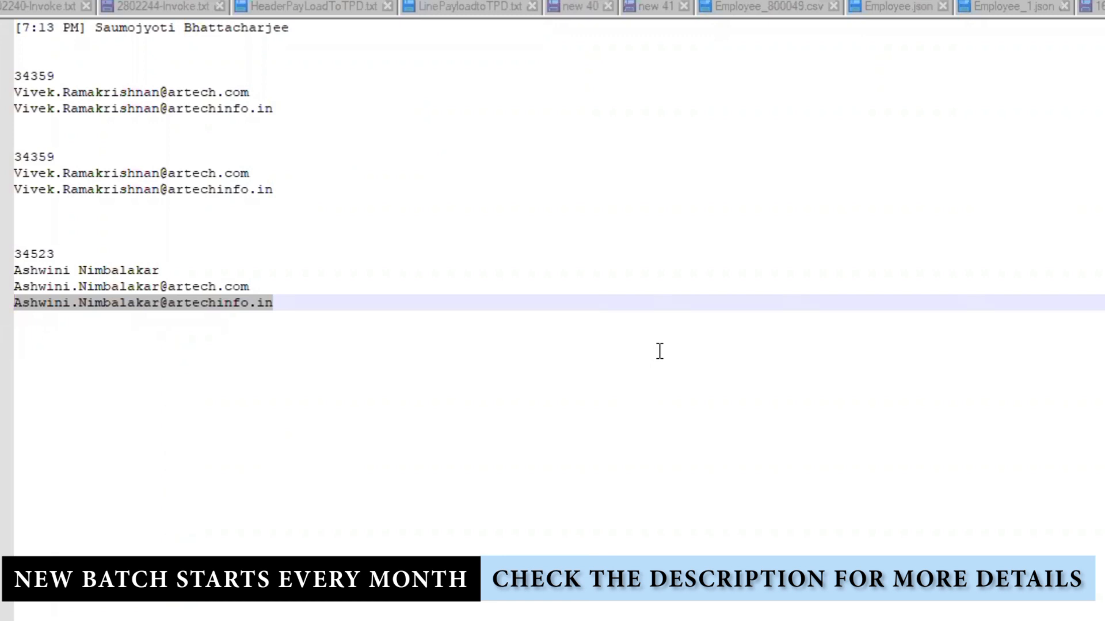
# - Replace the note's entire contents with the operations List, READ and MOVE, each on its own line
pyautogui.hotkey('ctrl', 'a')
pyautogui.press('Delete')
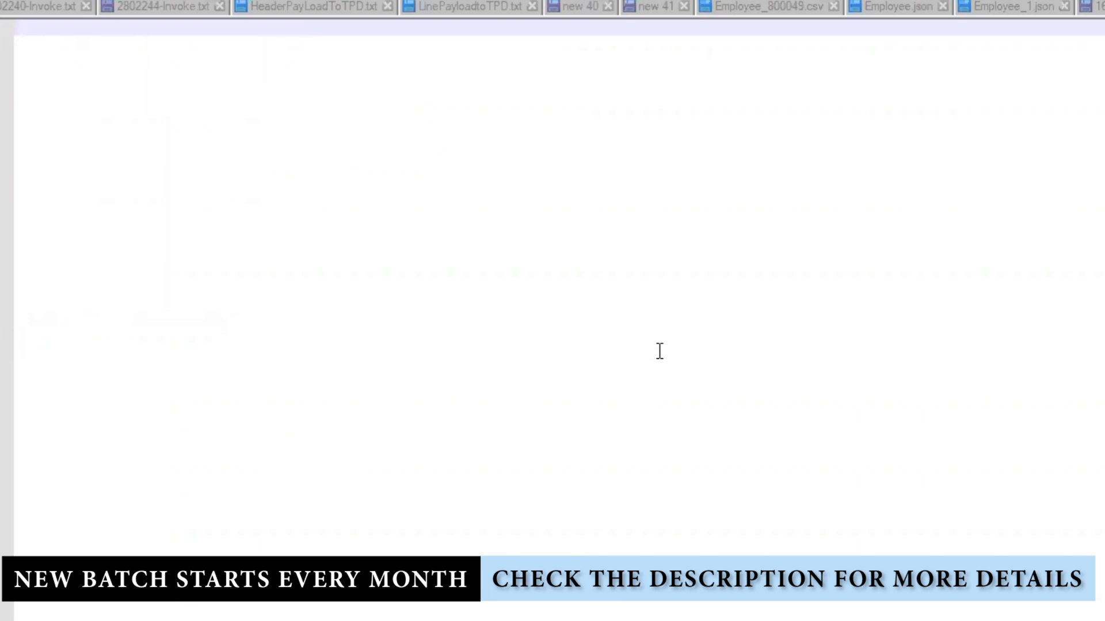
pyautogui.write('List')
pyautogui.press('Return')
pyautogui.write('R')
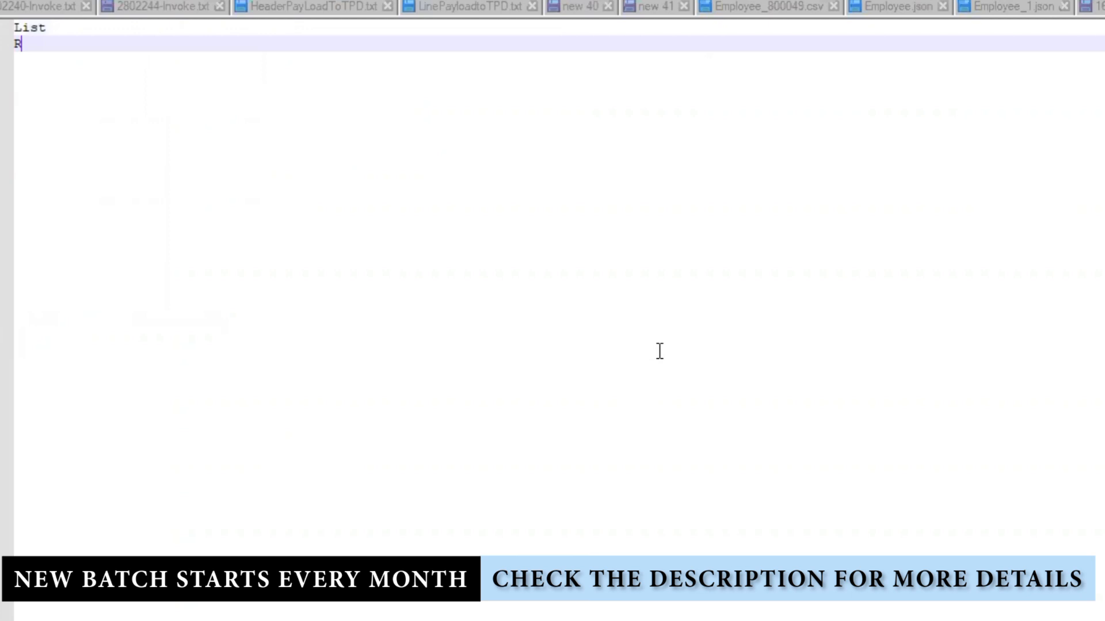
pyautogui.write('EAD')
pyautogui.press('Return')
pyautogui.write('M')
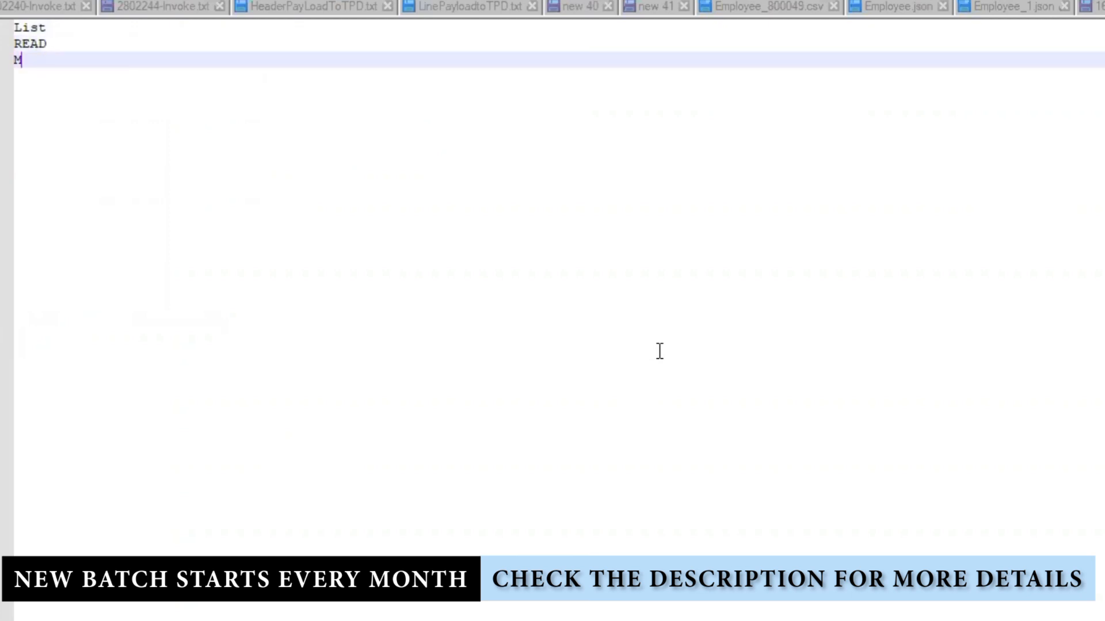
pyautogui.write('OVE')
pyautogui.press('Return')
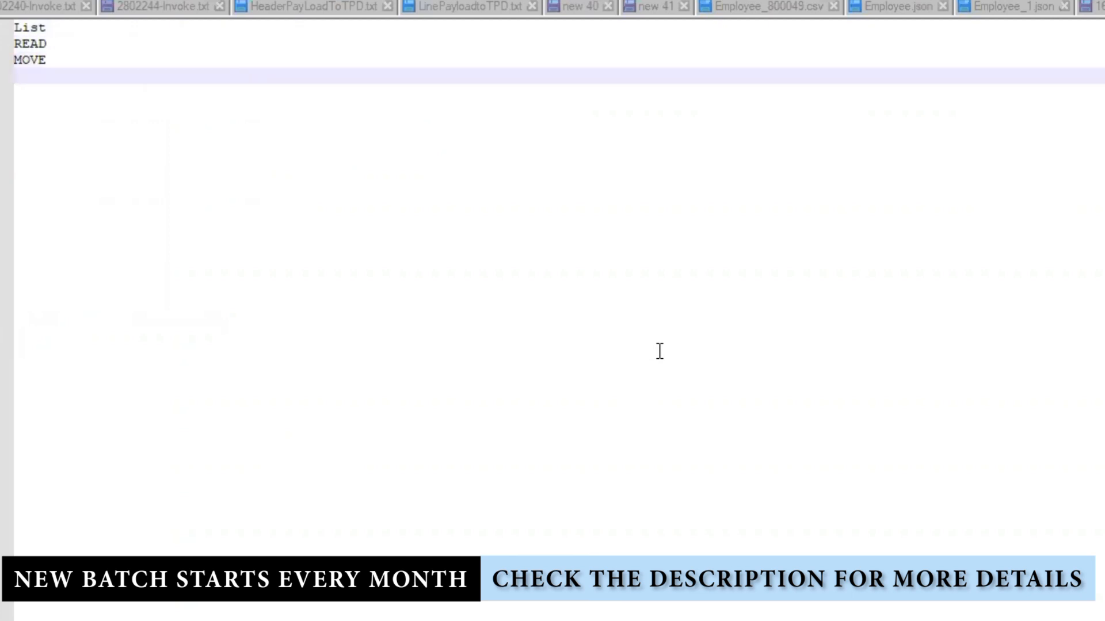
# - Continue the note with WRITE, a blank line, DELETE and the line "DOWNLAOD -- 10MB"
pyautogui.write('WRITE')
pyautogui.press('Return')
pyautogui.press('Return')
pyautogui.write('DELETE')
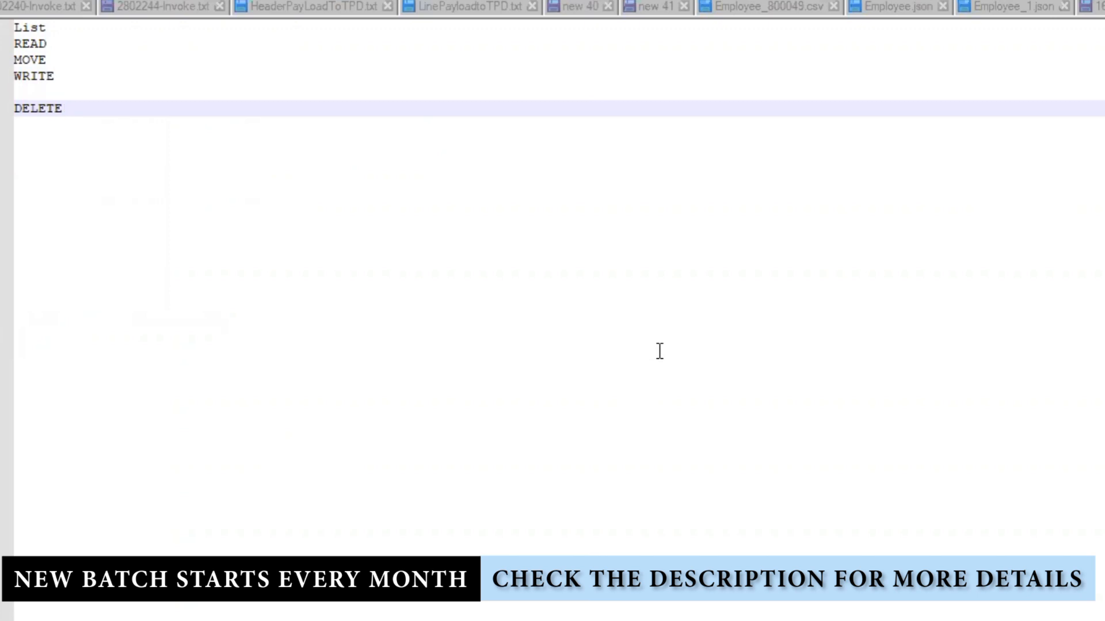
pyautogui.press('Return')
pyautogui.write('D')
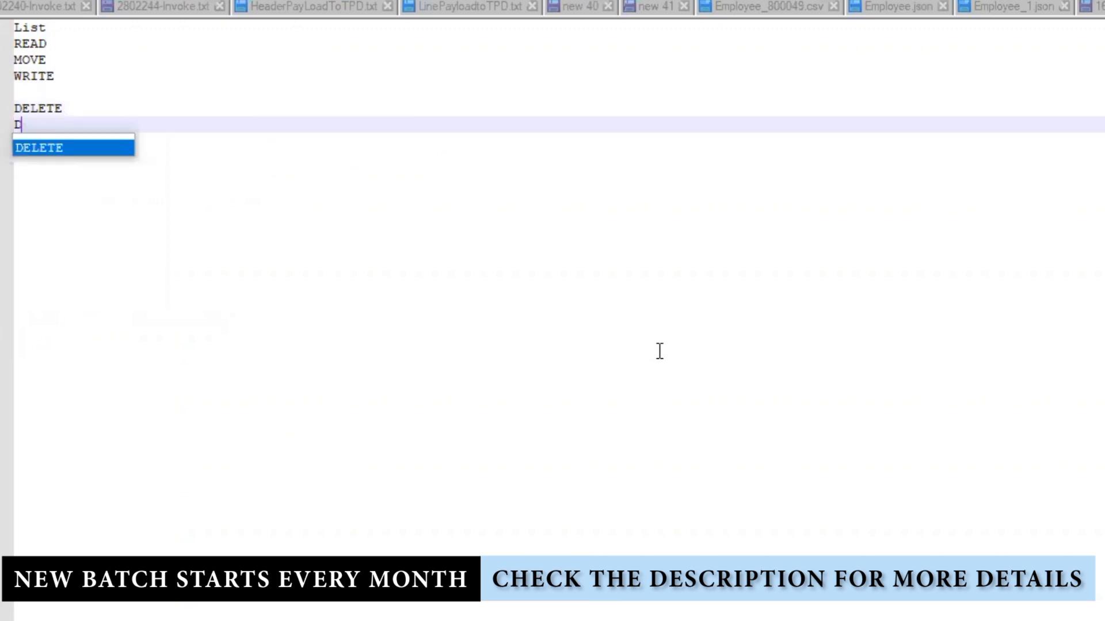
pyautogui.write('OWNLAOD')
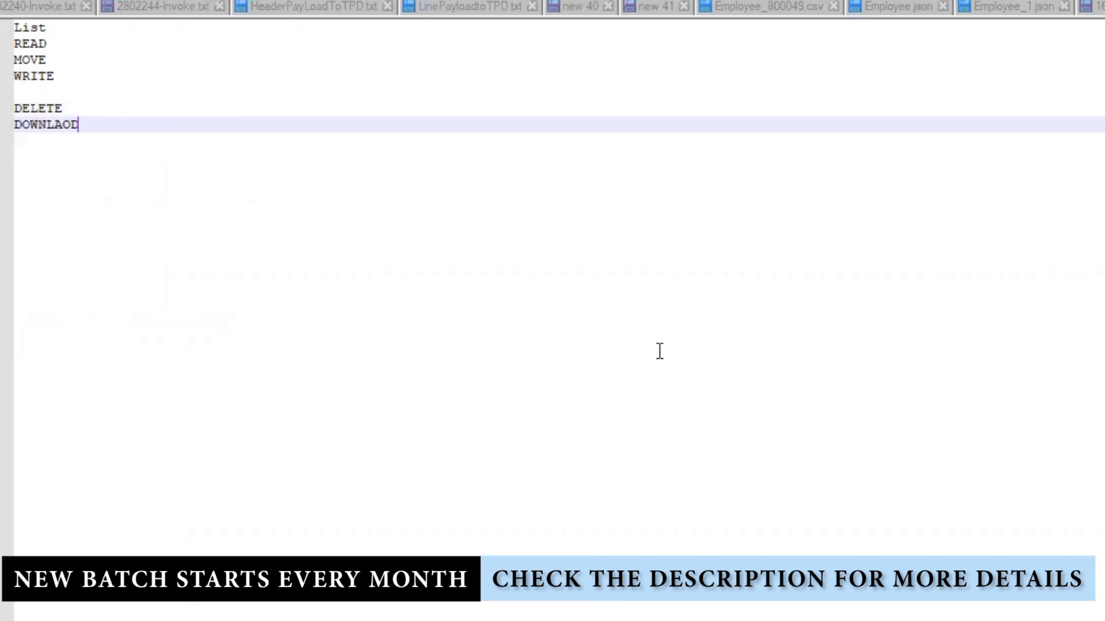
pyautogui.write(' --')
pyautogui.write('10MB')
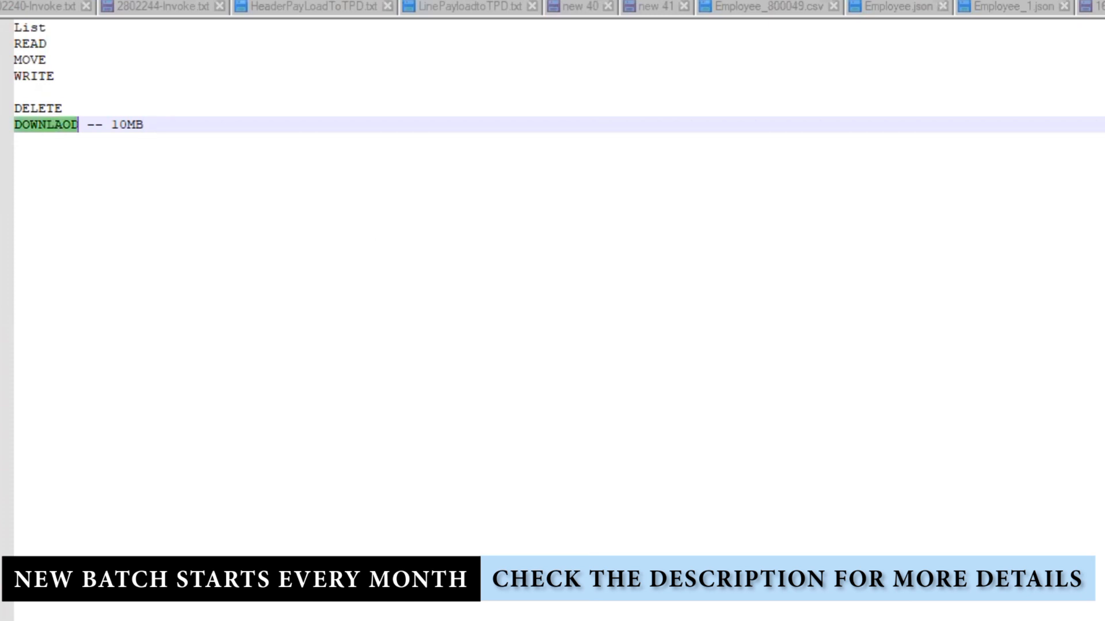
# - Switch to Oracle Integration and create a new schedule-triggered integration named DownloadFile
pyautogui.moveTo(521, 612)
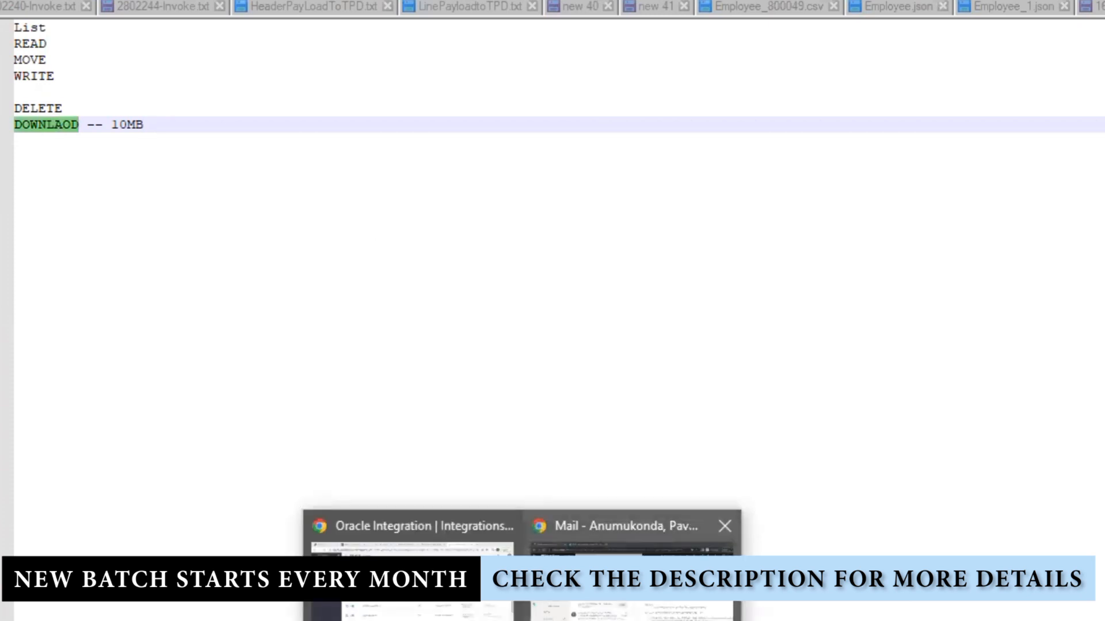
pyautogui.click(419, 605)
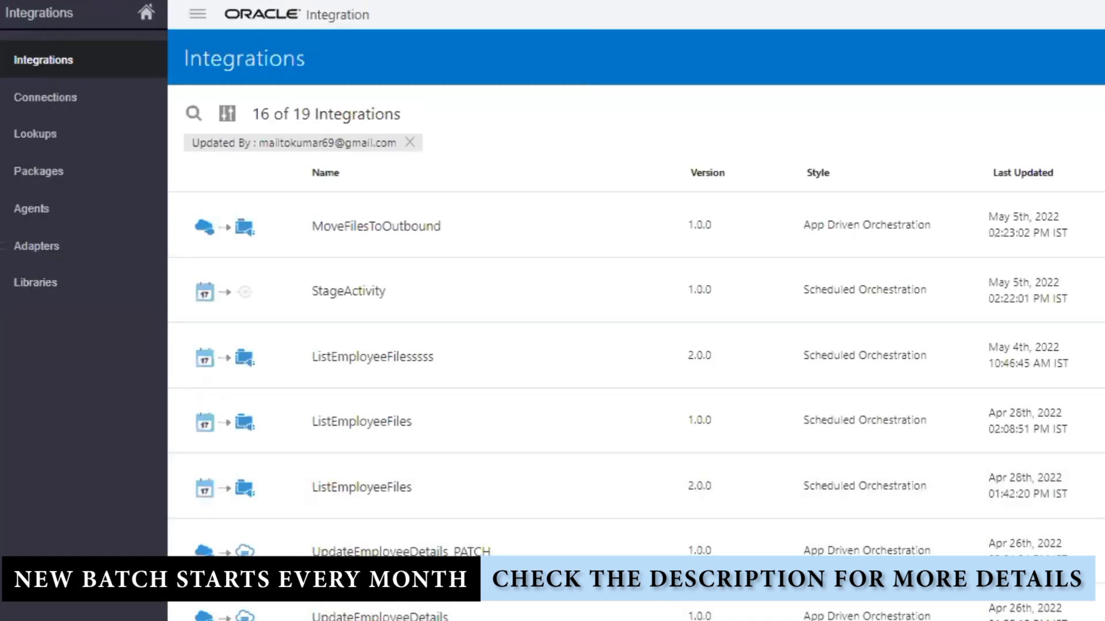
pyautogui.click(1100, 59)
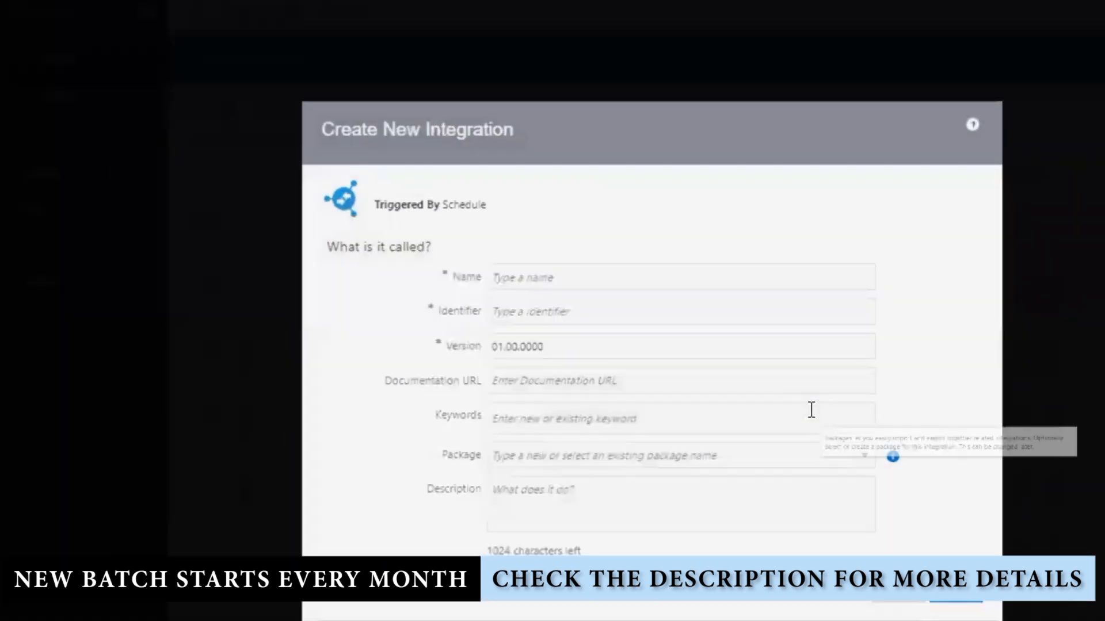
pyautogui.click(907, 608)
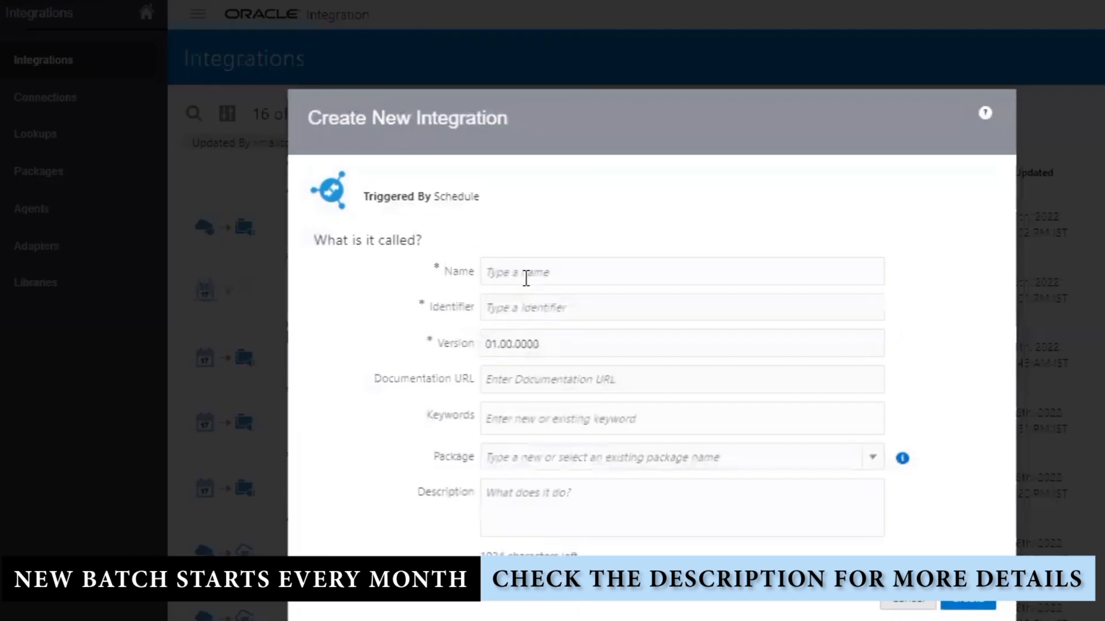
pyautogui.click(526, 278)
pyautogui.write('DownloadF')
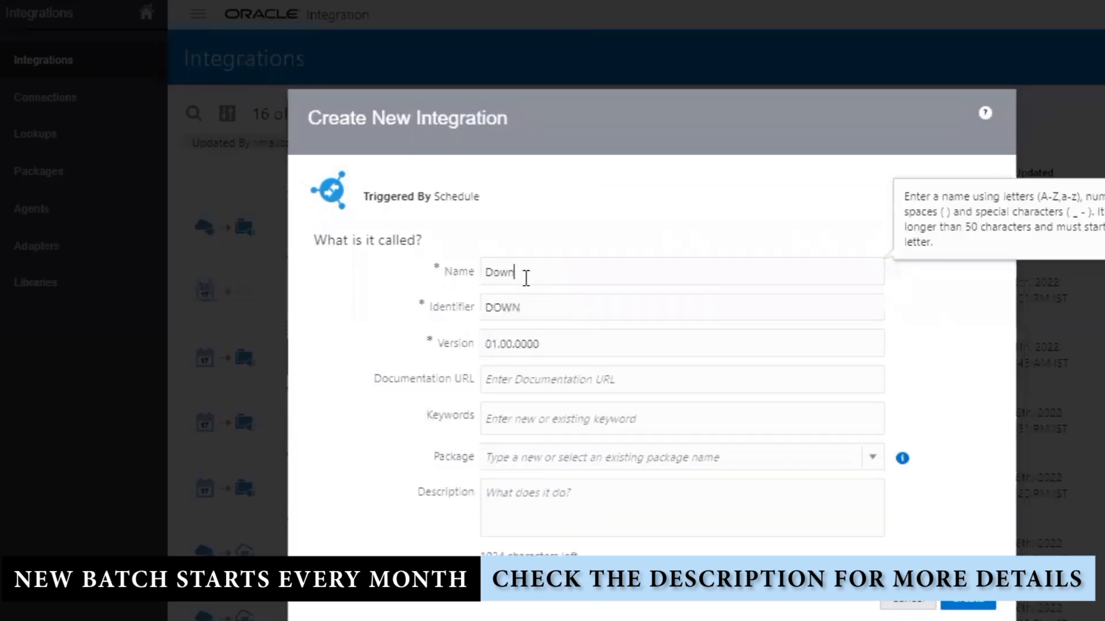
pyautogui.write('ile')
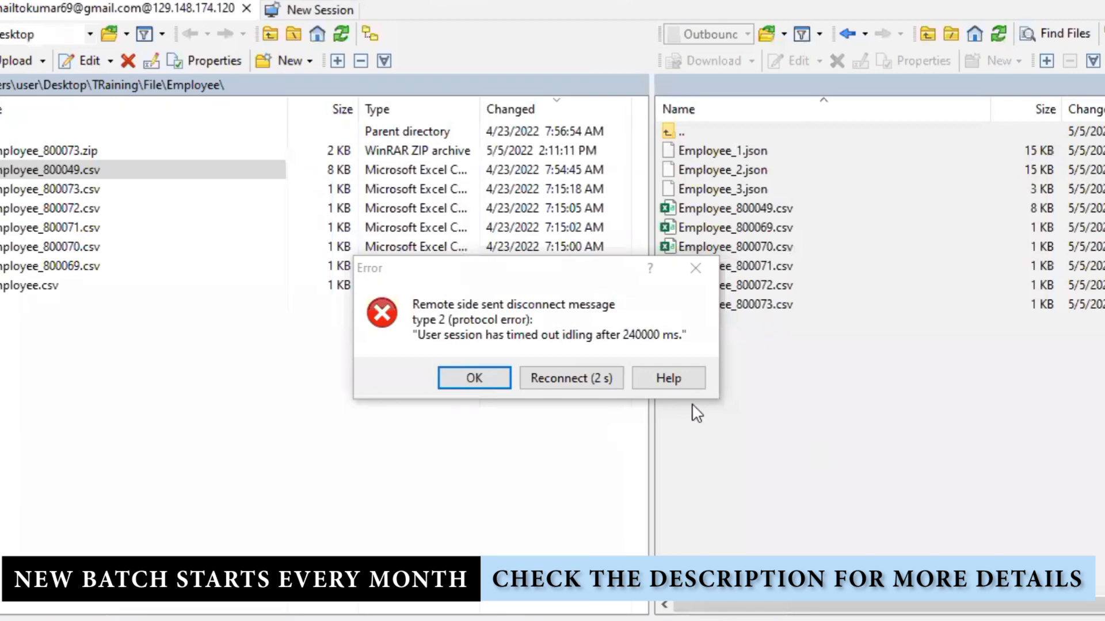
# - Abandon reconnecting the timed-out session, restart WinSCP and log in to the first saved SFTP site on 129.148.174.120
pyautogui.click(596, 377)
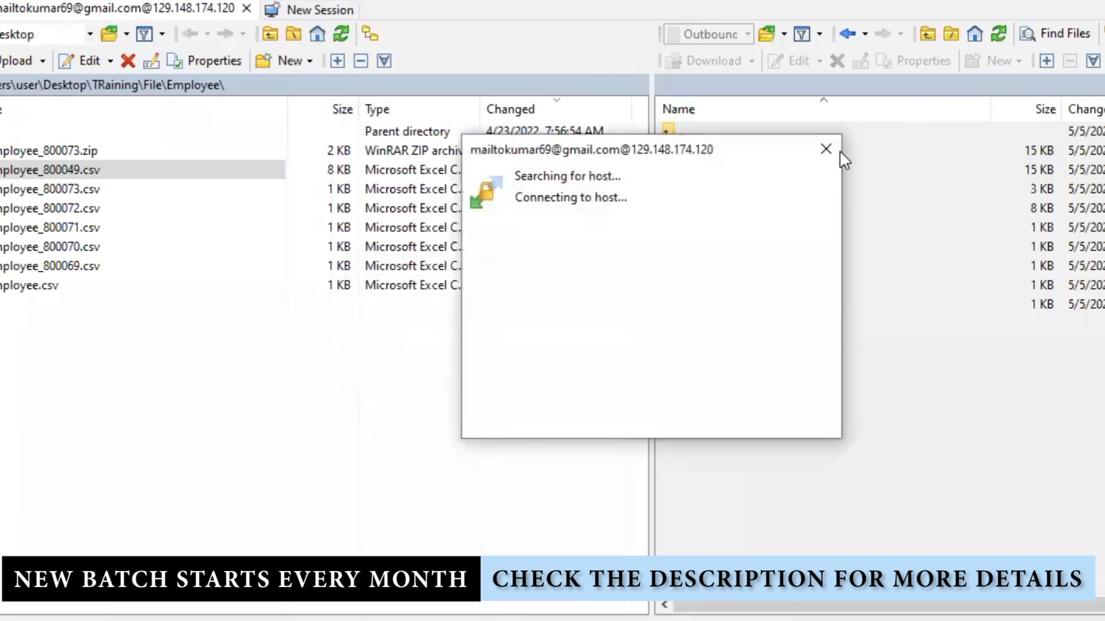
pyautogui.click(830, 151)
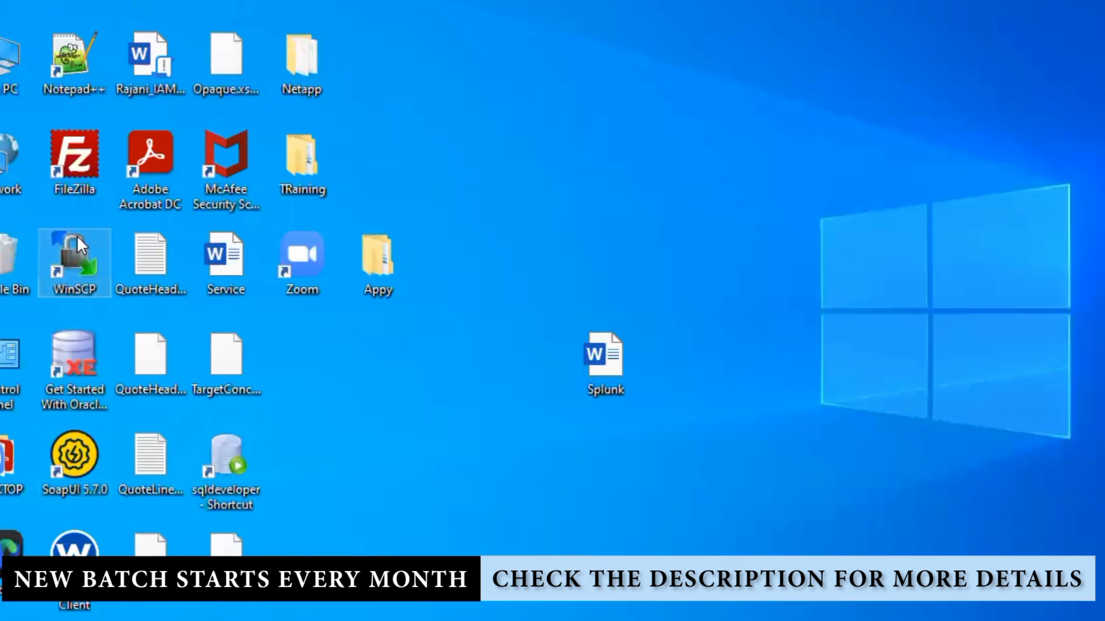
pyautogui.doubleClick(77, 236)
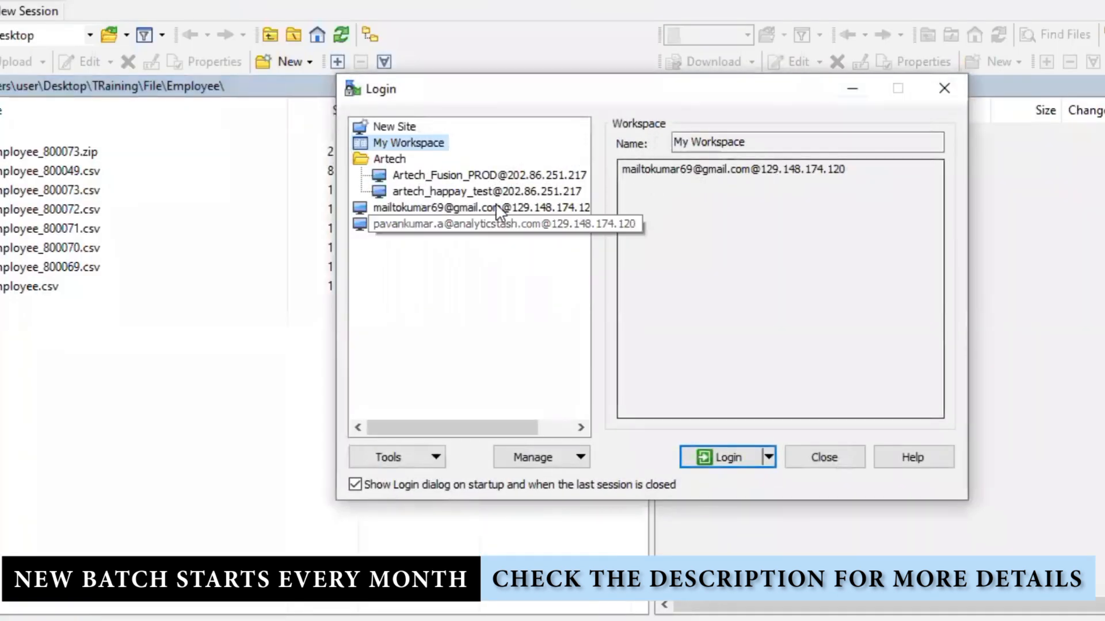
pyautogui.click(468, 176)
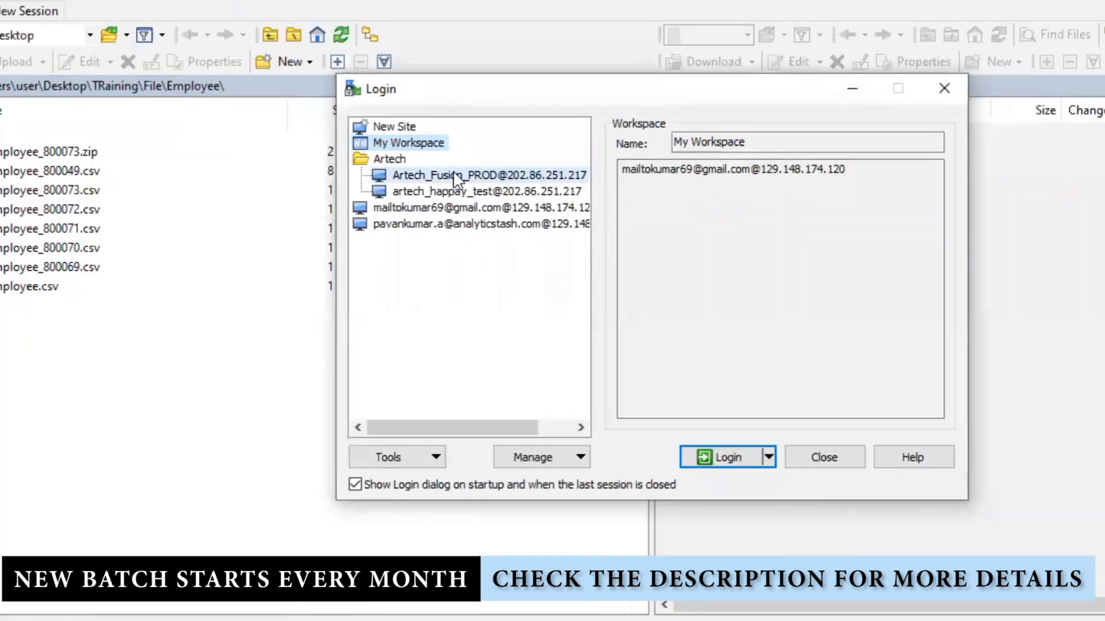
pyautogui.click(429, 193)
pyautogui.click(538, 208)
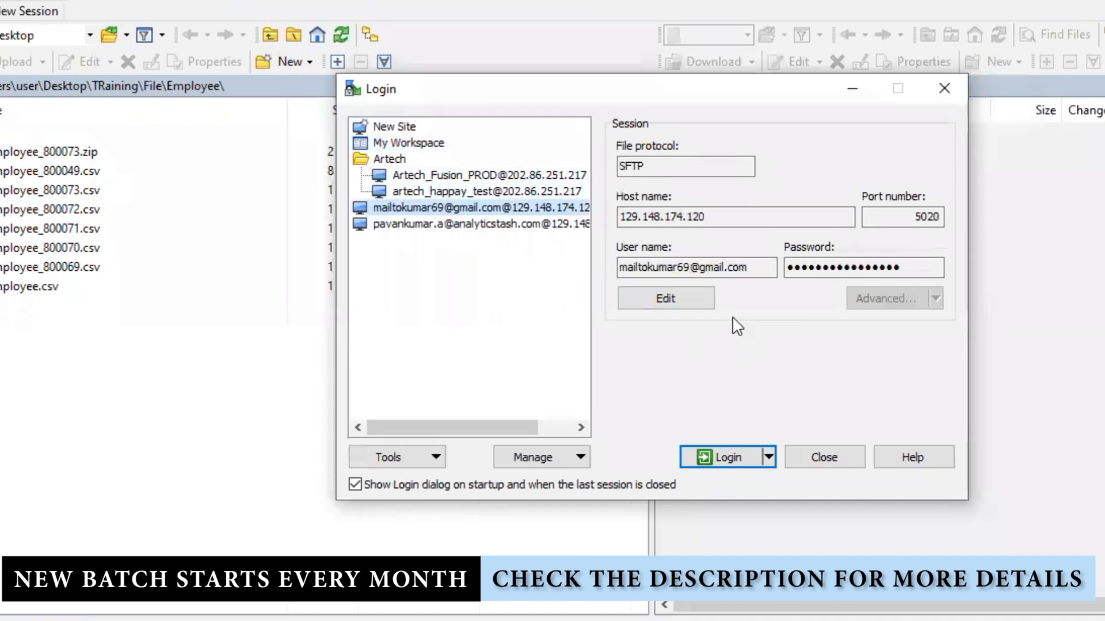
pyautogui.click(725, 458)
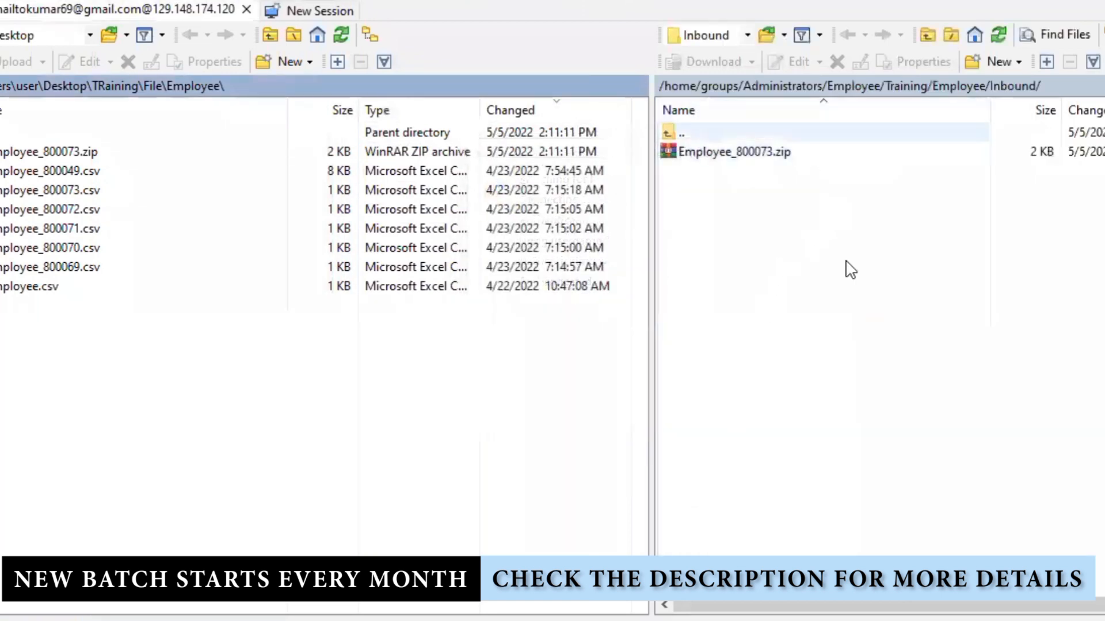
# - Open the remote Outbound folder and delete Employee_1.json, Employee_2.json and Employee_3.json
pyautogui.click(946, 86)
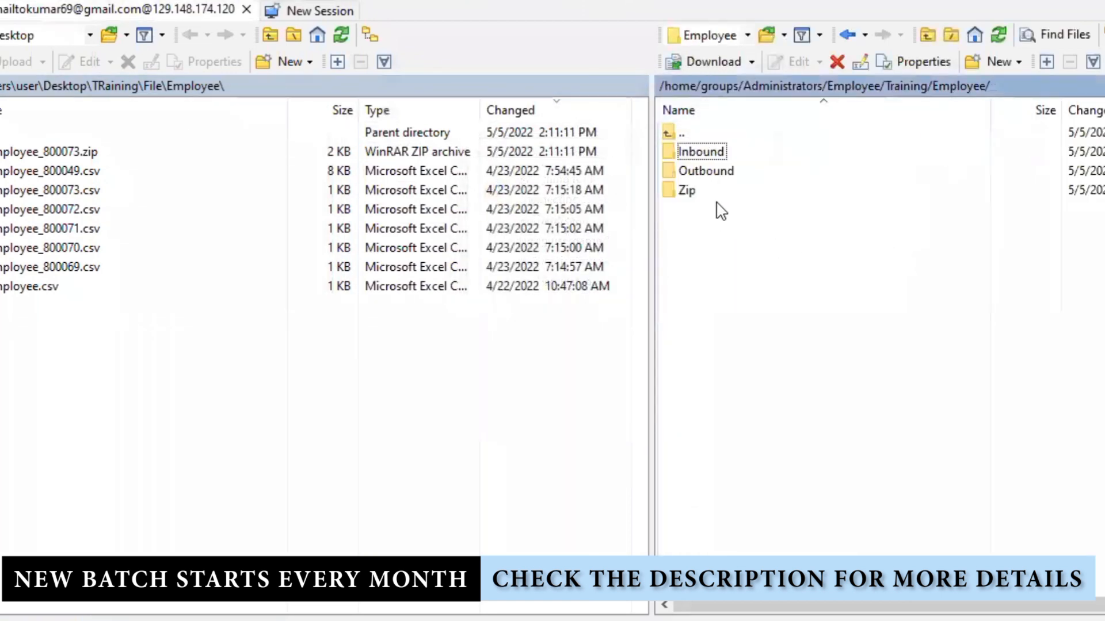
pyautogui.doubleClick(709, 172)
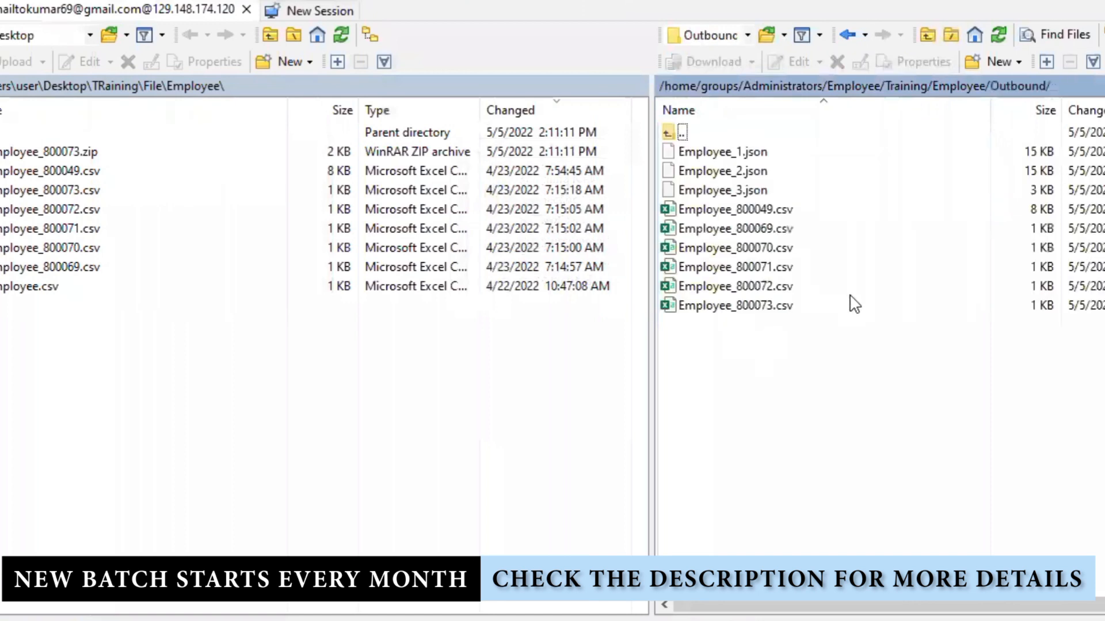
pyautogui.click(774, 211)
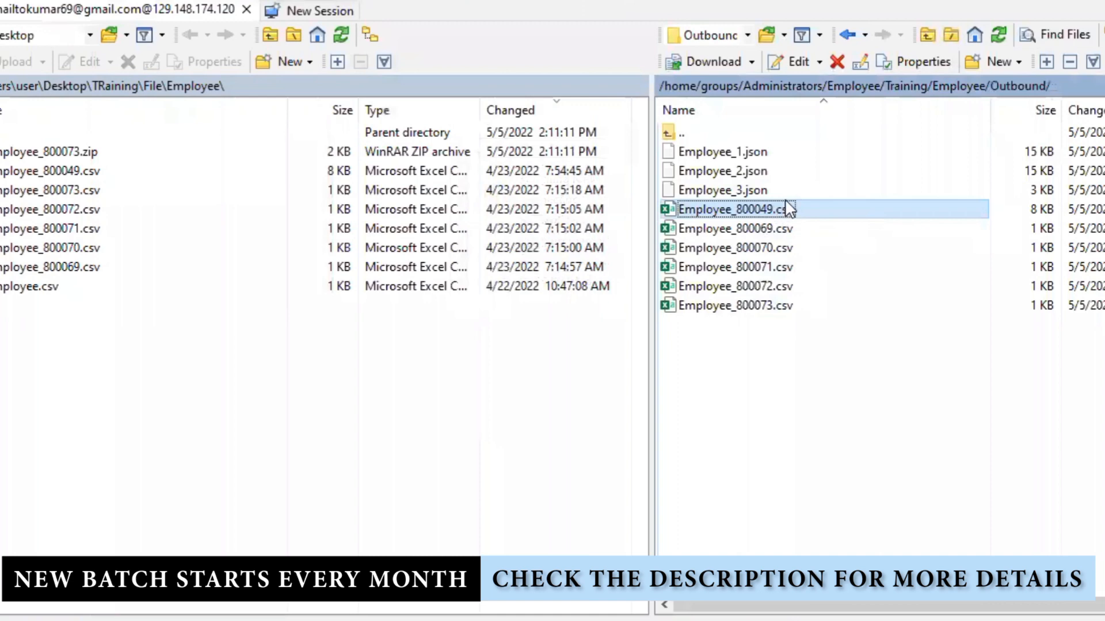
pyautogui.click(769, 153)
pyautogui.keyDown('shift'); pyautogui.click(764, 191); pyautogui.keyUp('shift')
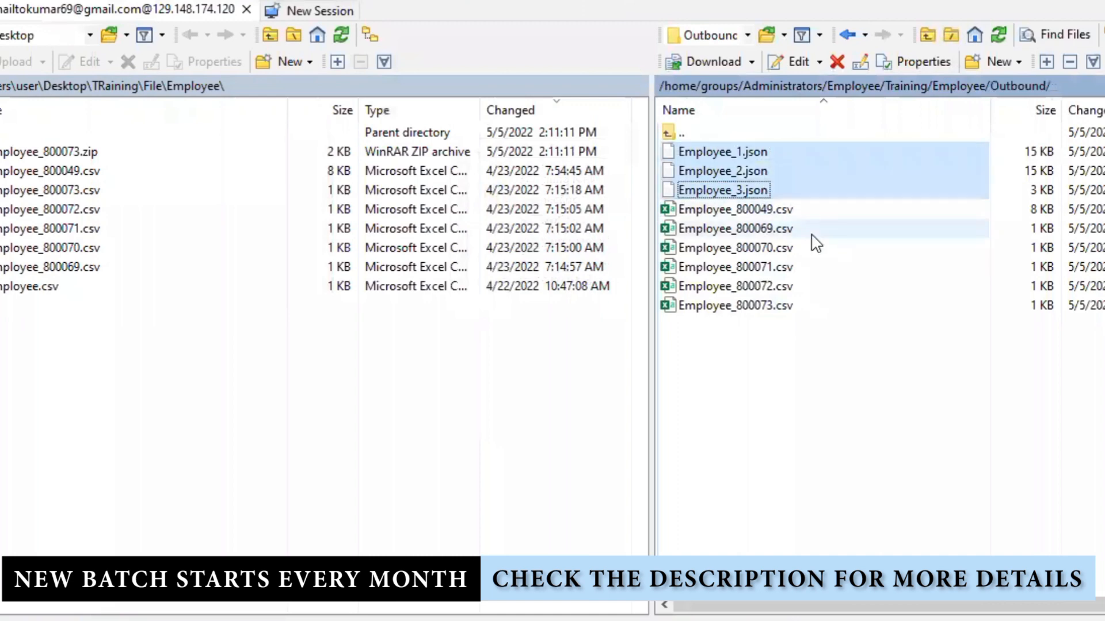
pyautogui.press('Delete')
pyautogui.click(669, 333)
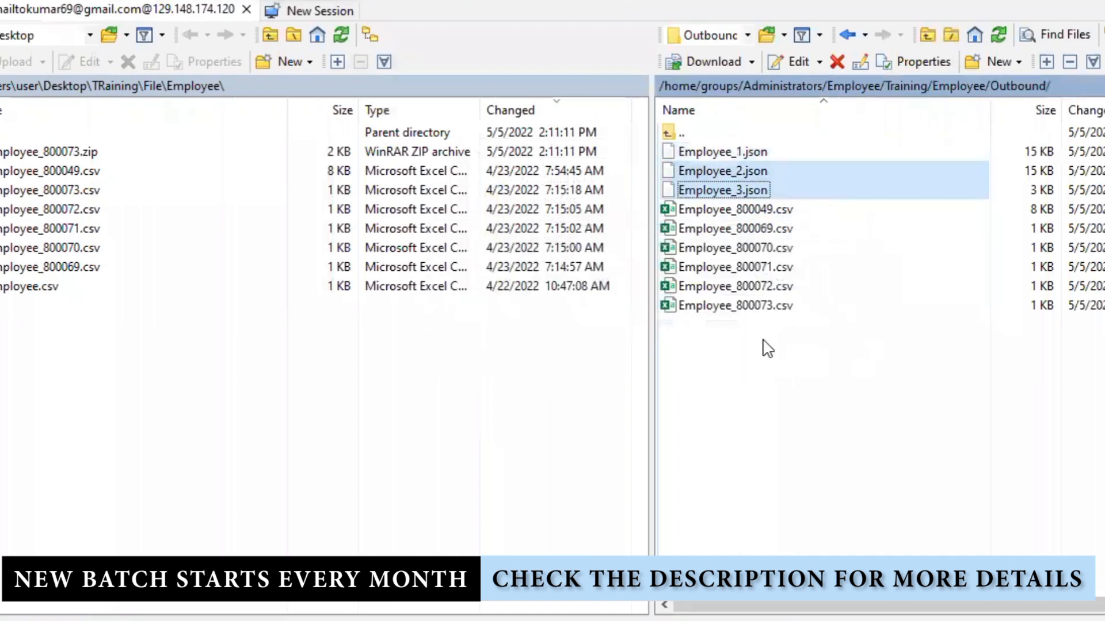
# - Delete the five files Employee_800069.csv through Employee_800073.csv from the remote Outbound folder
pyautogui.click(767, 171)
pyautogui.keyDown('shift'); pyautogui.click(761, 248); pyautogui.keyUp('shift')
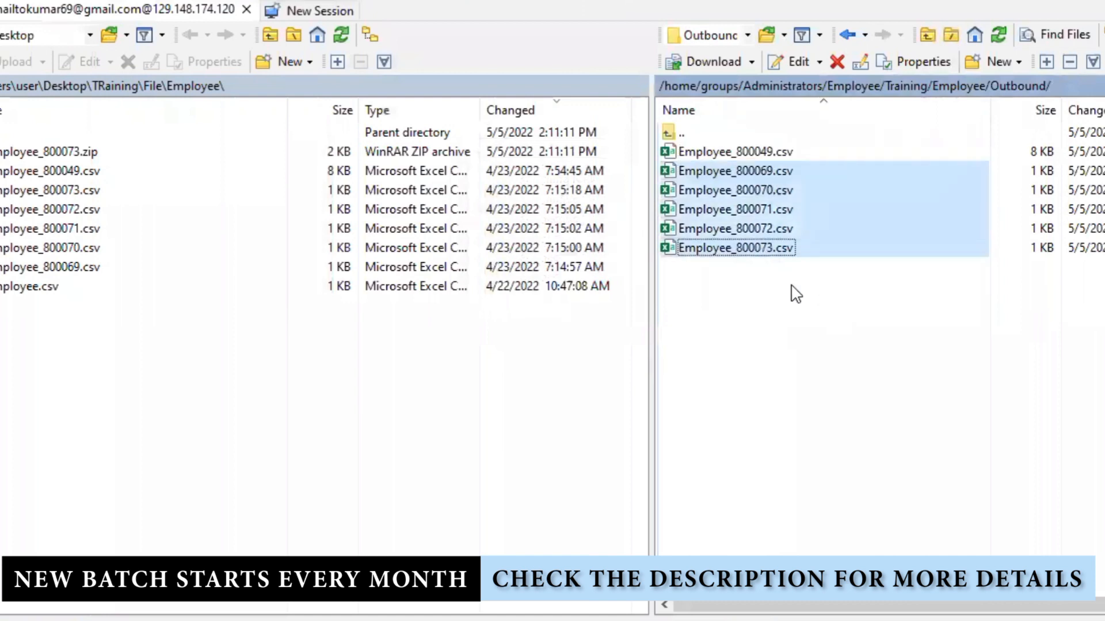
pyautogui.press('Delete')
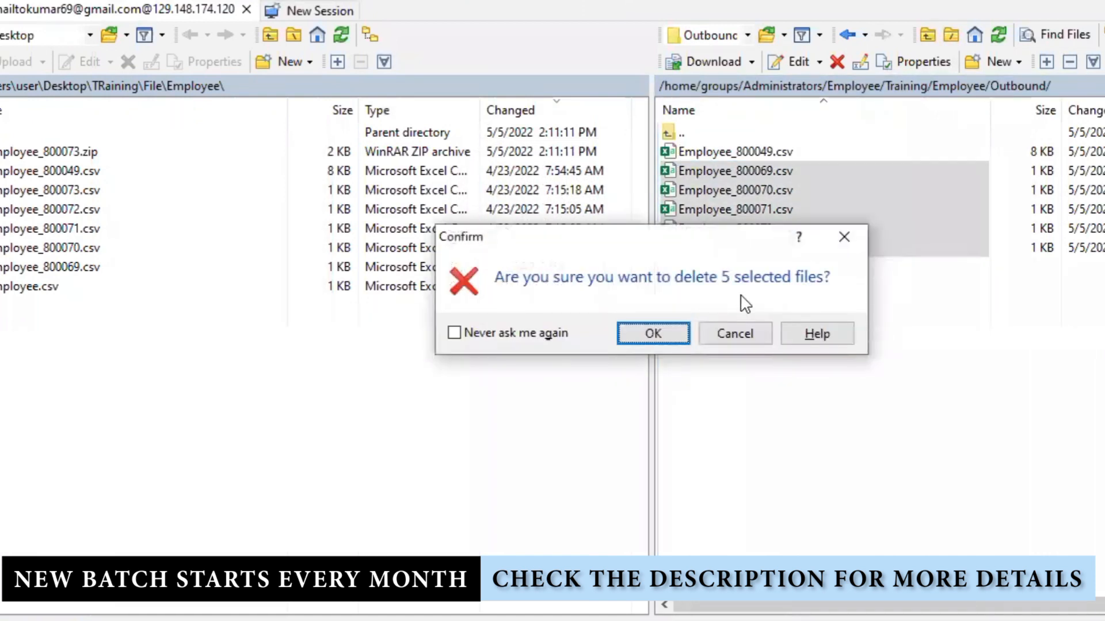
pyautogui.click(661, 333)
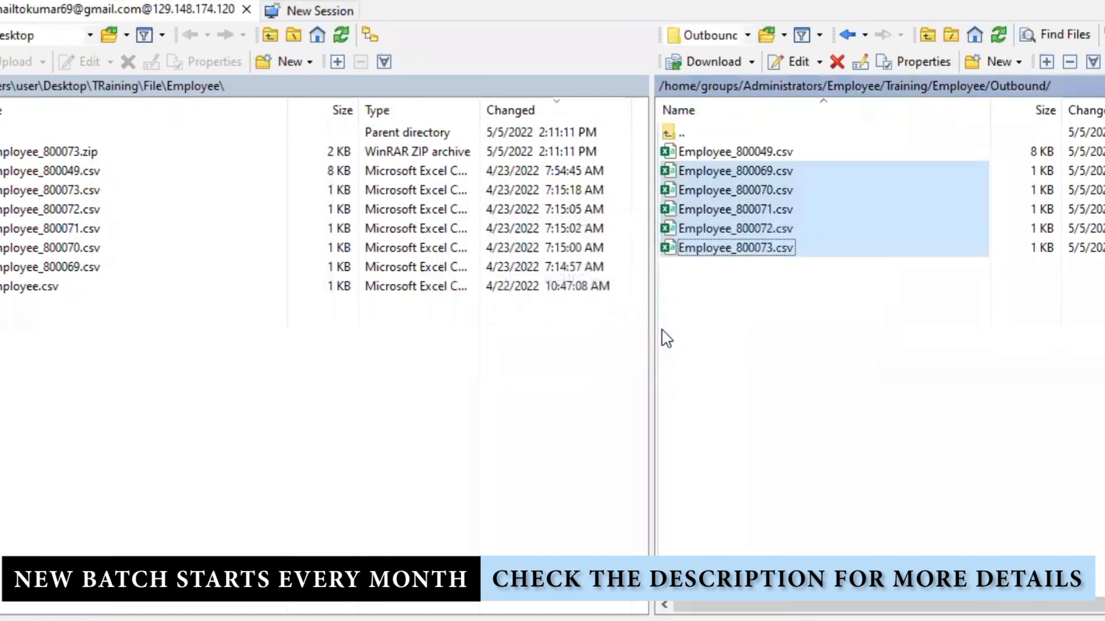
# - Open the remote Employee_800049.csv in Notepad++ to review its records, and return to WinSCP
pyautogui.click(778, 153)
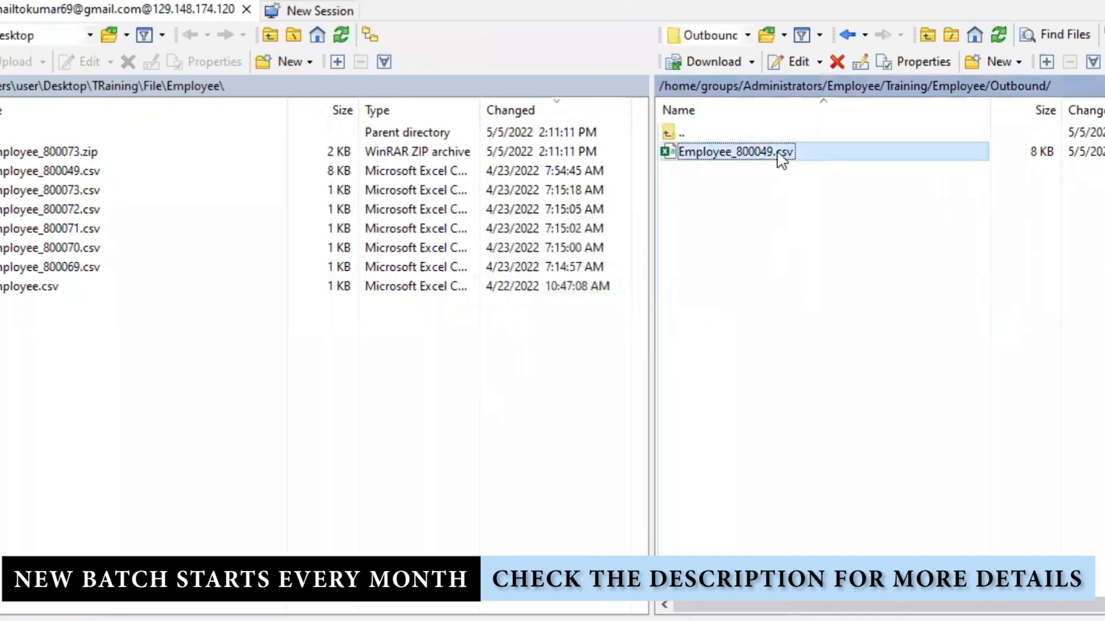
pyautogui.rightClick(778, 153)
pyautogui.moveTo(863, 184)
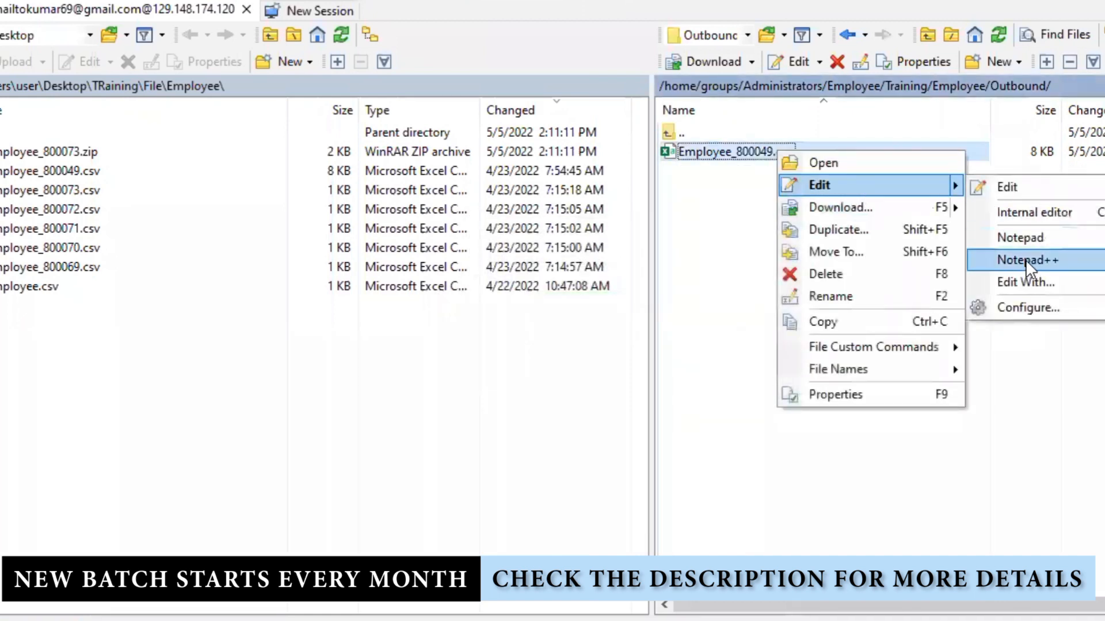
pyautogui.click(1025, 260)
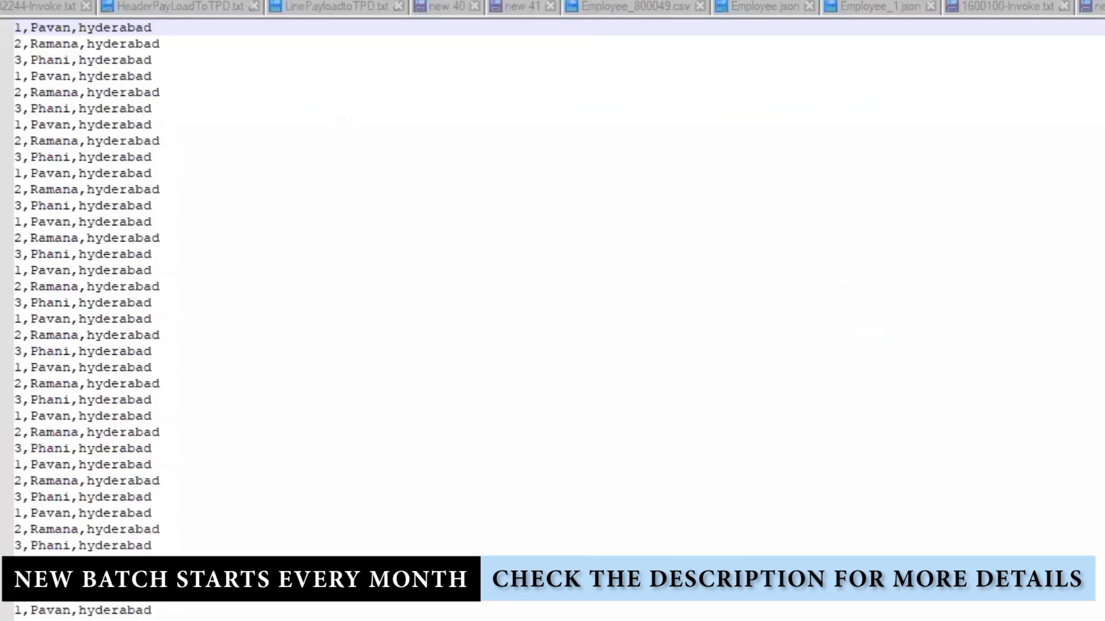
pyautogui.hotkey('alt', 'Tab')
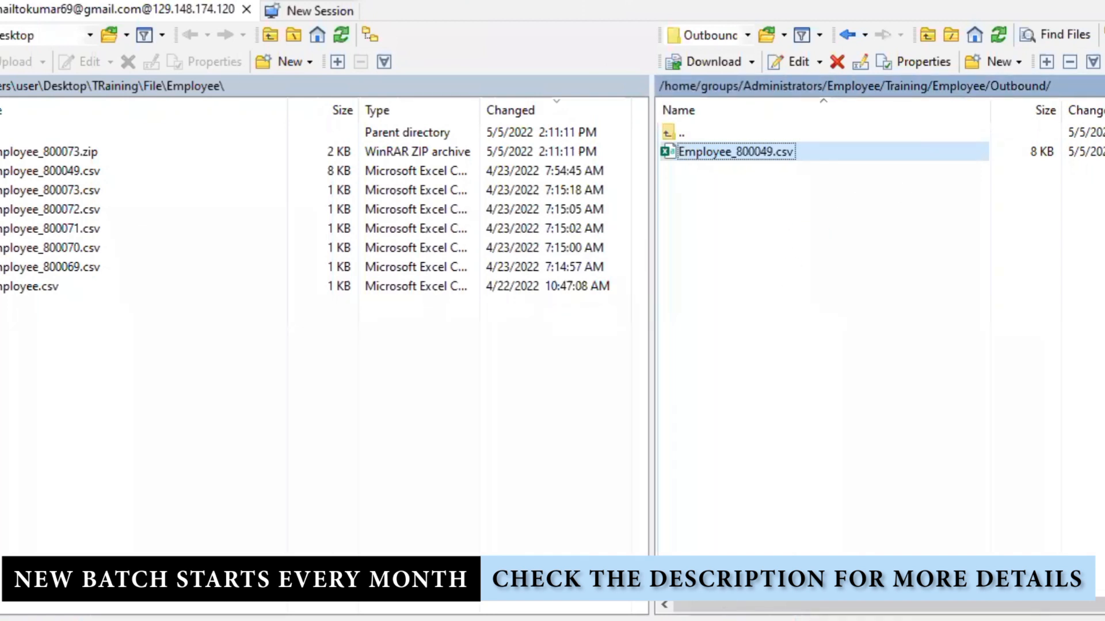
# - Switch to the Oracle Integration window in Chrome and add an Assign action named GlobalVariable_Assign after the Schedule trigger
pyautogui.click(740, 620)
pyautogui.moveTo(522, 620)
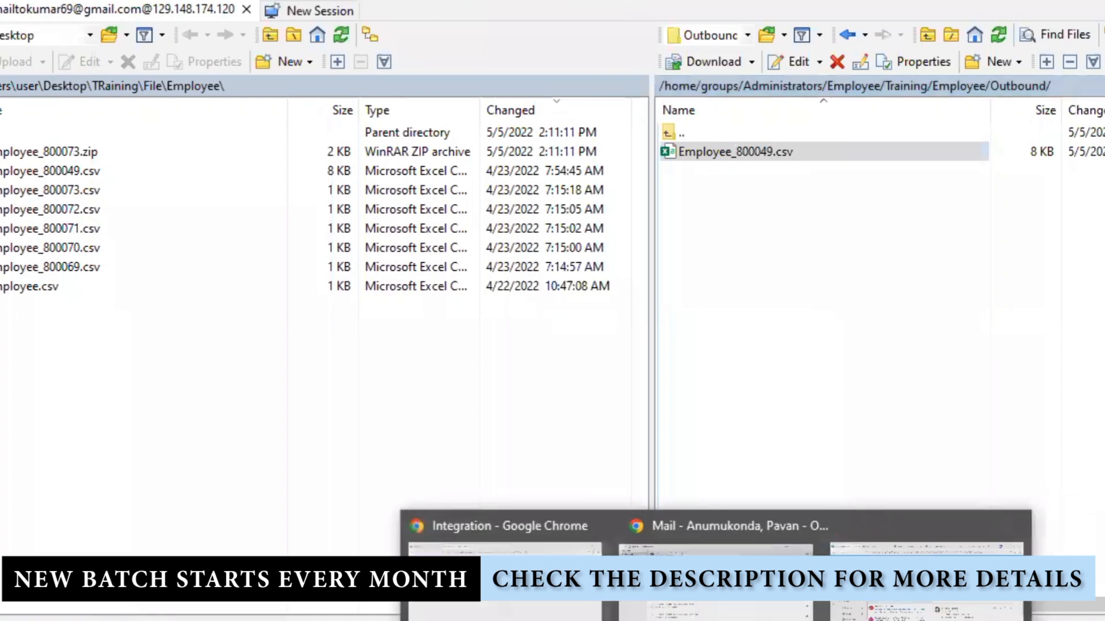
pyautogui.click(501, 575)
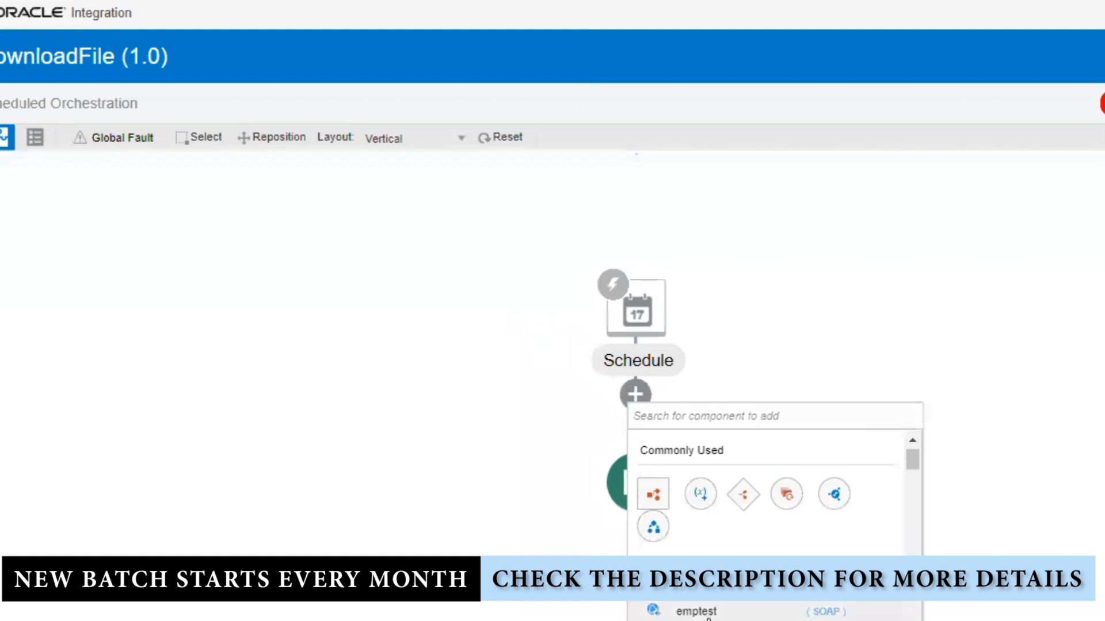
pyautogui.scroll(-2, 775, 511)
pyautogui.scroll(2, 775, 511)
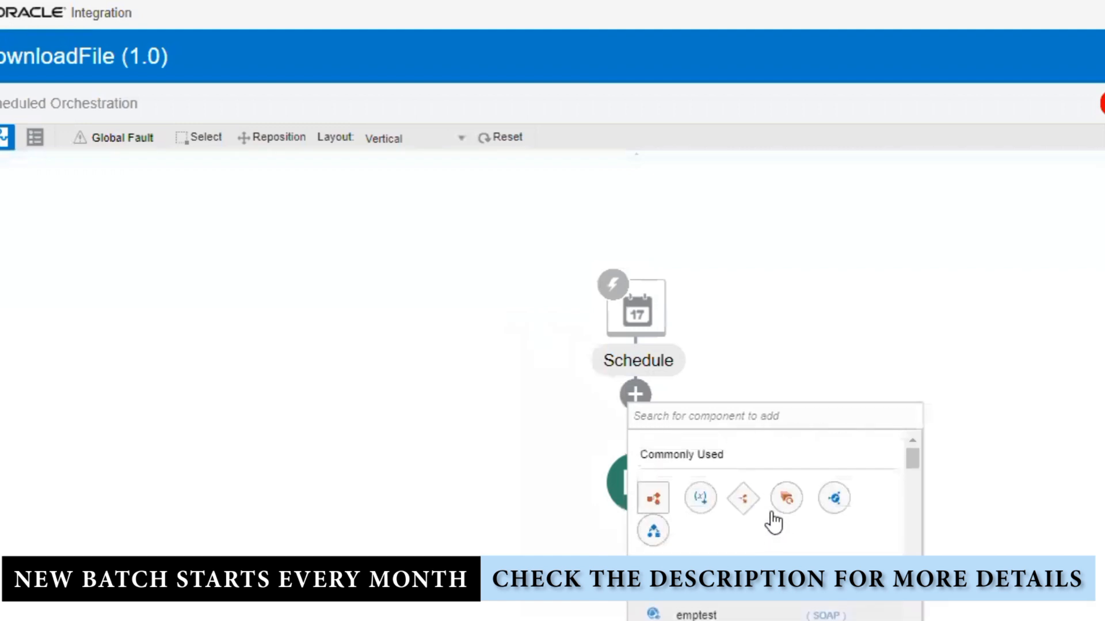
pyautogui.write('A')
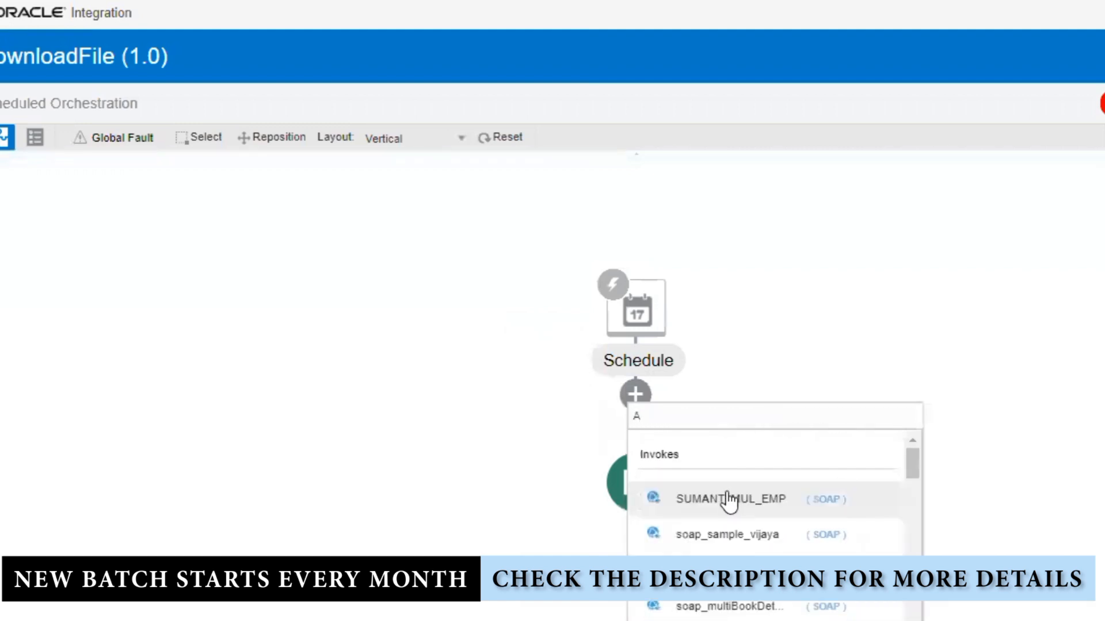
pyautogui.write('ss')
pyautogui.click(726, 509)
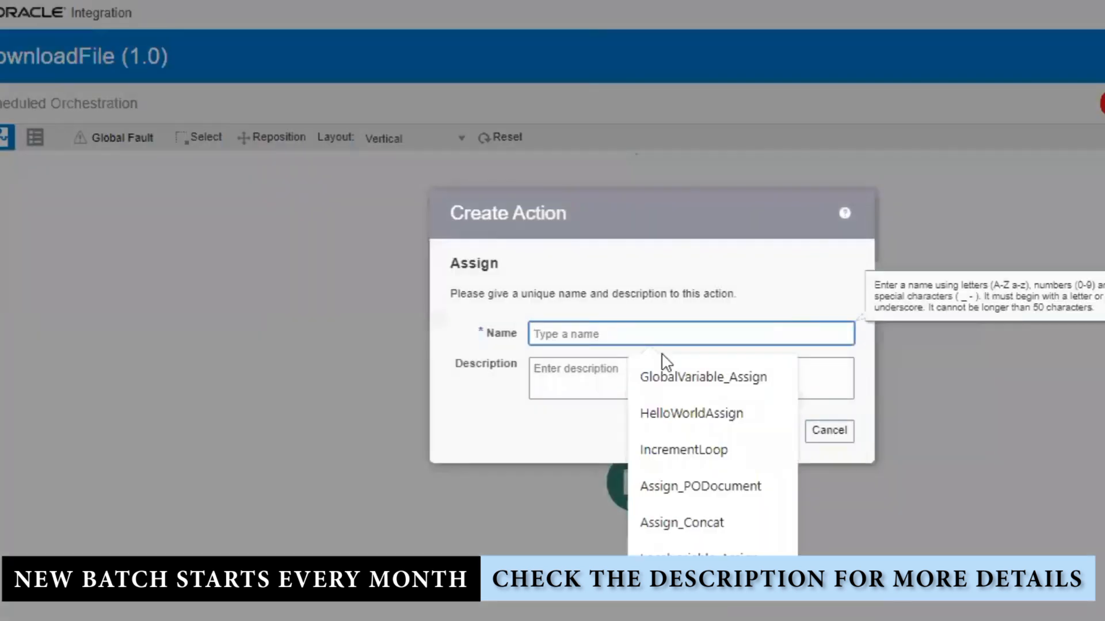
pyautogui.click(673, 379)
pyautogui.click(769, 435)
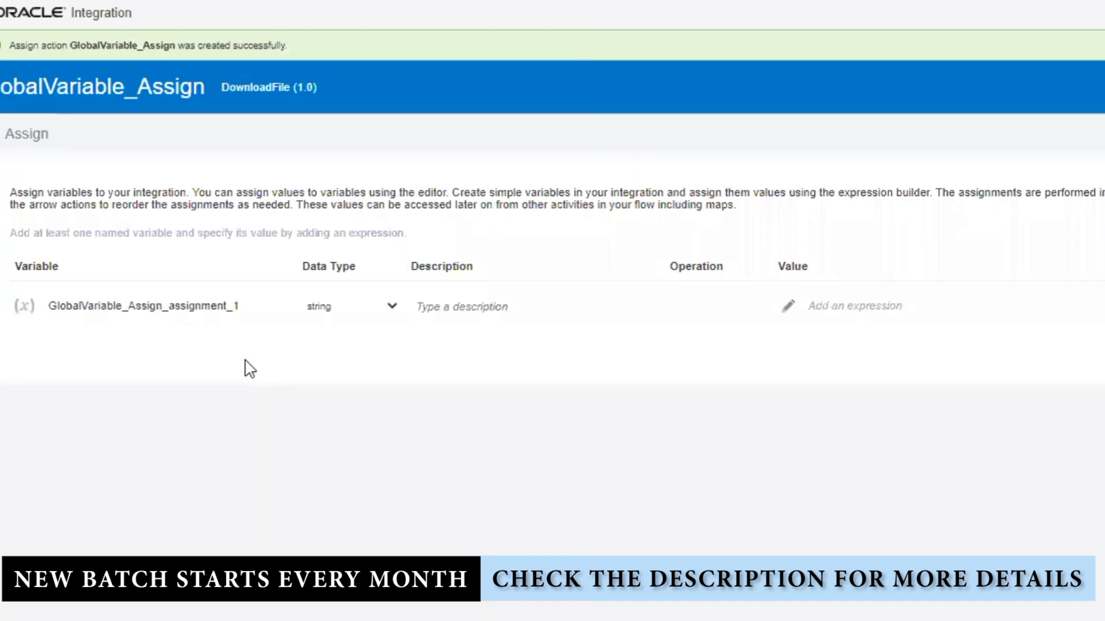
# - Name the first variable IntegrationName and set its value to the name element from the integration metadata
pyautogui.click(264, 306)
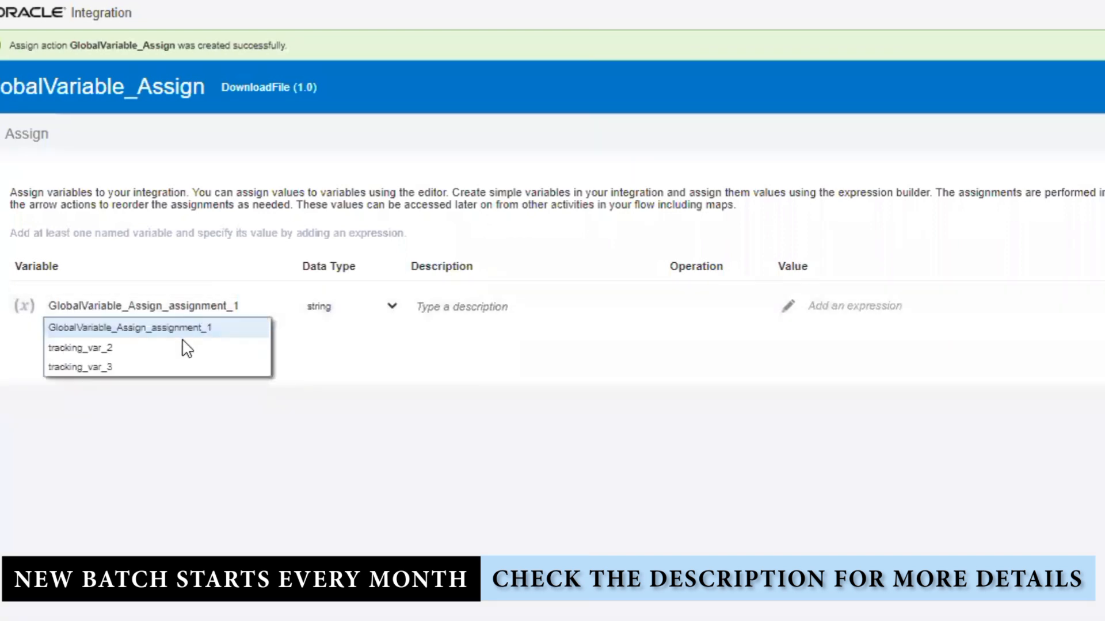
pyautogui.doubleClick(200, 304)
pyautogui.write('IntegrationNa')
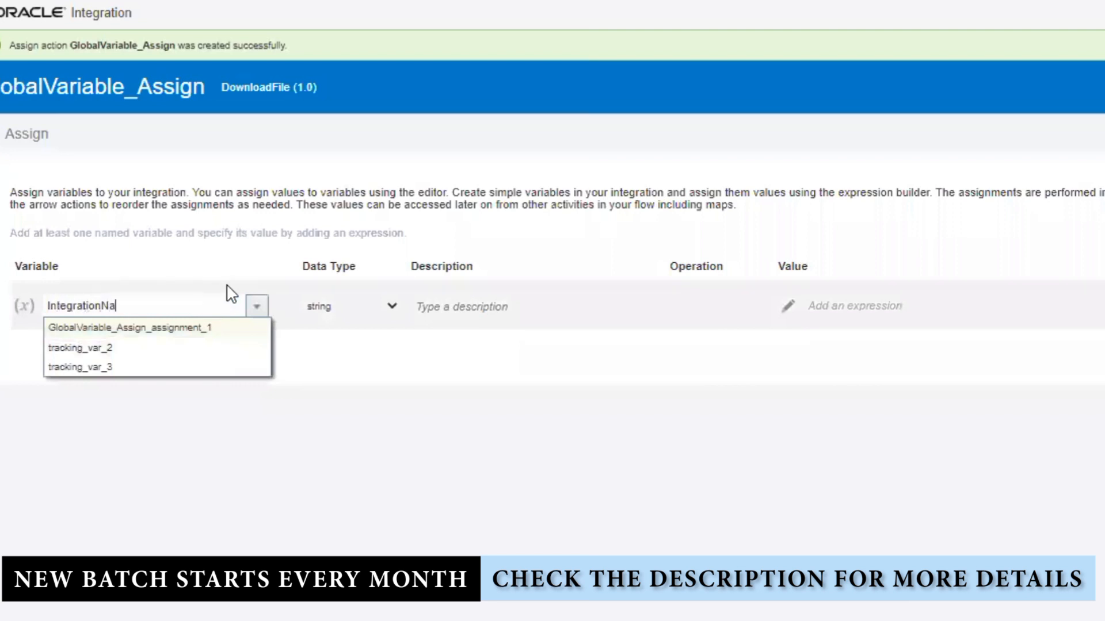
pyautogui.write('me')
pyautogui.press('Tab')
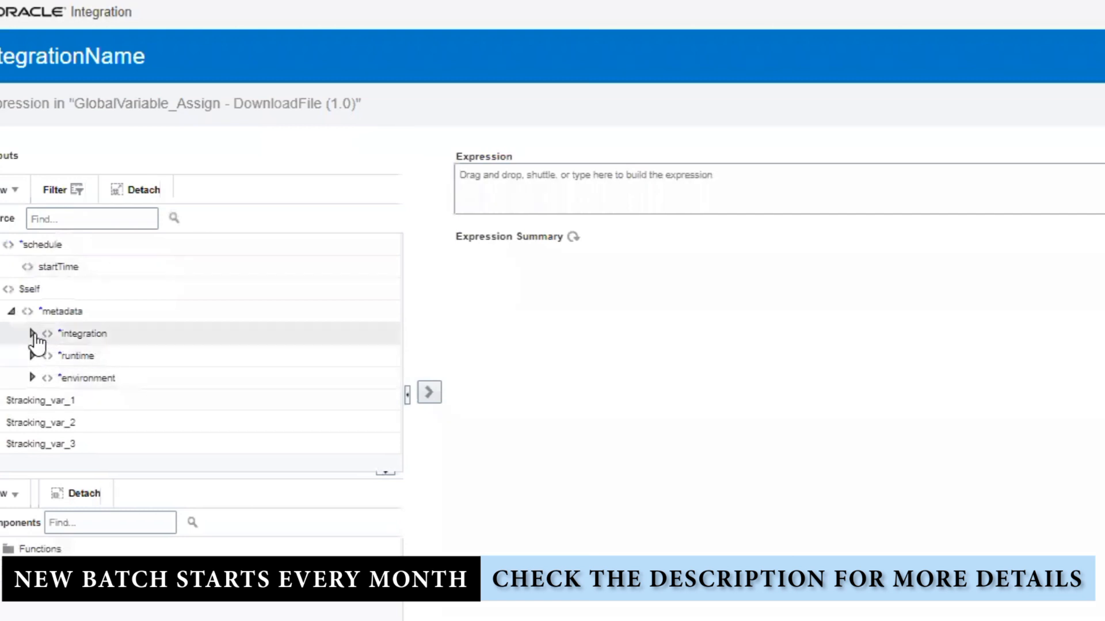
pyautogui.click(32, 333)
pyautogui.moveTo(105, 364); pyautogui.dragTo(708, 208)
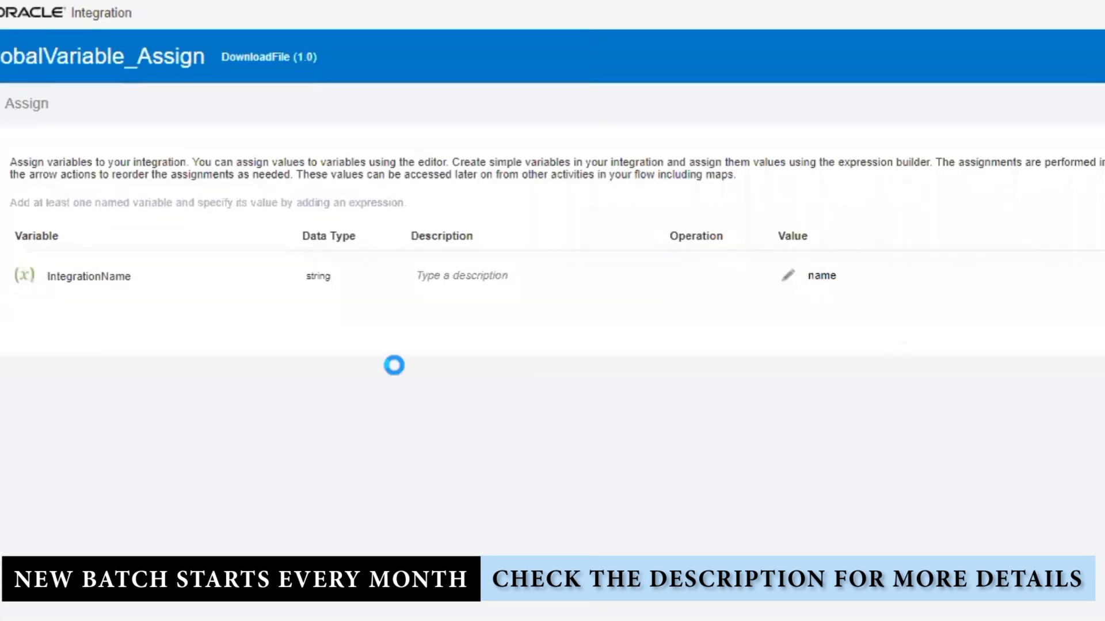
# - Add a second variable named InsanceID and set its value to instanceId from the runtime metadata
pyautogui.doubleClick(164, 320)
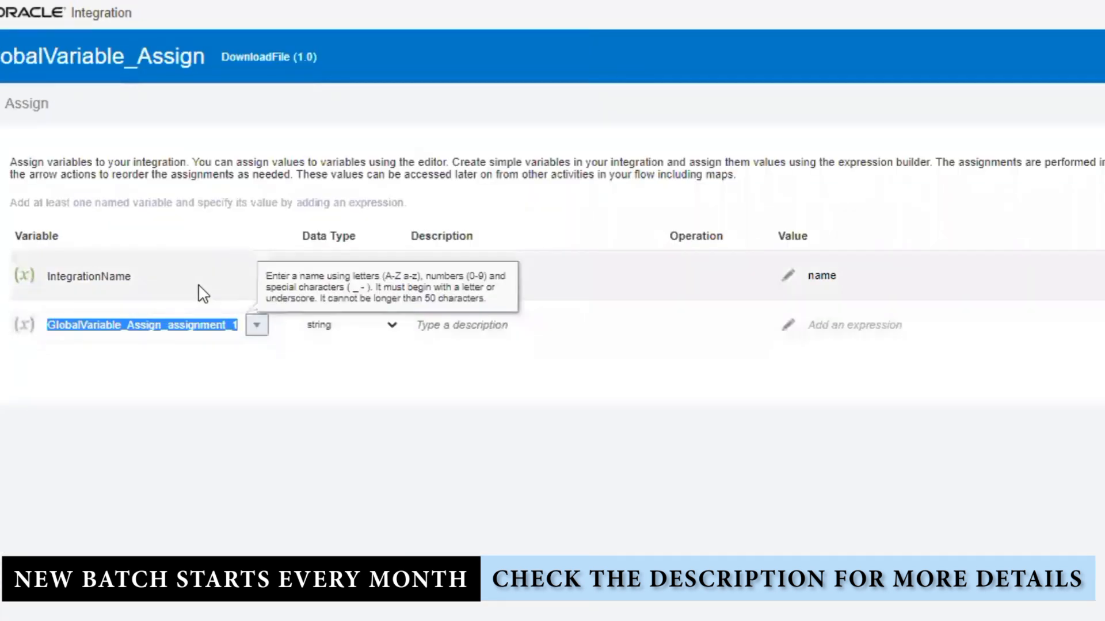
pyautogui.write('Ins')
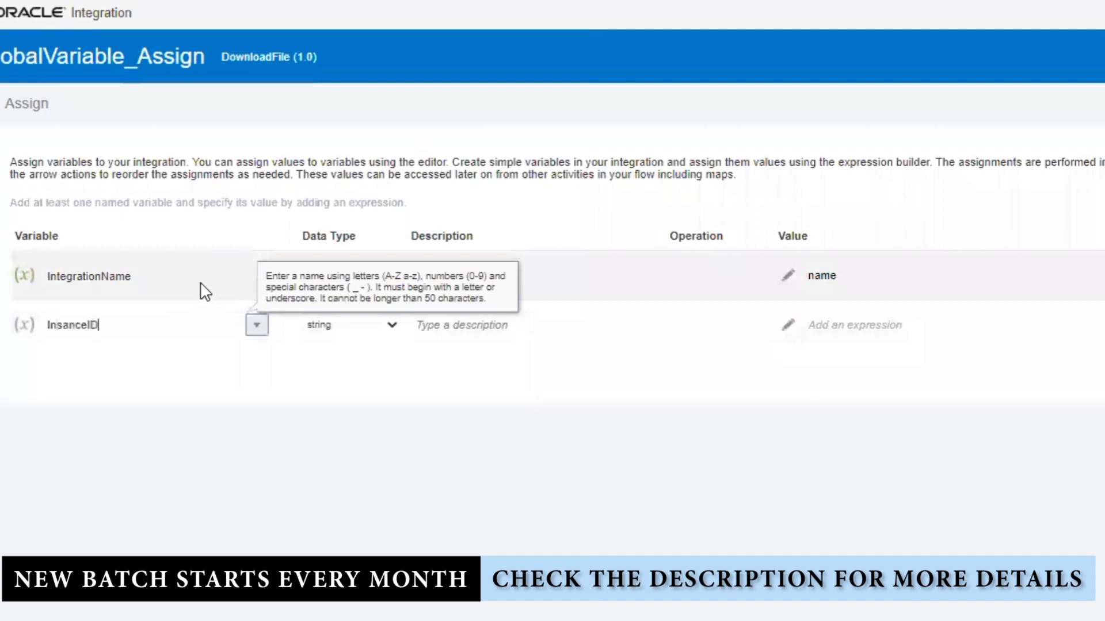
pyautogui.write('anceID')
pyautogui.click(787, 326)
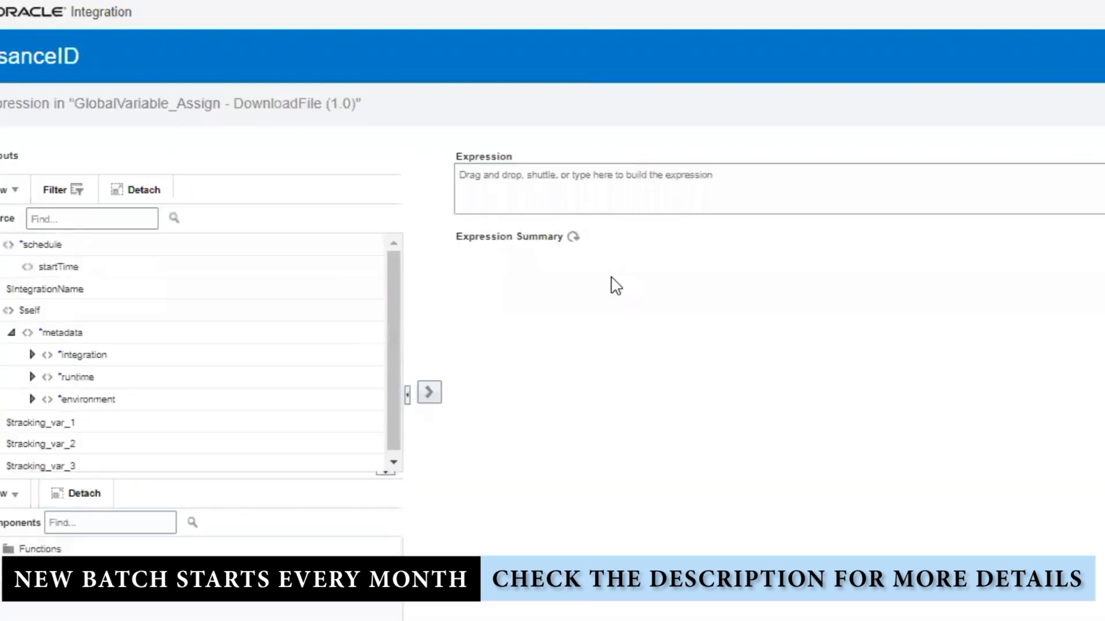
pyautogui.click(32, 378)
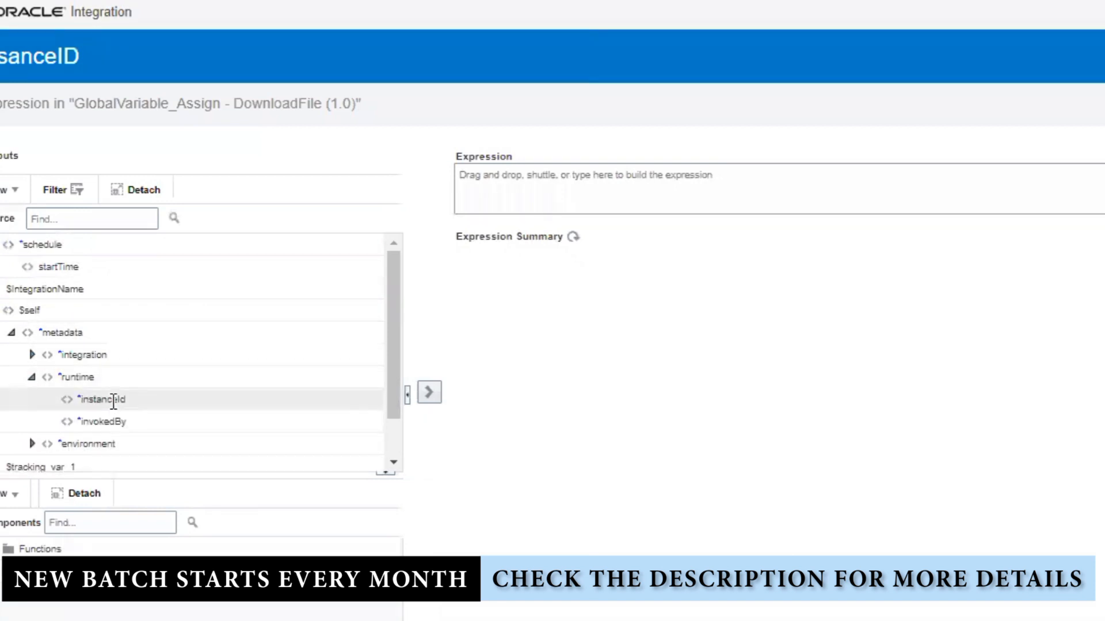
pyautogui.moveTo(113, 399); pyautogui.dragTo(708, 201)
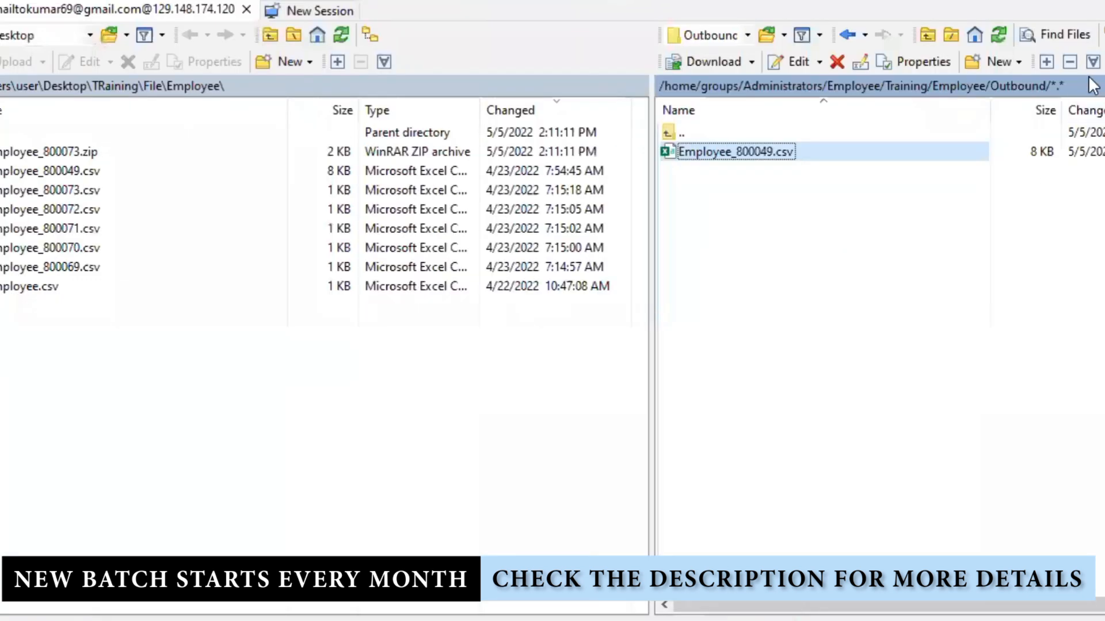
# - Add a FileDirectory variable with the remote folder path copied from WinSCP as its expression, "/home/groups/Administrators/Employee/Training/Employee/Outbound", and validate it
pyautogui.click(1091, 86)
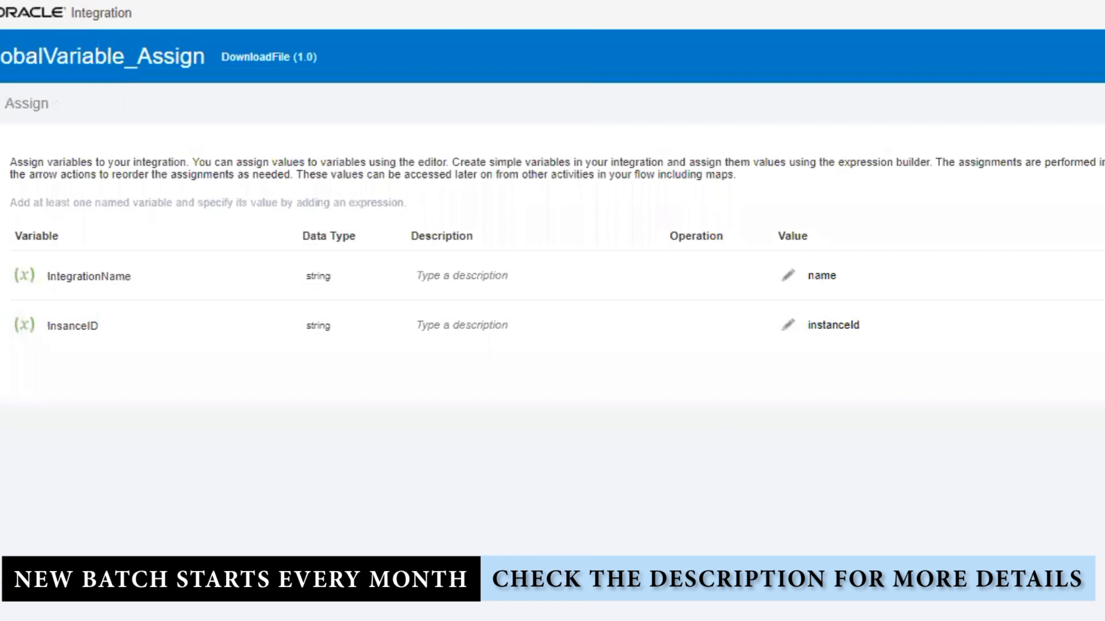
pyautogui.click(222, 437)
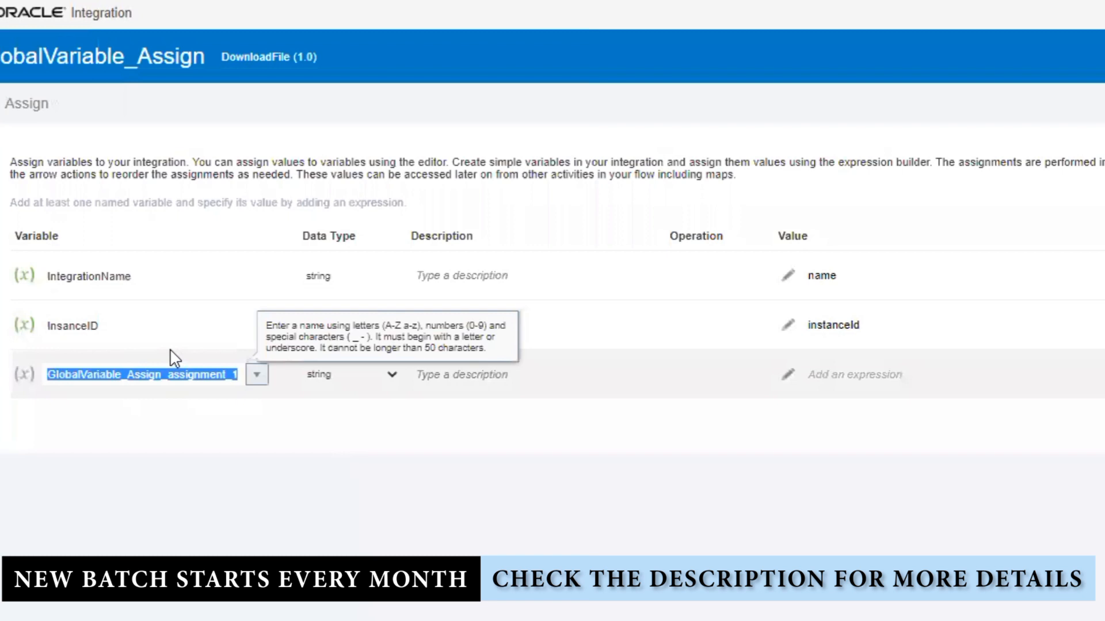
pyautogui.write('FileDirectory')
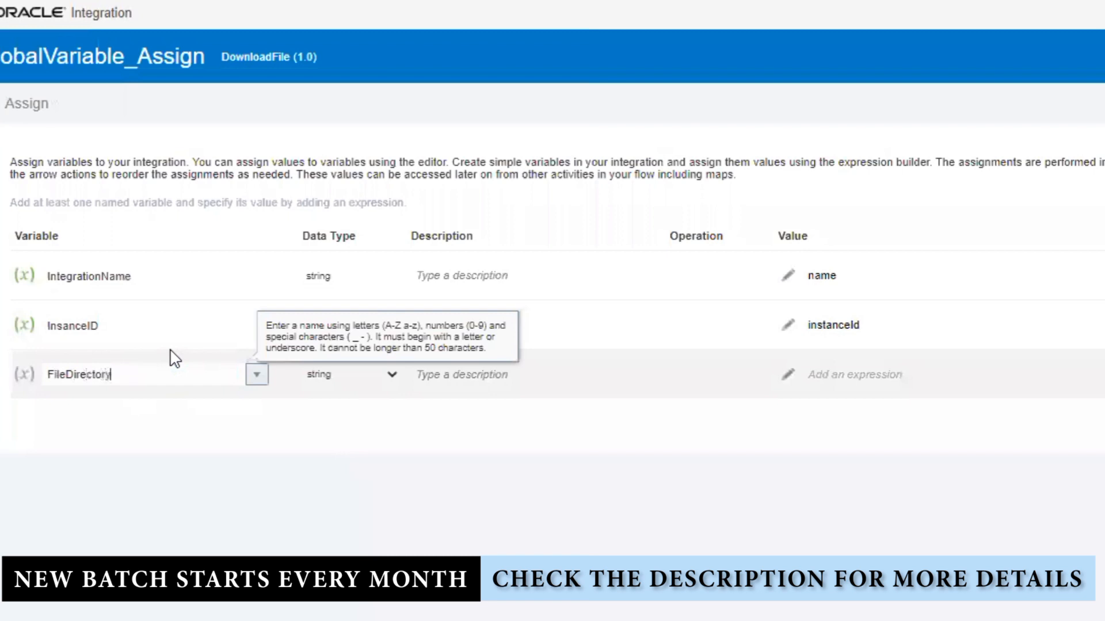
pyautogui.click(661, 424)
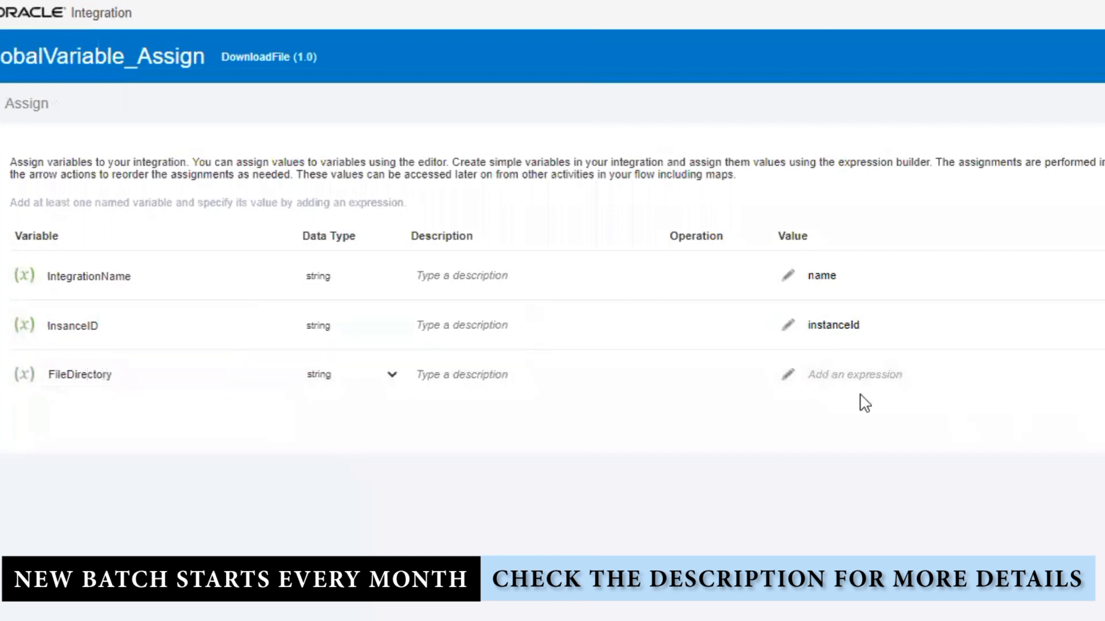
pyautogui.click(844, 372)
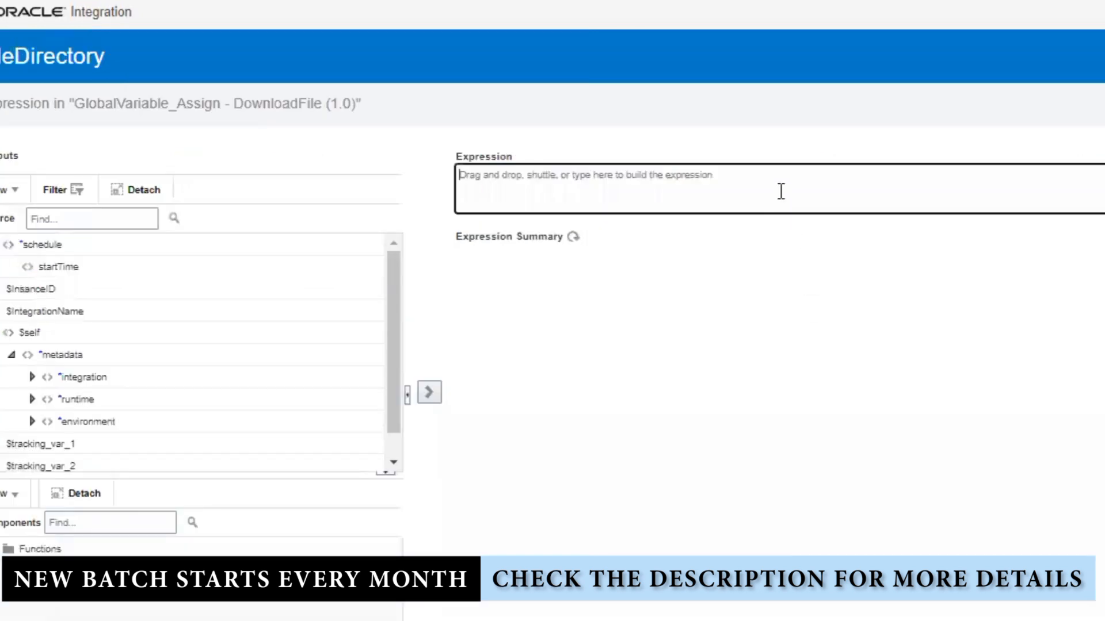
pyautogui.click(781, 187)
pyautogui.write('/home/groups/Administrators/Employee/Training/Employee/Outbound')
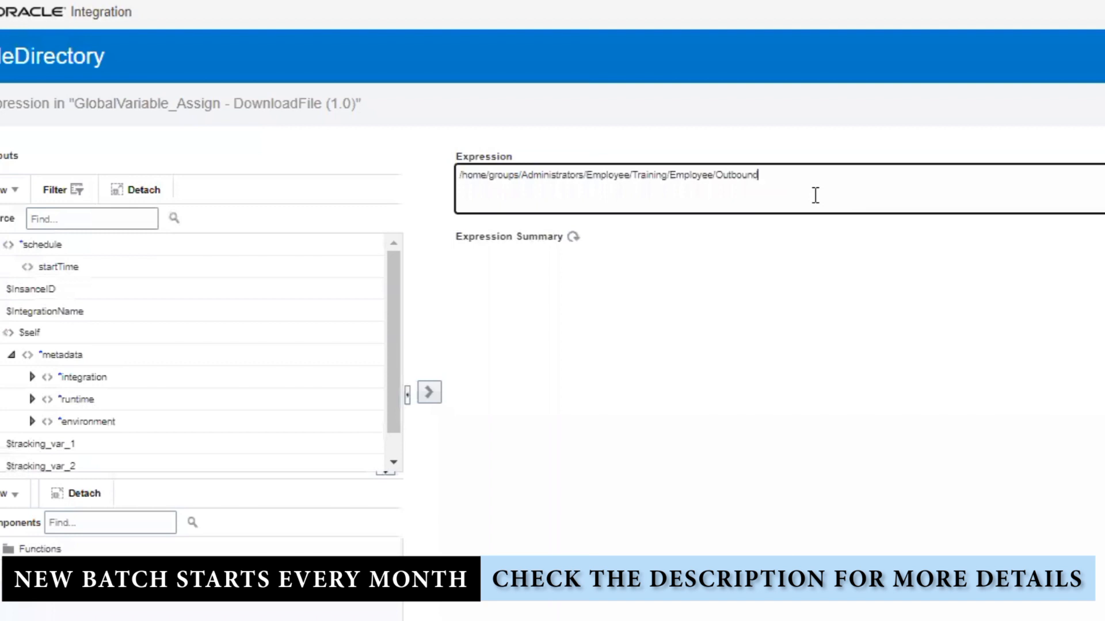
pyautogui.write('"')
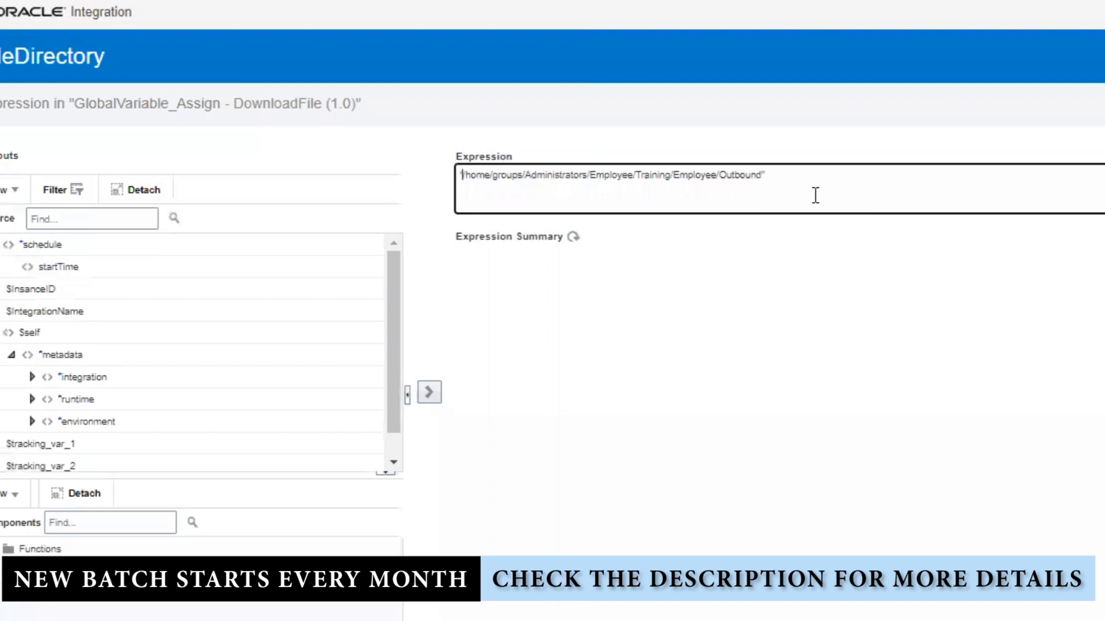
pyautogui.click(1100, 56)
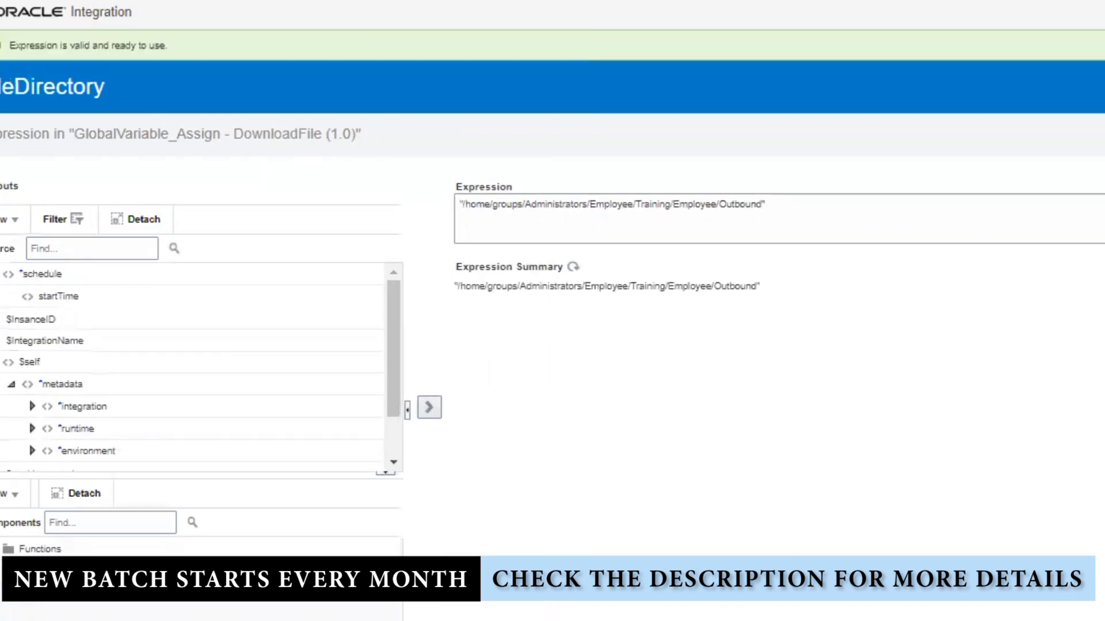
pyautogui.click(1100, 85)
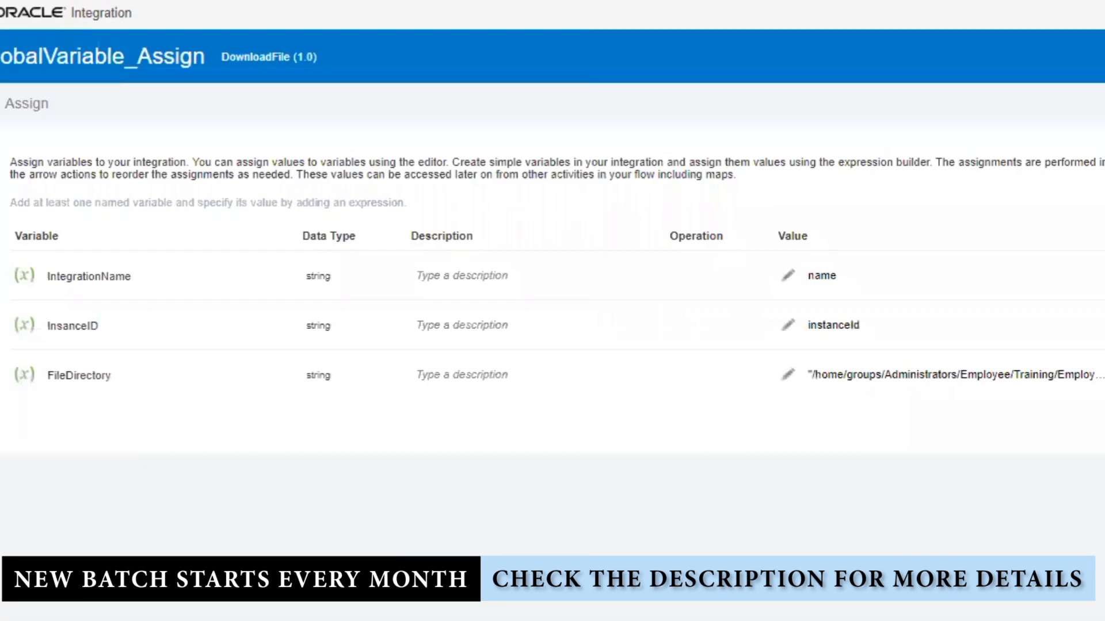
# - Add a fourth variable named FileNamePattern and copy the name of the remote Employee_800049.csv file from WinSCP
pyautogui.doubleClick(197, 420)
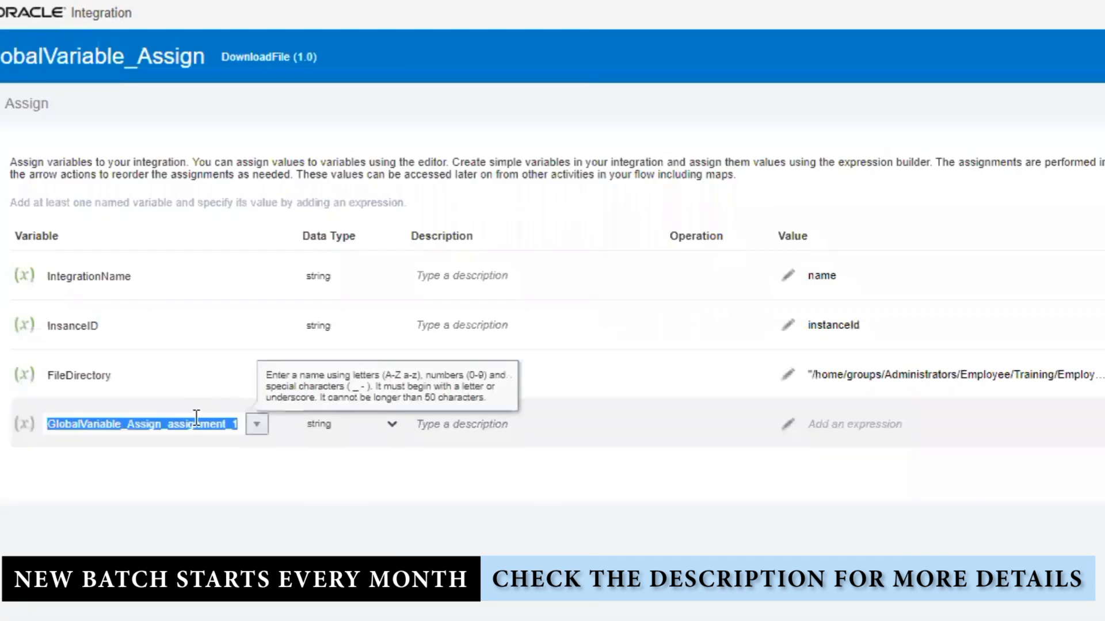
pyautogui.write('Fi')
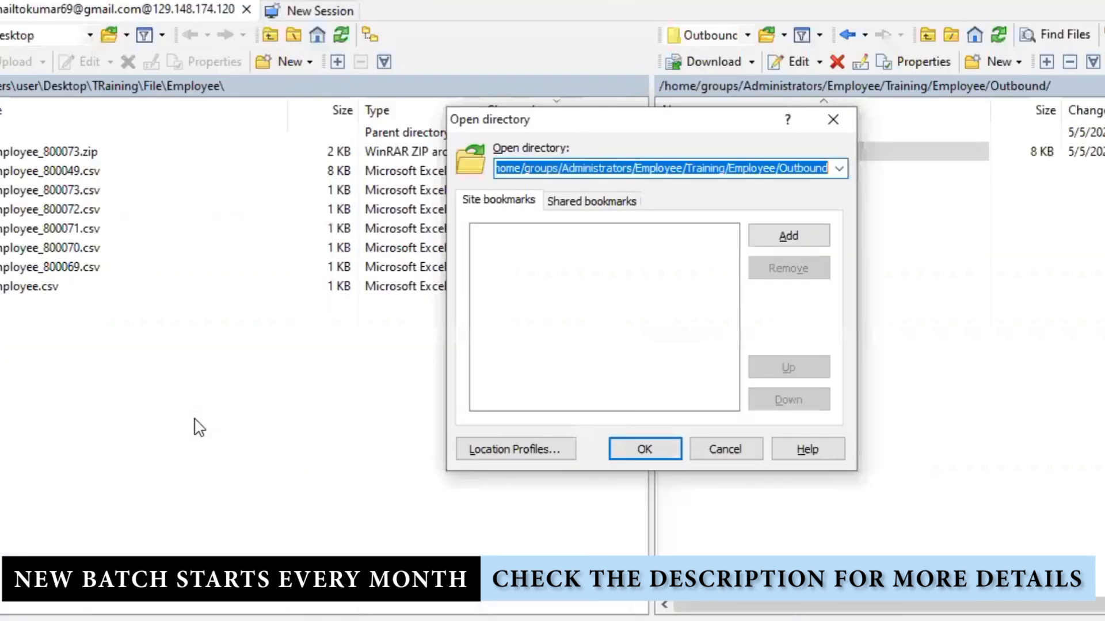
pyautogui.click(829, 123)
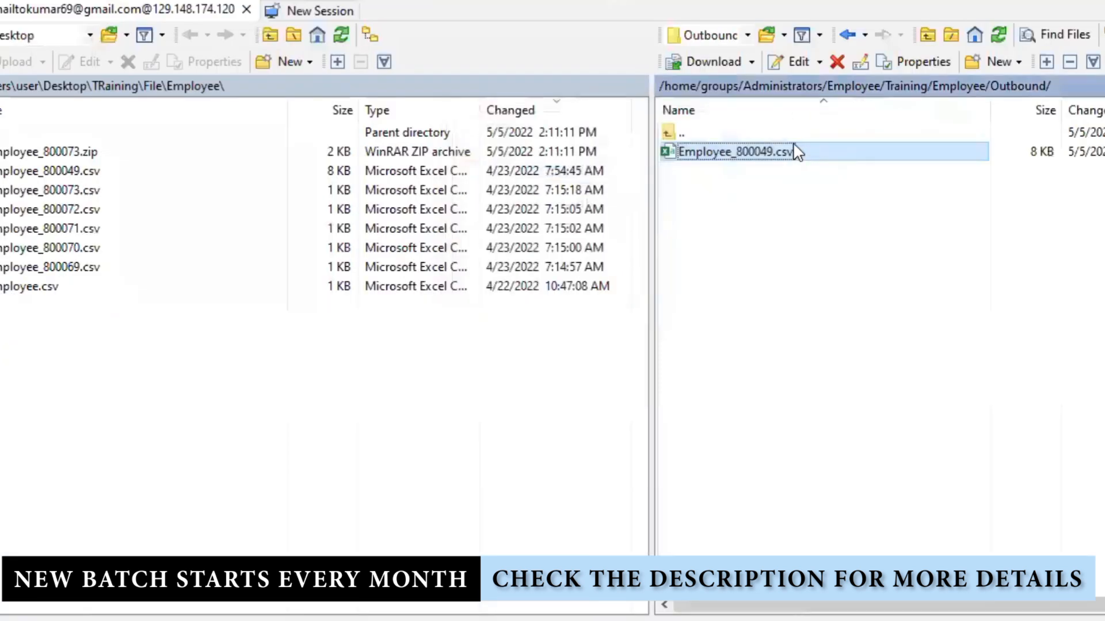
pyautogui.click(794, 145)
pyautogui.hotkey('ctrl', 'a')
pyautogui.hotkey('ctrl', 'c')
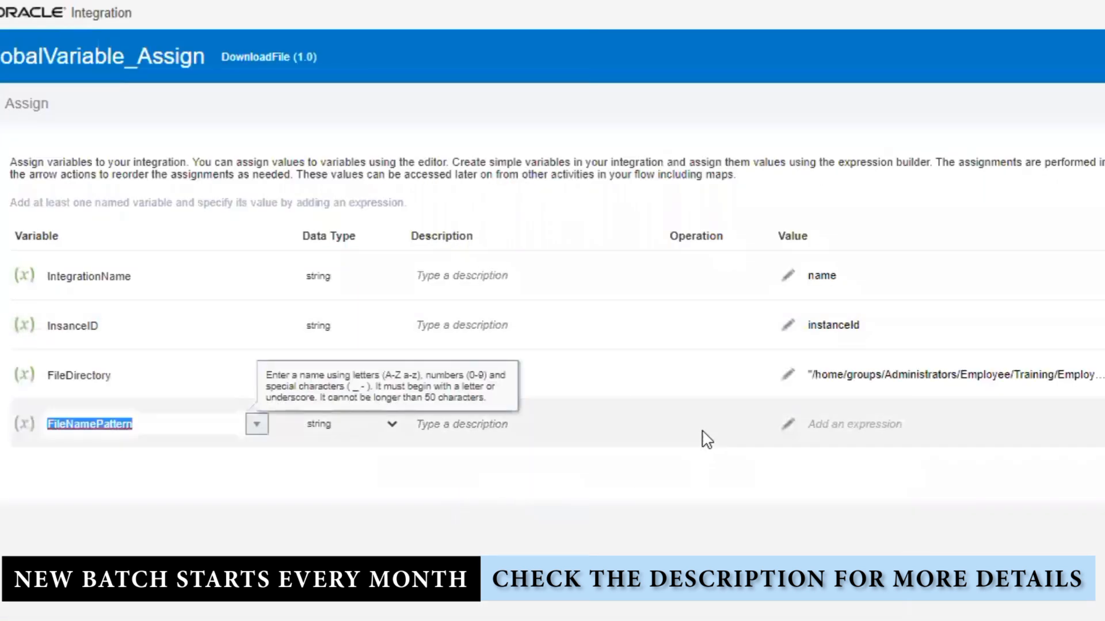
# - Set the FileNamePattern expression to "Employee*.csv" by adapting the copied file name, and return to the variable list
pyautogui.click(790, 426)
pyautogui.click(620, 193)
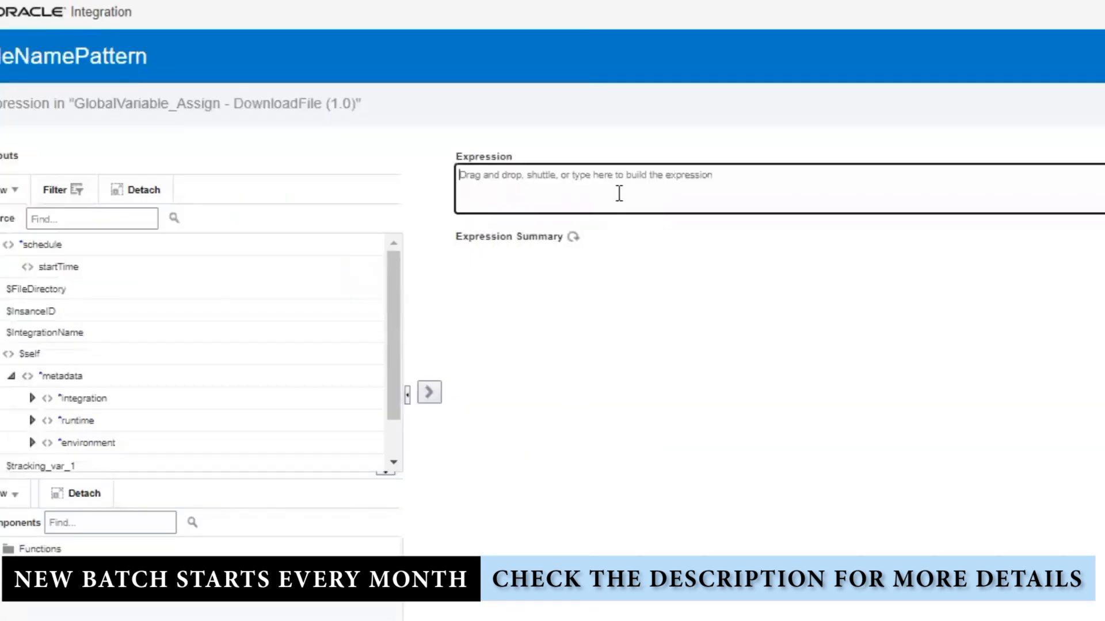
pyautogui.write('"')
pyautogui.hotkey('ctrl', 'v')
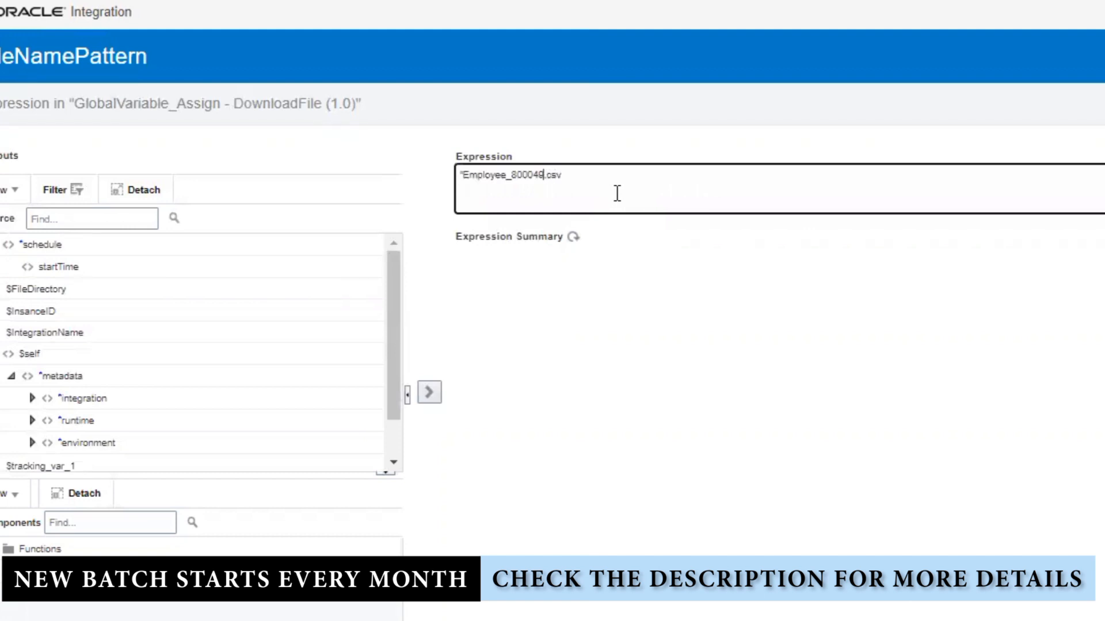
pyautogui.press('BackSpace')
pyautogui.press('BackSpace')
pyautogui.press('BackSpace')
pyautogui.press('BackSpace')
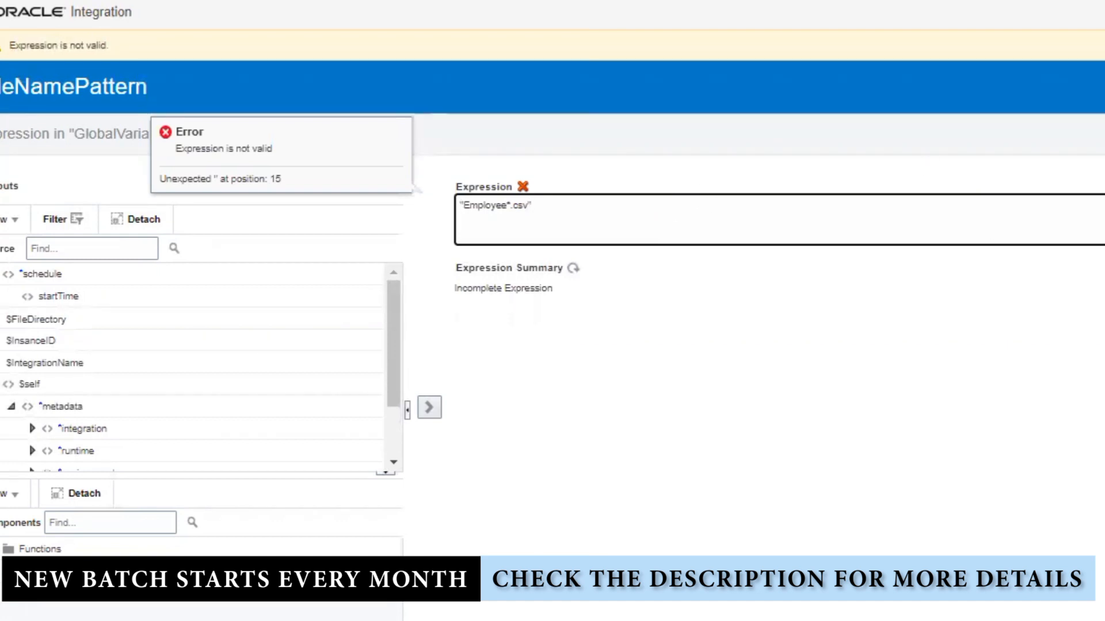
pyautogui.click(1100, 87)
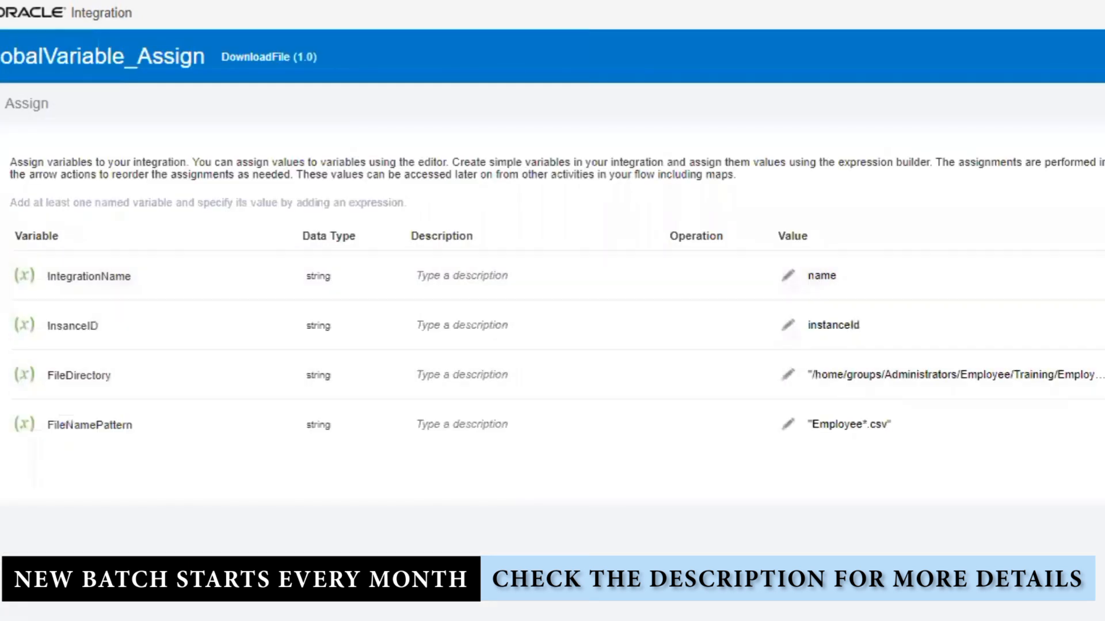
# - Add a fifth variable named FileName with a quoted string expression, and complete the GlobalVariable_Assign action
pyautogui.click(57, 511)
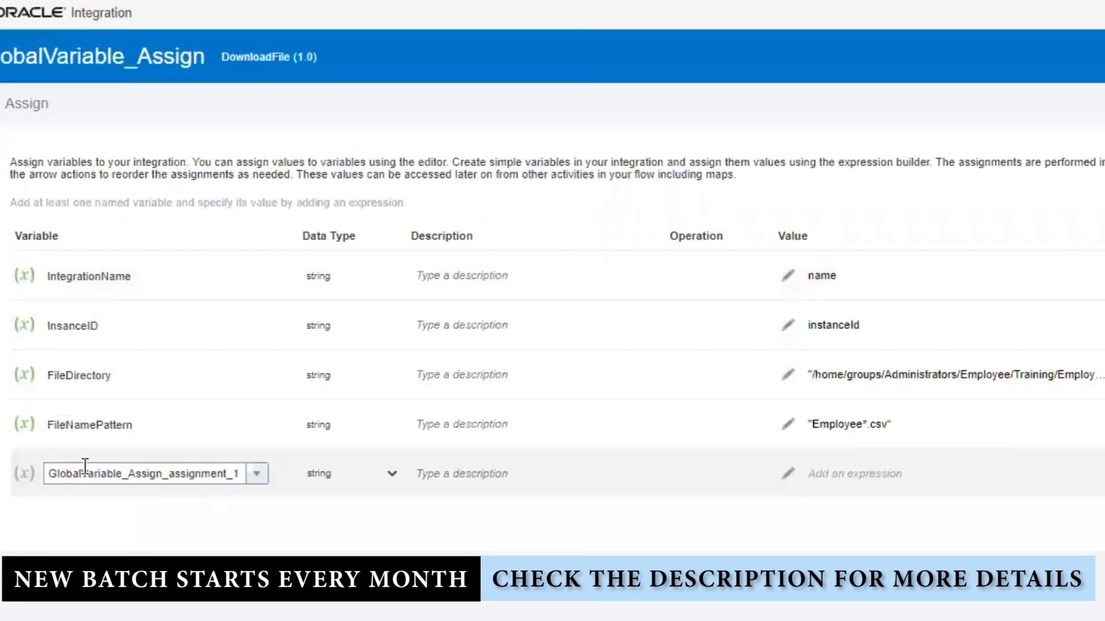
pyautogui.doubleClick(86, 469)
pyautogui.write('Filename')
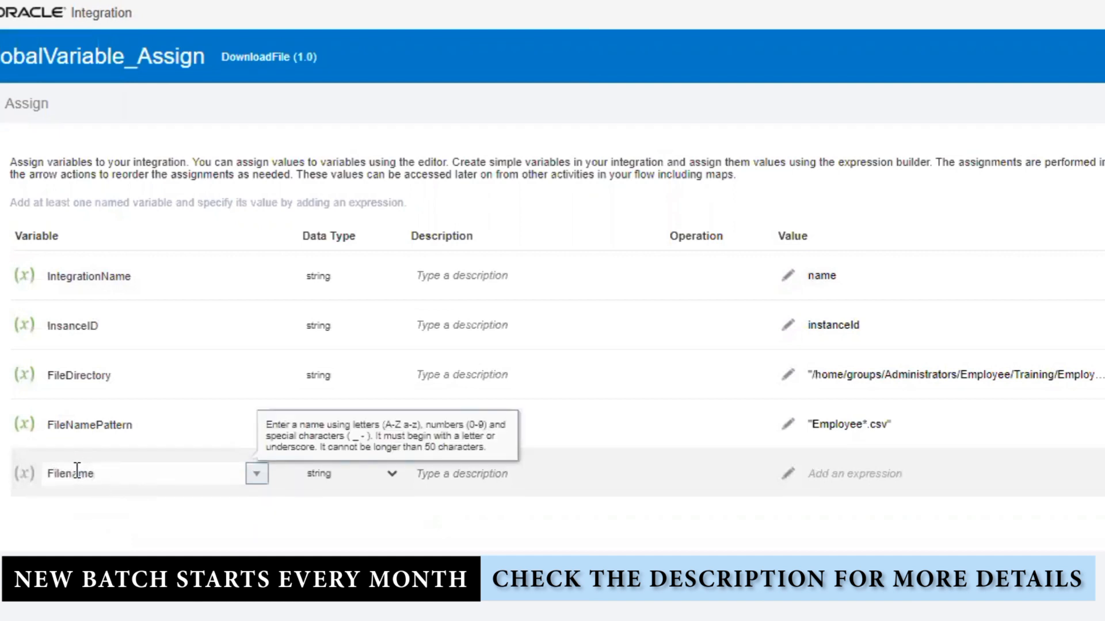
pyautogui.press('BackSpace')
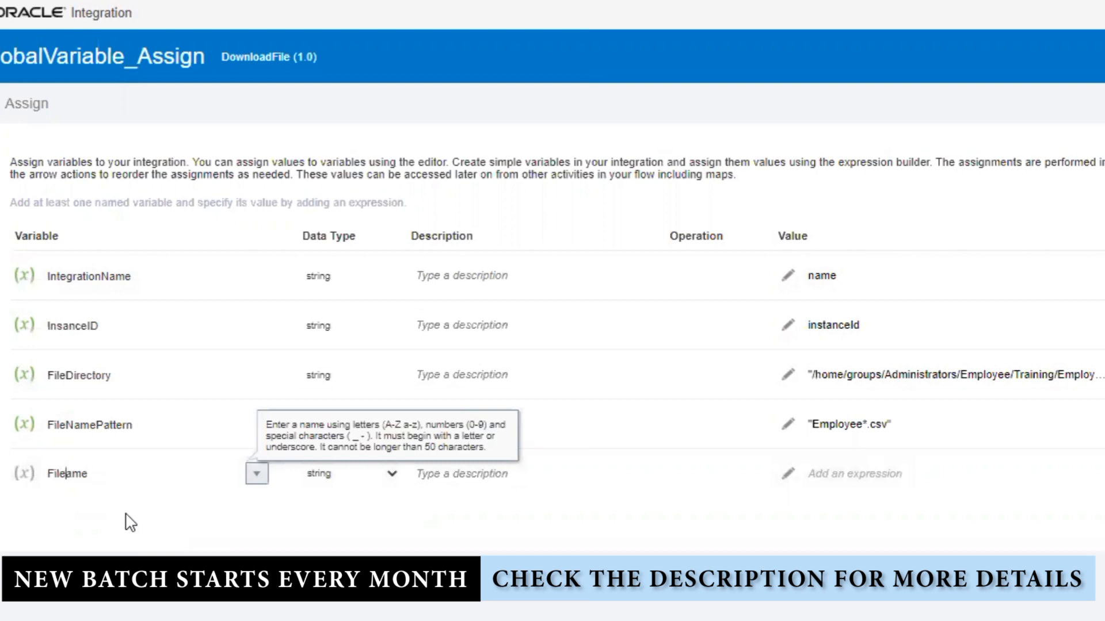
pyautogui.write('N')
pyautogui.click(787, 474)
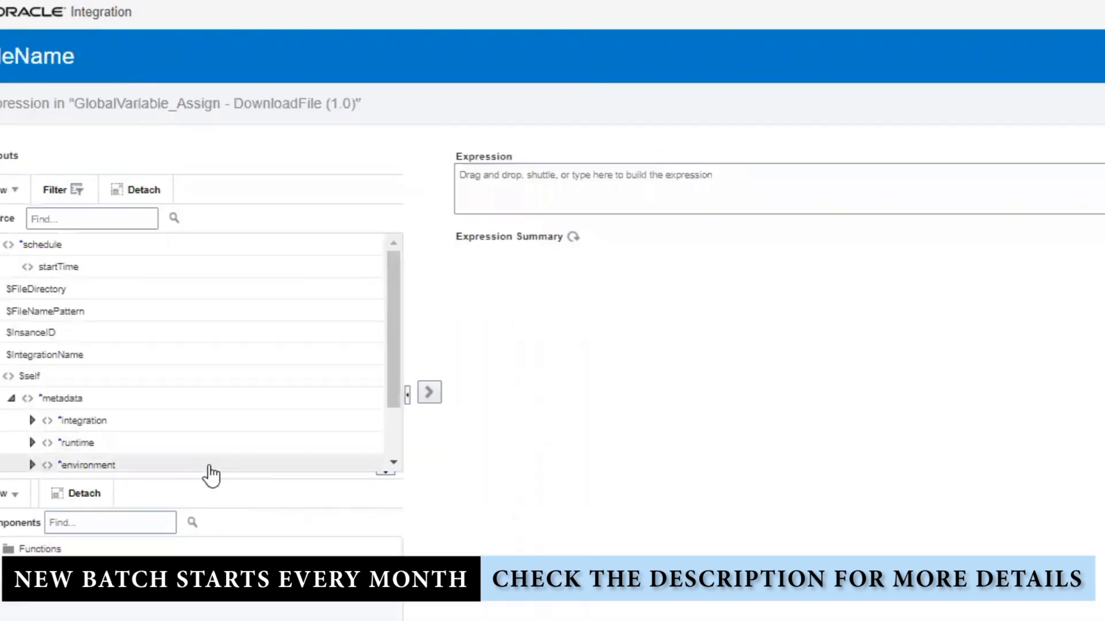
pyautogui.click(695, 174)
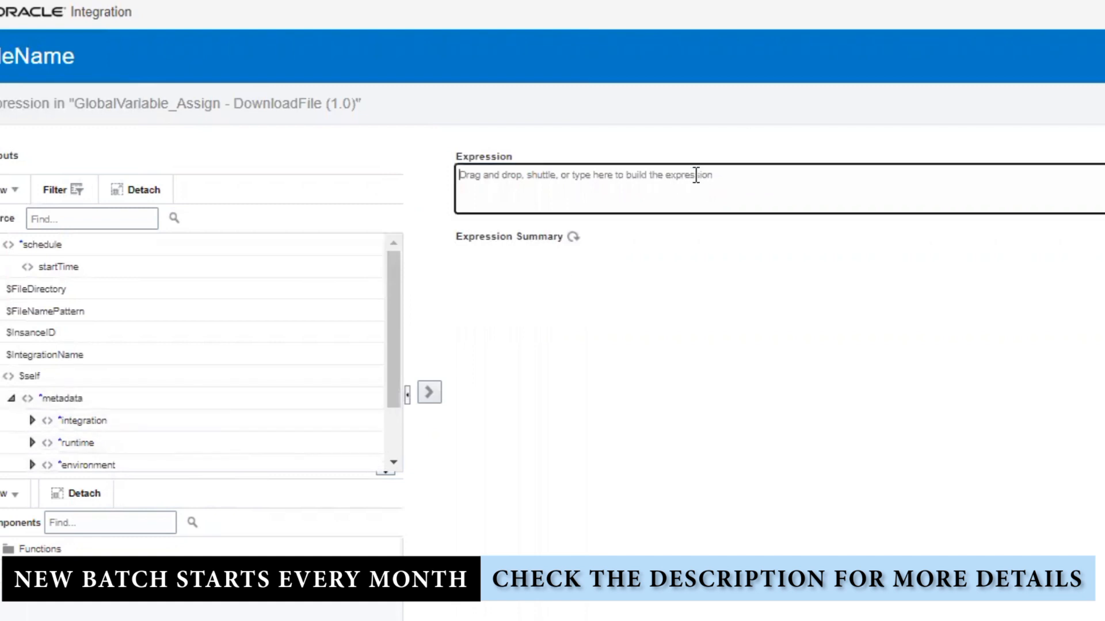
pyautogui.write('"')
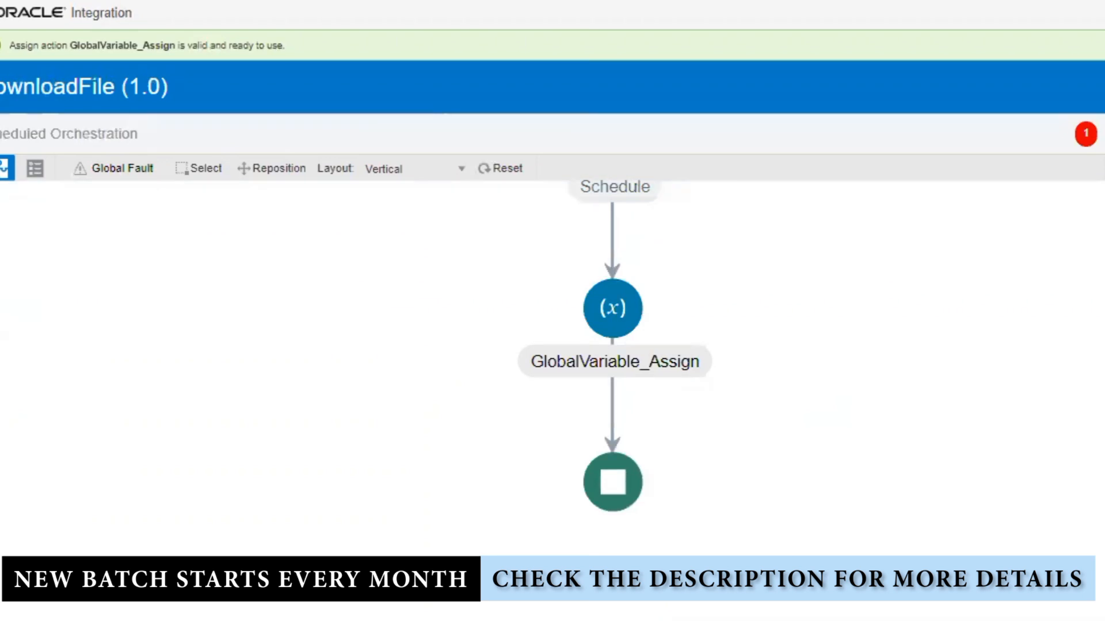
# - Add an FTP_CONNECTION invoke after GlobalVariable_Assign and name its endpoint ListEmployeeFiles
pyautogui.click(1103, 231)
pyautogui.click(968, 260)
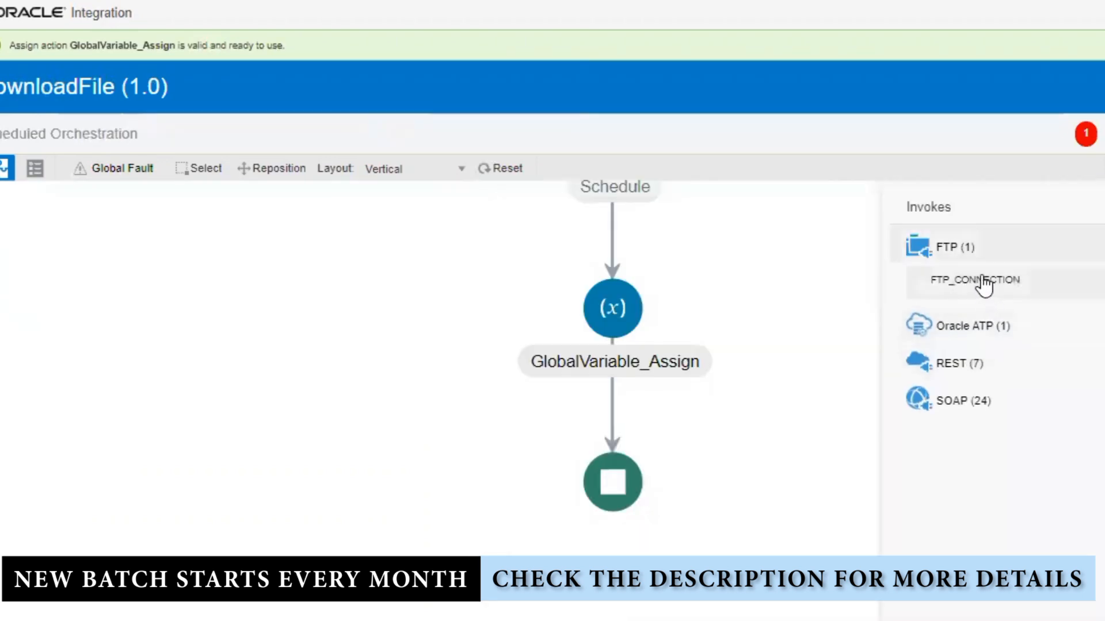
pyautogui.moveTo(982, 286); pyautogui.dragTo(771, 442)
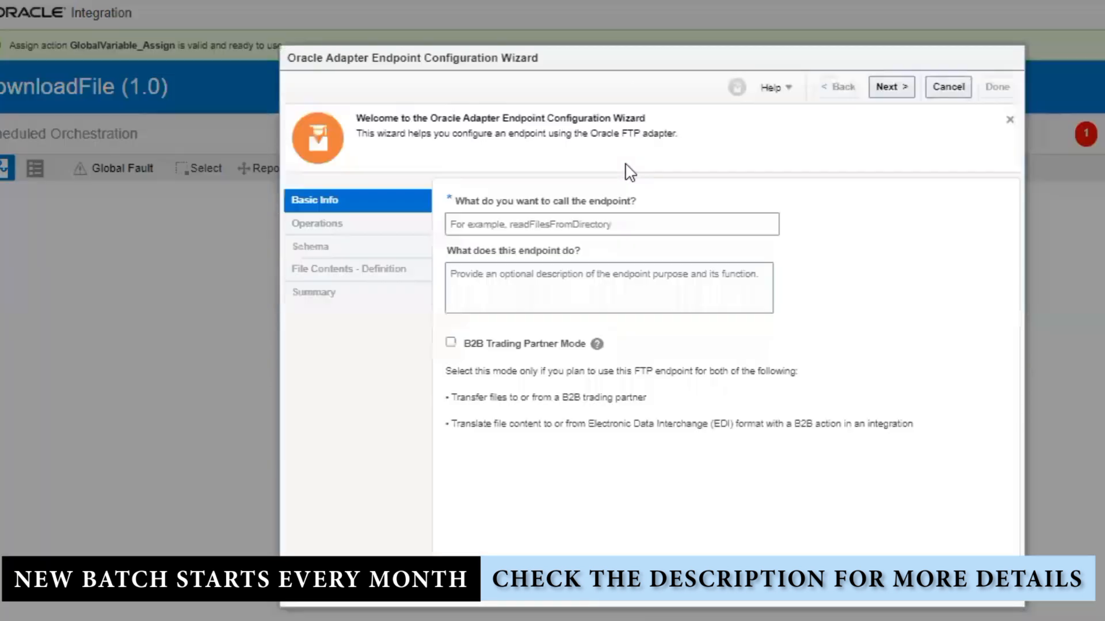
pyautogui.click(647, 223)
pyautogui.write('Lis')
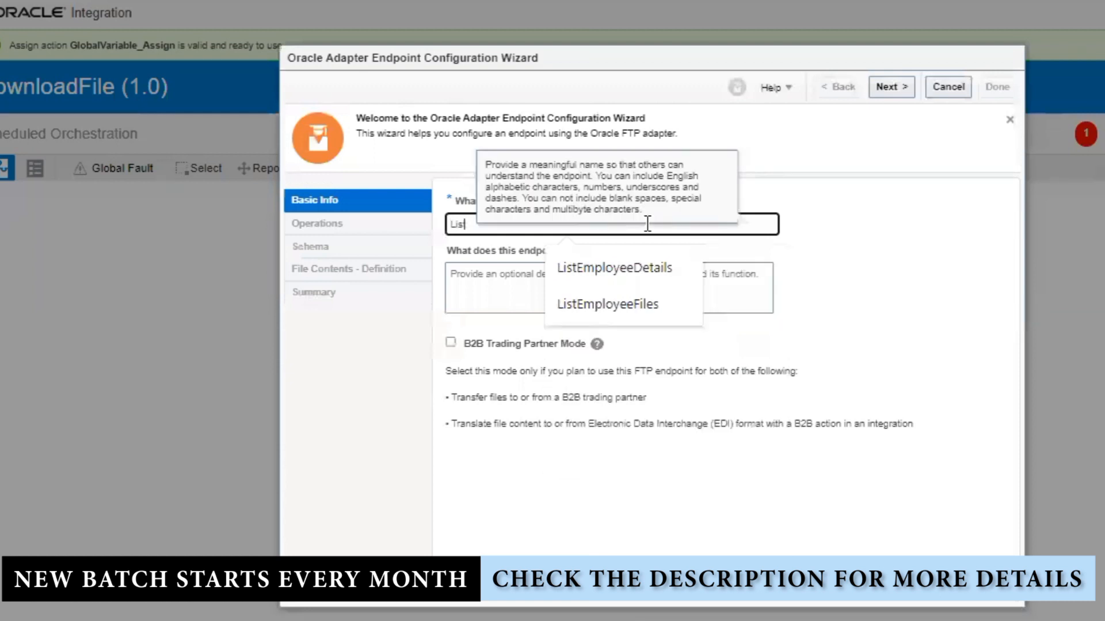
pyautogui.write('tEmployeeFiles')
pyautogui.press('Tab')
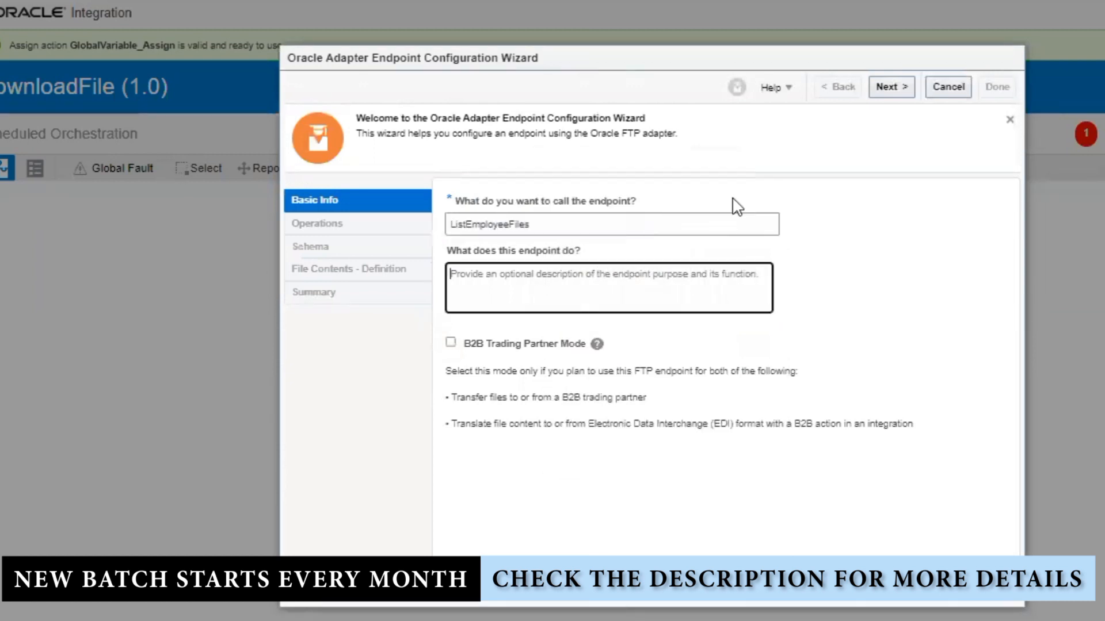
pyautogui.click(891, 87)
# - Configure the endpoint for the List Files operation with input directory "/" and file name pattern "*.*", and finish the wizard
pyautogui.click(616, 201)
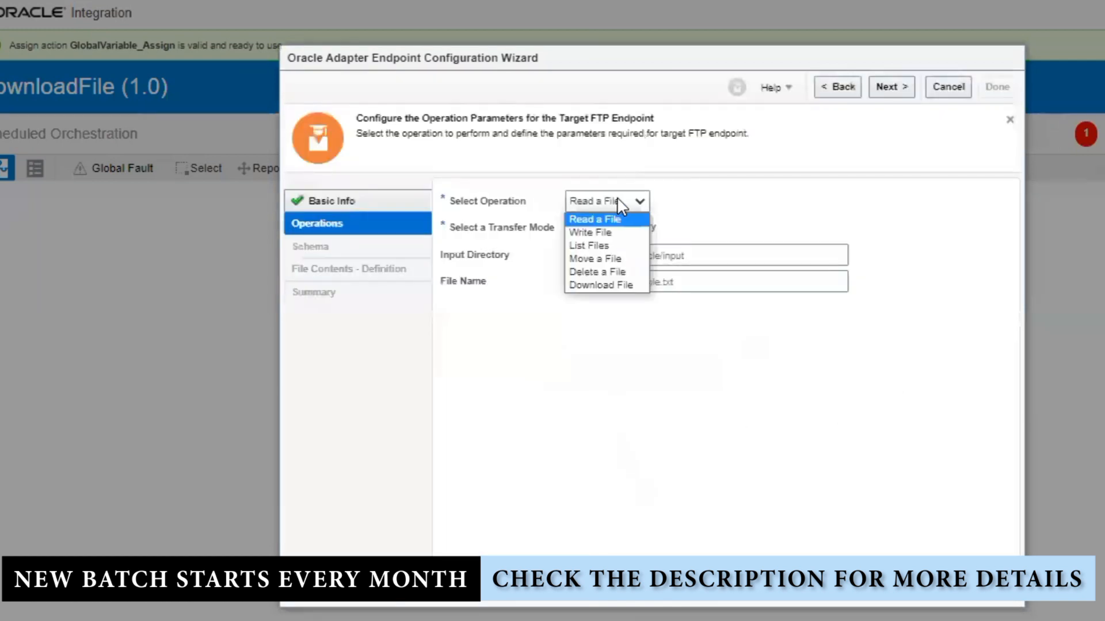
pyautogui.click(593, 246)
pyautogui.click(566, 229)
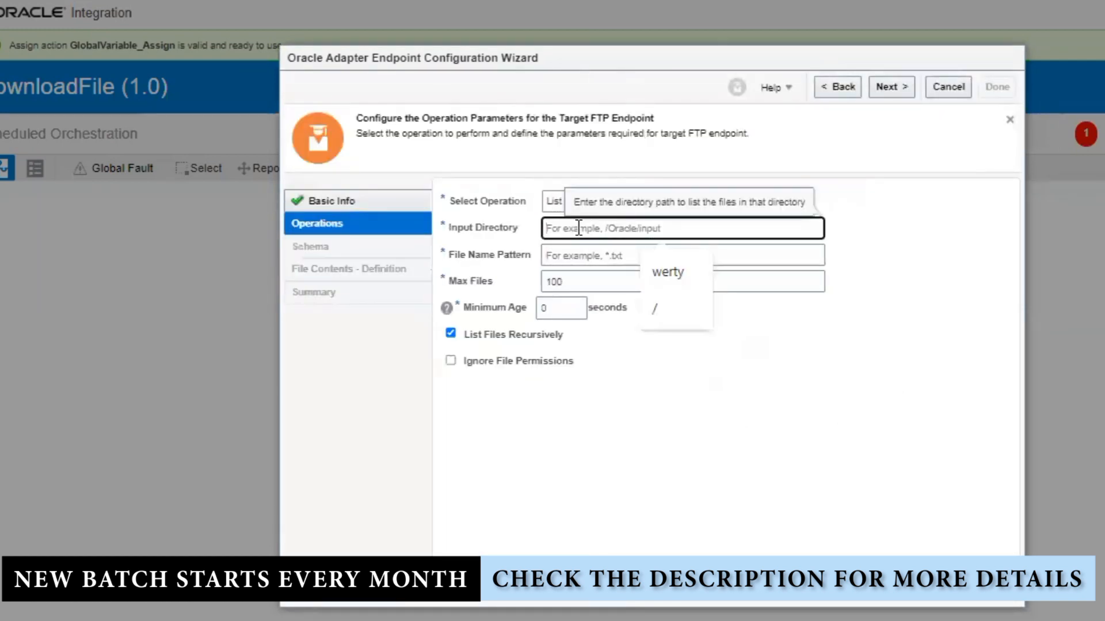
pyautogui.write('/')
pyautogui.press('Tab')
pyautogui.write('*')
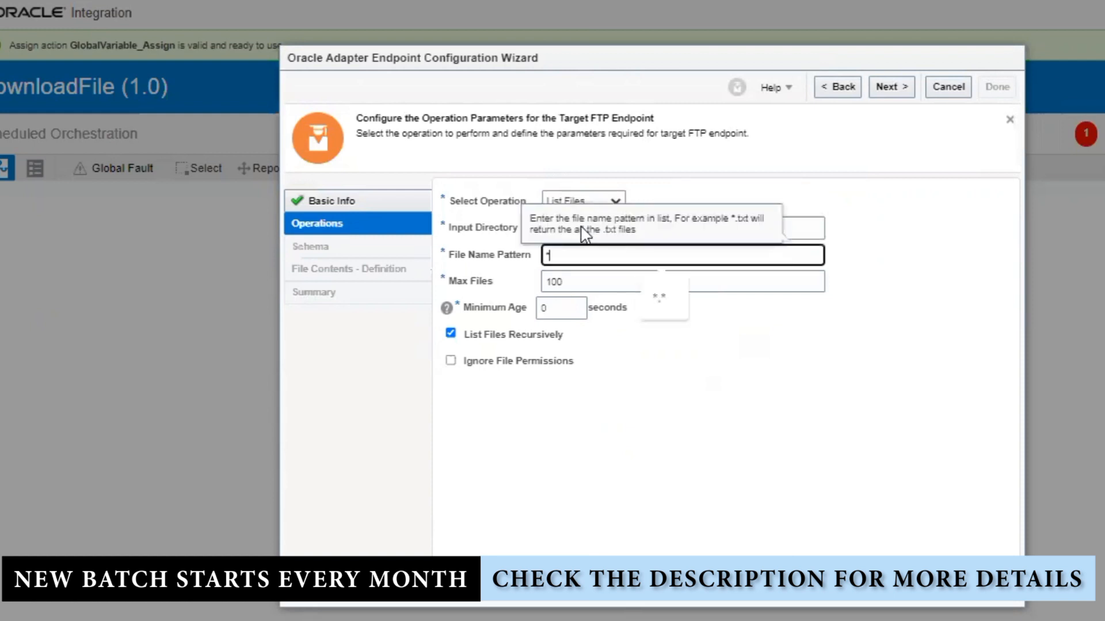
pyautogui.write('.t')
pyautogui.click(893, 87)
pyautogui.click(893, 87)
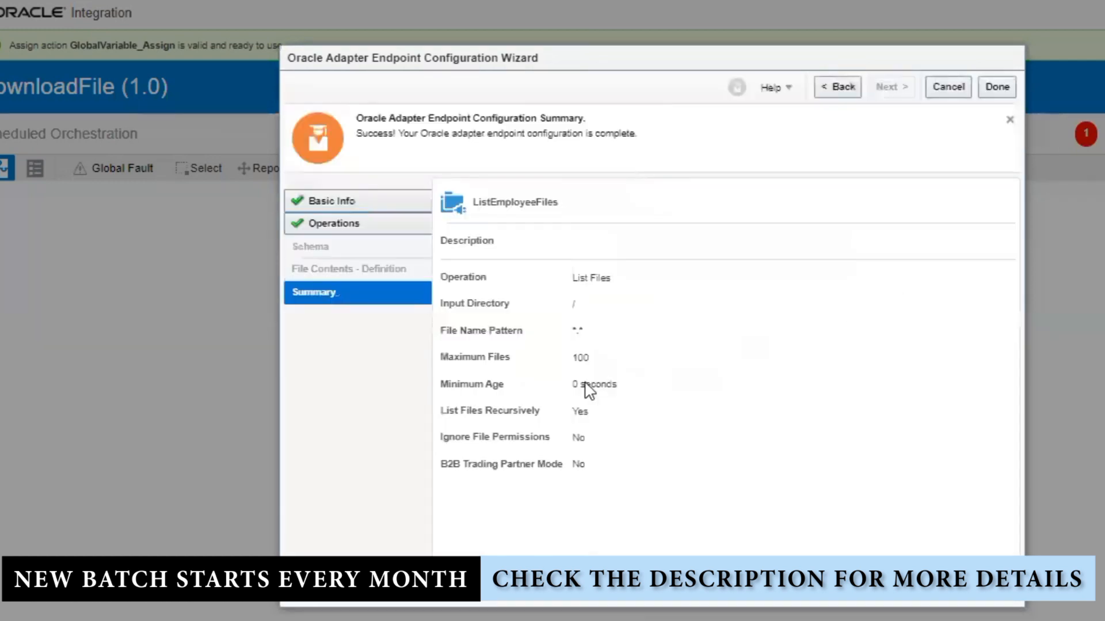
pyautogui.click(997, 84)
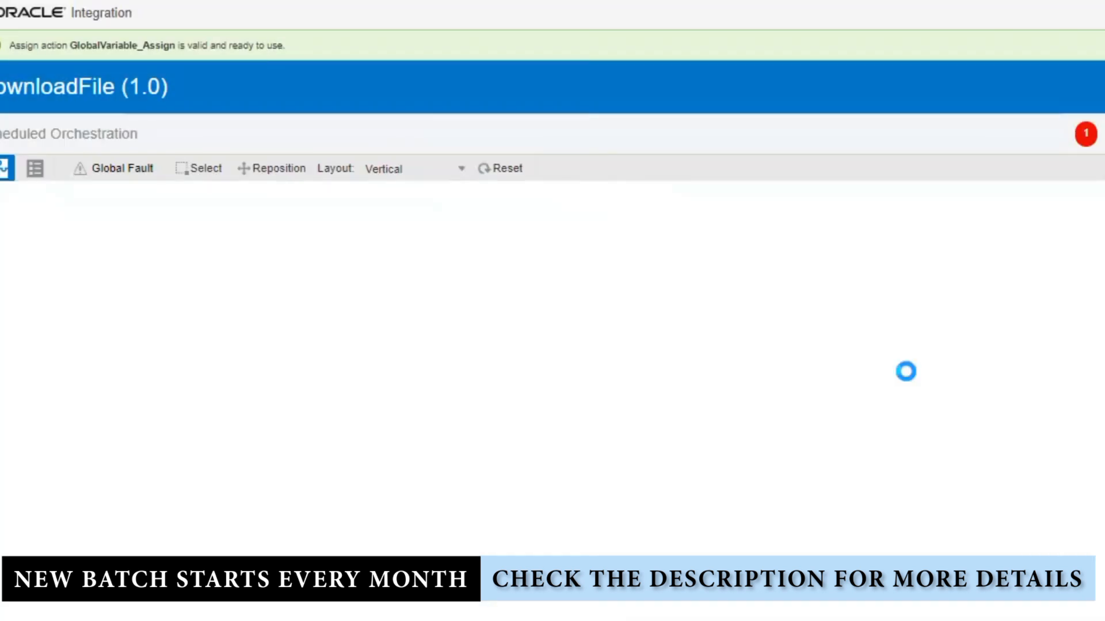
# - Edit the map to ListEmployeeFiles, mapping the FileNamePattern and FileDirectory variables to their matching target elements
pyautogui.click(624, 404)
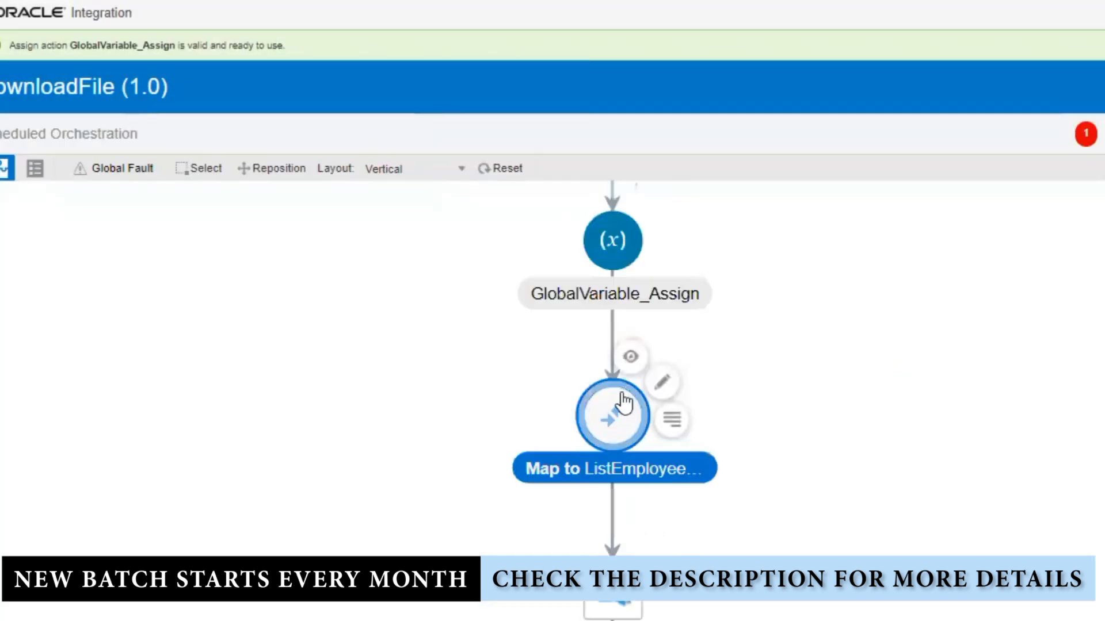
pyautogui.click(671, 382)
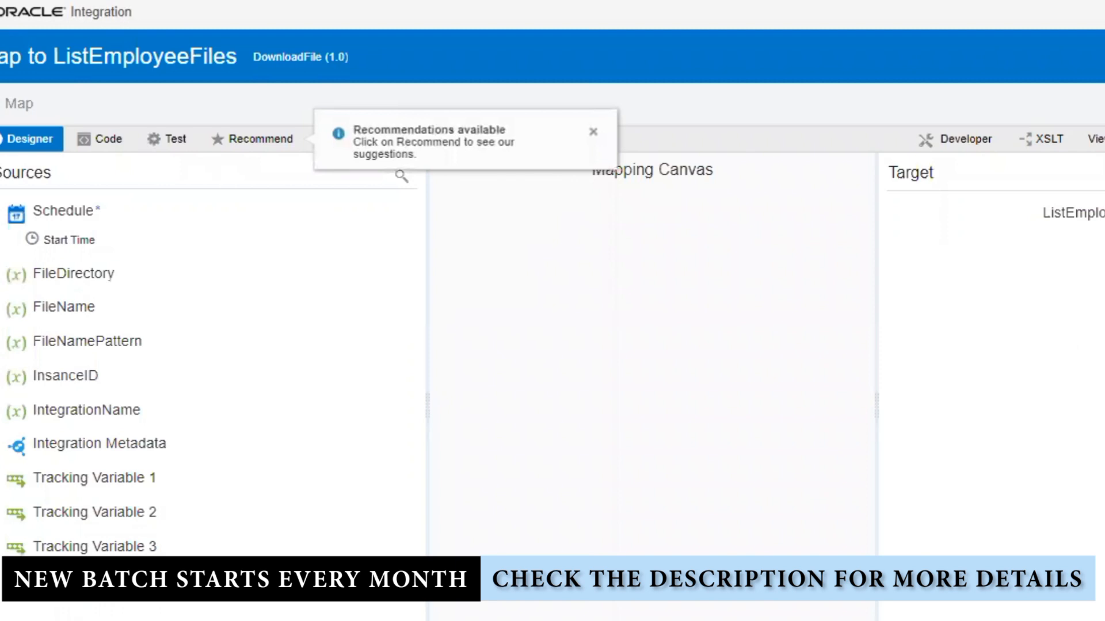
pyautogui.moveTo(137, 342); pyautogui.dragTo(1015, 291)
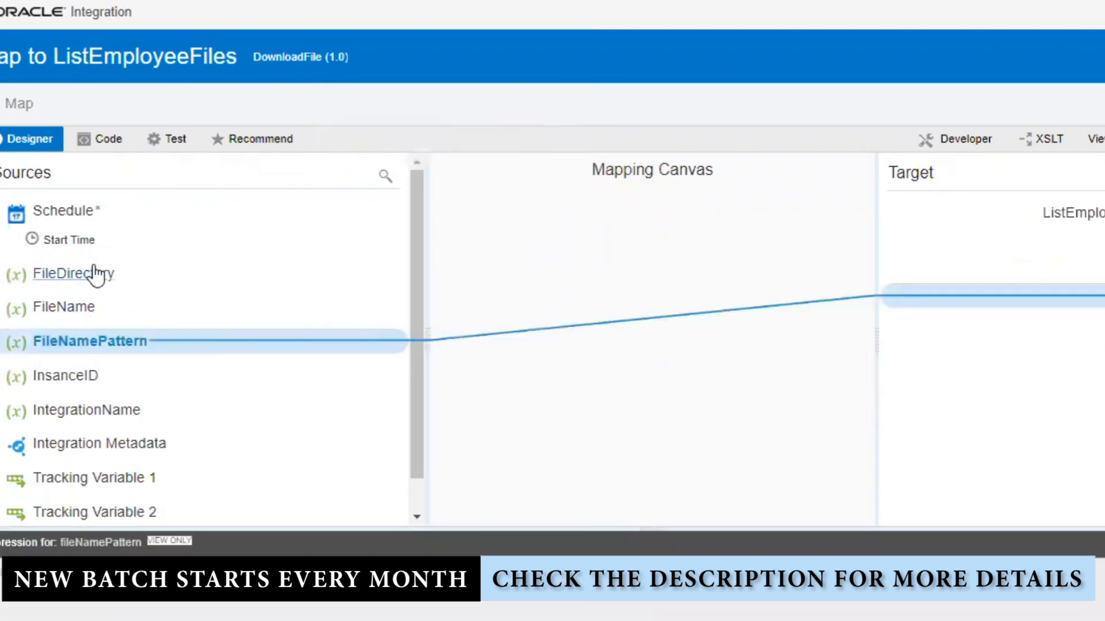
pyautogui.moveTo(94, 274); pyautogui.dragTo(990, 320)
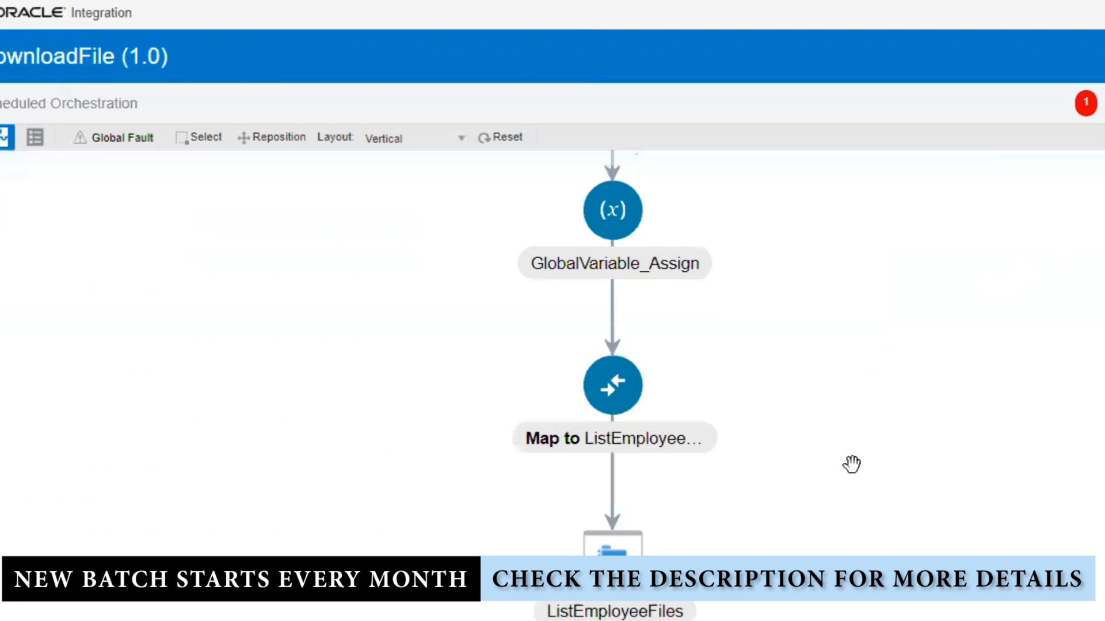
# - Add a For Each action after ListEmployeeFiles, named EachEmployeeFile, with EmployeeFile as the current element name
pyautogui.scroll(-3, 861, 323)
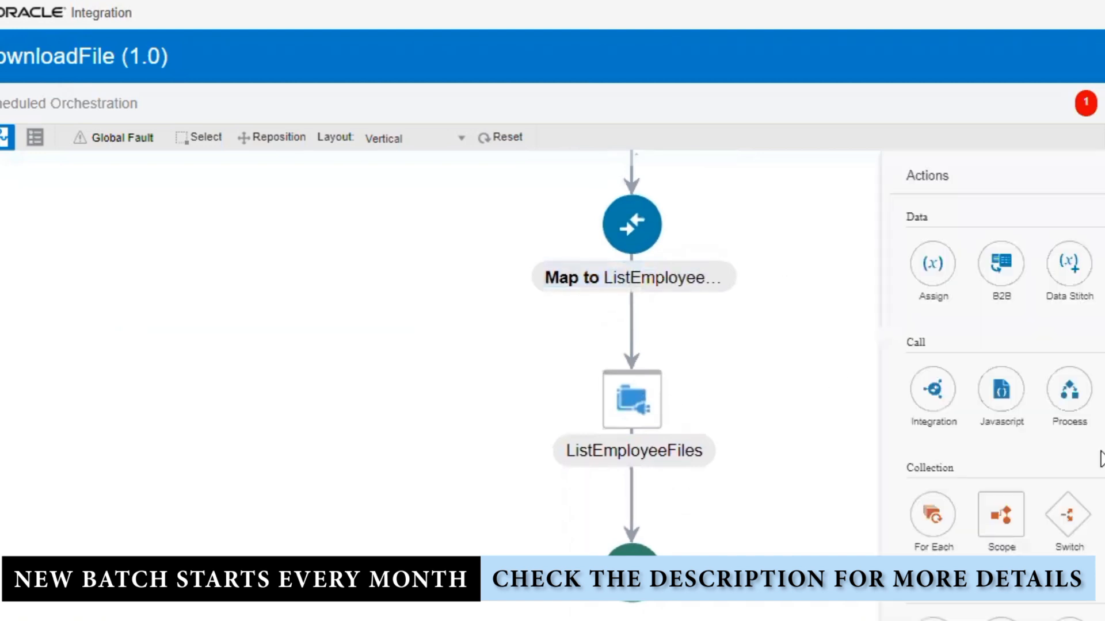
pyautogui.scroll(-2, 1085, 461)
pyautogui.moveTo(937, 424); pyautogui.dragTo(633, 485)
pyautogui.click(771, 228)
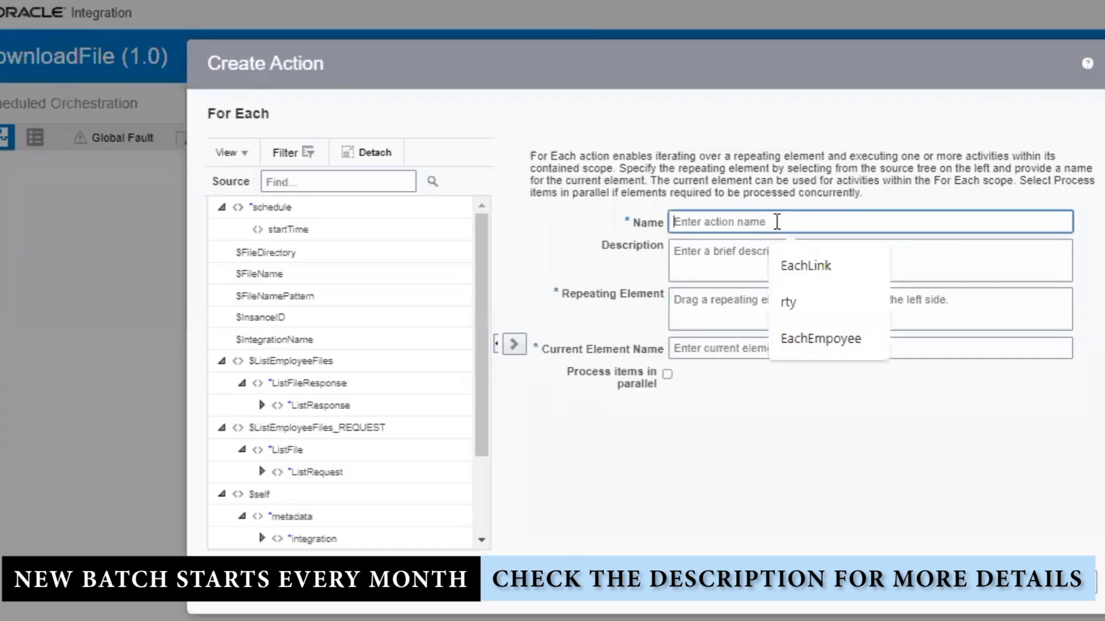
pyautogui.write('E')
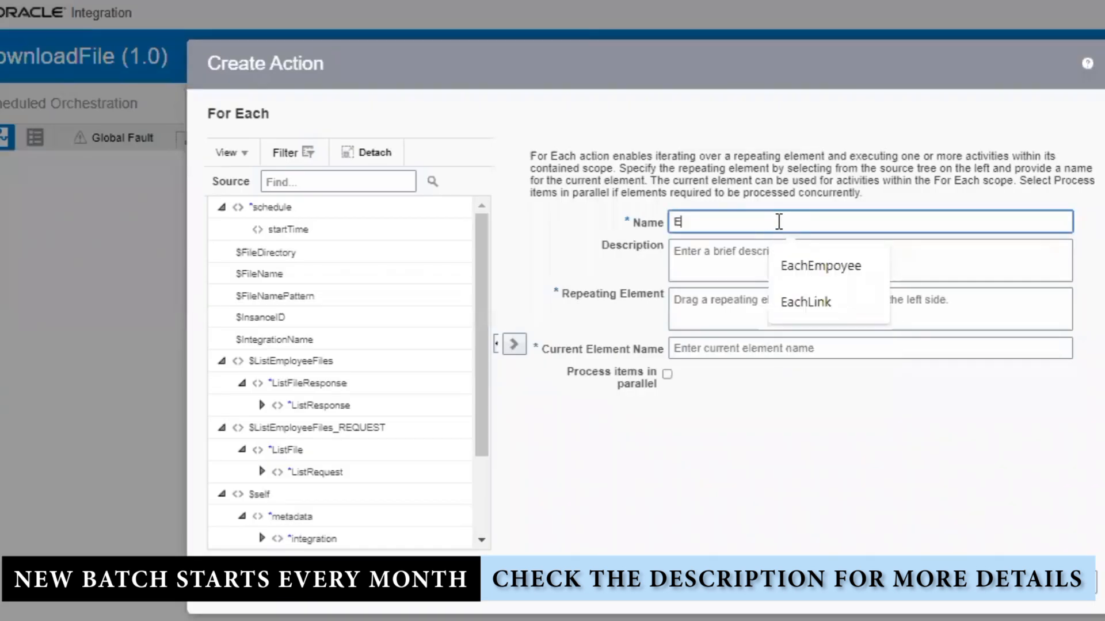
pyautogui.write('achEmplo')
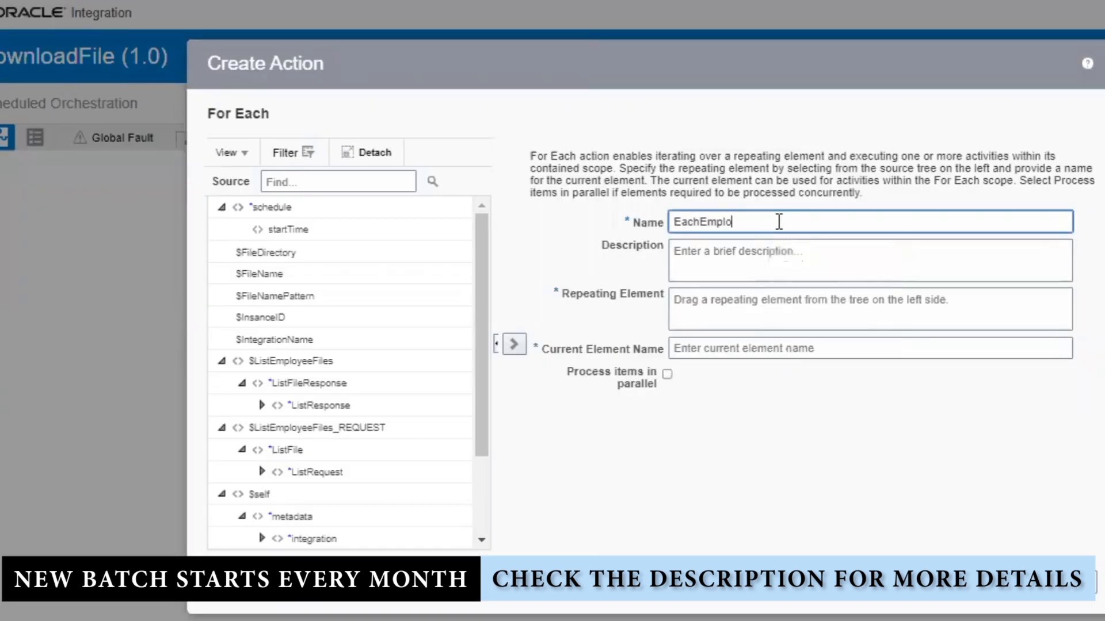
pyautogui.press('Tab')
pyautogui.press('Tab')
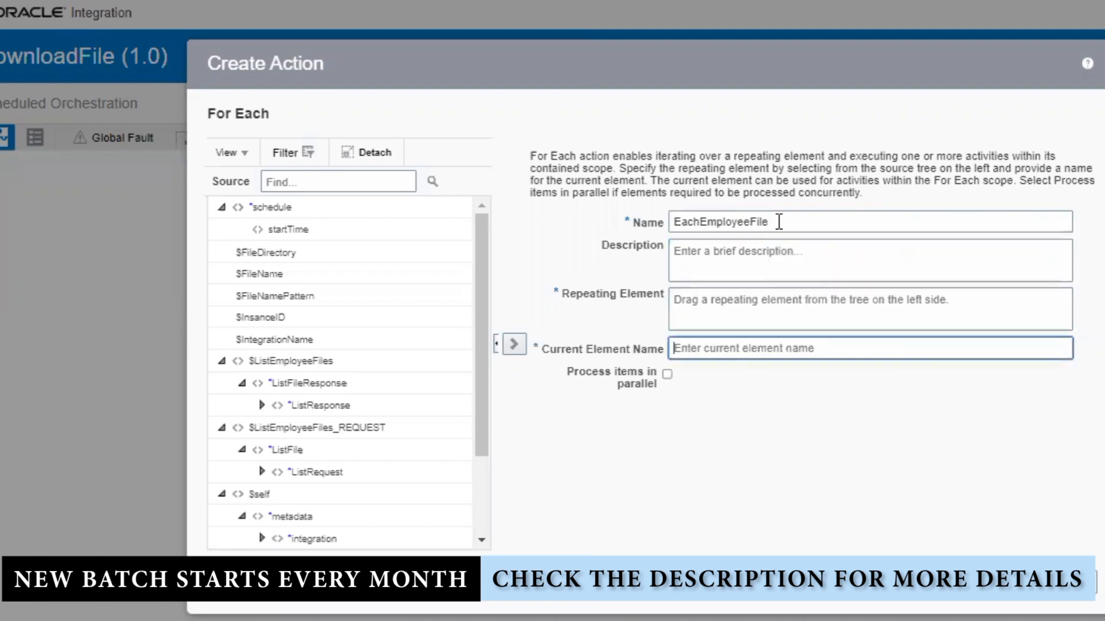
pyautogui.write('Employe')
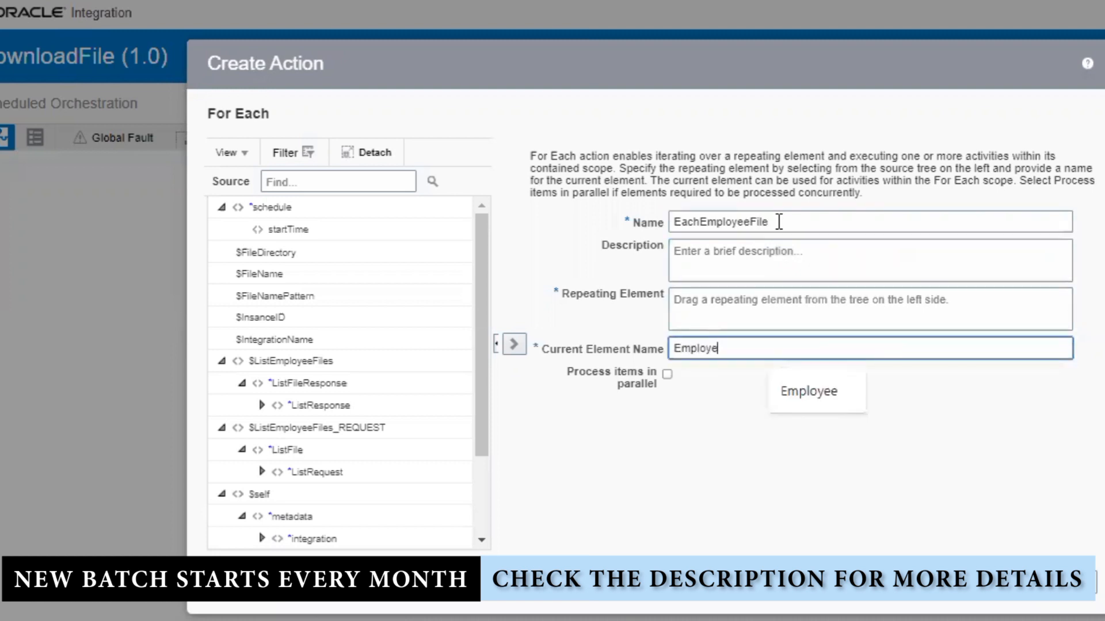
pyautogui.write('eFile')
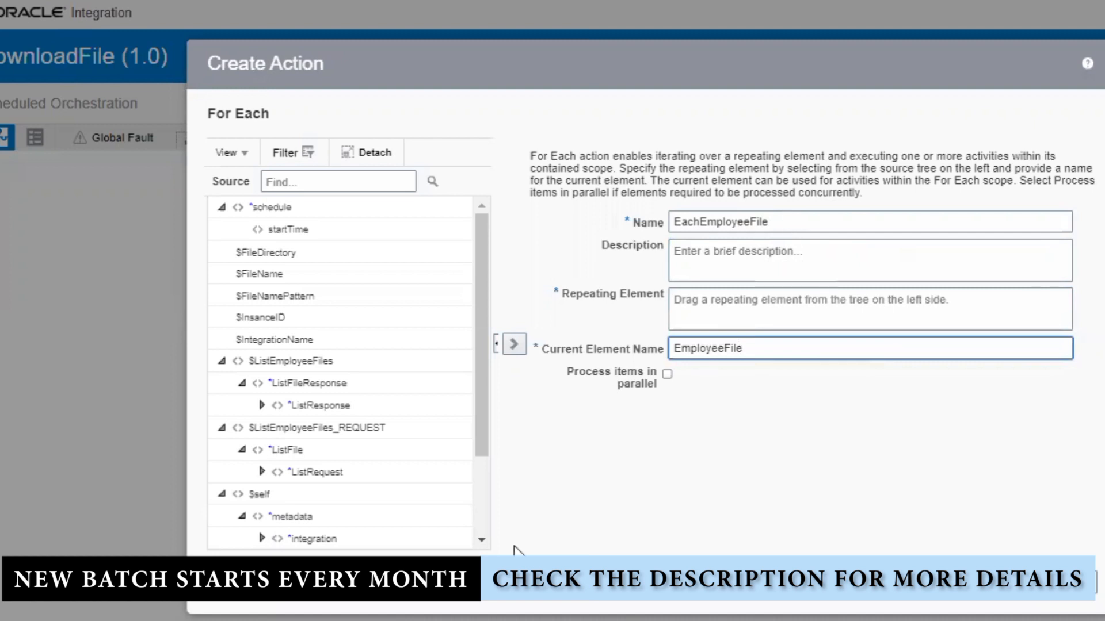
# - Set the repeating element to File under FileList in the ListEmployeeFiles response, then create the action and save the integration
pyautogui.click(262, 405)
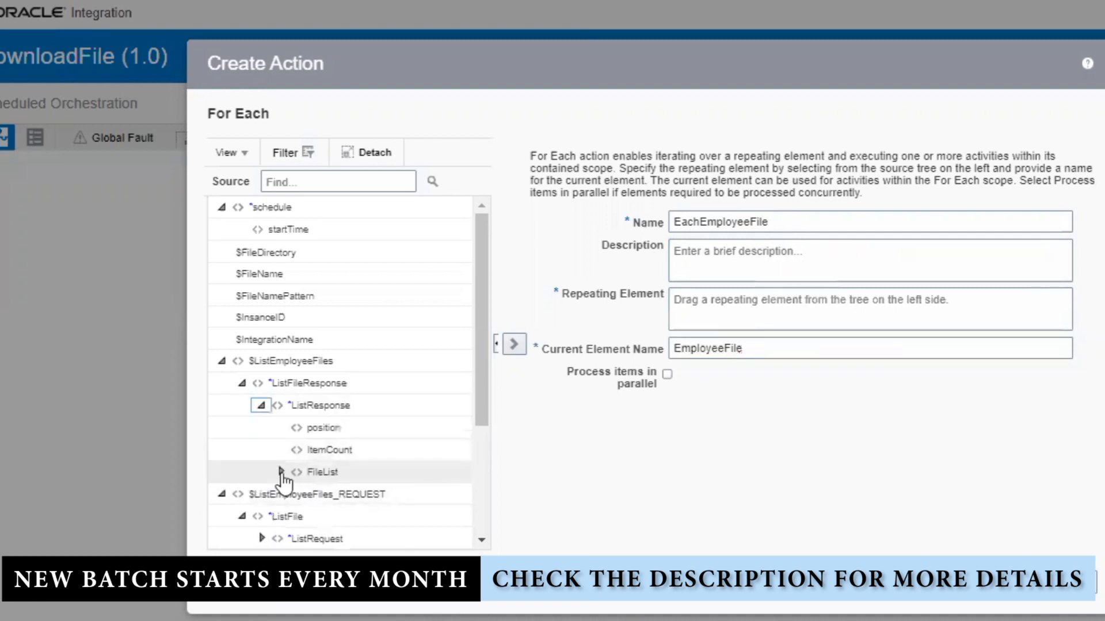
pyautogui.click(281, 471)
pyautogui.click(397, 495)
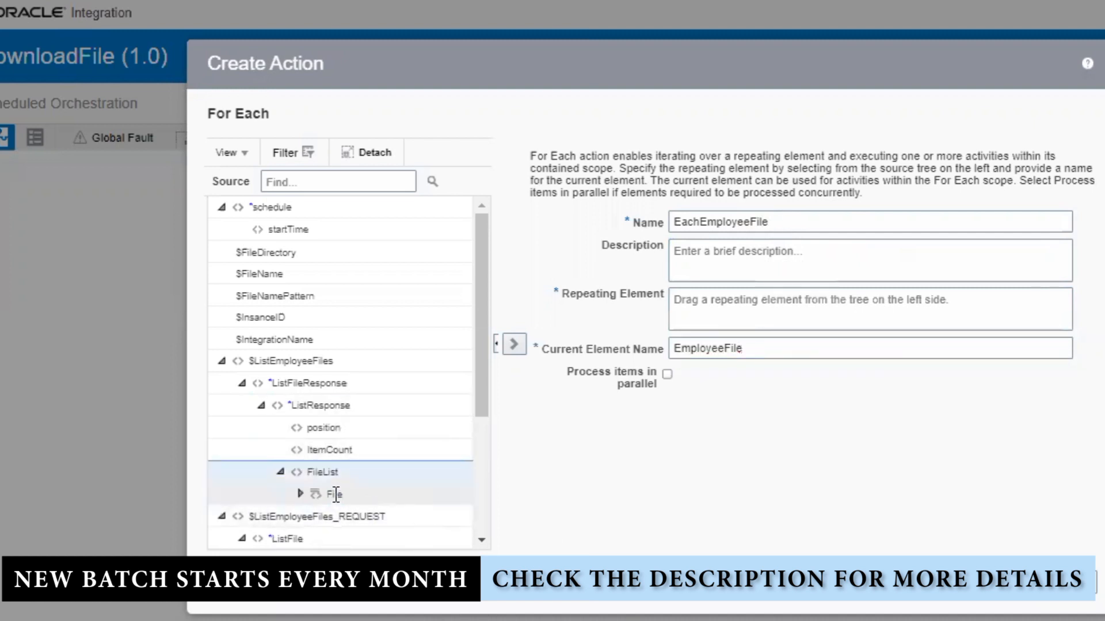
pyautogui.moveTo(336, 494); pyautogui.dragTo(850, 300)
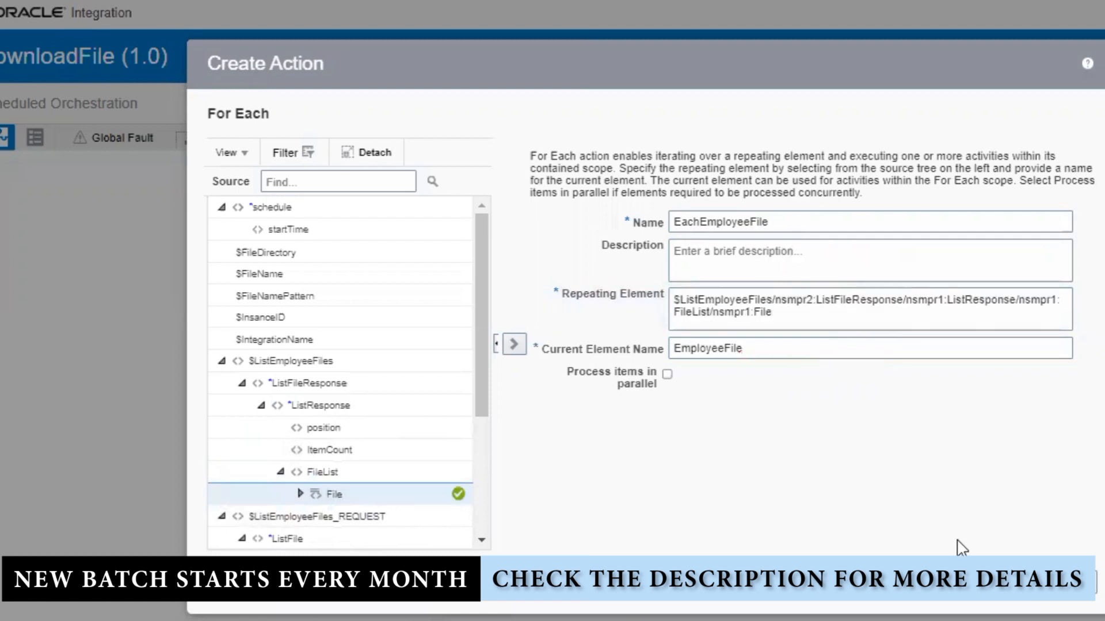
pyautogui.click(1022, 595)
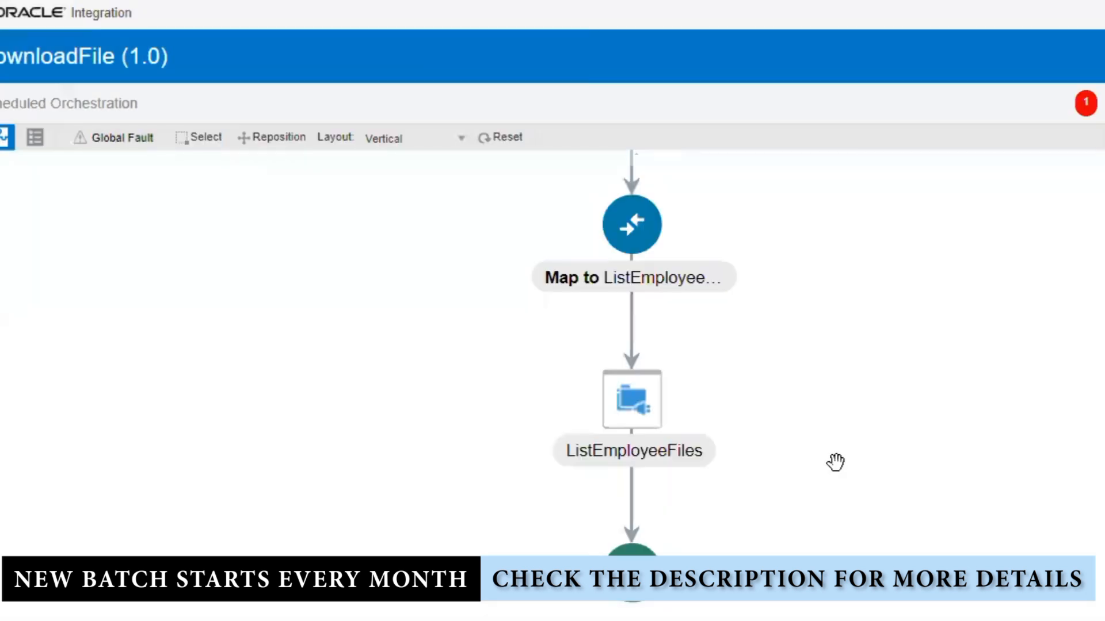
pyautogui.scroll(-4, 853, 486)
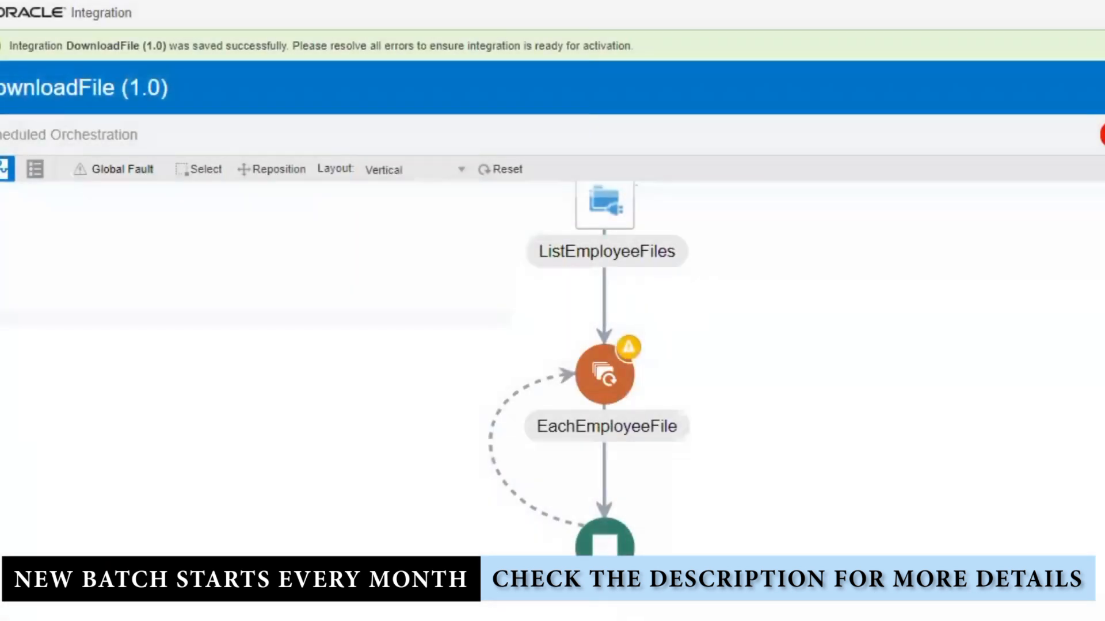
# - Add an FTP connection as an invoke inside the EachEmployeeFile loop
pyautogui.scroll(-2, 1002, 374)
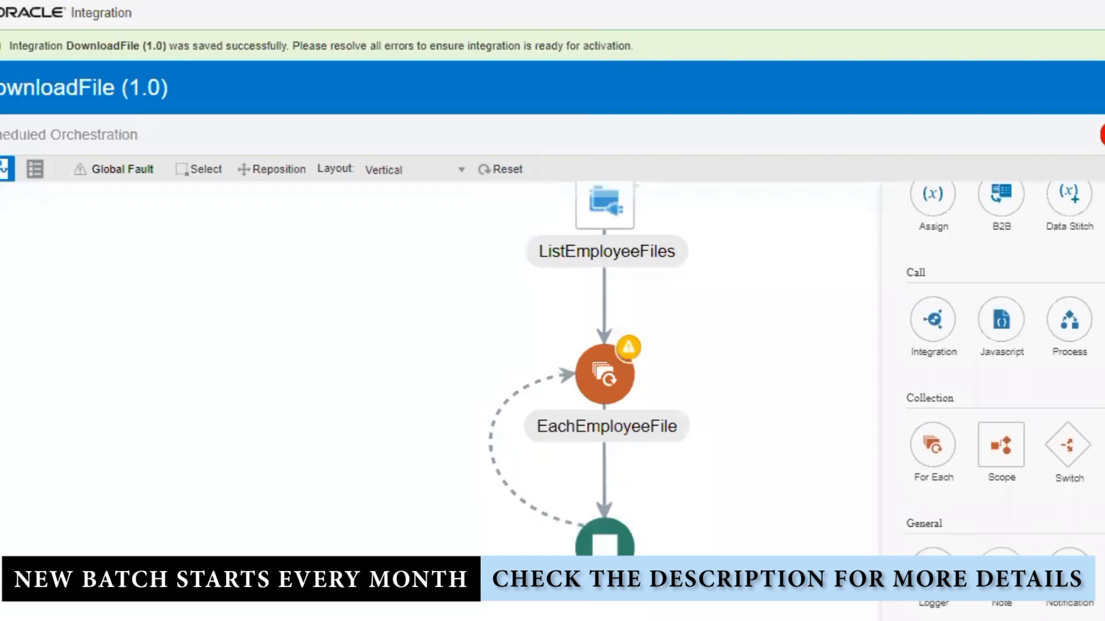
pyautogui.scroll(2, 1001, 374)
pyautogui.click(1104, 207)
pyautogui.click(1104, 207)
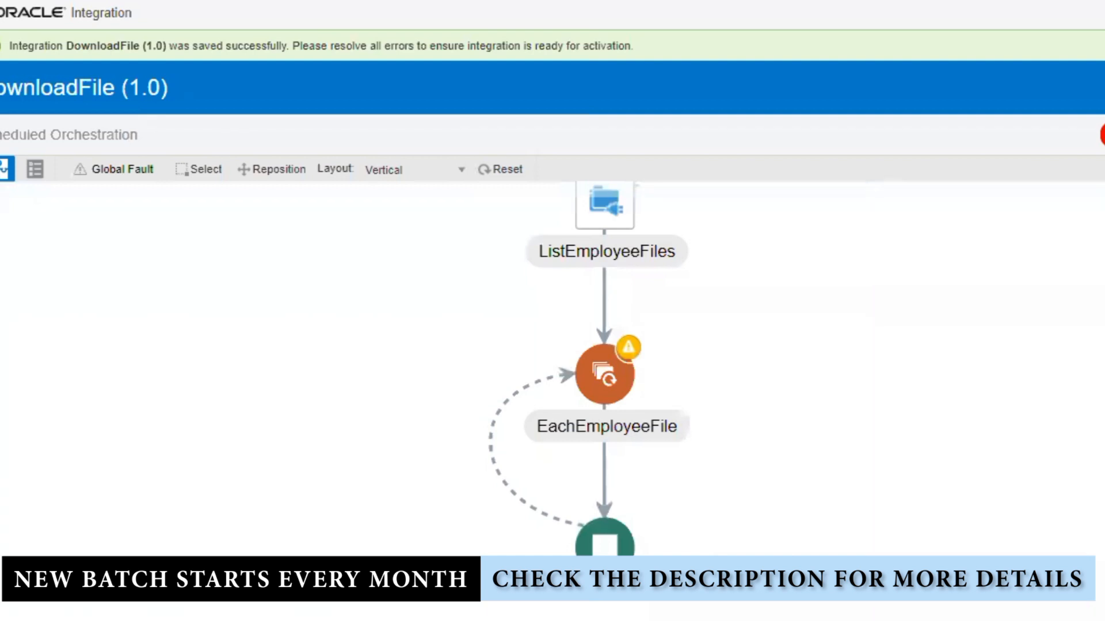
pyautogui.click(1104, 207)
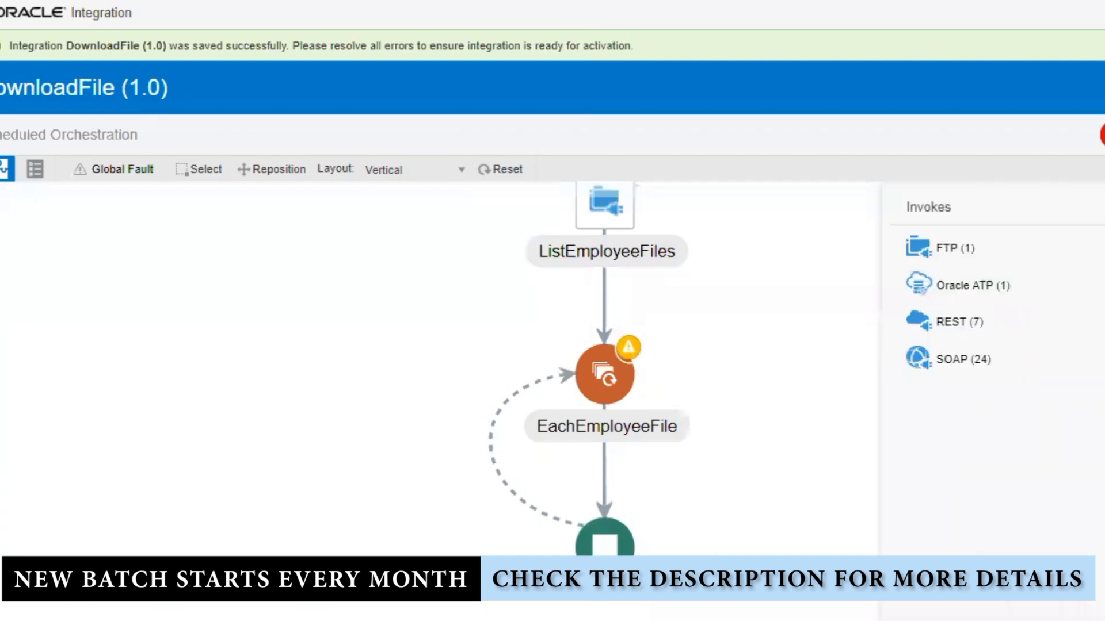
pyautogui.click(985, 252)
pyautogui.moveTo(987, 284); pyautogui.dragTo(603, 459)
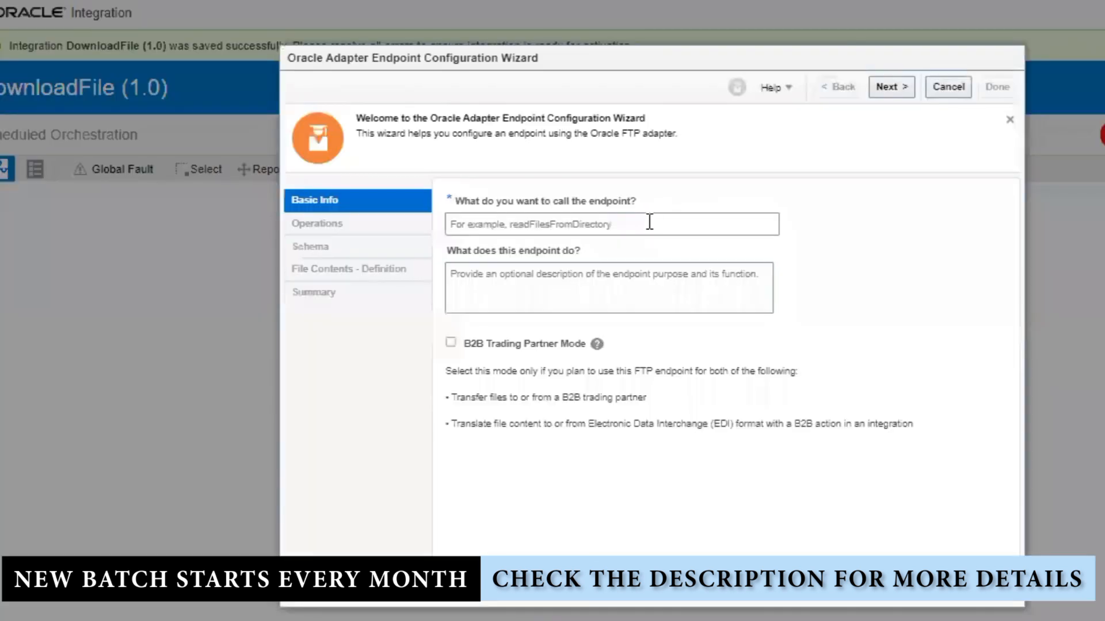
# - Name the new FTP endpoint DownloadFile and proceed to its operation settings
pyautogui.click(664, 225)
pyautogui.write('Down')
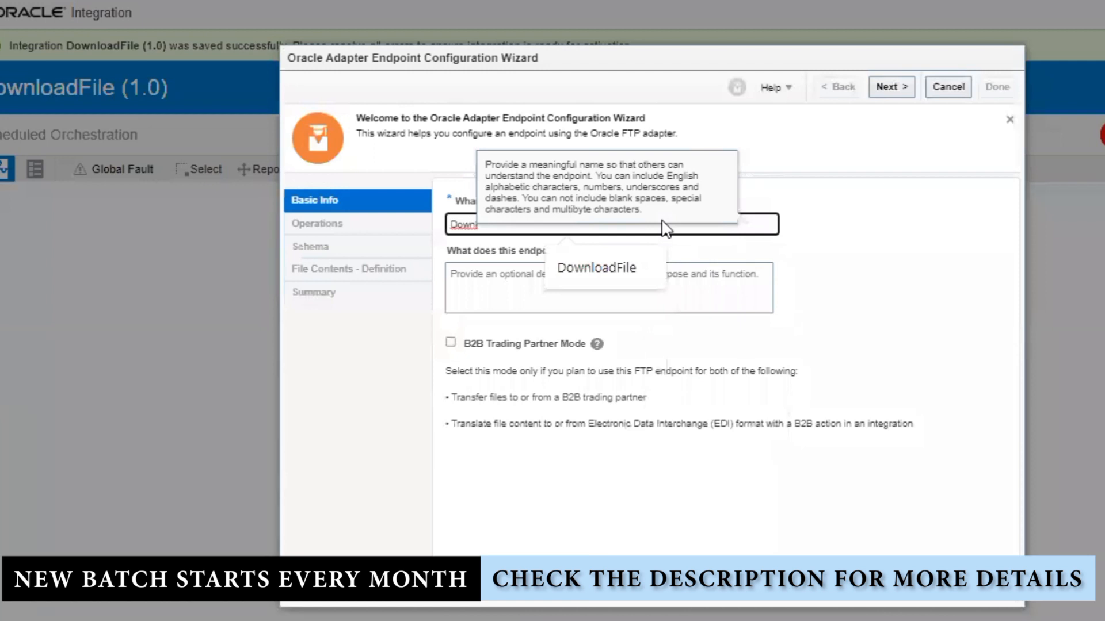
pyautogui.write('l')
pyautogui.press('Down')
pyautogui.press('Tab')
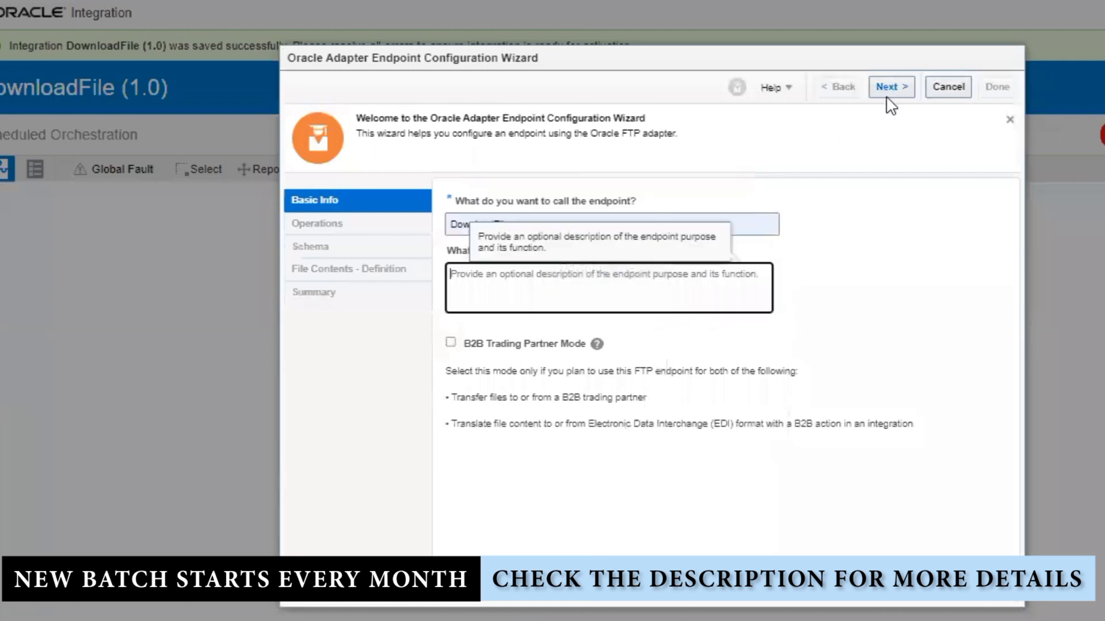
pyautogui.click(889, 87)
# - Configure the endpoint for the Download File operation in ASCII mode with download directory "/Employee", and finish the wizard
pyautogui.click(620, 204)
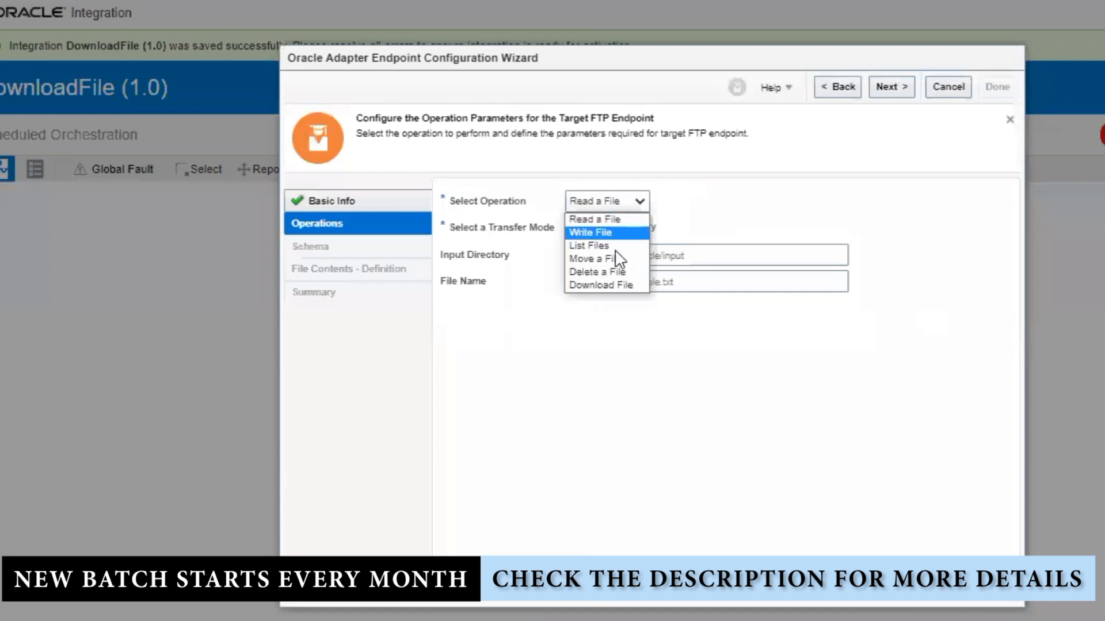
pyautogui.click(615, 283)
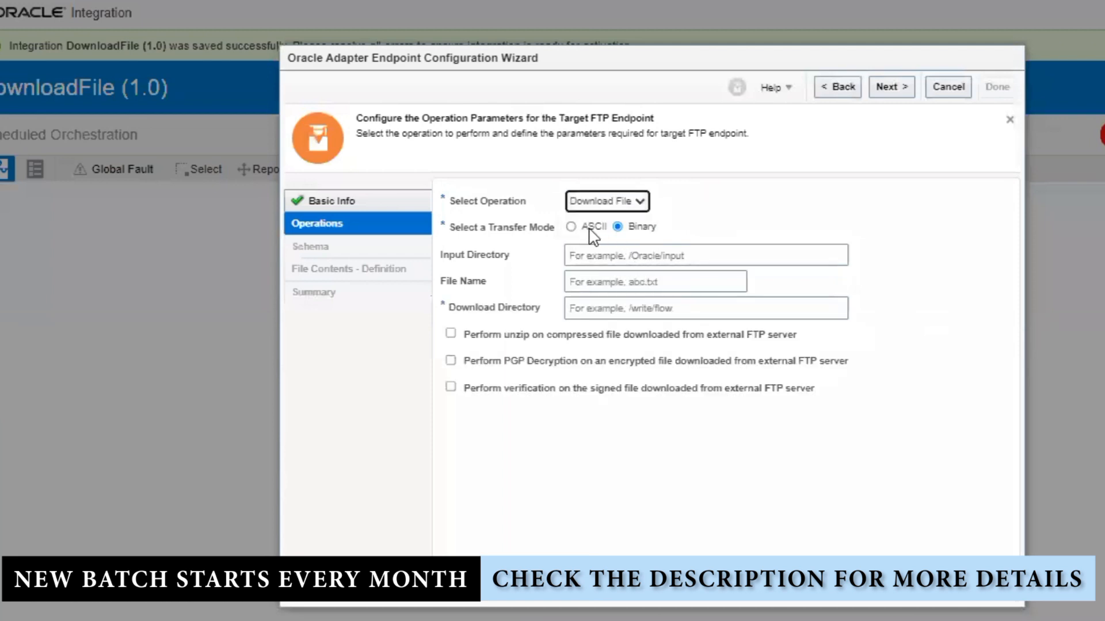
pyautogui.click(572, 227)
pyautogui.click(631, 256)
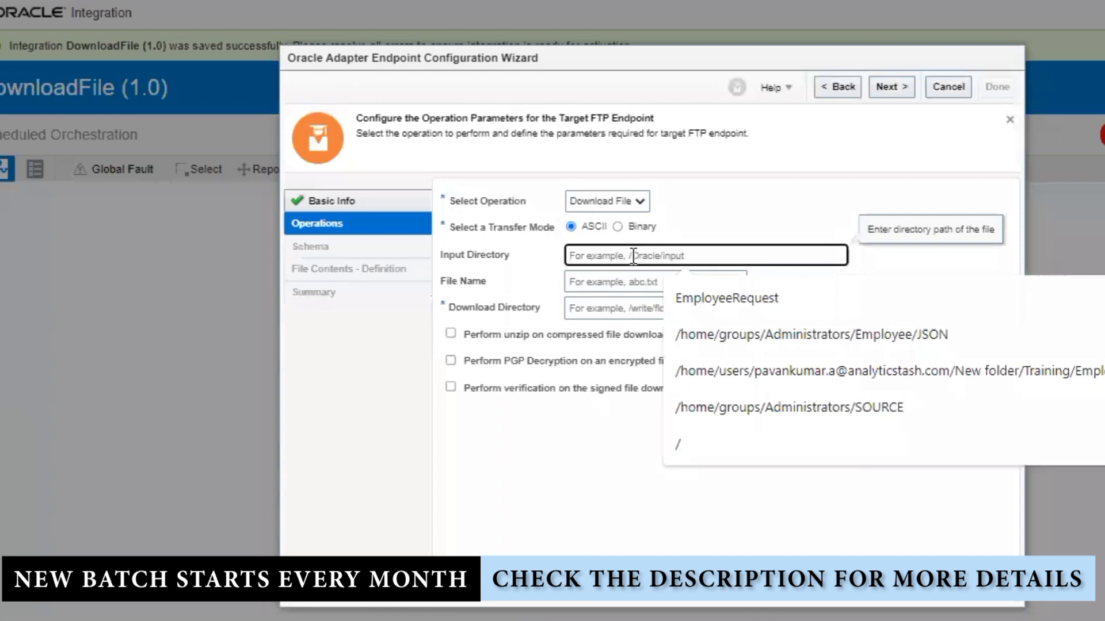
pyautogui.click(593, 309)
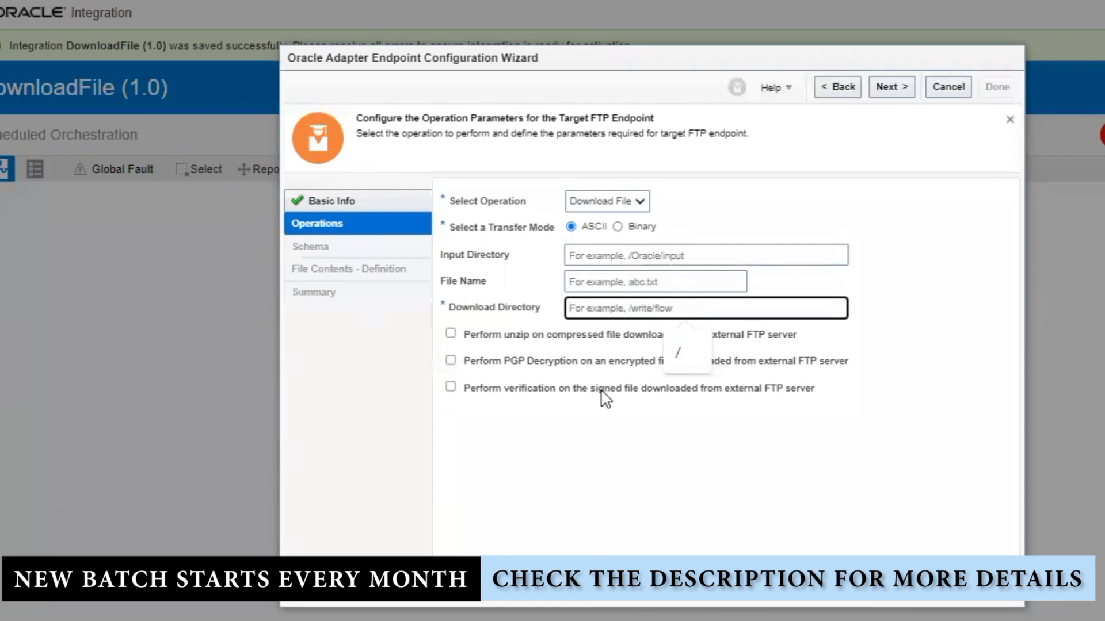
pyautogui.write('/')
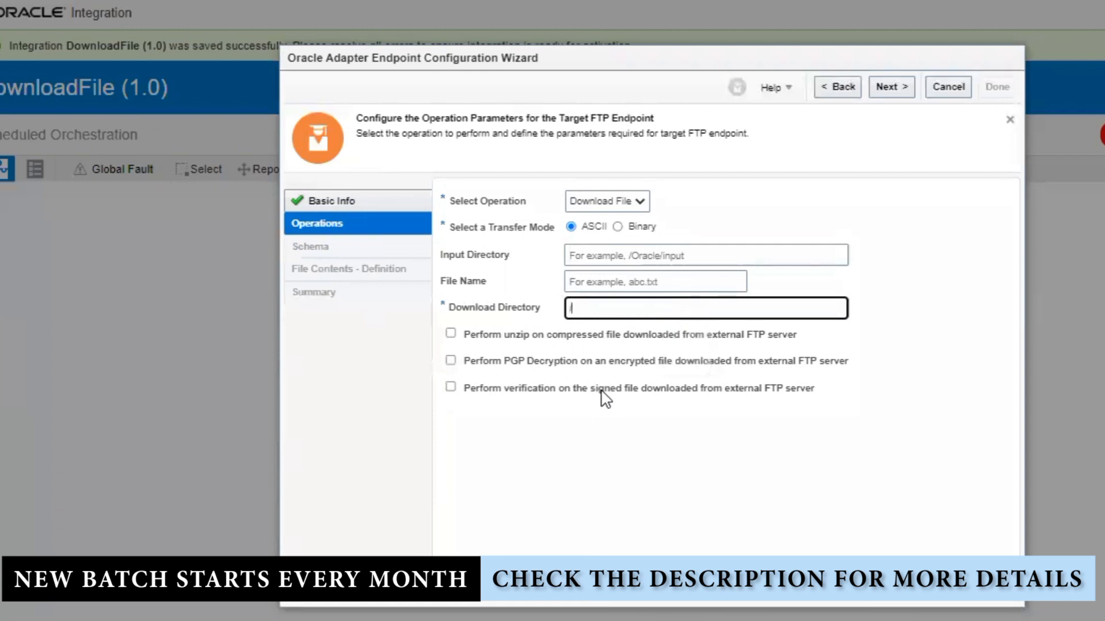
pyautogui.write('Employee')
pyautogui.click(893, 87)
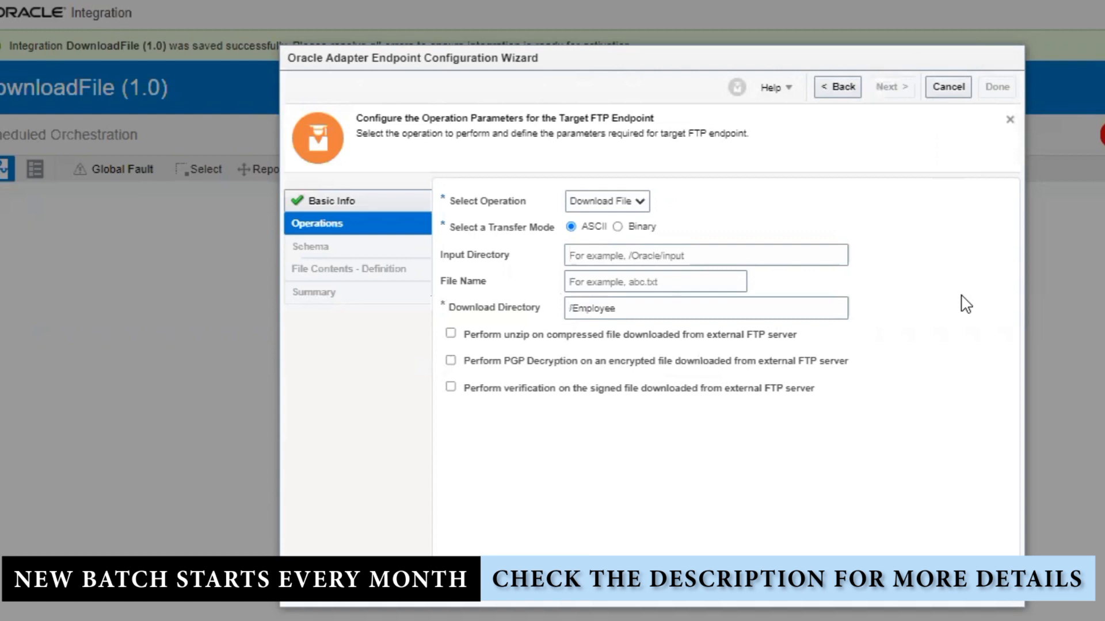
pyautogui.click(996, 87)
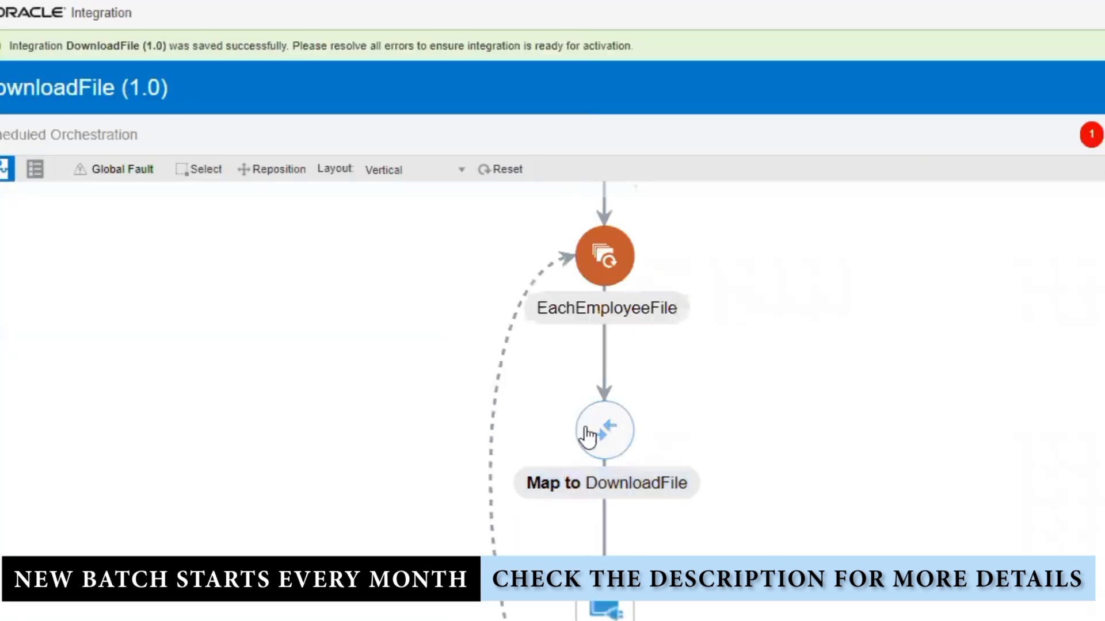
# - Edit the map to DownloadFile, mapping directory and filename of the EmployeeFile loop element to their matching target elements
pyautogui.click(599, 433)
pyautogui.click(651, 407)
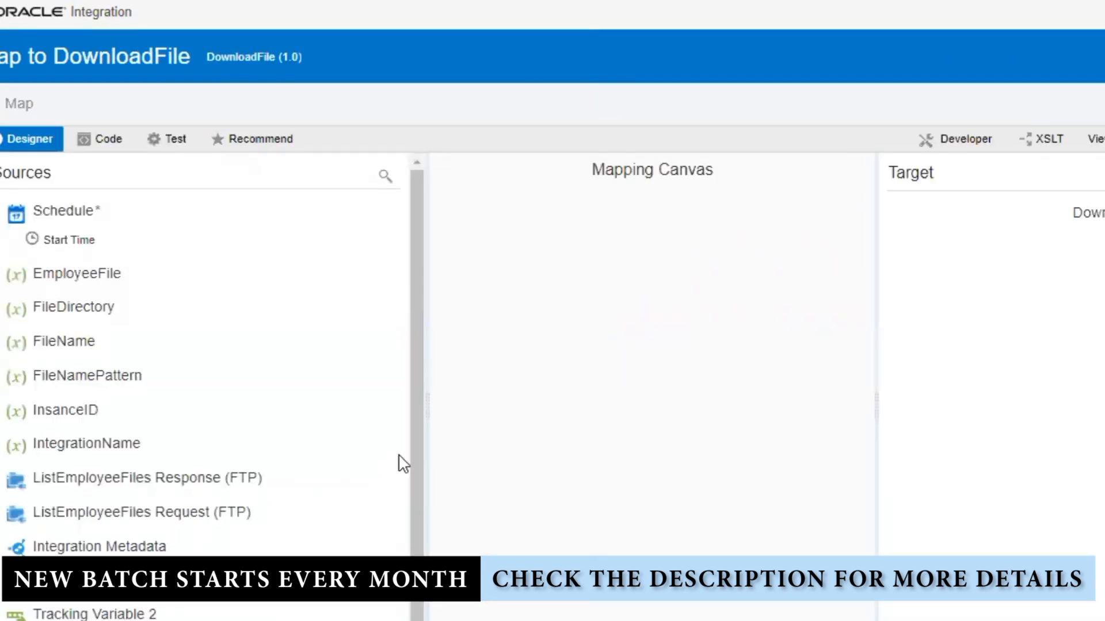
pyautogui.scroll(-1, 247, 512)
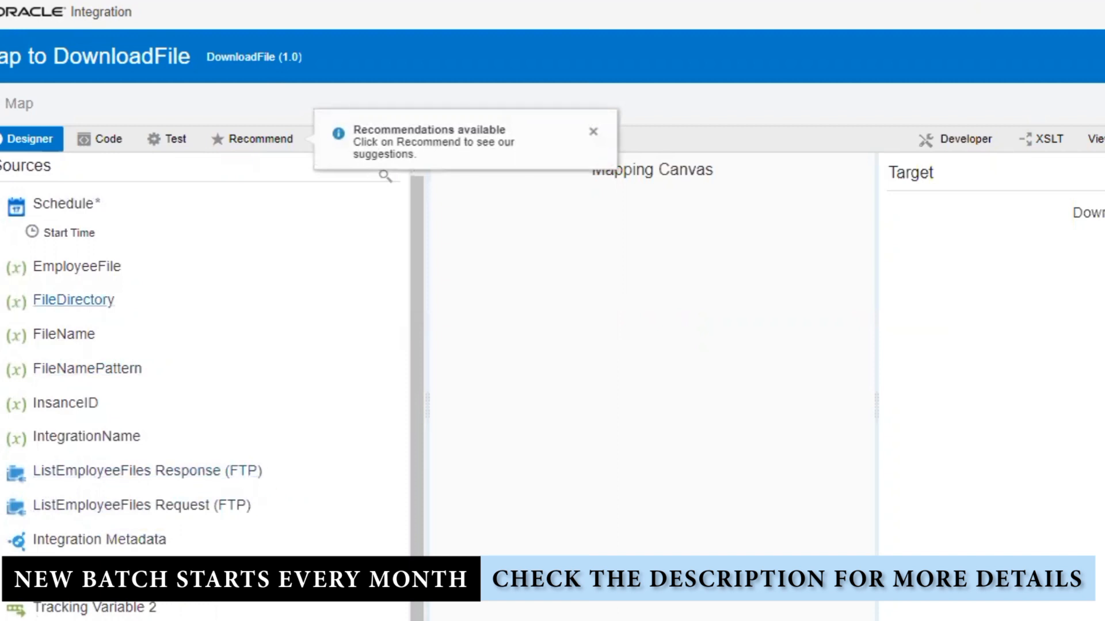
pyautogui.click(4, 278)
pyautogui.click(12, 294)
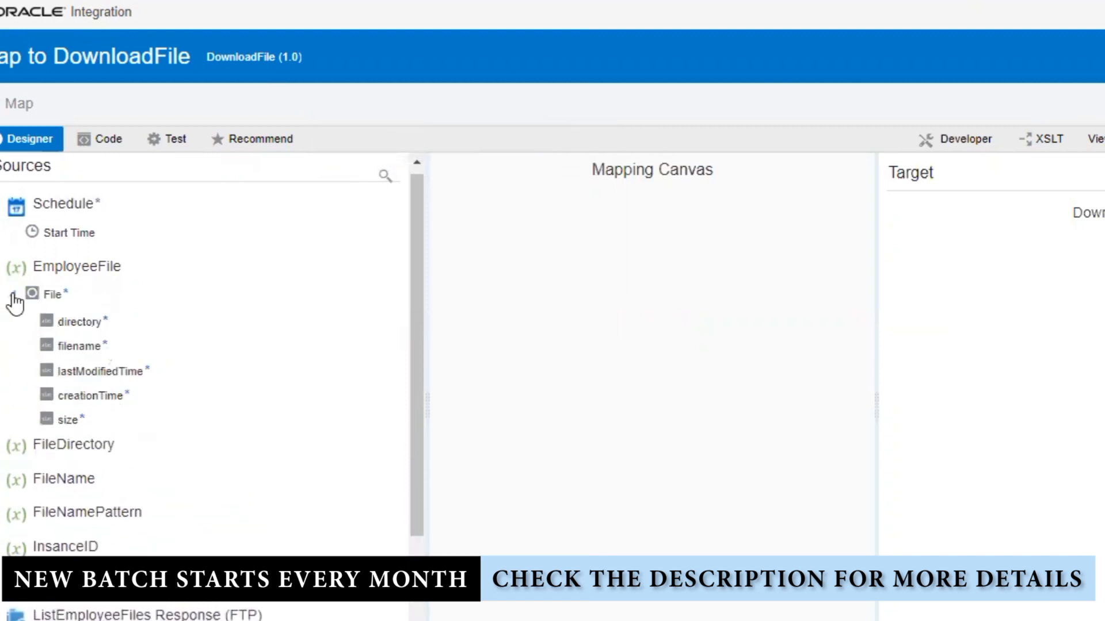
pyautogui.moveTo(71, 325); pyautogui.dragTo(1101, 273)
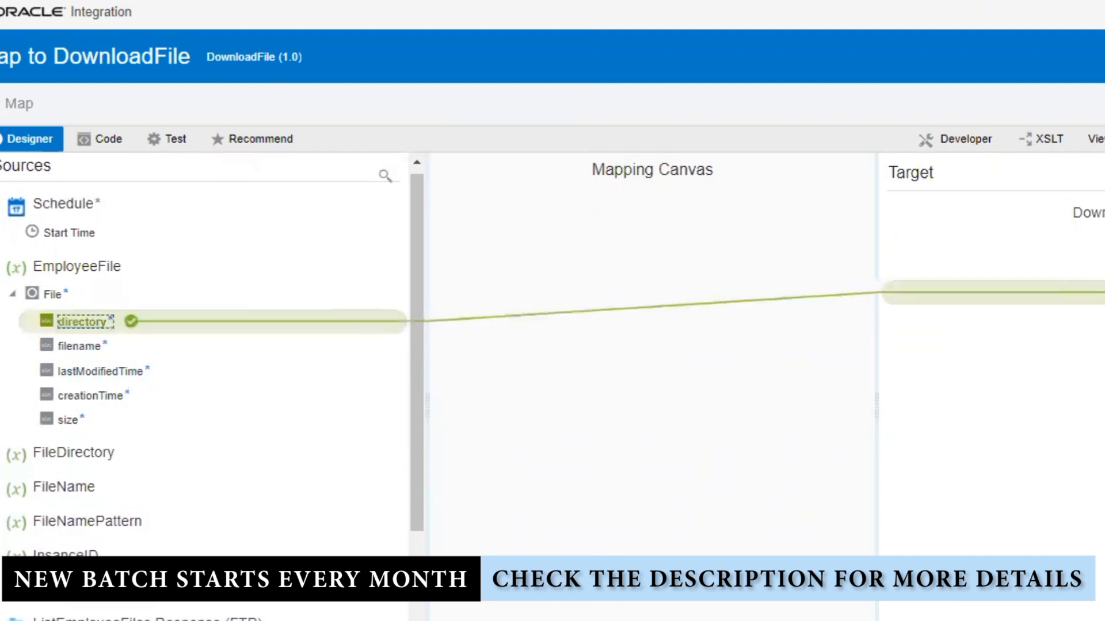
pyautogui.click(92, 324)
pyautogui.moveTo(106, 348); pyautogui.dragTo(1093, 267)
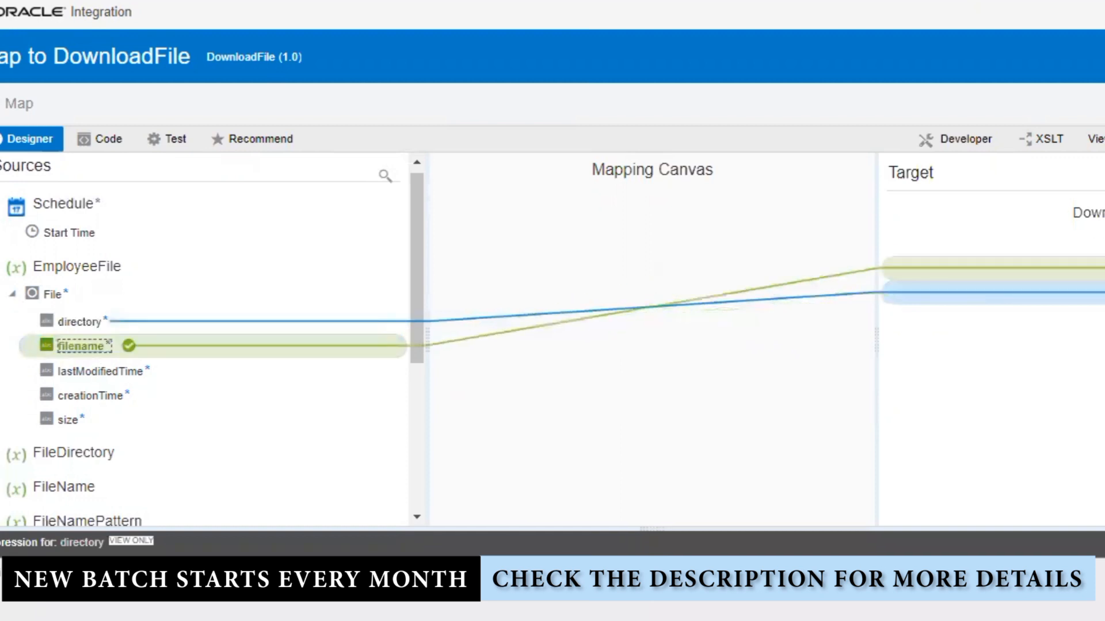
# - Create the DownloadDirectory target node in the map to DownloadFile for its expression
pyautogui.click(1018, 317)
pyautogui.rightClick(1016, 318)
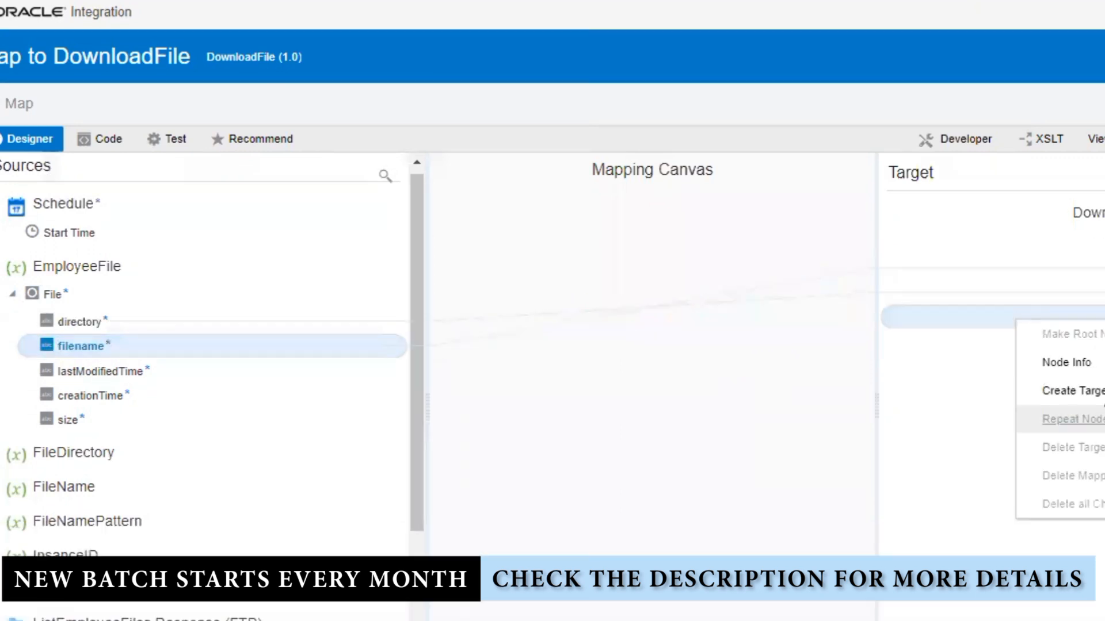
pyautogui.click(1011, 435)
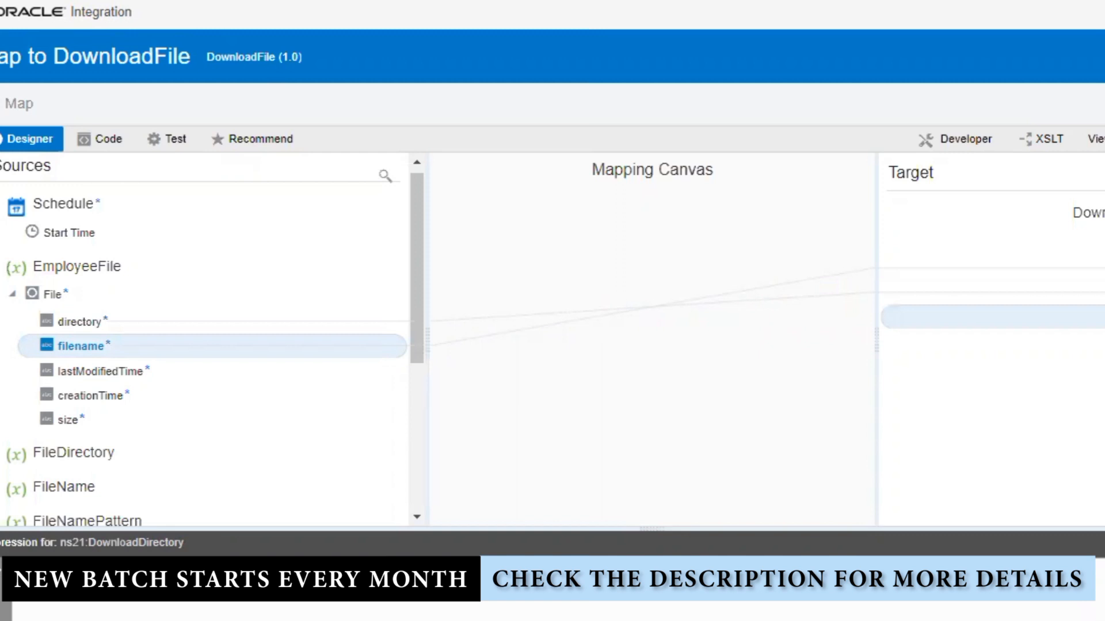
pyautogui.click(734, 411)
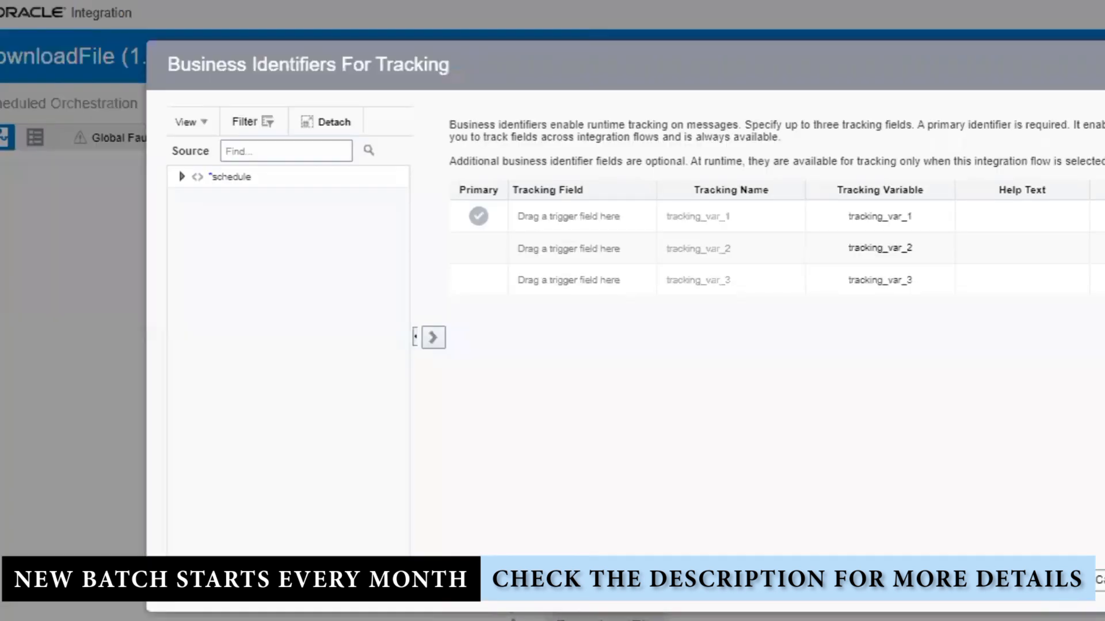
# - Assign the schedule's startTime as the primary business identifier for tracking and save the identifiers
pyautogui.click(181, 177)
pyautogui.moveTo(257, 198); pyautogui.dragTo(600, 217)
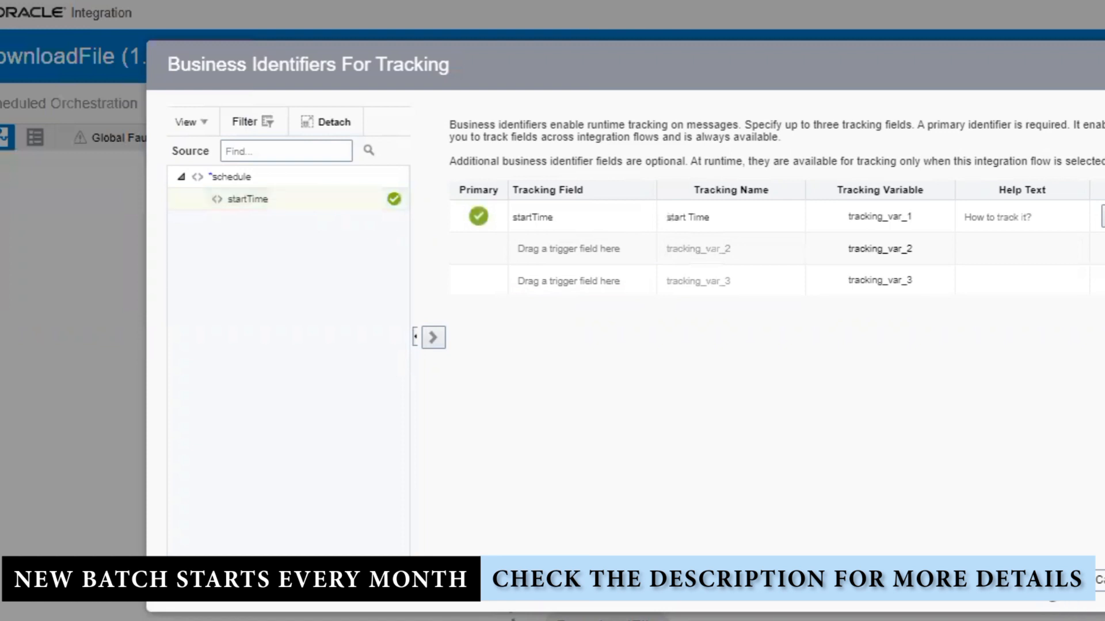
pyautogui.click(1051, 584)
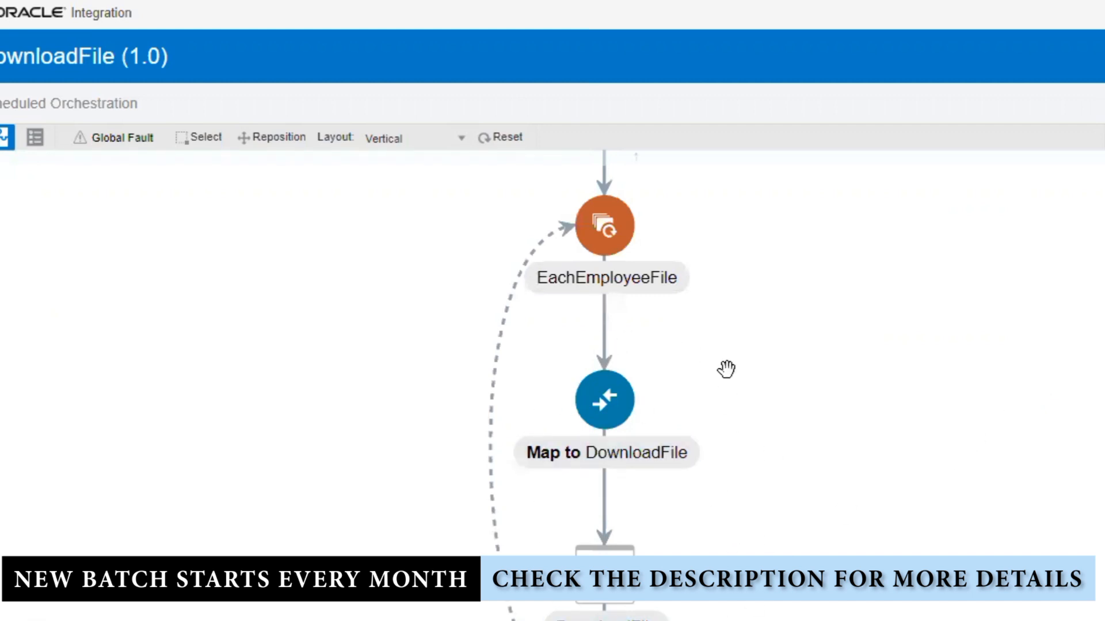
# - Add a Stage File action after DownloadFile inside the loop and name it ReadinChunks
pyautogui.moveTo(811, 412); pyautogui.dragTo(811, 276)
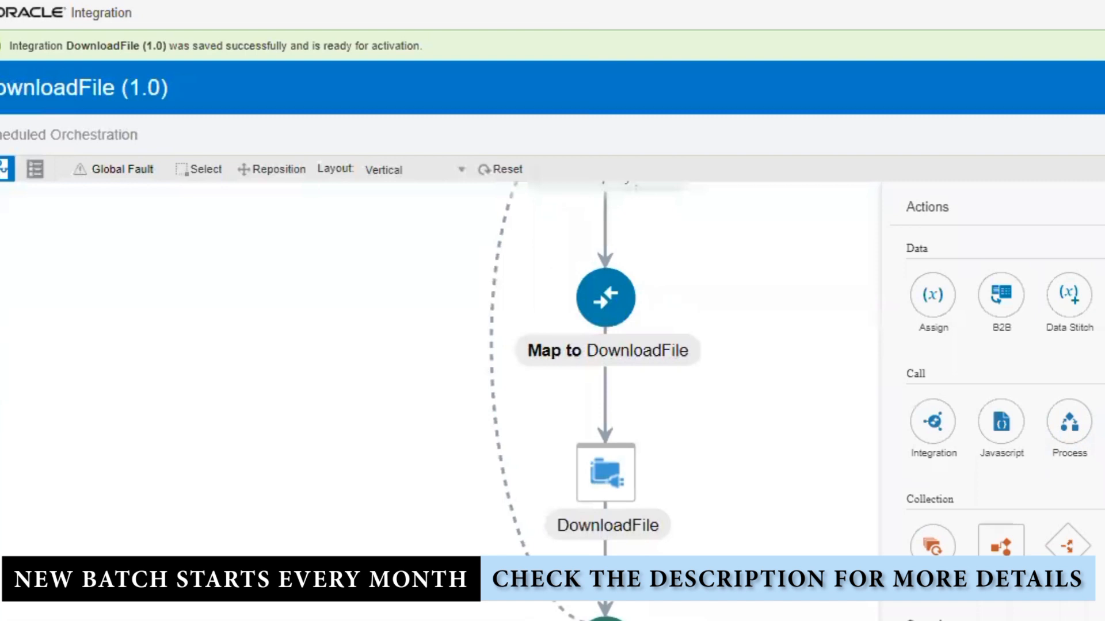
pyautogui.moveTo(1066, 419); pyautogui.dragTo(611, 551)
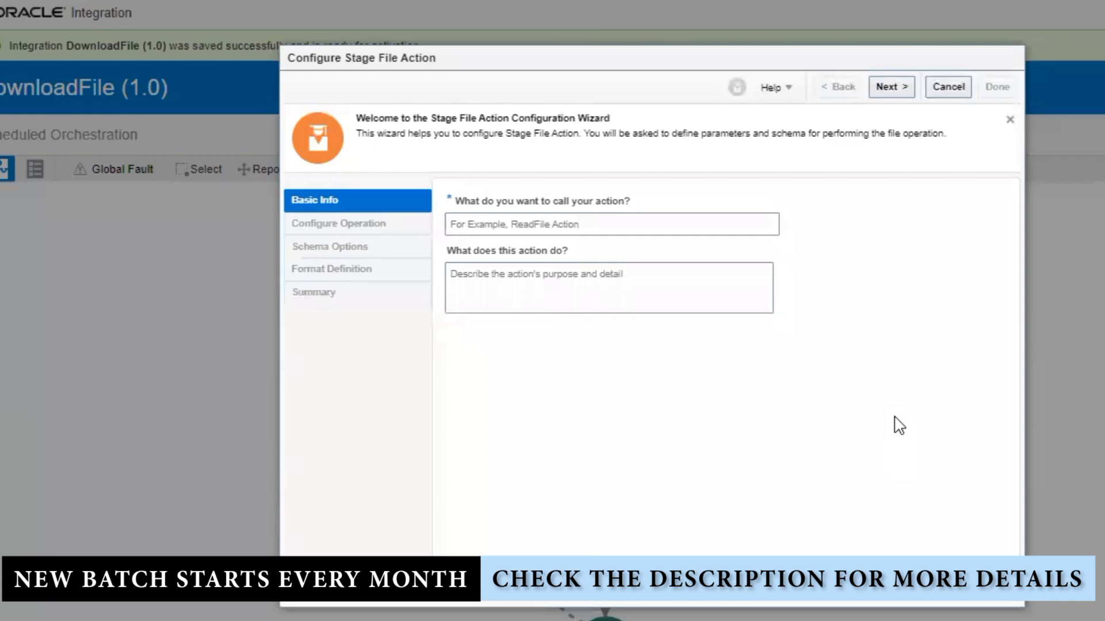
pyautogui.click(703, 215)
pyautogui.write('Rea')
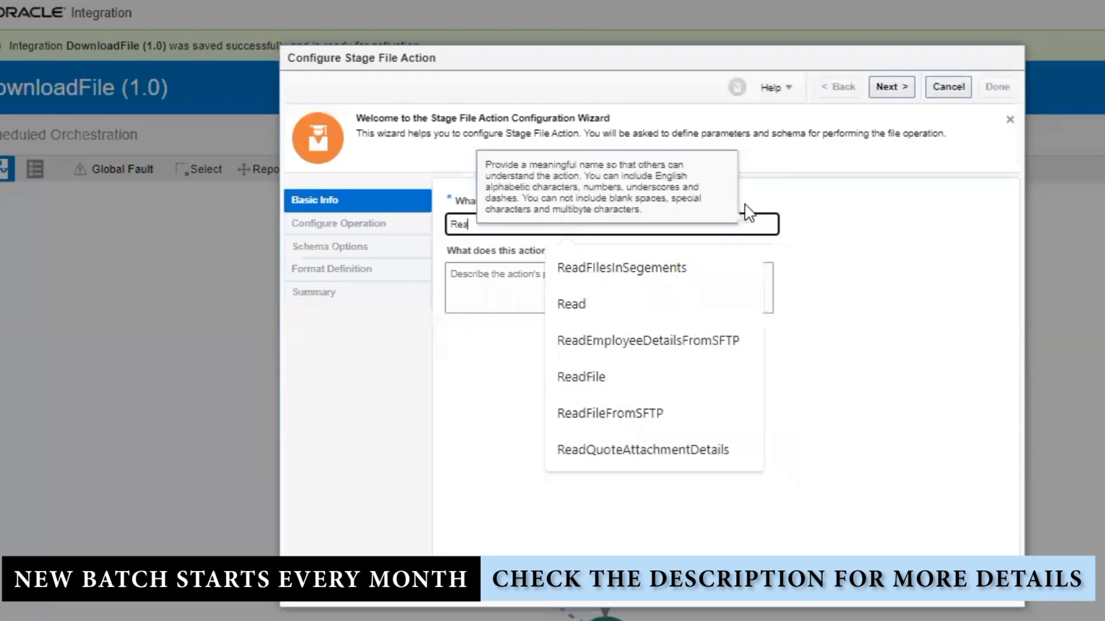
pyautogui.write('din')
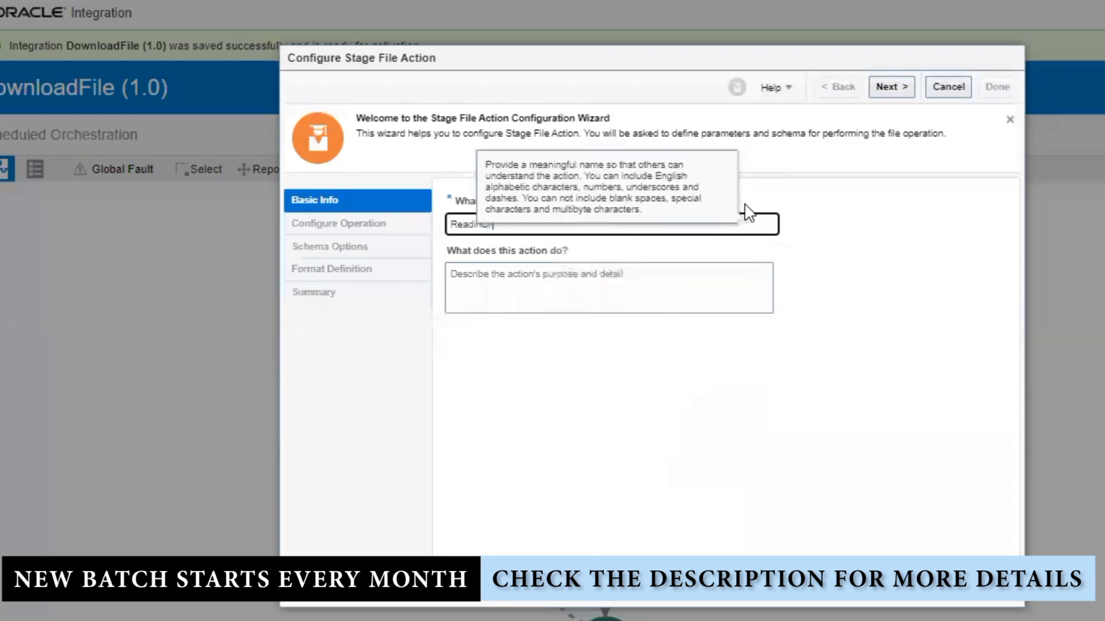
pyautogui.write('Chunks')
pyautogui.press('Tab')
pyautogui.click(889, 320)
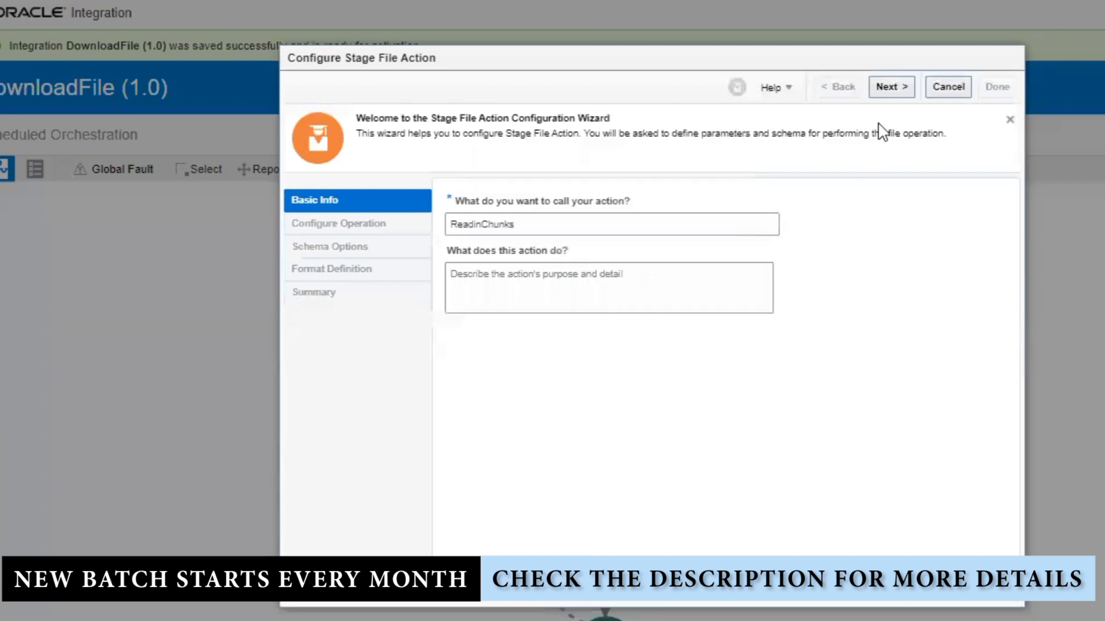
# - Set the stage file operation of ReadinChunks to Read File in Segments
pyautogui.click(880, 86)
pyautogui.click(712, 202)
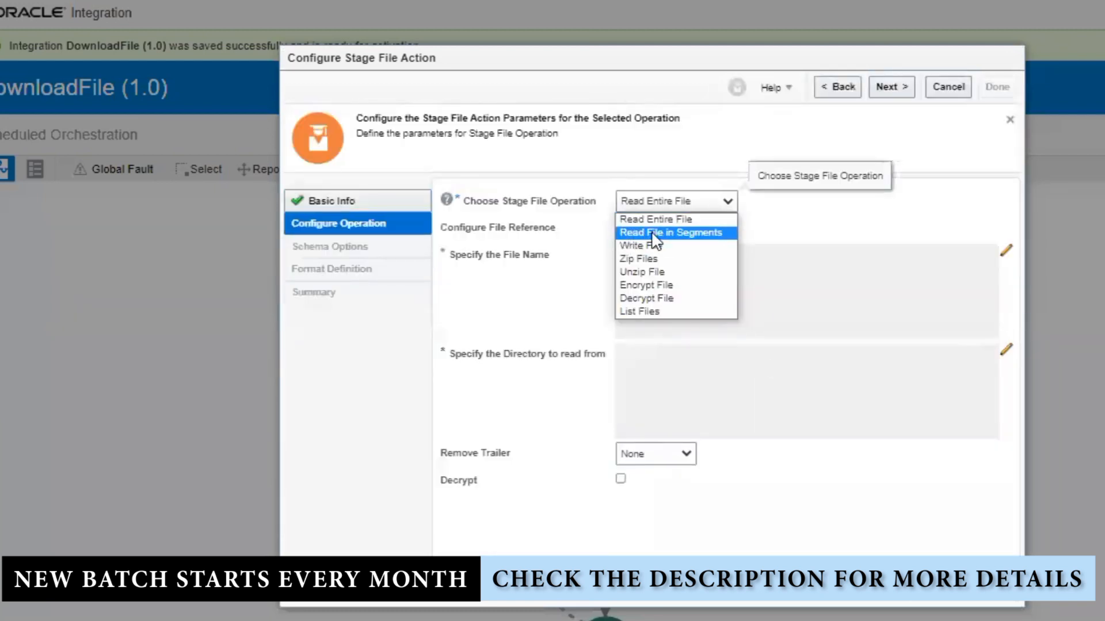
pyautogui.click(714, 232)
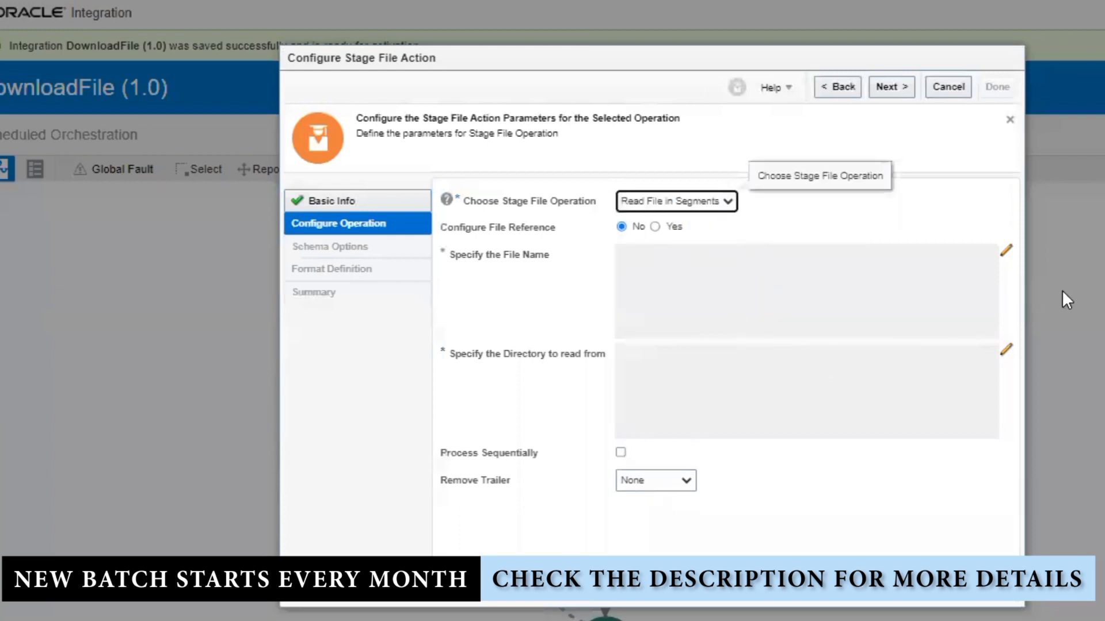
# - Set the stage file's file name expression to filename from the DownloadFile response's ICSFile Properties and save it
pyautogui.click(1005, 251)
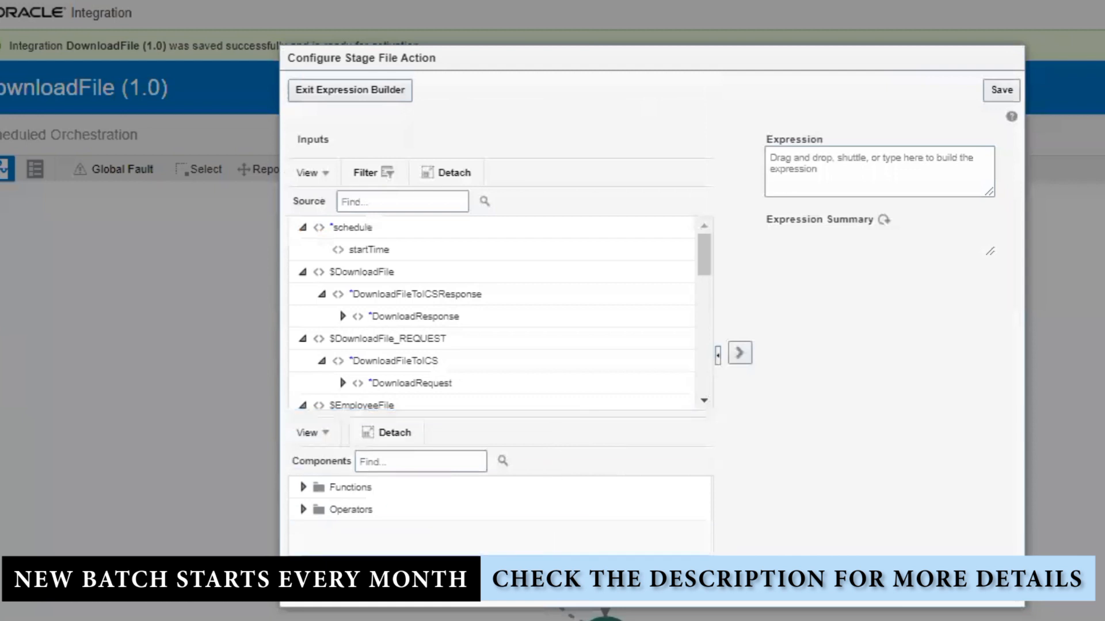
pyautogui.click(342, 316)
pyautogui.click(361, 339)
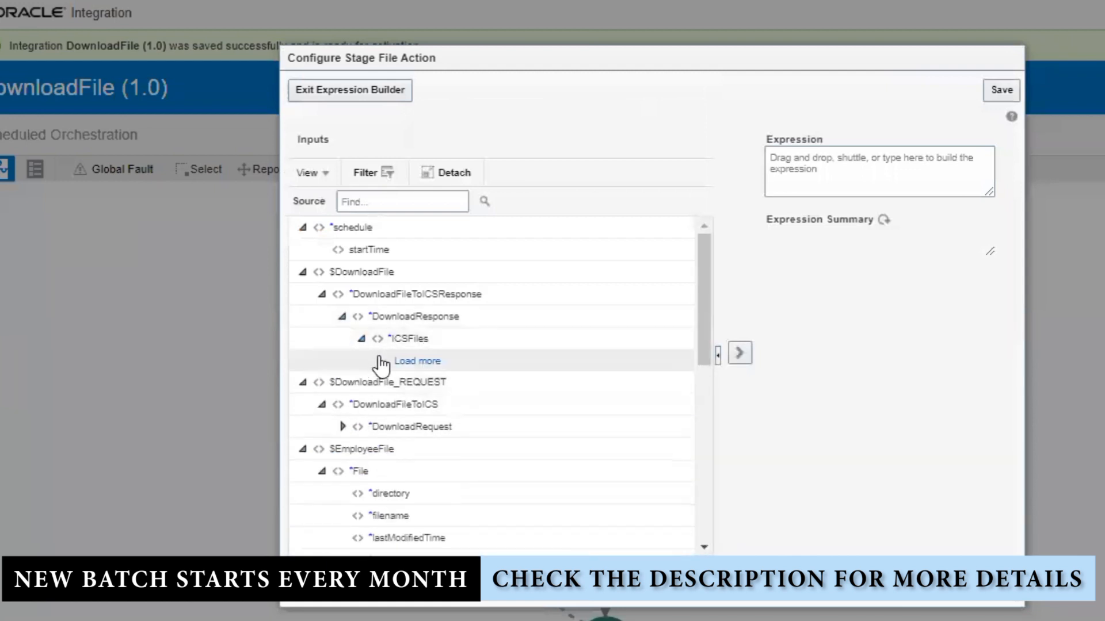
pyautogui.click(410, 363)
pyautogui.click(387, 363)
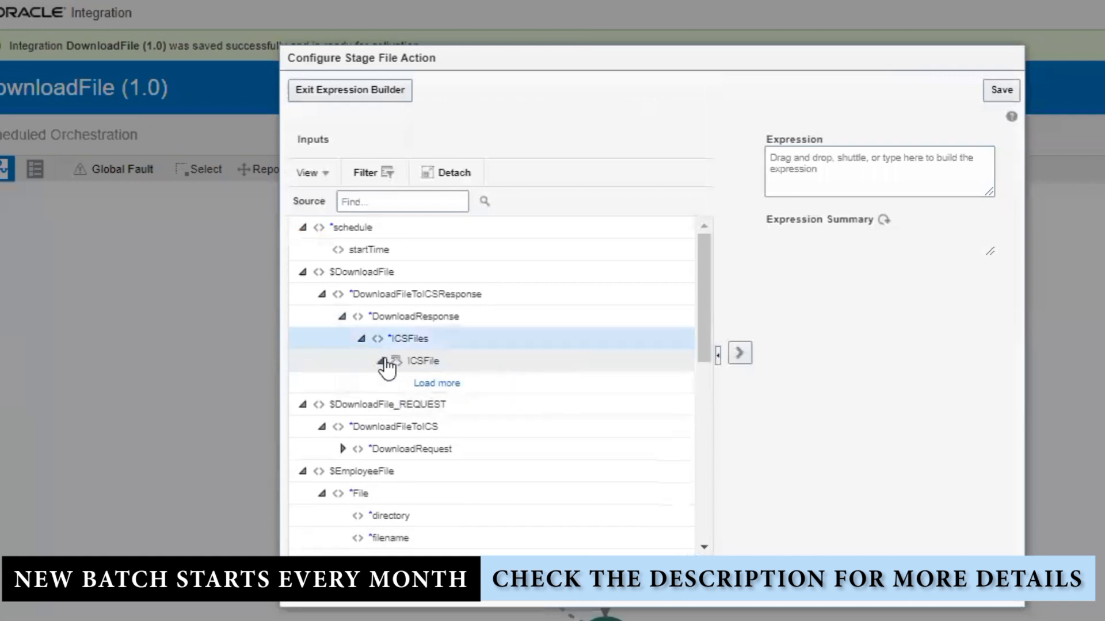
pyautogui.click(440, 383)
pyautogui.click(403, 406)
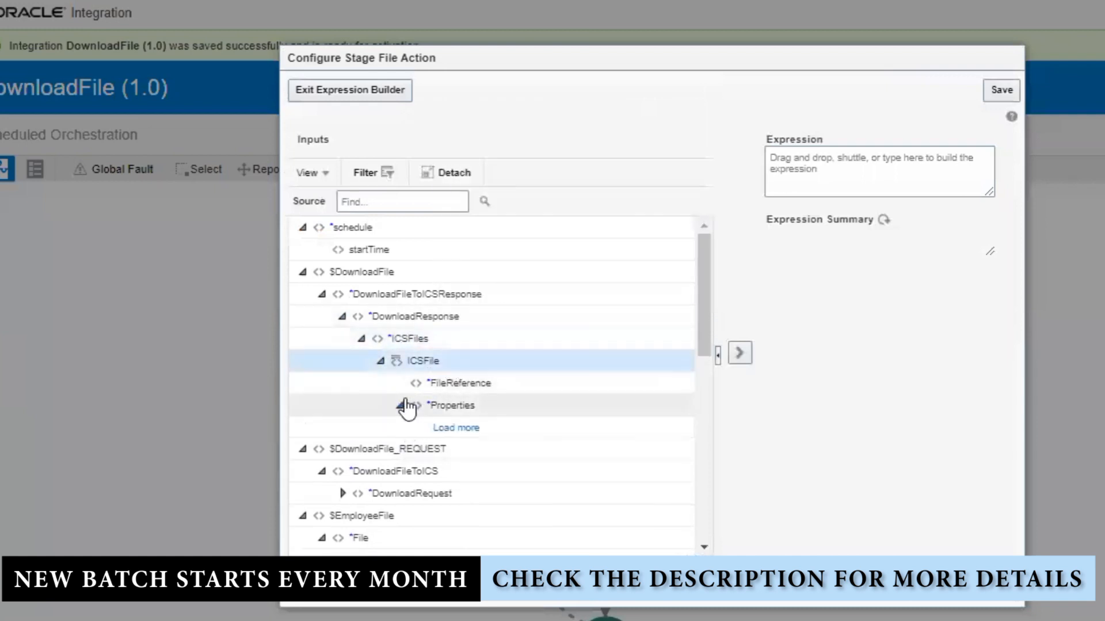
pyautogui.click(469, 431)
pyautogui.scroll(-2, 573, 424)
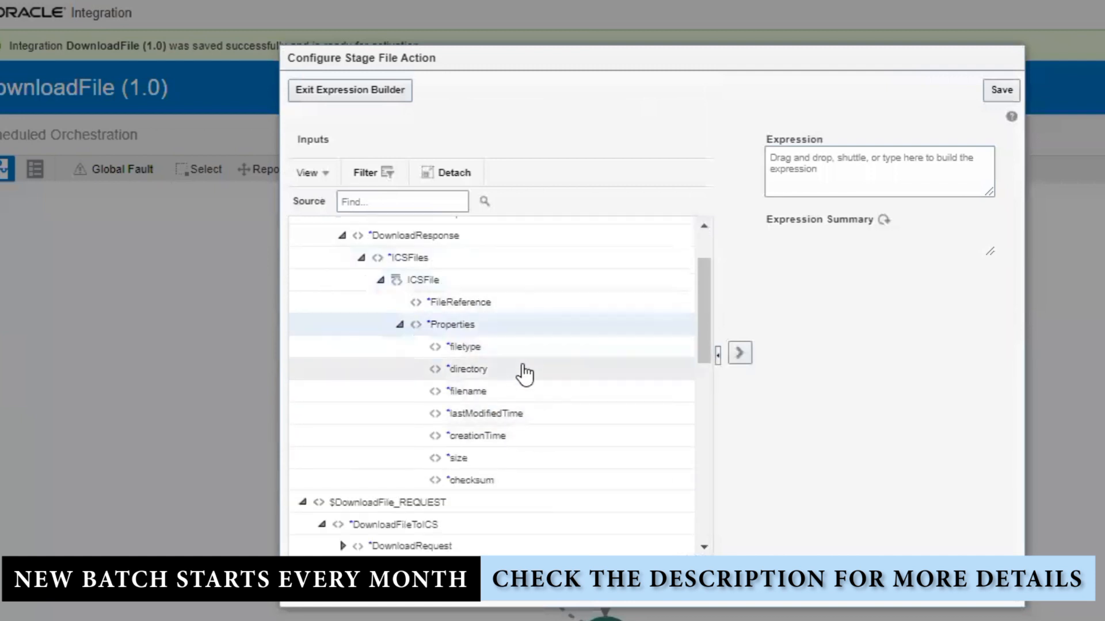
pyautogui.moveTo(516, 392); pyautogui.dragTo(898, 176)
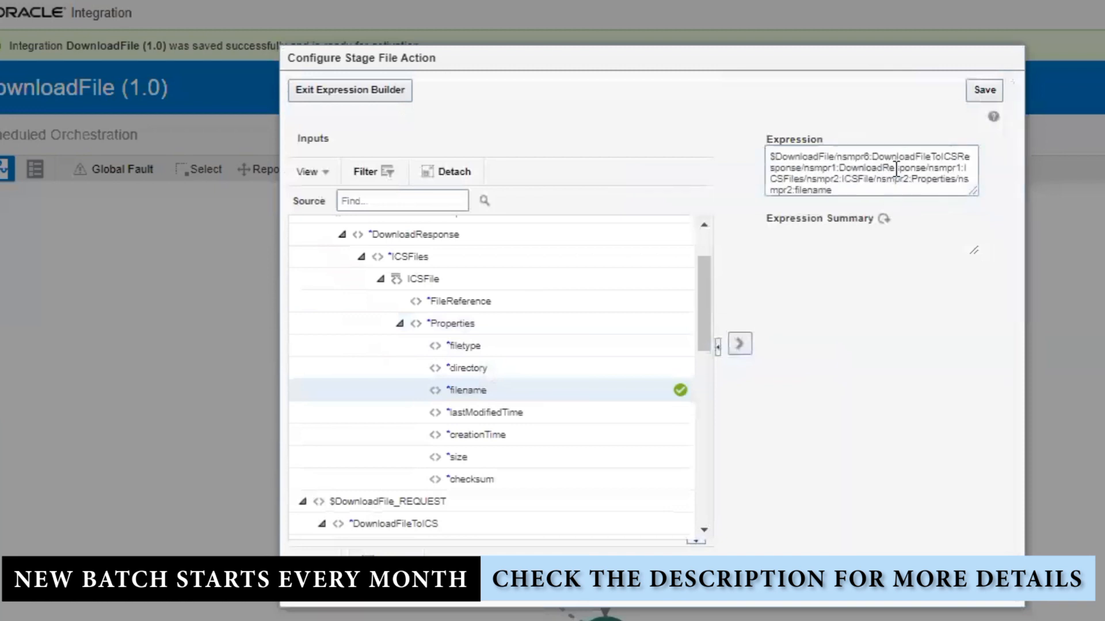
pyautogui.click(1001, 91)
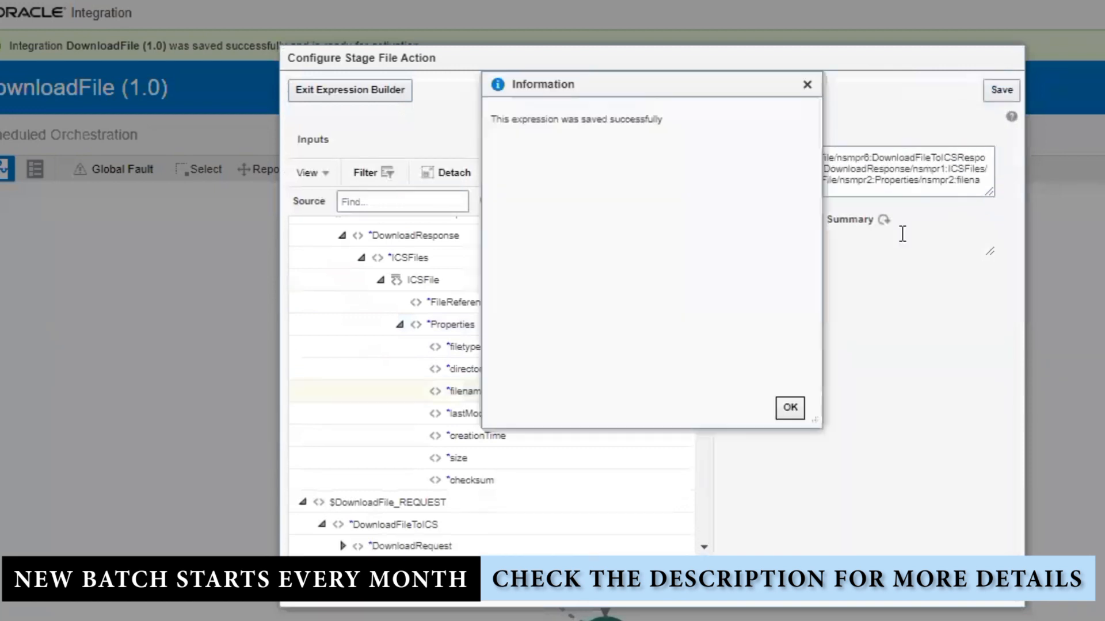
pyautogui.click(793, 405)
pyautogui.click(370, 94)
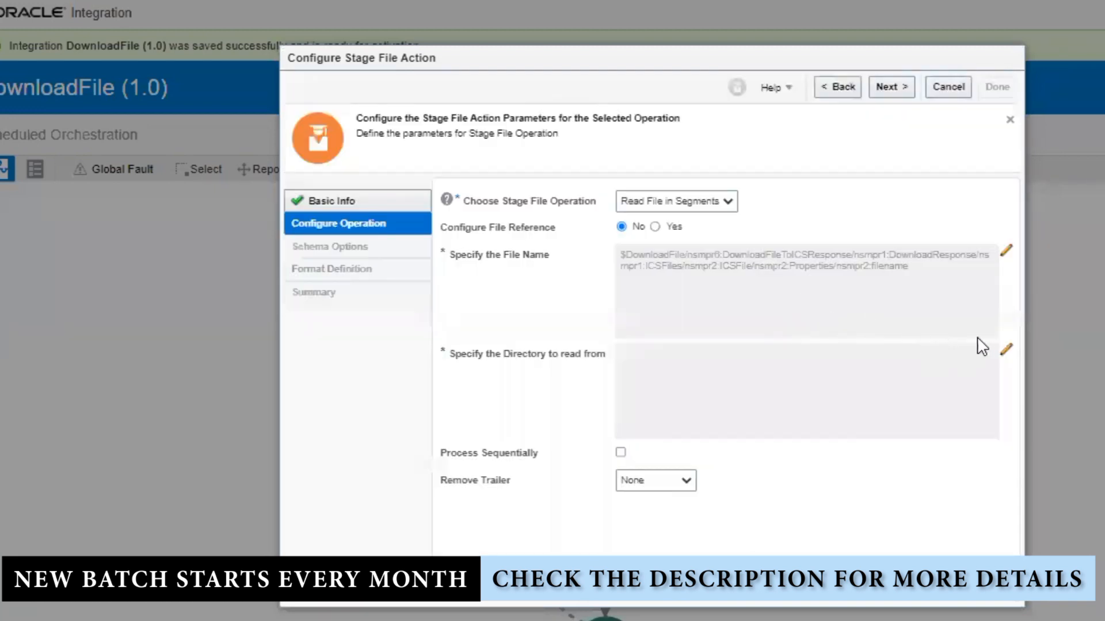
# - Set the directory to read from to the directory element under the DownloadFile response's ICSFile Properties and save the expression
pyautogui.click(1006, 349)
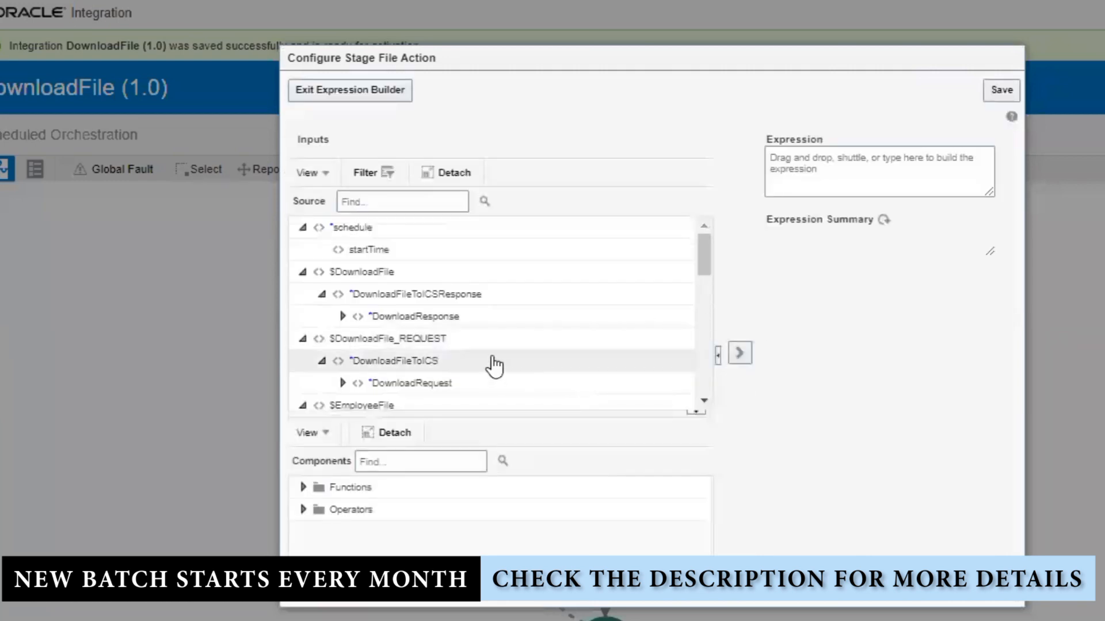
pyautogui.scroll(-5, 493, 367)
pyautogui.scroll(2, 494, 362)
pyautogui.scroll(1, 492, 358)
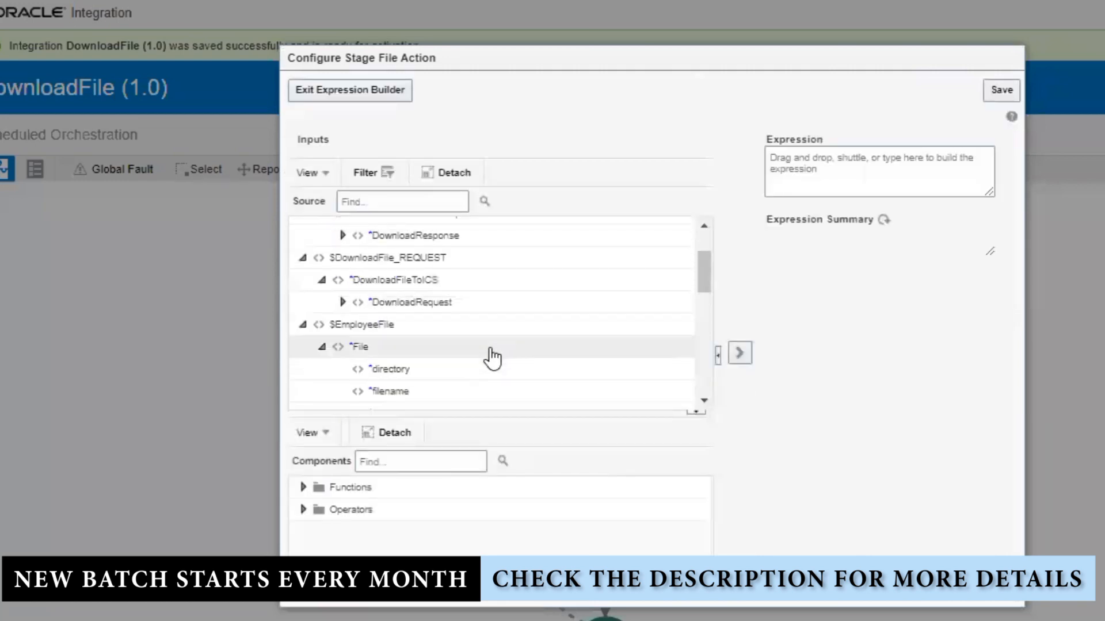
pyautogui.scroll(1, 494, 358)
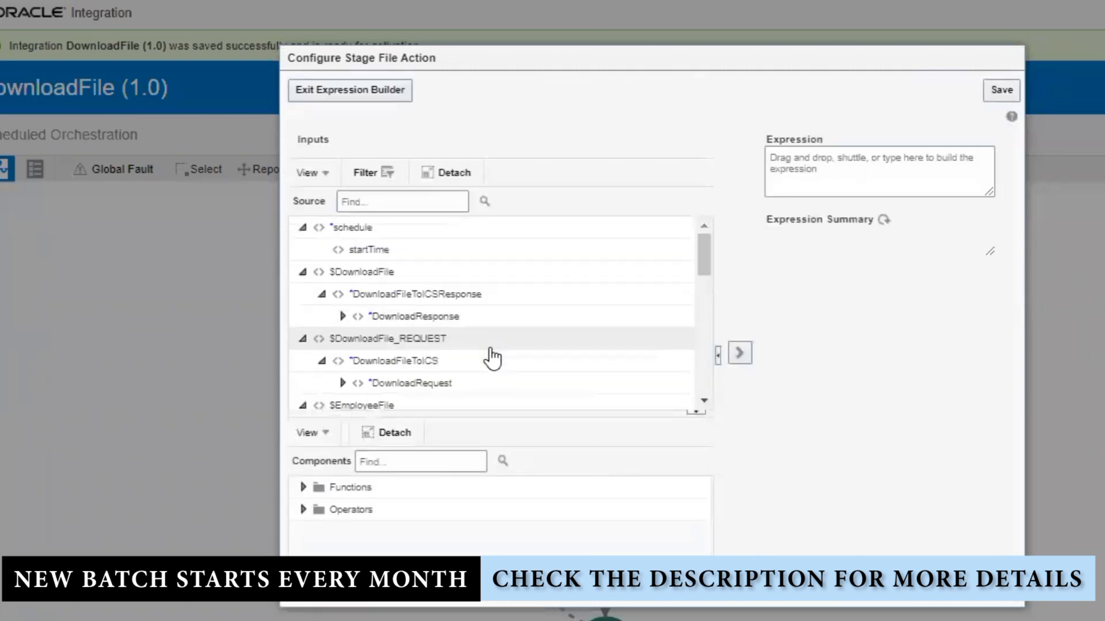
pyautogui.click(342, 316)
pyautogui.click(361, 339)
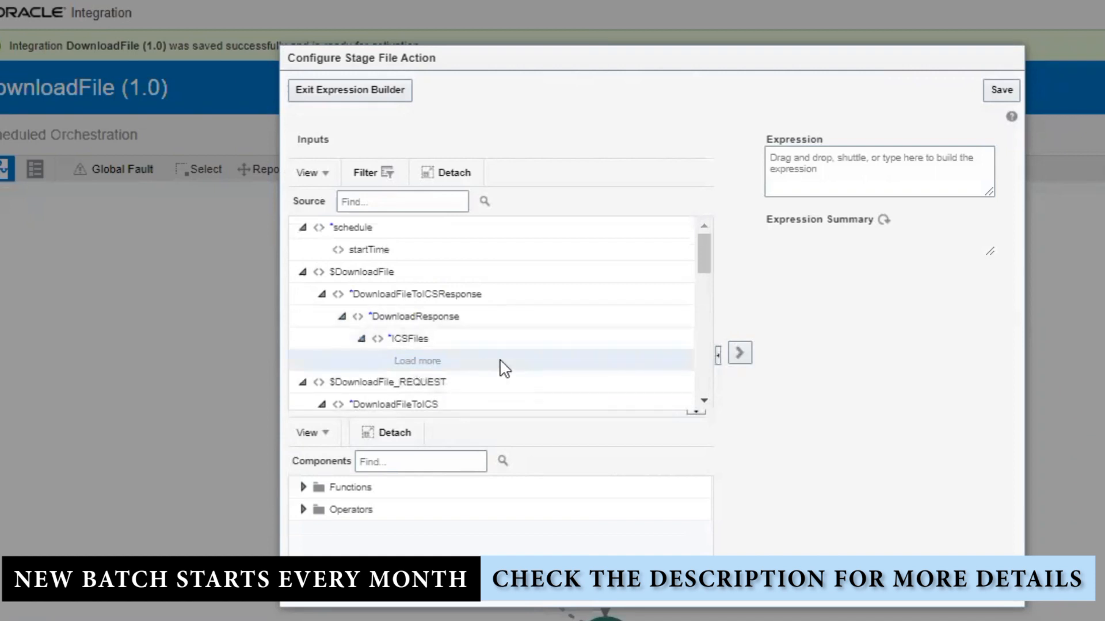
pyautogui.scroll(-2, 429, 318)
pyautogui.scroll(1, 427, 322)
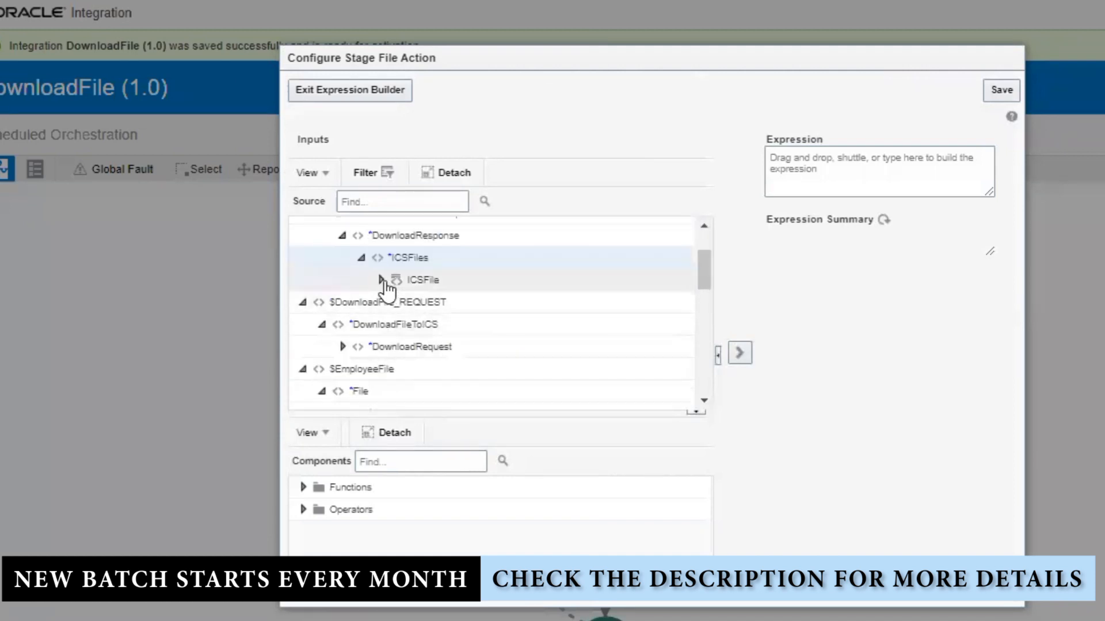
pyautogui.click(380, 279)
pyautogui.click(440, 303)
pyautogui.click(399, 341)
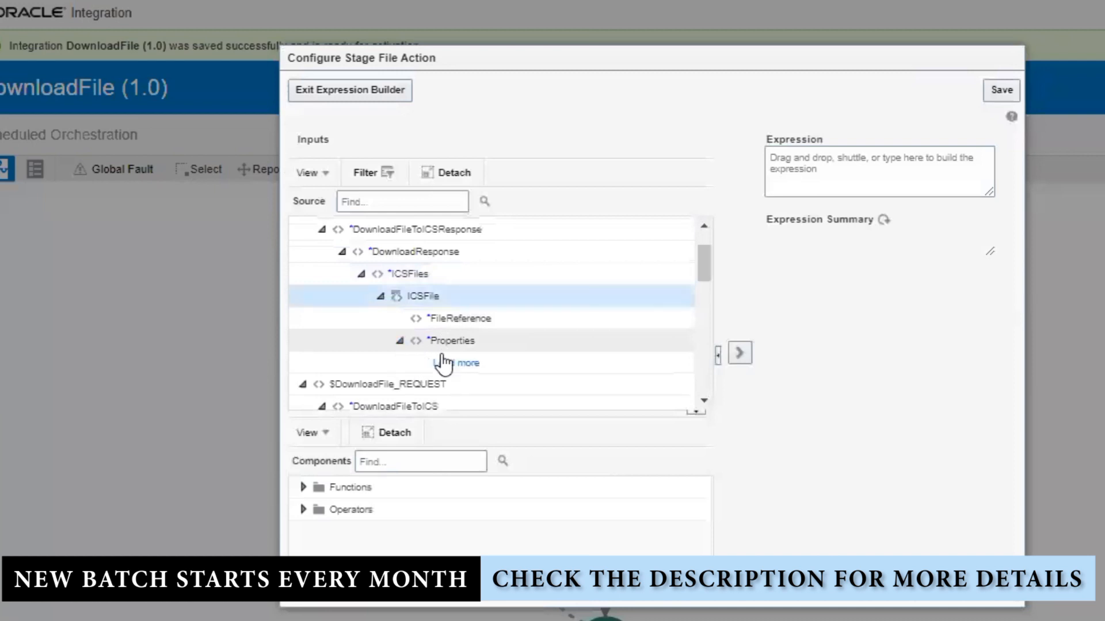
pyautogui.click(464, 363)
pyautogui.moveTo(513, 387); pyautogui.dragTo(900, 178)
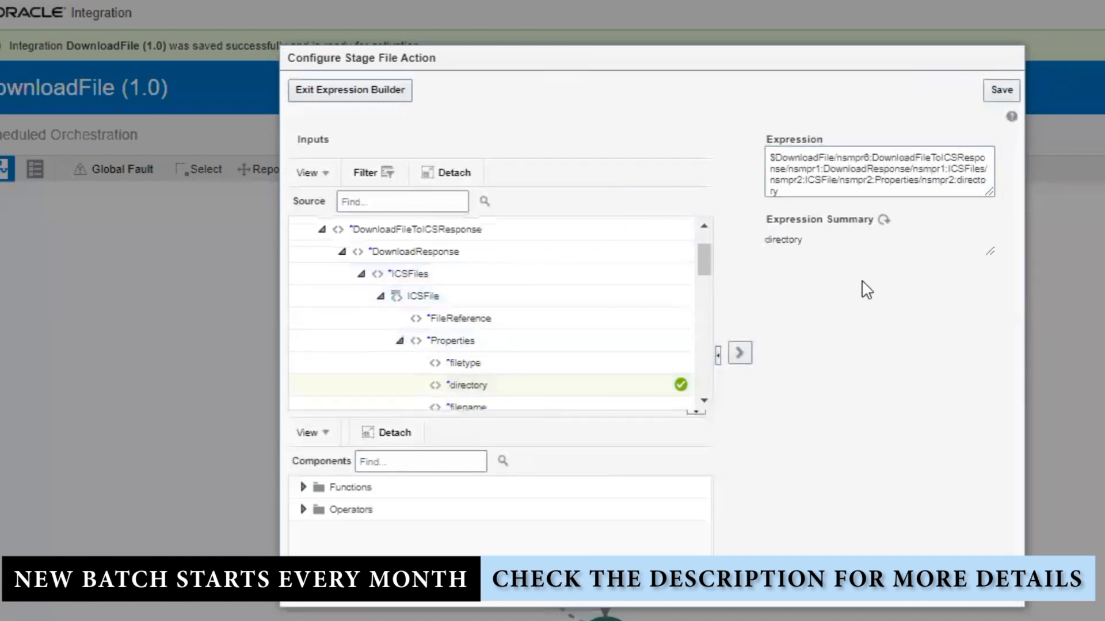
pyautogui.click(790, 408)
pyautogui.click(350, 90)
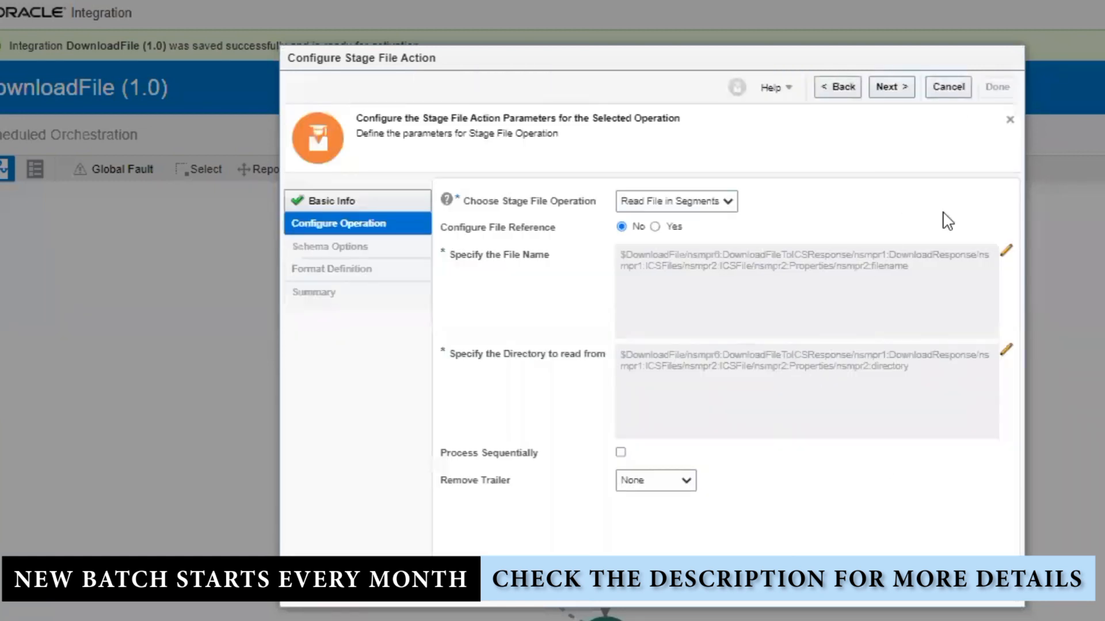
# - Keep the sample delimited document (CSV) structure and load Employee_800049.csv from Desktop\TRaining\File\Employee as the delimited data file
pyautogui.click(893, 87)
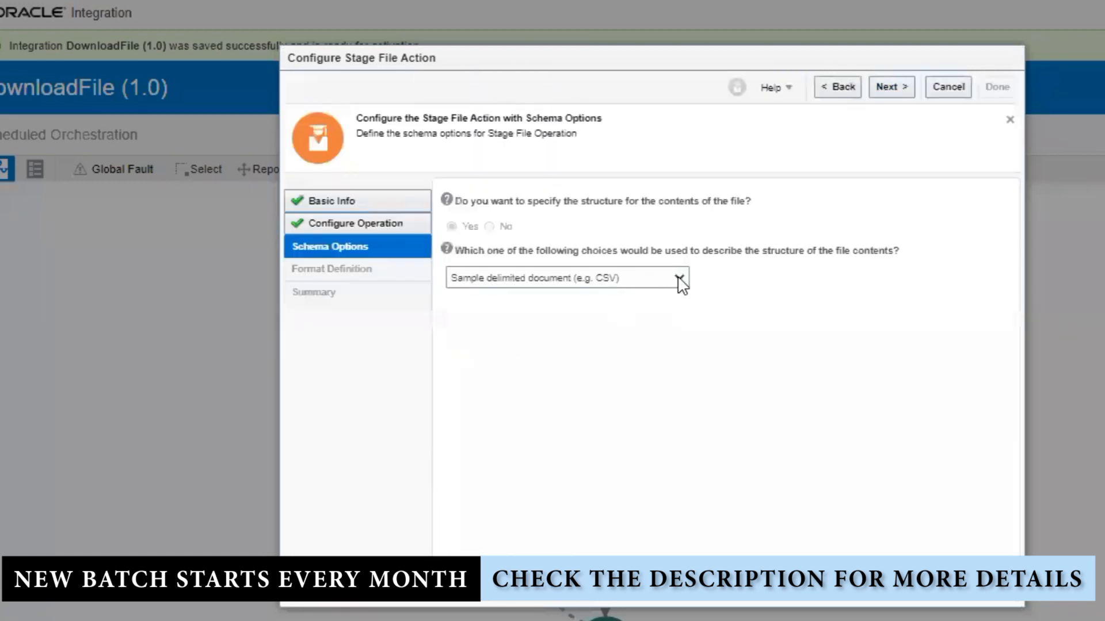
pyautogui.click(893, 86)
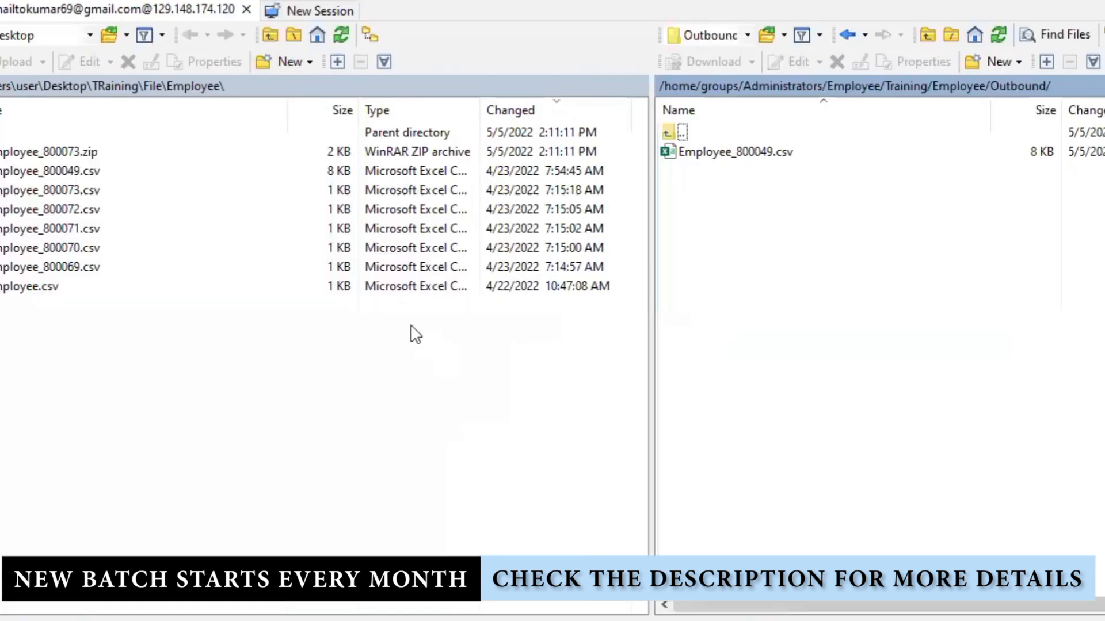
pyautogui.doubleClick(290, 89)
pyautogui.hotkey('ctrl', 'c')
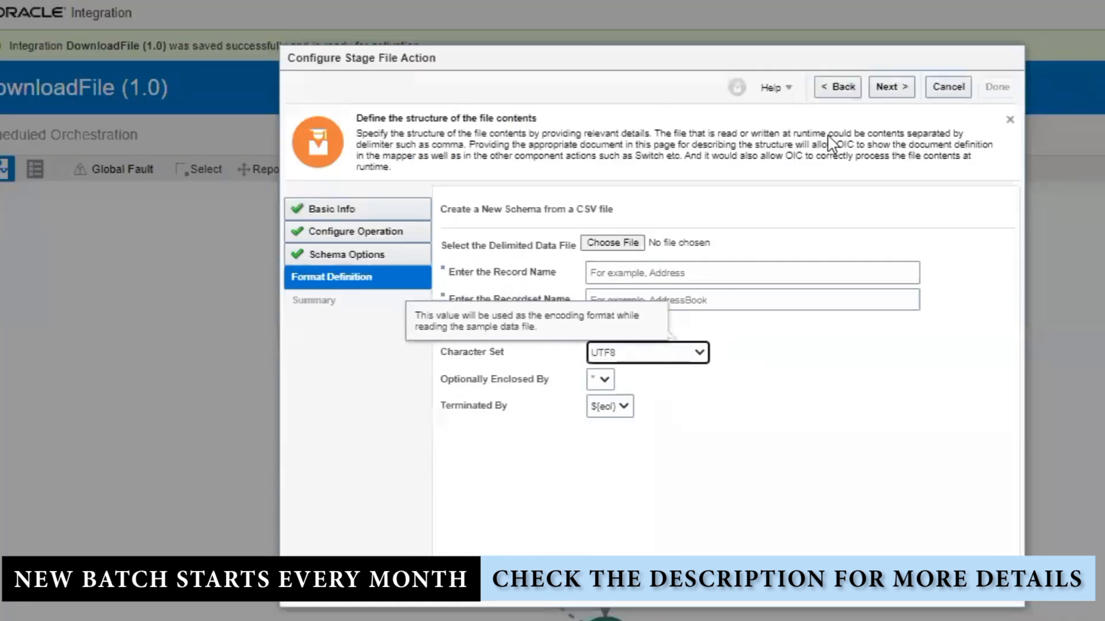
pyautogui.click(612, 242)
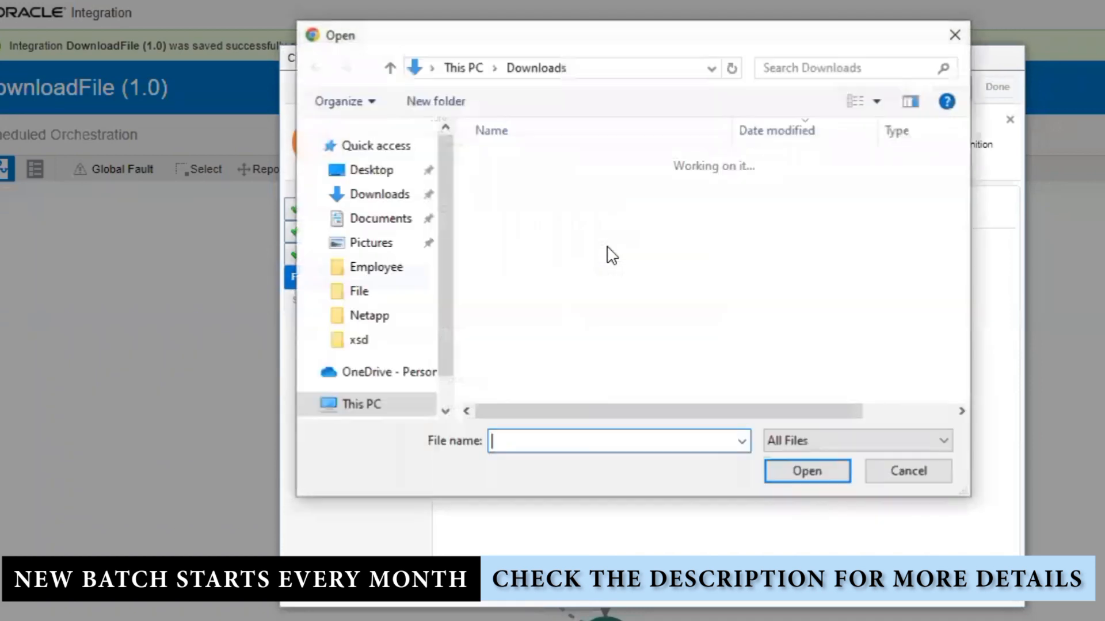
pyautogui.hotkey('ctrl', 'v')
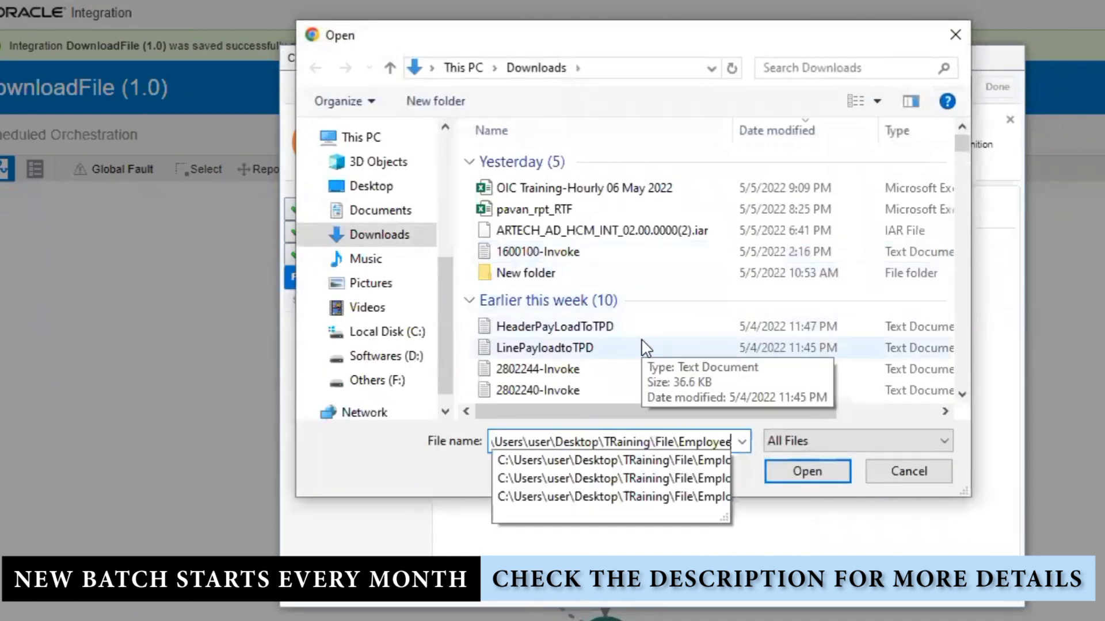
pyautogui.press('Return')
pyautogui.doubleClick(565, 189)
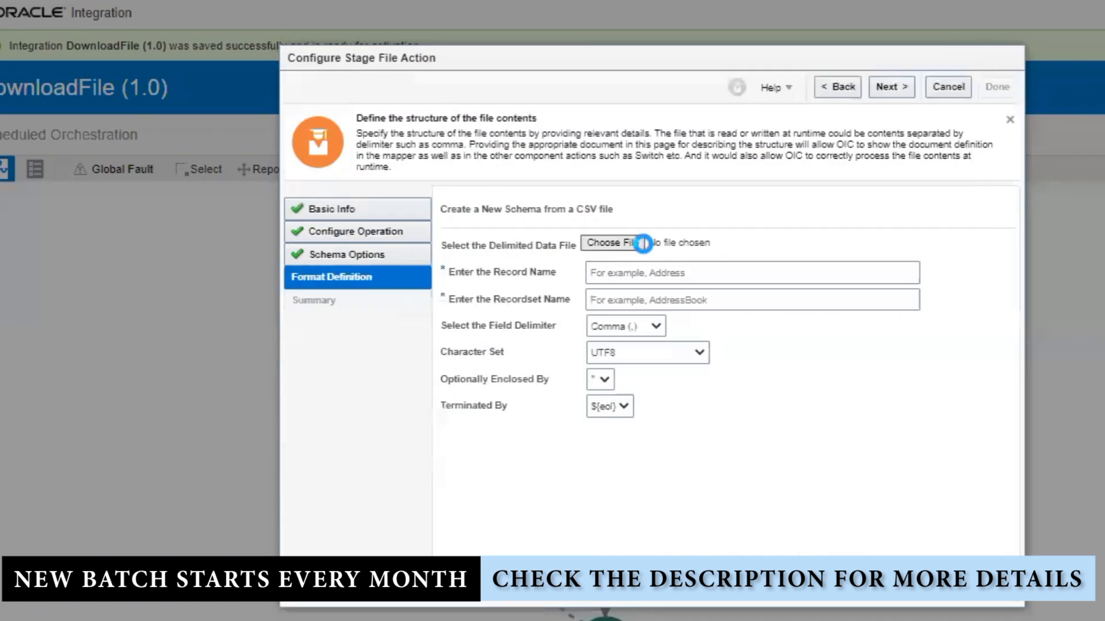
# - Name the schema's record Employee and its recordset EmployeeRequest
pyautogui.click(666, 299)
pyautogui.write('E')
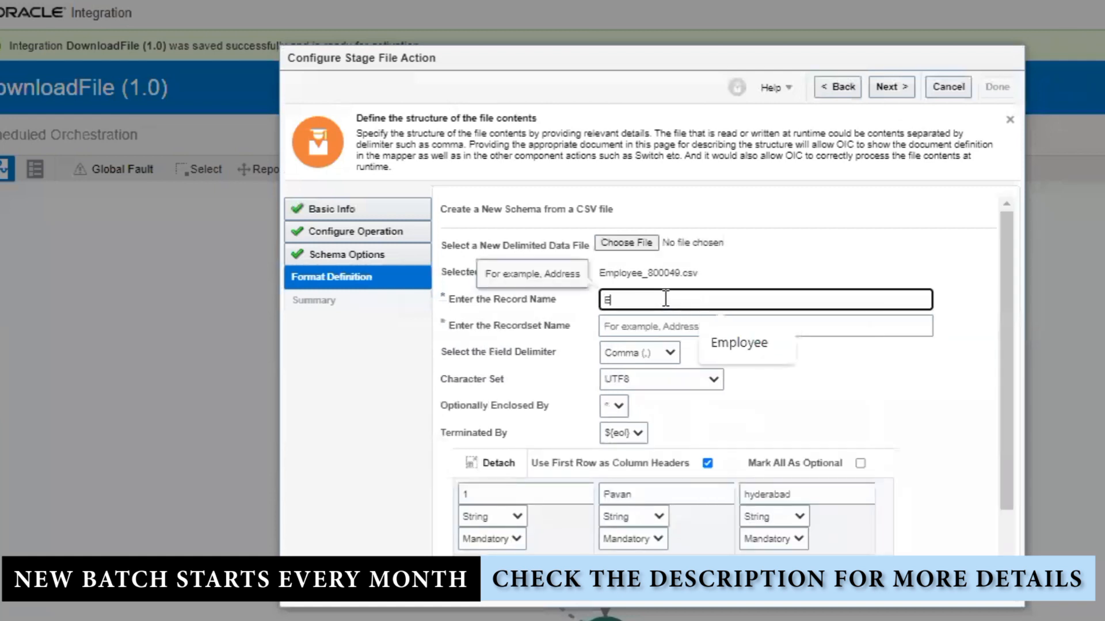
pyautogui.write('mployee')
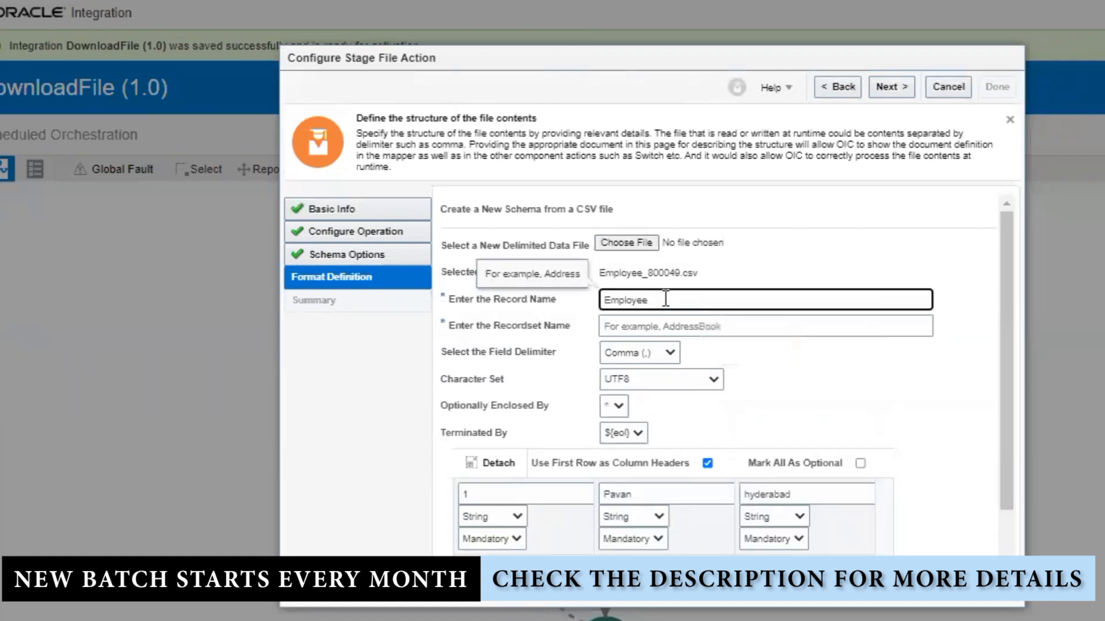
pyautogui.press('Tab')
pyautogui.write('E')
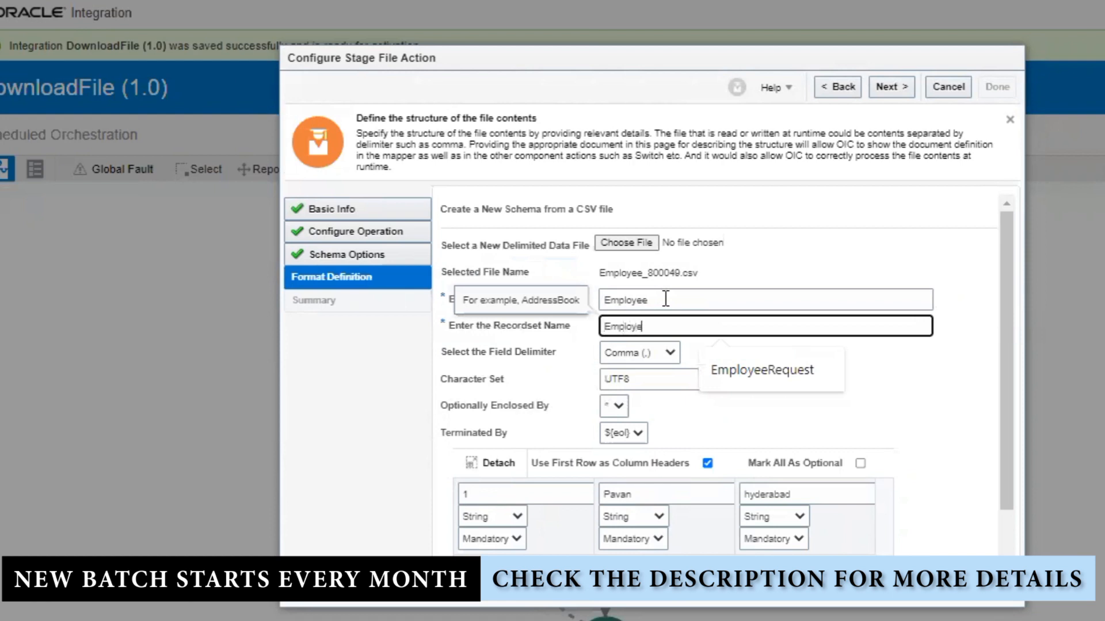
pyautogui.write('mployeeRequest')
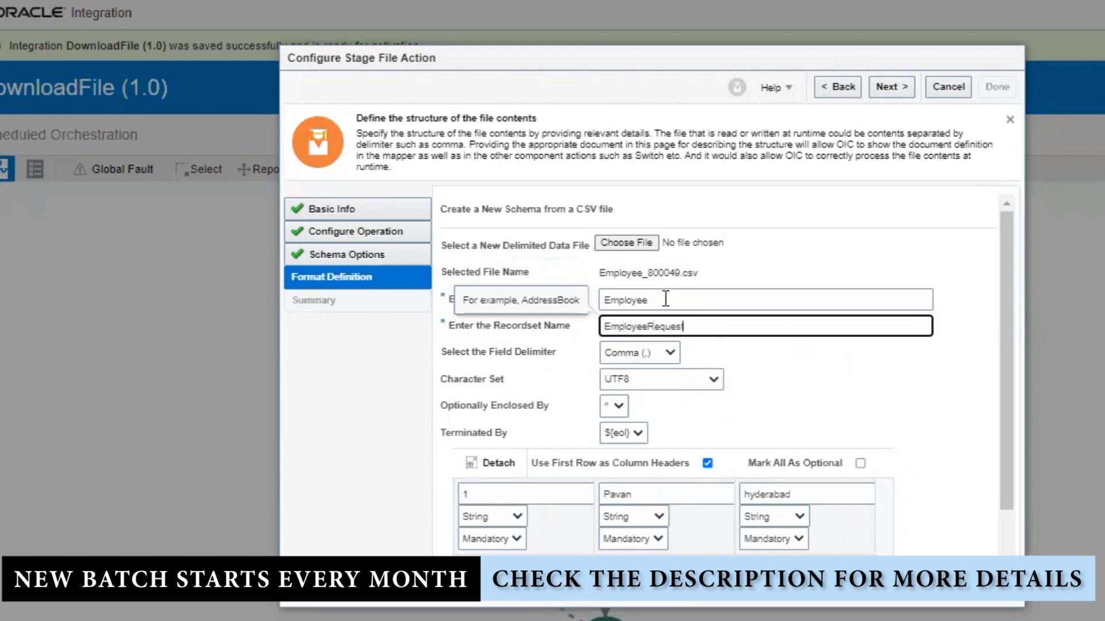
pyautogui.click(875, 389)
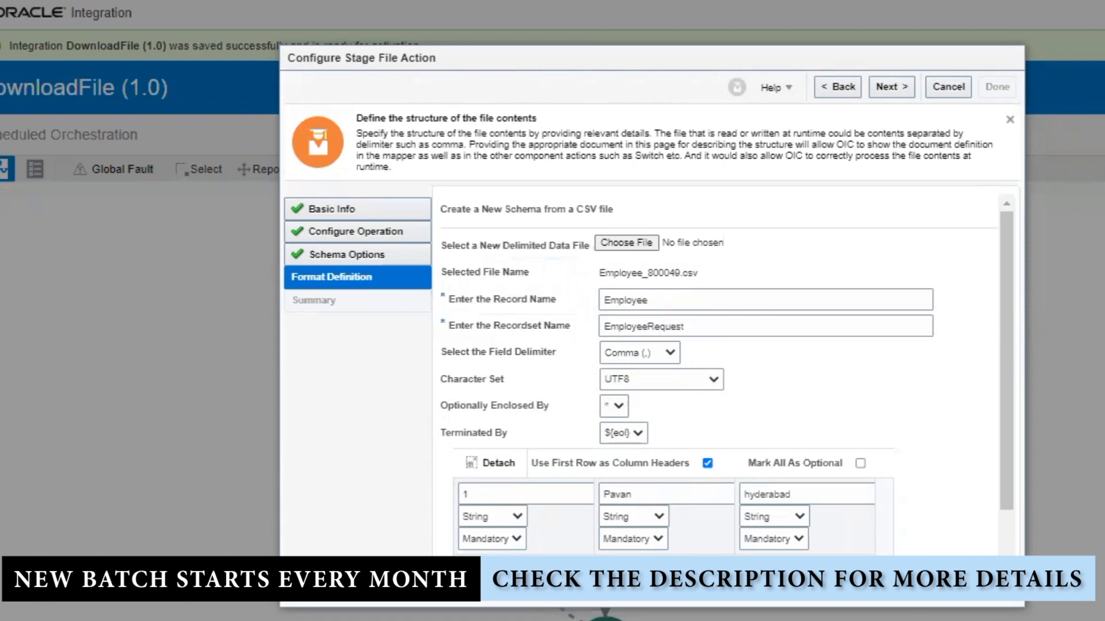
# - Switch to the text editor and examine whether the first line of the employee CSV holds data or column headers
pyautogui.hotkey('alt', 'Tab')
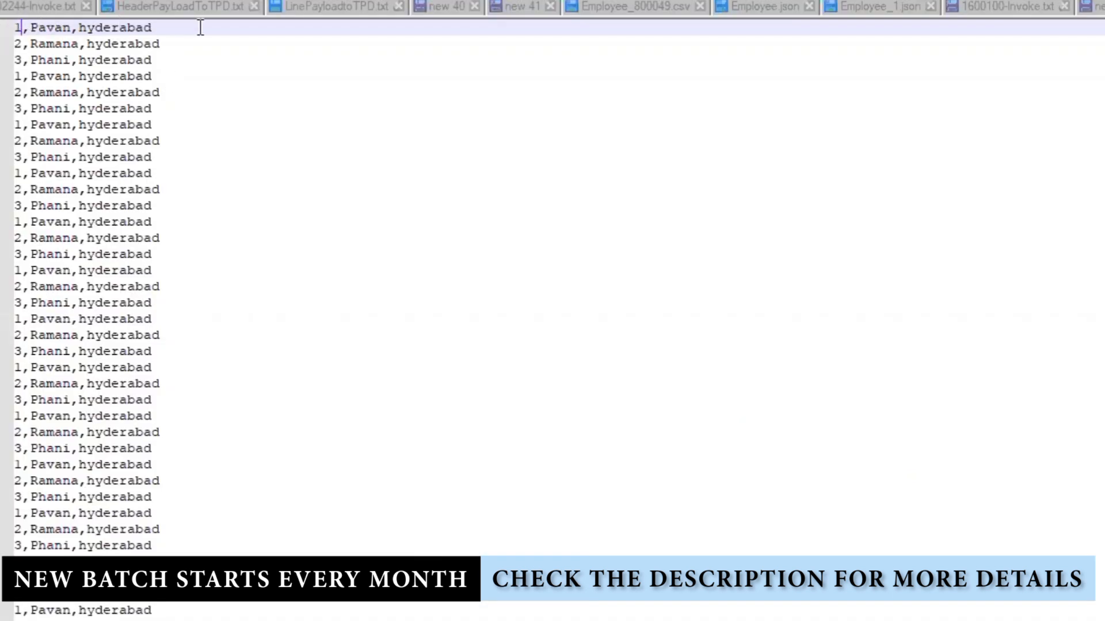
pyautogui.hotkey('shift', 'Left')
pyautogui.hotkey('shift', 'Left')
pyautogui.hotkey('shift', 'Left')
pyautogui.hotkey('shift', 'Left')
pyautogui.hotkey('shift', 'Left')
pyautogui.hotkey('shift', 'Left')
pyautogui.hotkey('shift', 'Left')
pyautogui.hotkey('shift', 'Left')
pyautogui.hotkey('shift', 'Left')
pyautogui.hotkey('shift', 'Left')
pyautogui.hotkey('shift', 'Left')
pyautogui.hotkey('shift', 'Left')
pyautogui.hotkey('shift', 'Left')
pyautogui.hotkey('shift', 'Left')
pyautogui.hotkey('shift', 'Left')
pyautogui.hotkey('shift', 'Left')
pyautogui.hotkey('shift', 'Left')
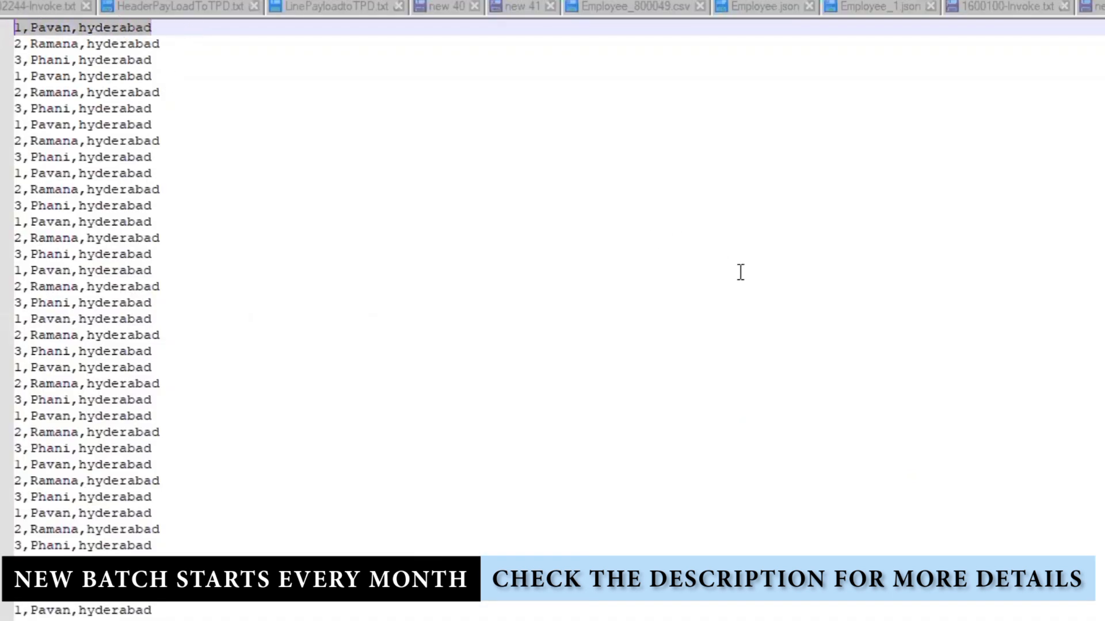
pyautogui.hotkey('alt', 'Tab')
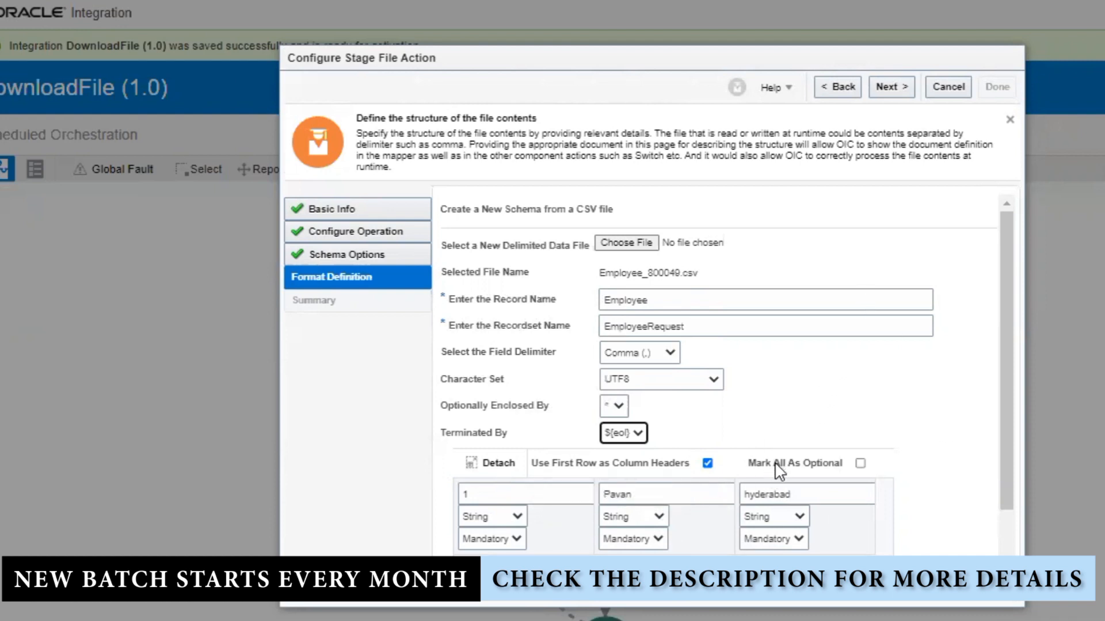
# - Turn off using the first row as column headers for the CSV schema
pyautogui.click(509, 493)
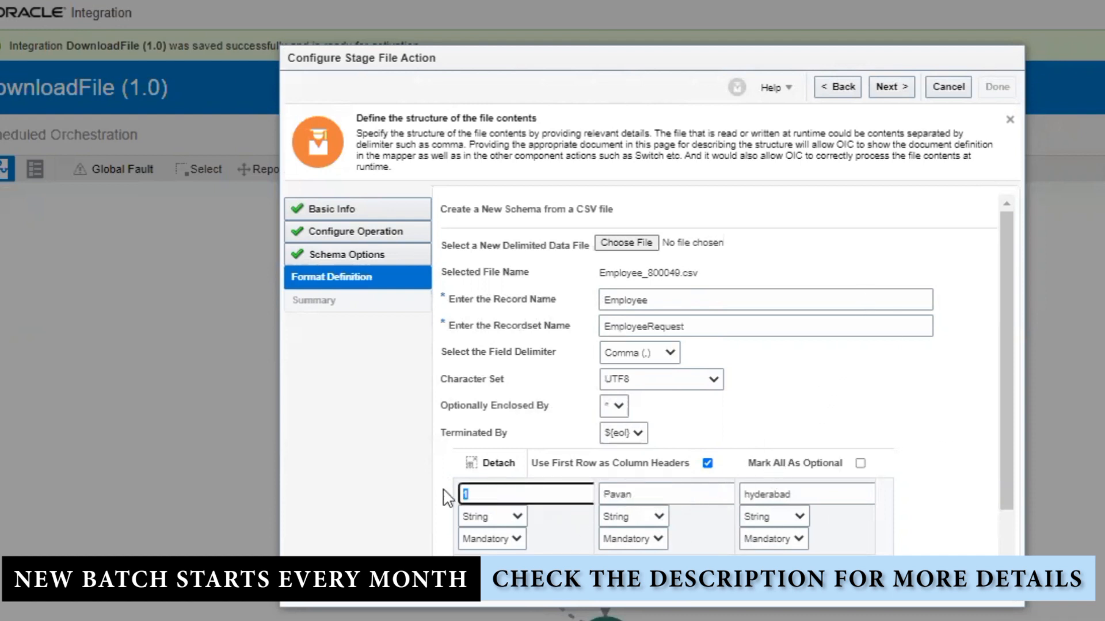
pyautogui.scroll(-2, 917, 395)
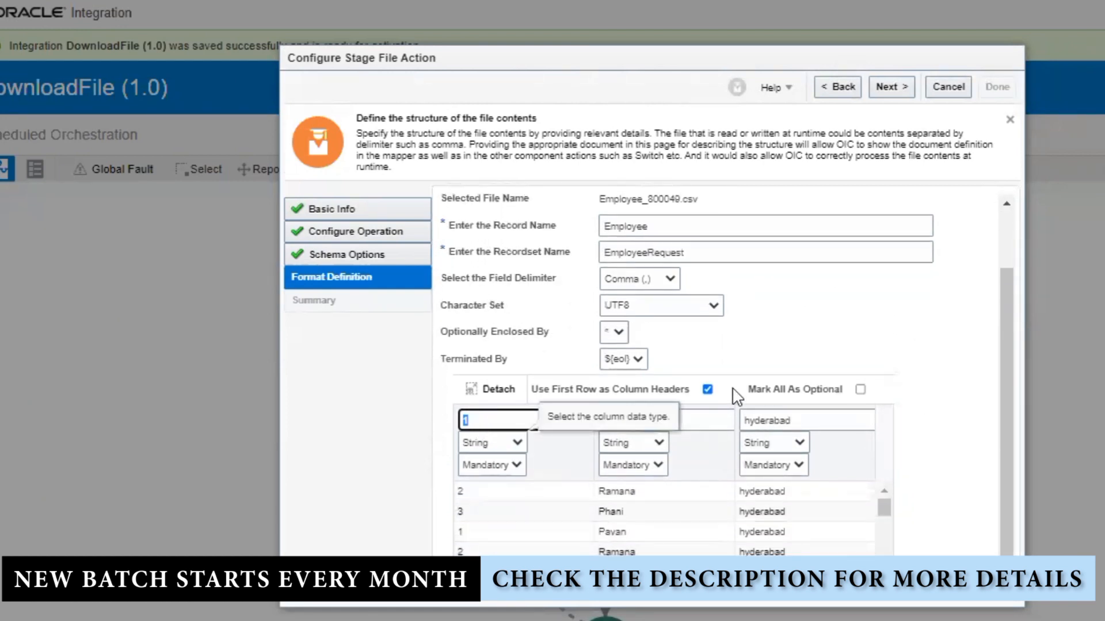
pyautogui.click(707, 389)
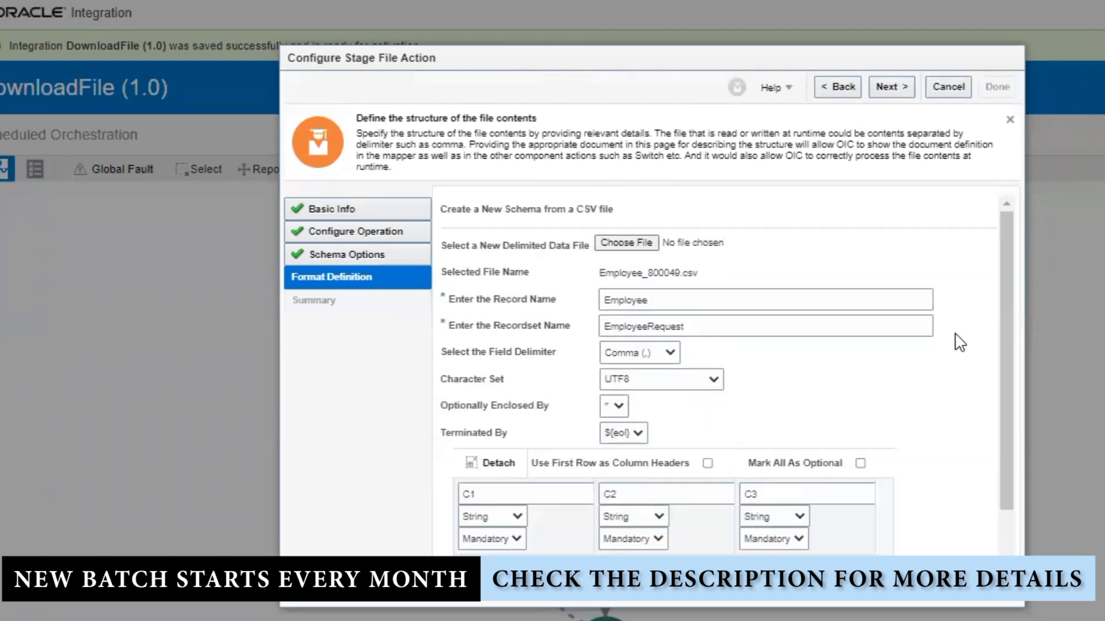
# - Name the CSV schema's three columns ID, Name and Address and finish the ReadinChunks stage file configuration
pyautogui.scroll(-2, 958, 342)
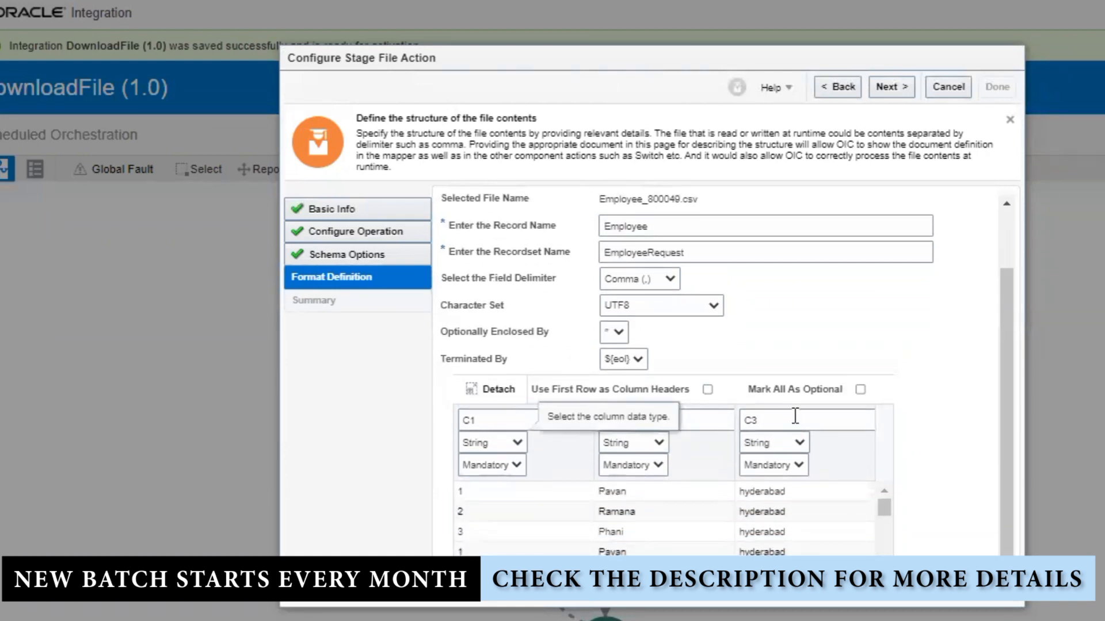
pyautogui.doubleClick(506, 424)
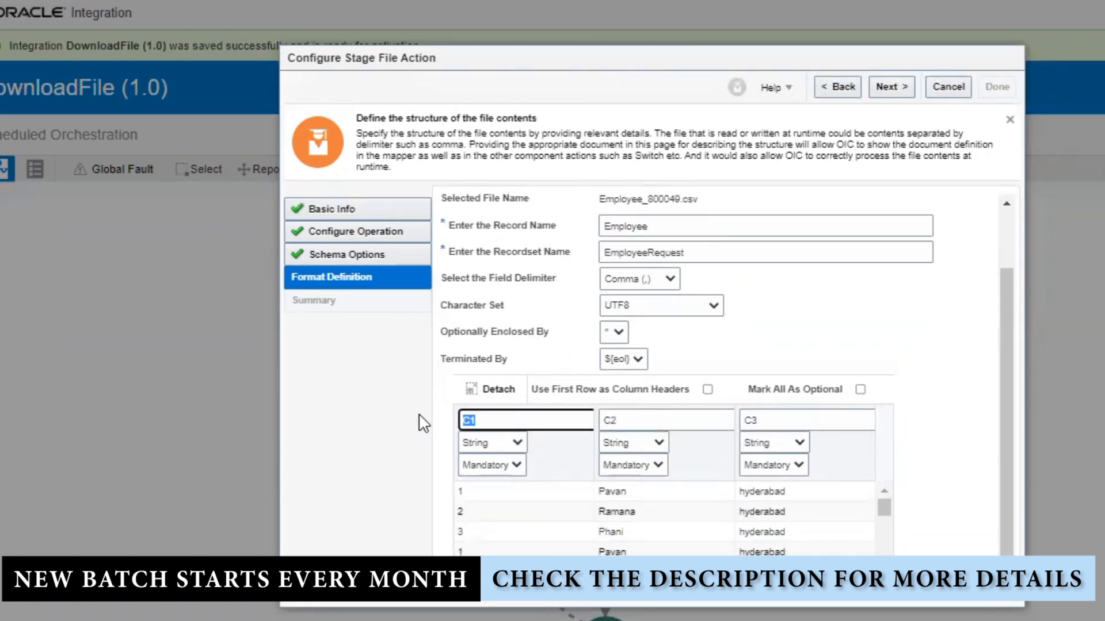
pyautogui.write('ID')
pyautogui.press('Tab')
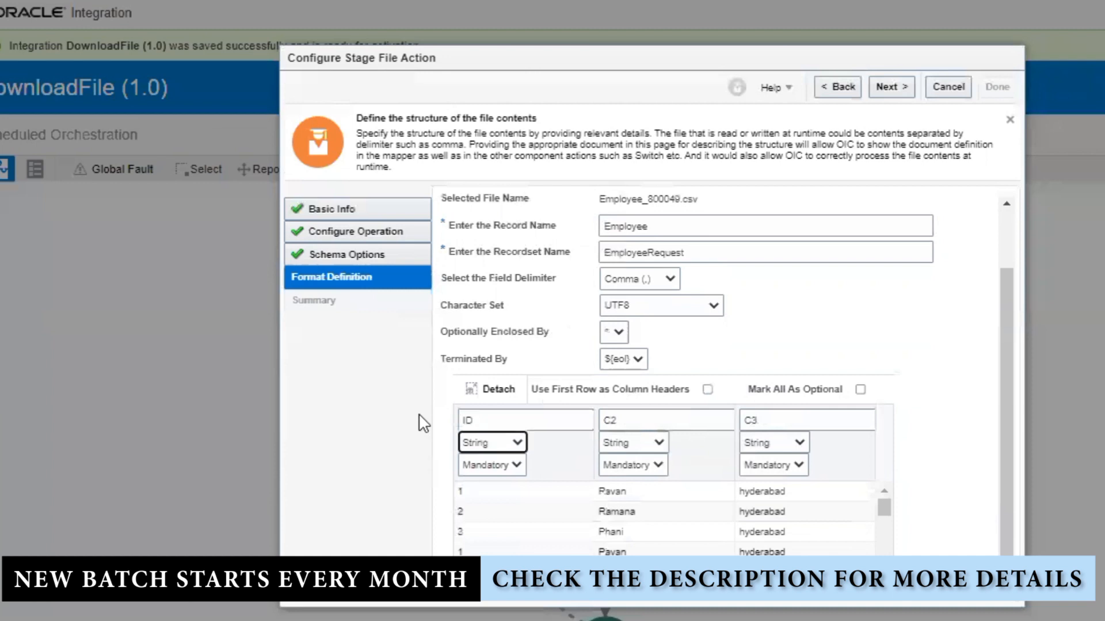
pyautogui.doubleClick(720, 420)
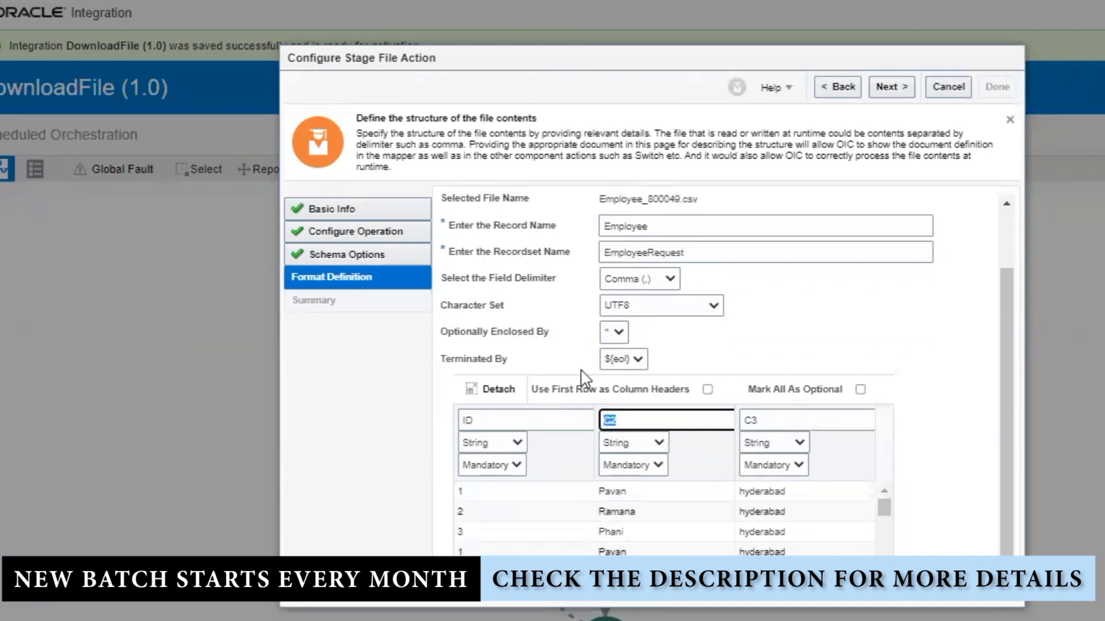
pyautogui.write('Name')
pyautogui.doubleClick(783, 415)
pyautogui.write('Address')
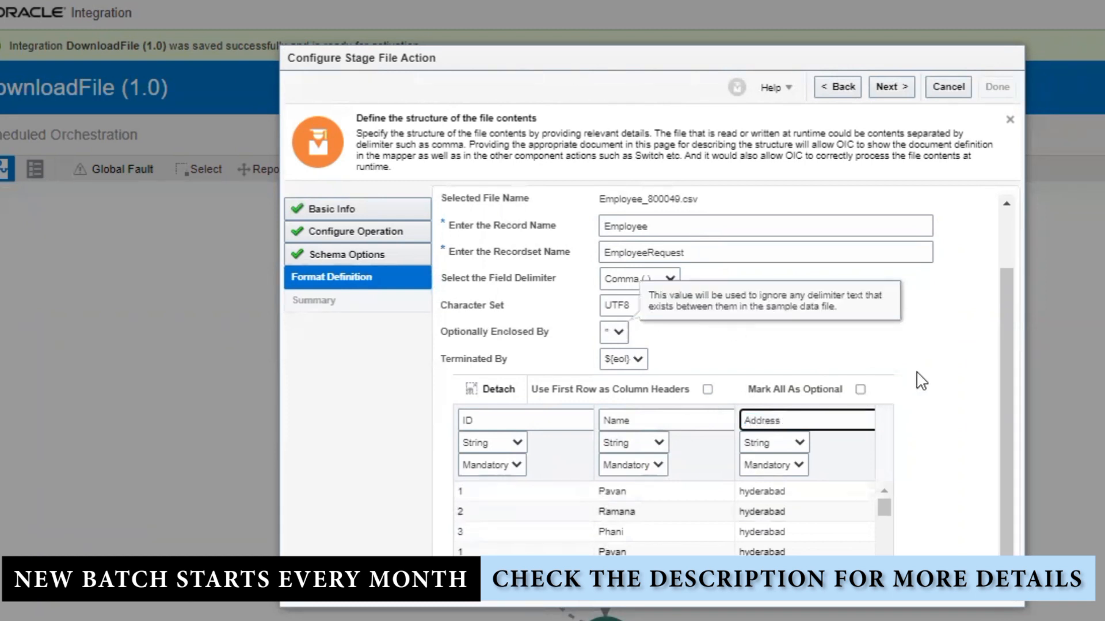
pyautogui.click(947, 368)
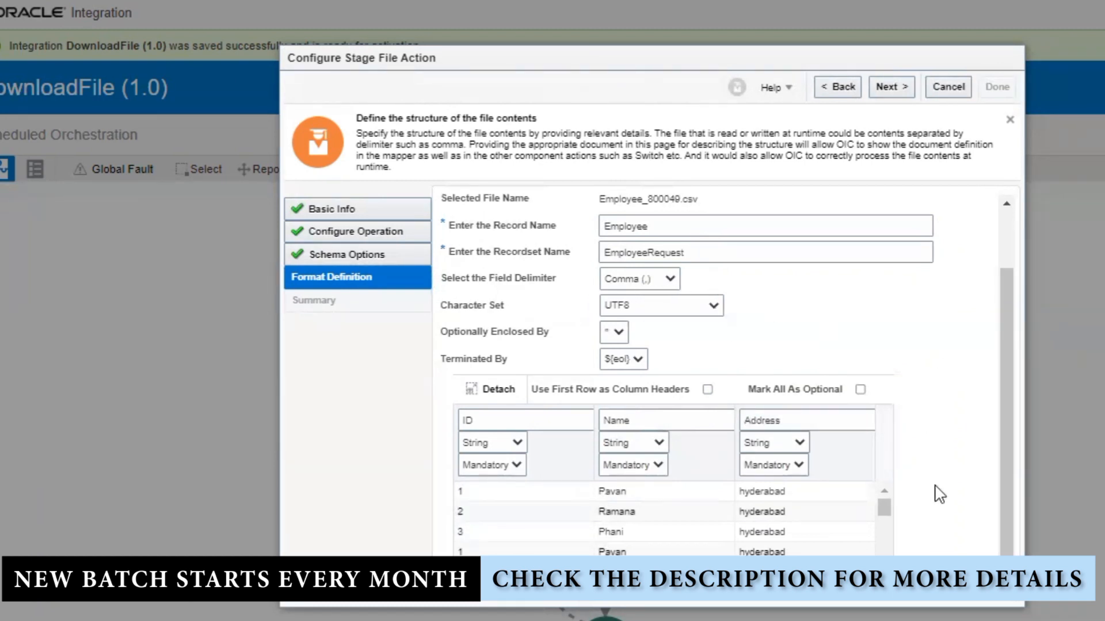
pyautogui.click(878, 86)
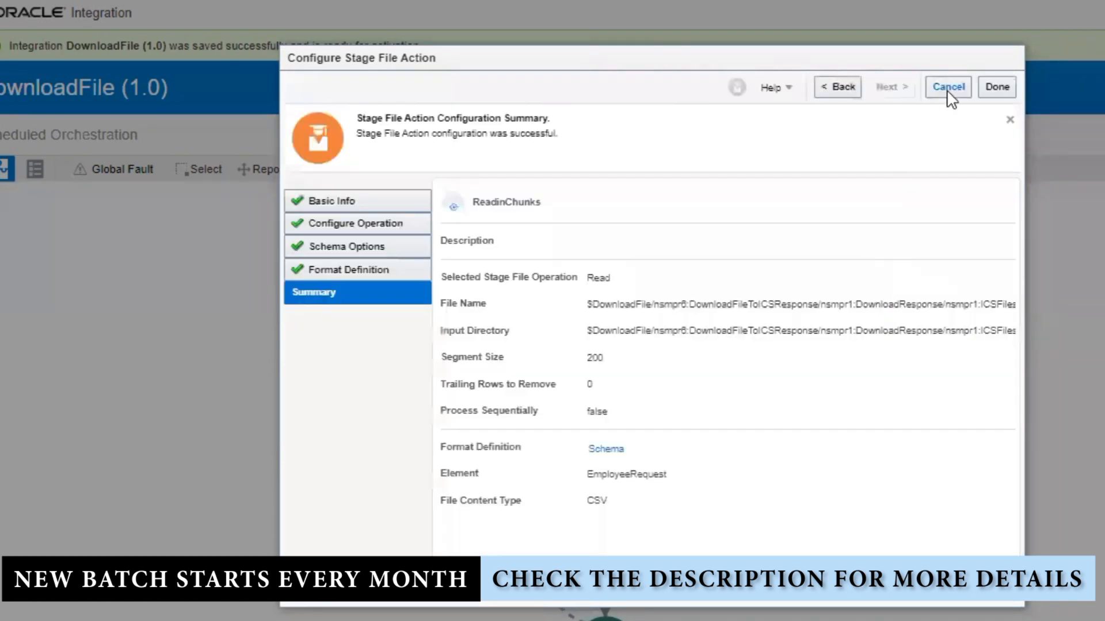
pyautogui.click(985, 86)
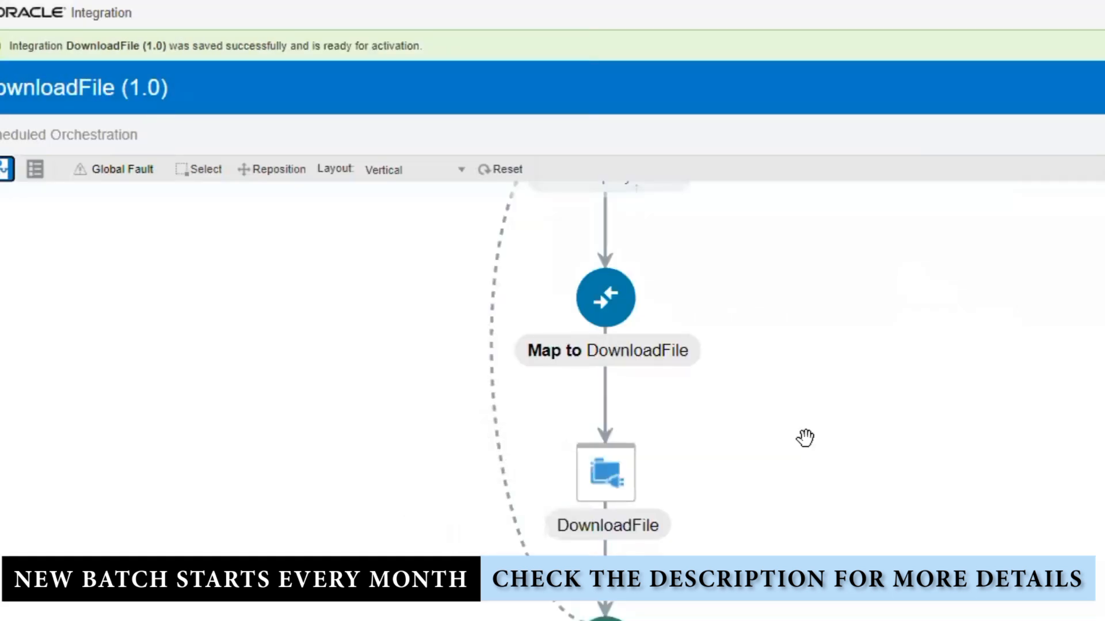
# - Switch the integration canvas to the horizontal layout
pyautogui.moveTo(861, 478); pyautogui.dragTo(781, 234)
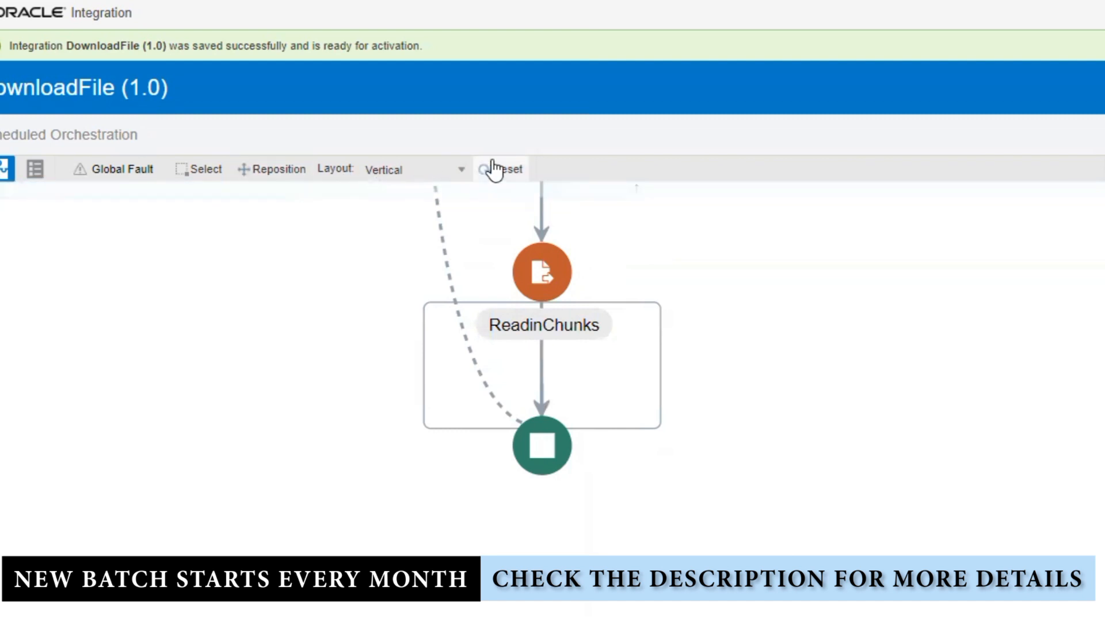
pyautogui.click(431, 171)
pyautogui.click(419, 191)
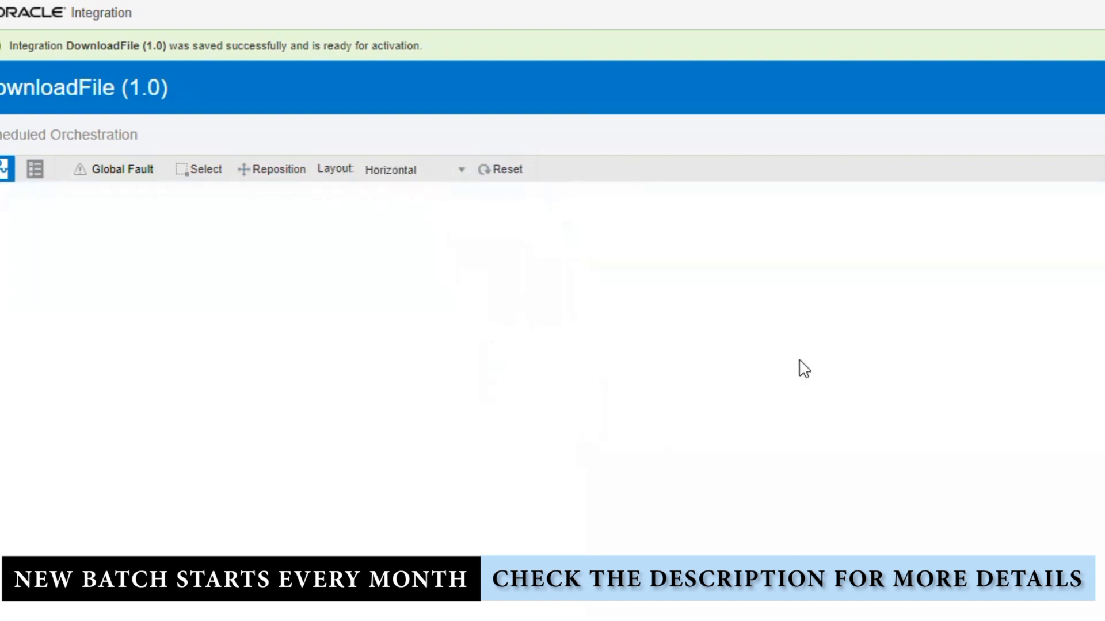
# - Add an invoke of the FTP connection to the flow after ReadinChunks
pyautogui.moveTo(910, 267); pyautogui.dragTo(617, 232)
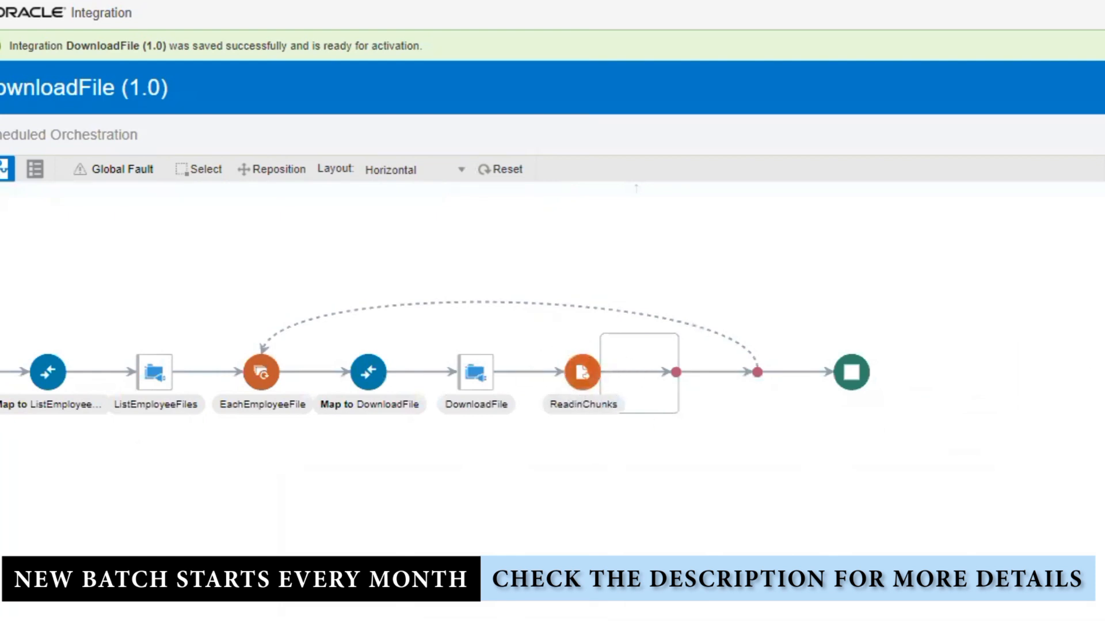
pyautogui.click(1101, 210)
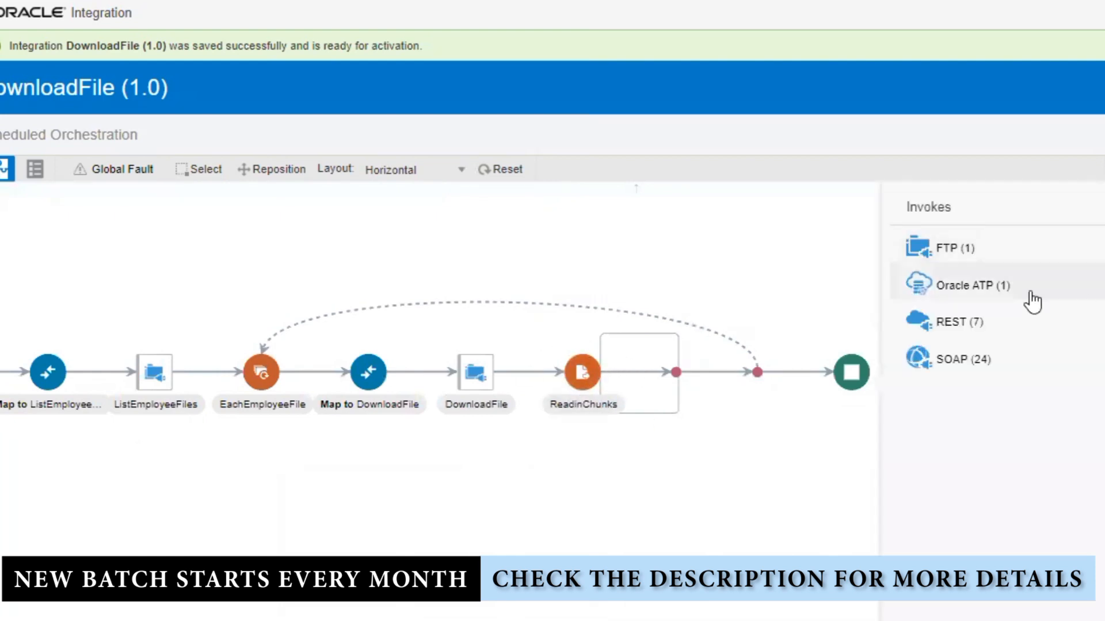
pyautogui.click(955, 248)
pyautogui.moveTo(981, 286); pyautogui.dragTo(747, 380)
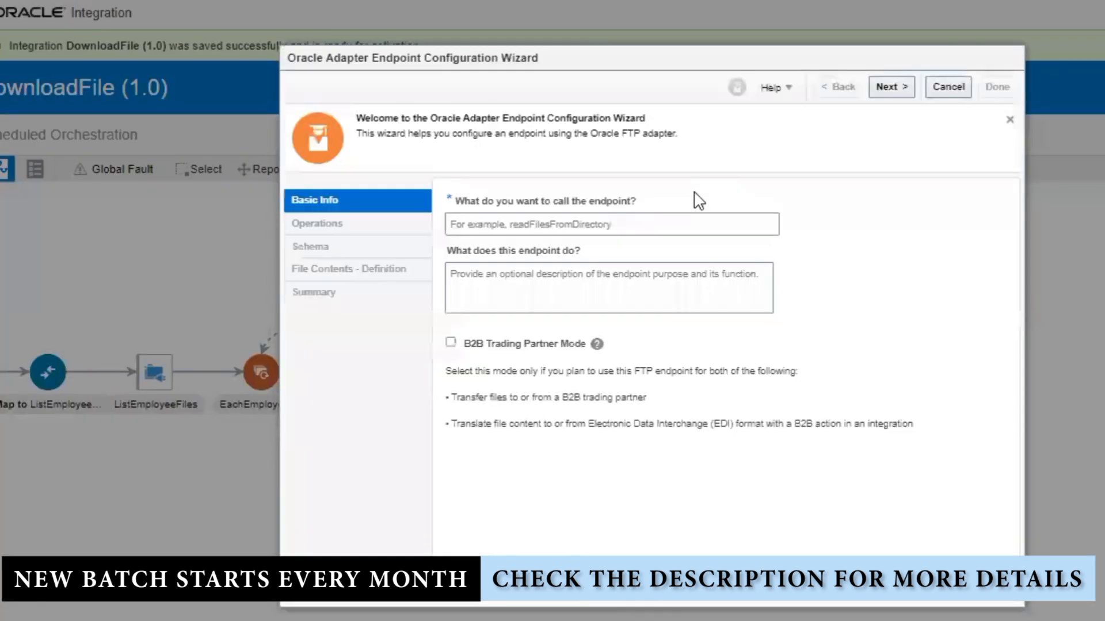
# - Name the FTP endpoint WriteChunkedFiles and continue to its operation settings
pyautogui.click(648, 224)
pyautogui.write('Spli')
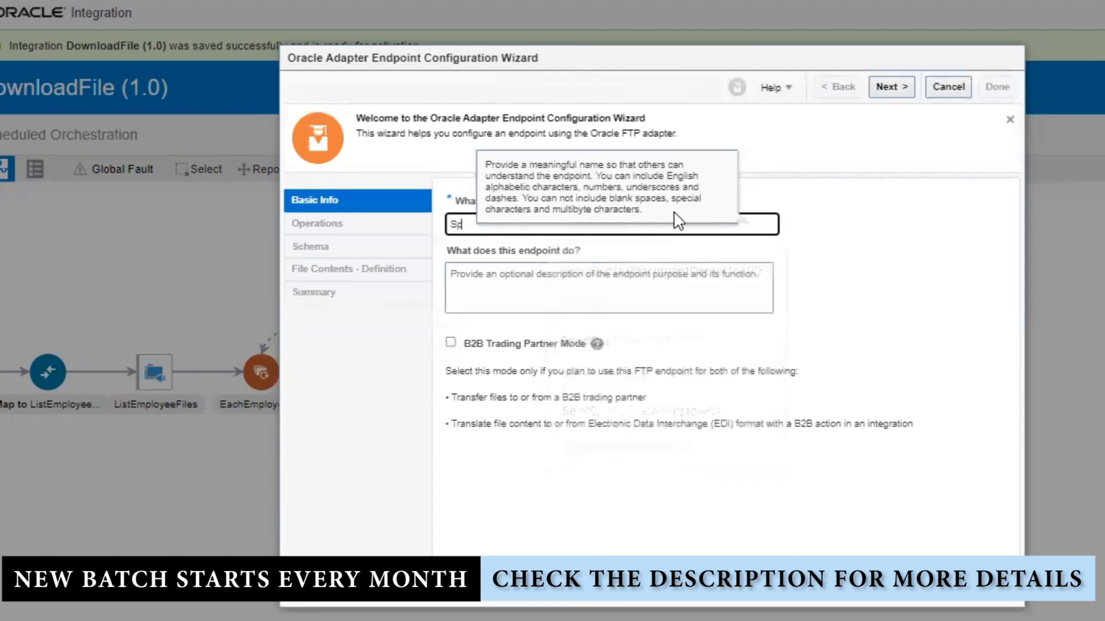
pyautogui.press('BackSpace')
pyautogui.press('BackSpace')
pyautogui.press('BackSpace')
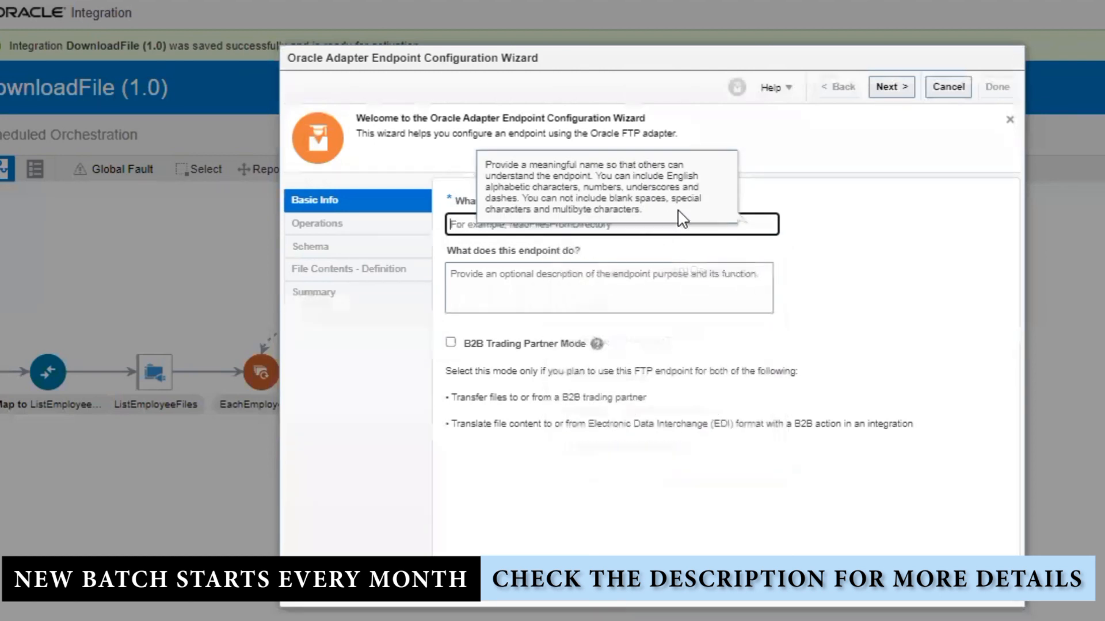
pyautogui.write('Write')
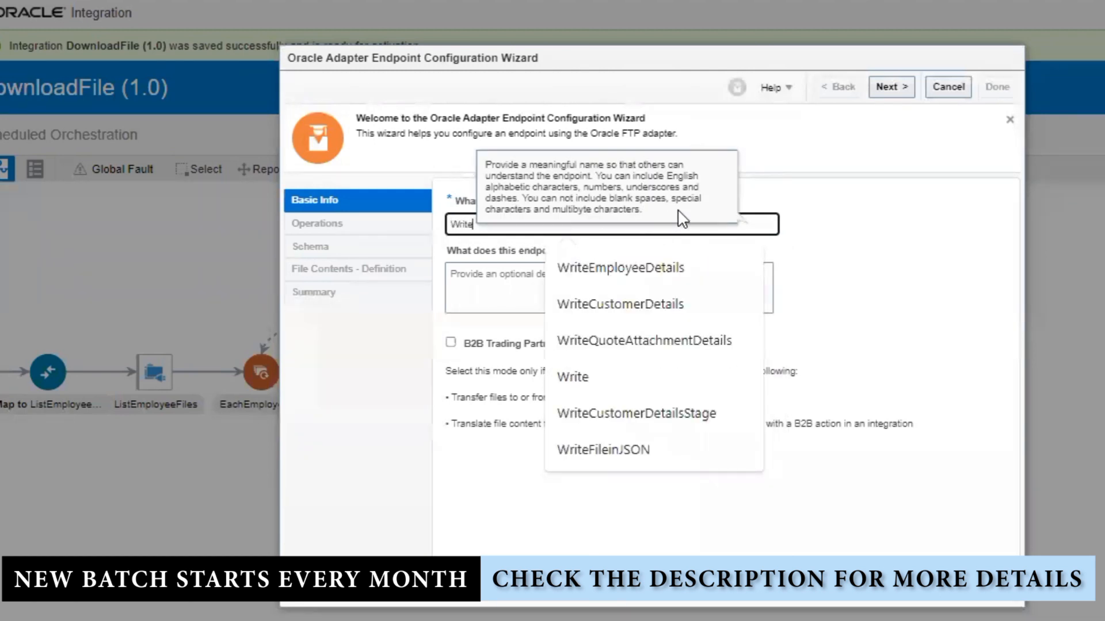
pyautogui.write('ChunkedFile')
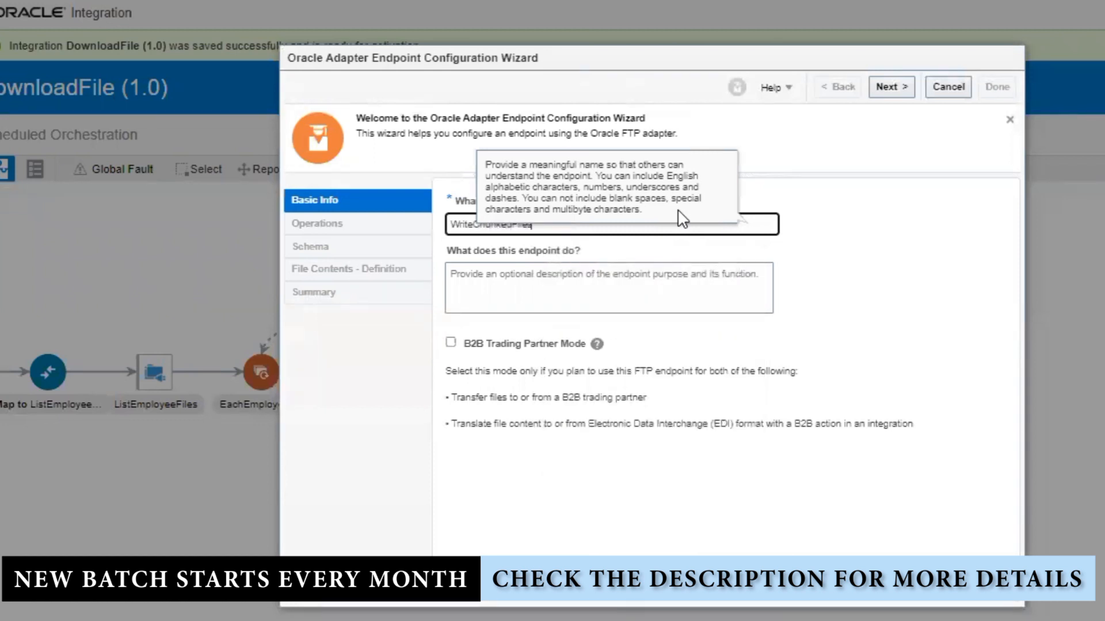
pyautogui.press('Tab')
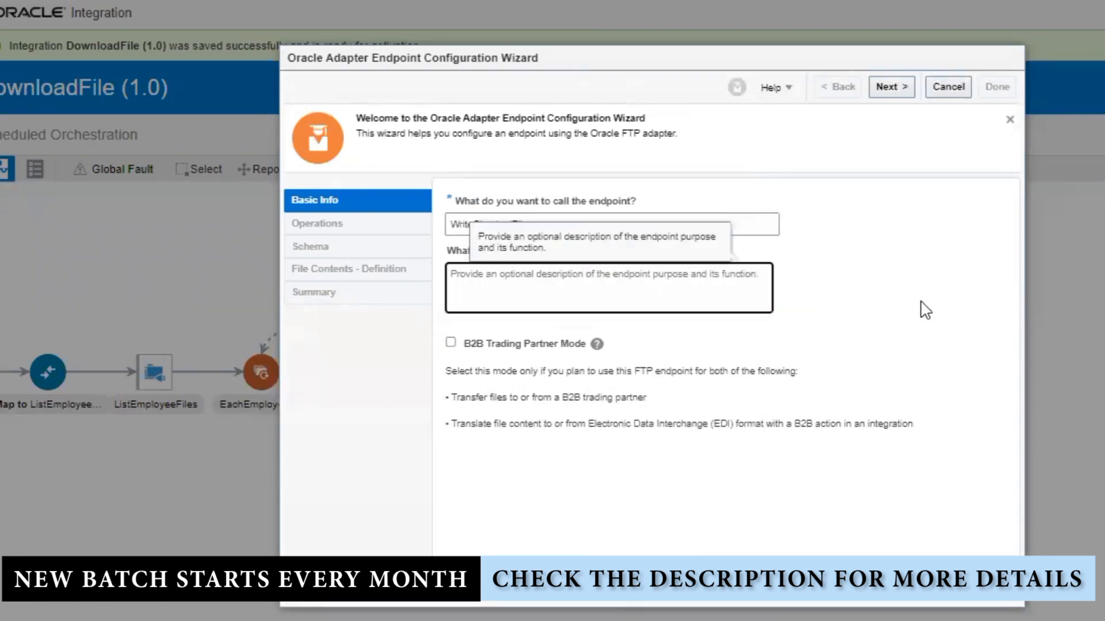
pyautogui.click(949, 302)
pyautogui.click(903, 88)
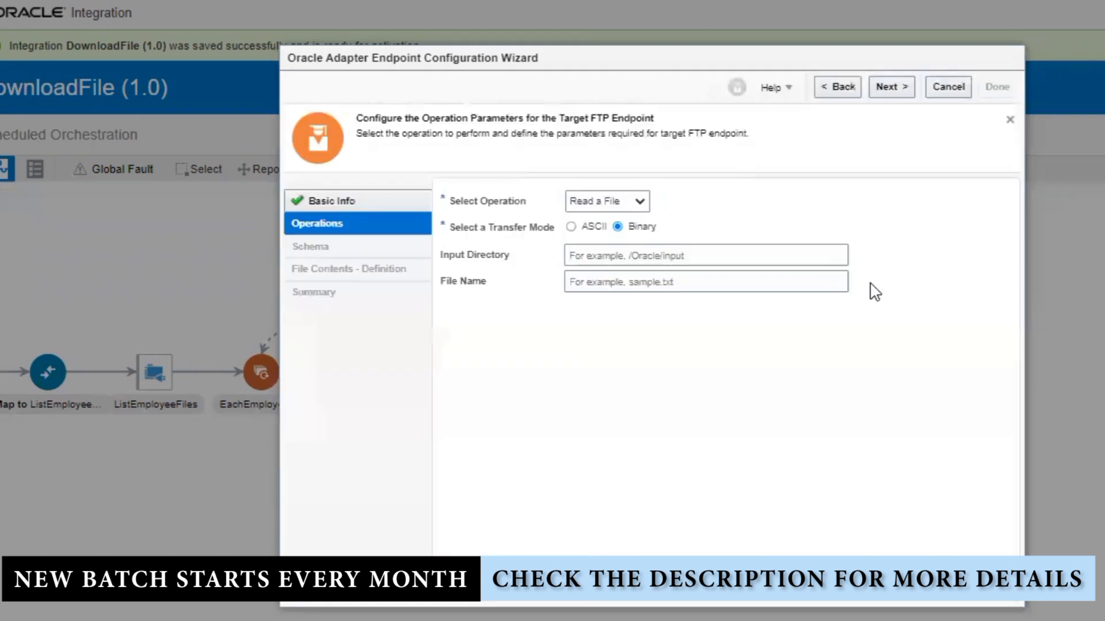
# - Set the endpoint's operation to Write File with the ASCII transfer mode
pyautogui.click(634, 206)
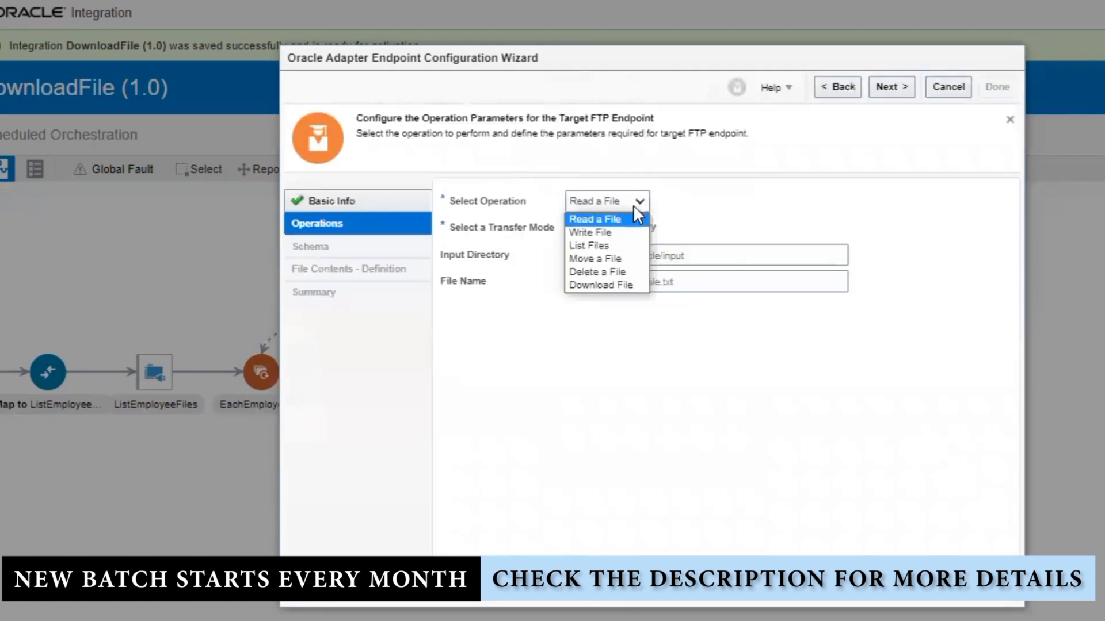
pyautogui.click(621, 236)
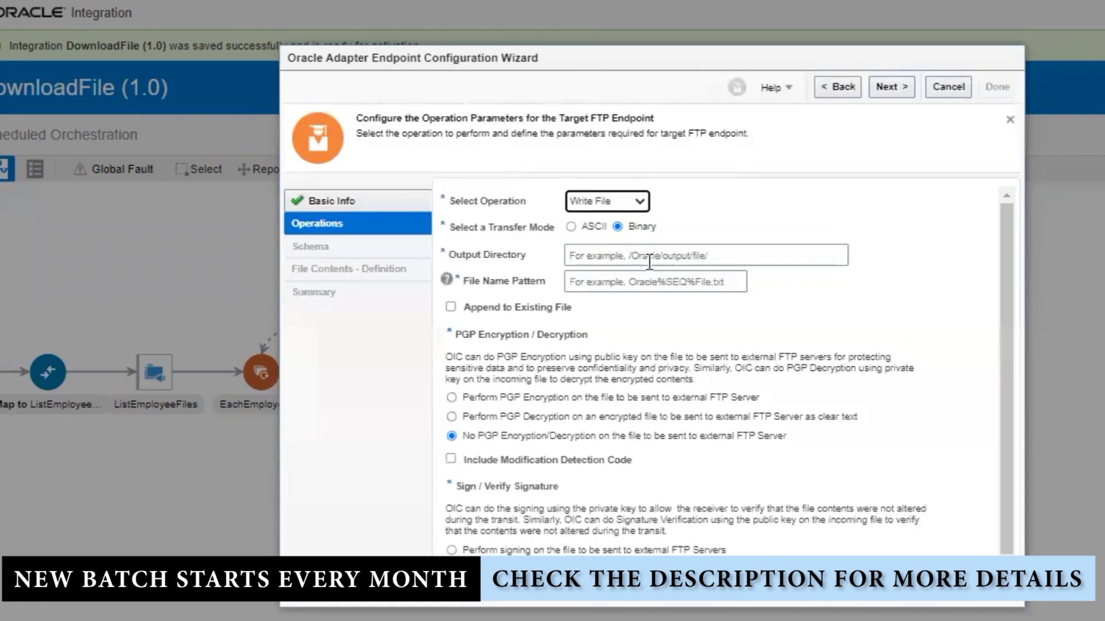
pyautogui.click(615, 256)
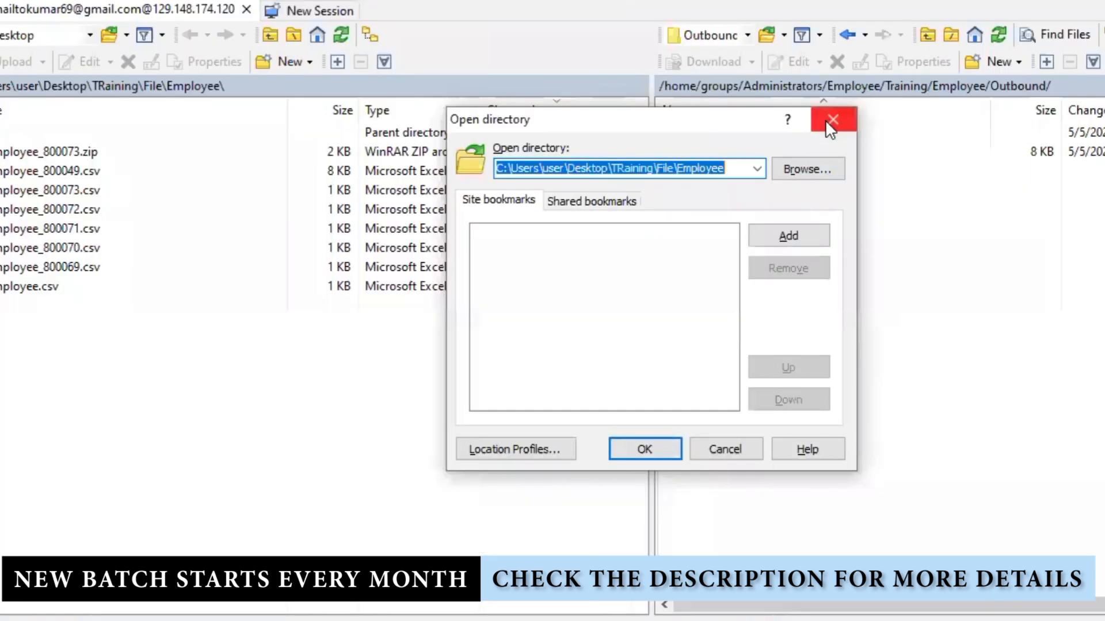
# - Switch to the SFTP client, open the Inbound folder under Training on the server and copy its directory path
pyautogui.click(832, 119)
pyautogui.click(904, 86)
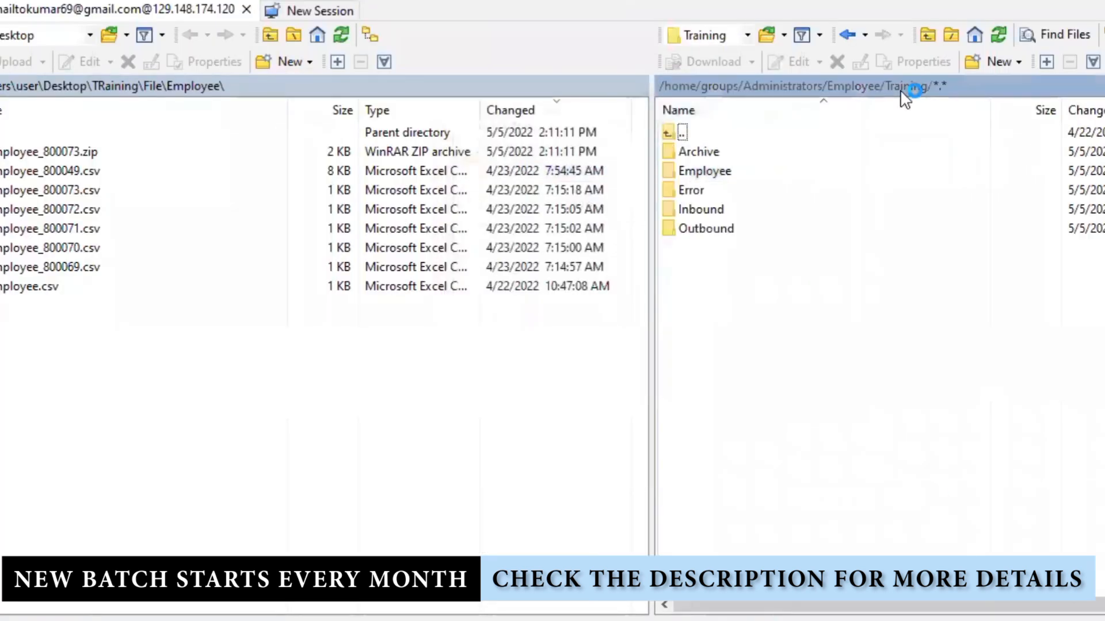
pyautogui.doubleClick(708, 212)
pyautogui.click(1003, 85)
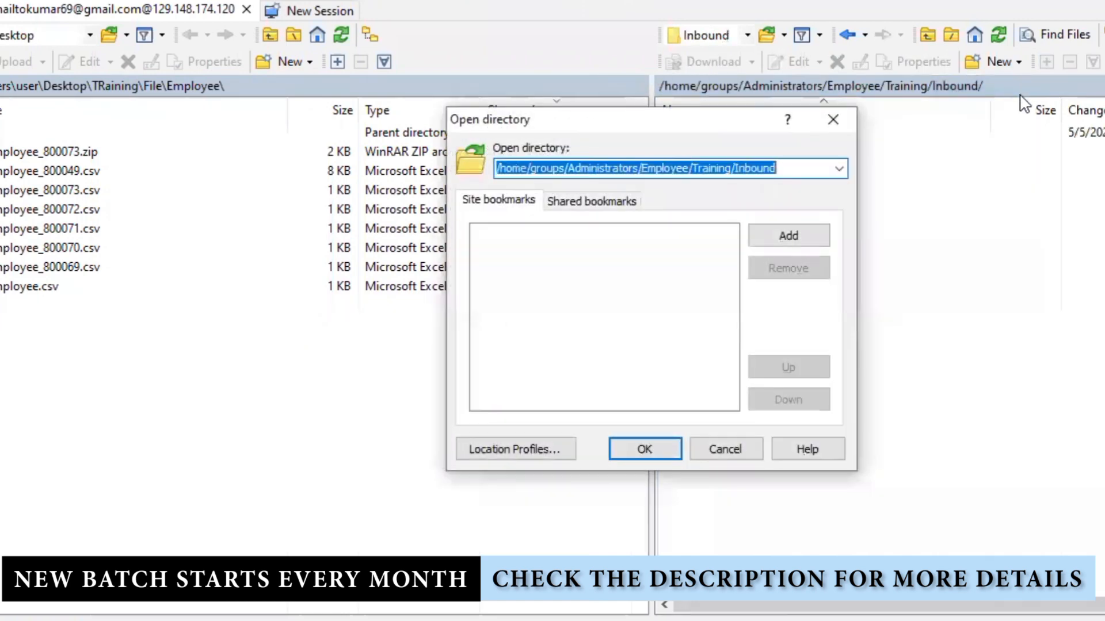
pyautogui.hotkey('alt', 'Tab')
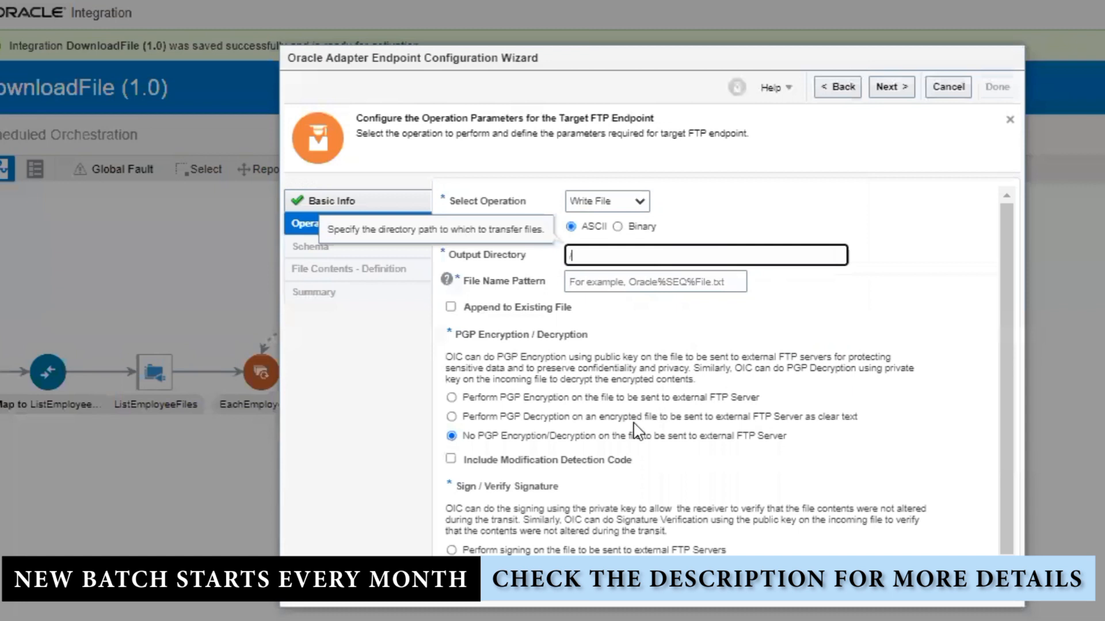
# - Set the output directory to //home/groups/Administrators/Employee/Training/Inbound and the file name pattern to Employee_%SEQ%.csv
pyautogui.click(660, 255)
pyautogui.write('/home/groups/Administrators/Employee/Training/Inbound')
pyautogui.click(637, 284)
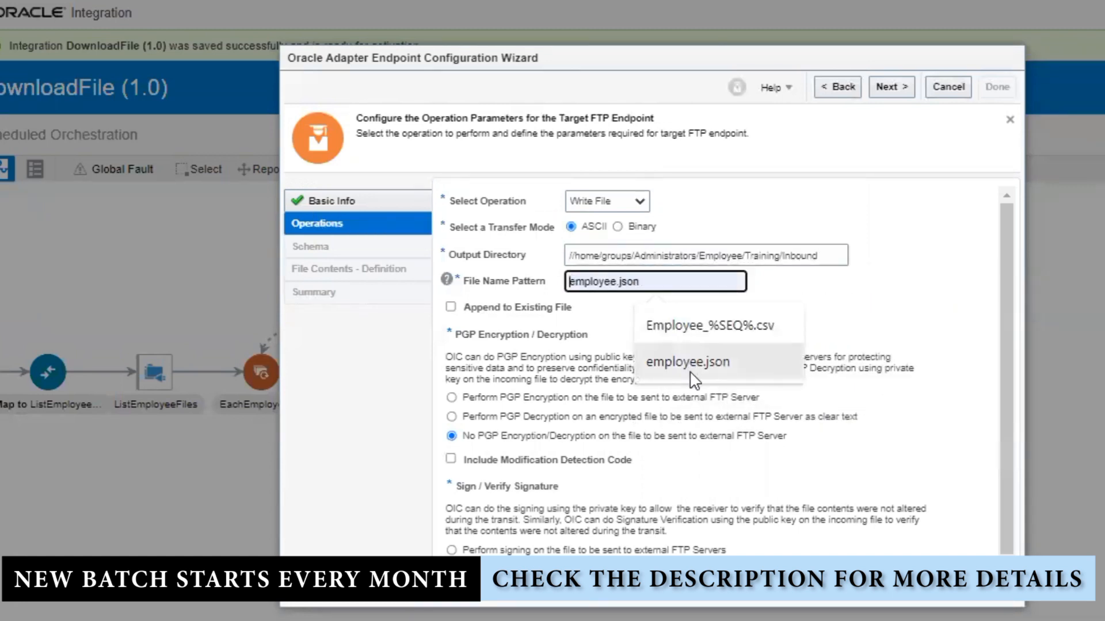
pyautogui.click(670, 325)
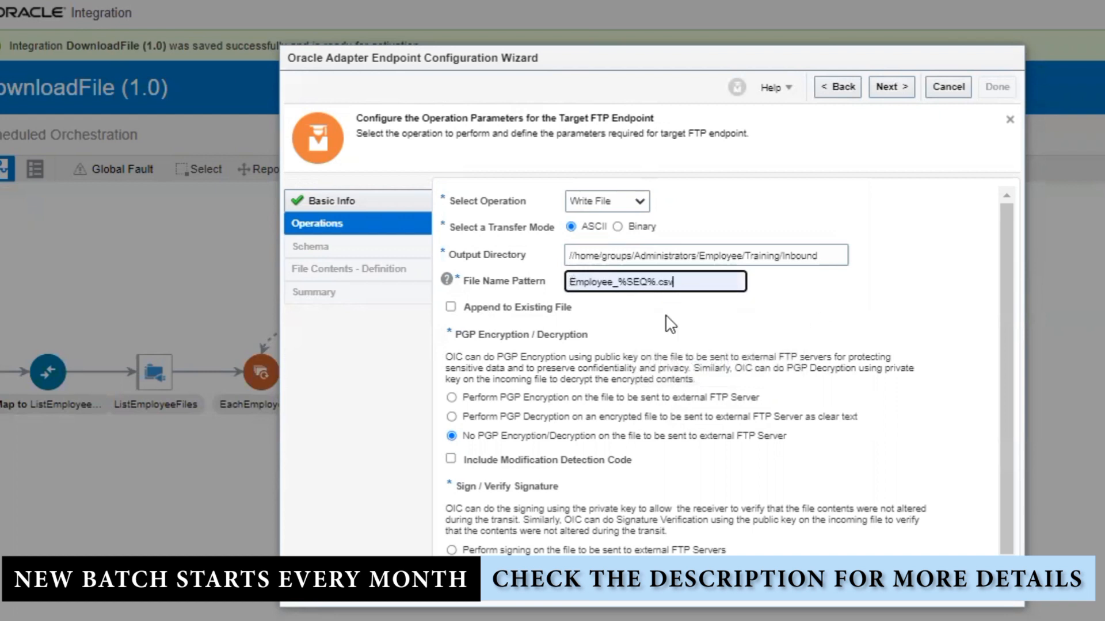
pyautogui.click(891, 92)
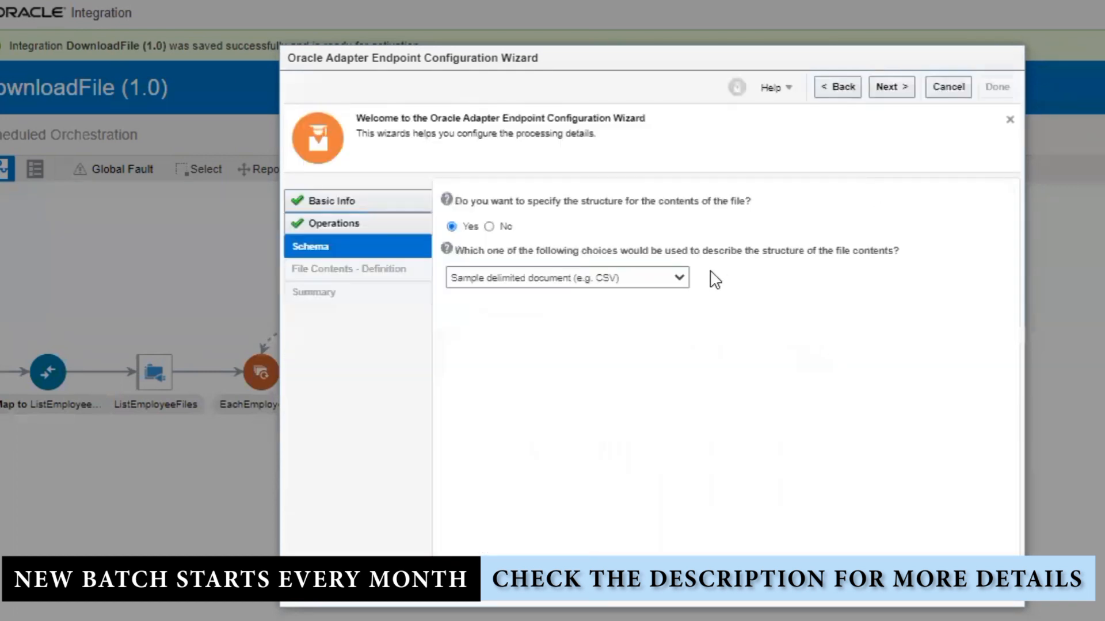
# - Keep the sample delimited document (CSV) structure and load Employee_800049.csv as the endpoint's delimited data file
pyautogui.click(891, 91)
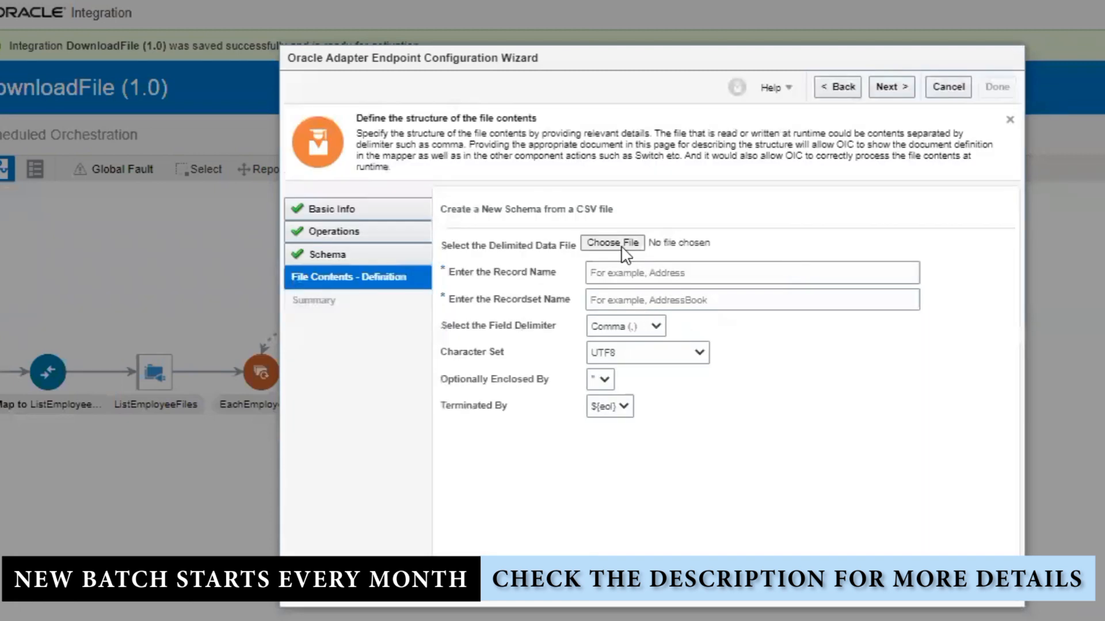
pyautogui.click(612, 243)
pyautogui.click(567, 180)
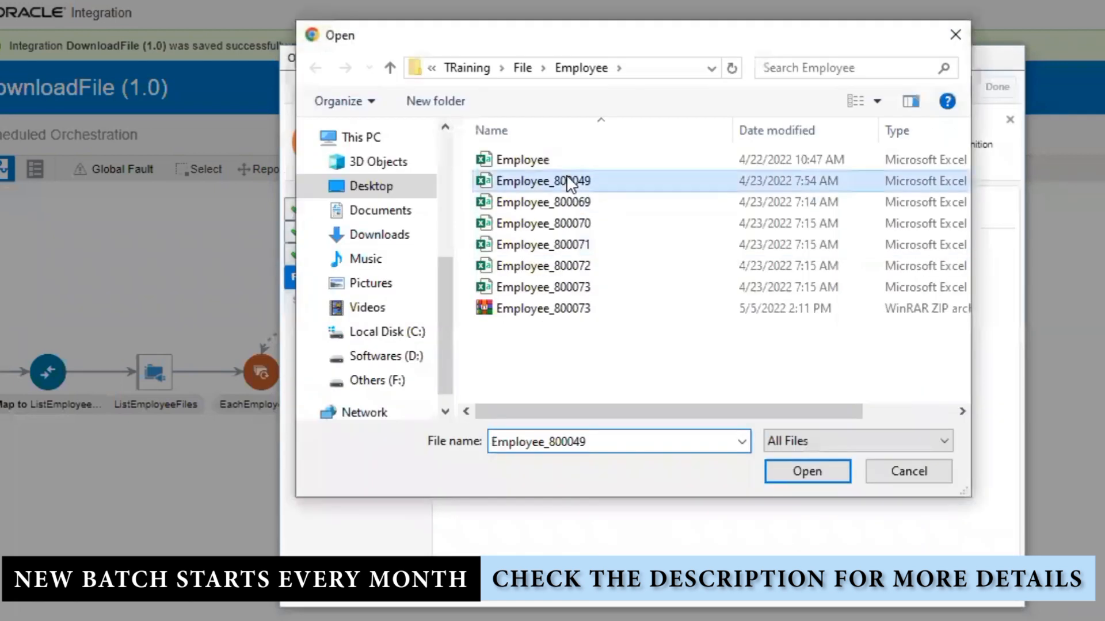
pyautogui.doubleClick(566, 179)
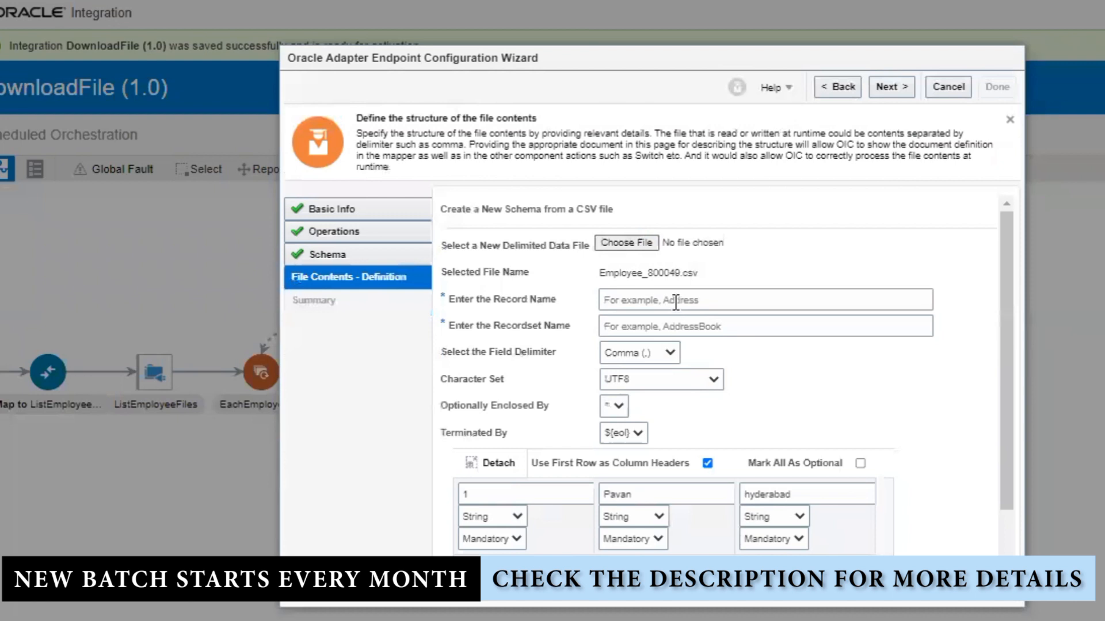
# - Stop using the first row as column headers and name the three columns ID, Name and Address
pyautogui.click(676, 301)
pyautogui.click(709, 464)
pyautogui.click(481, 496)
pyautogui.doubleClick(526, 492)
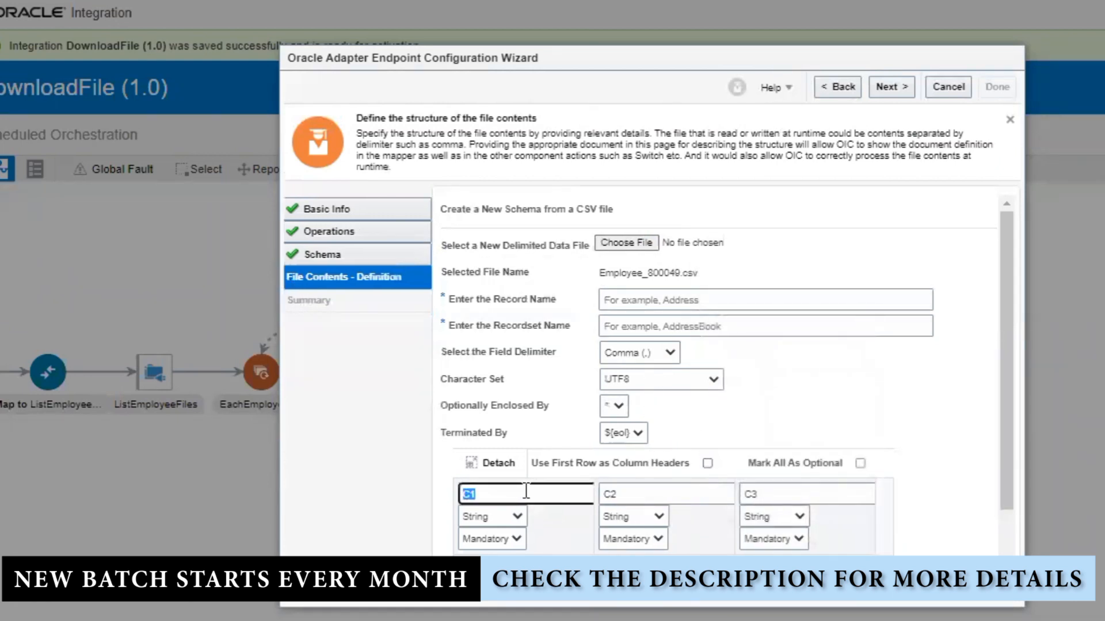
pyautogui.write('ID')
pyautogui.press('Tab')
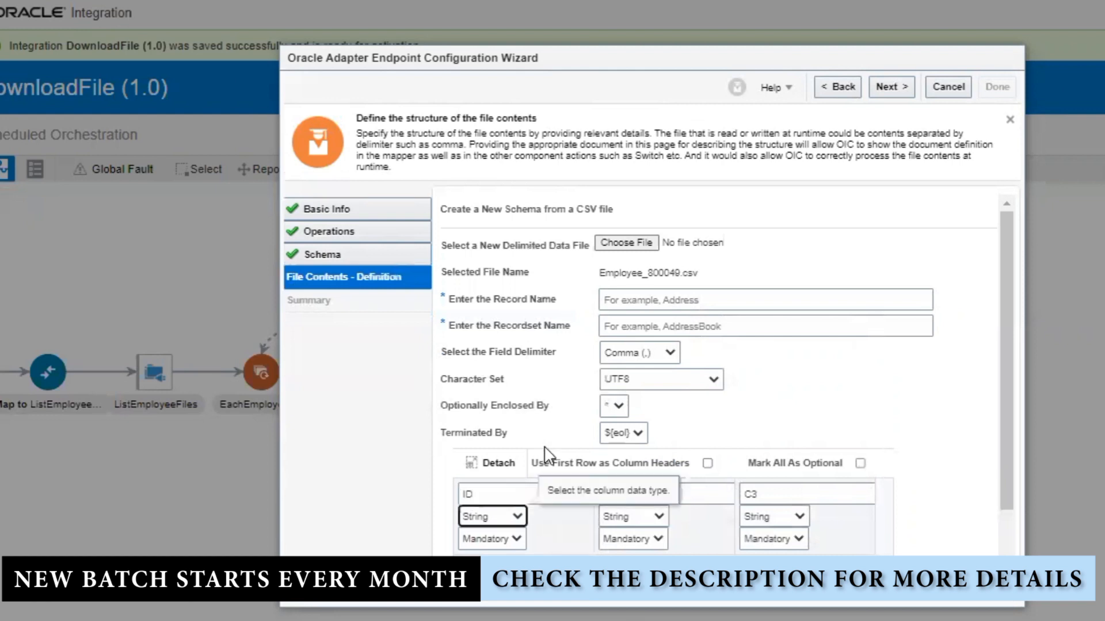
pyautogui.click(682, 497)
pyautogui.doubleClick(615, 495)
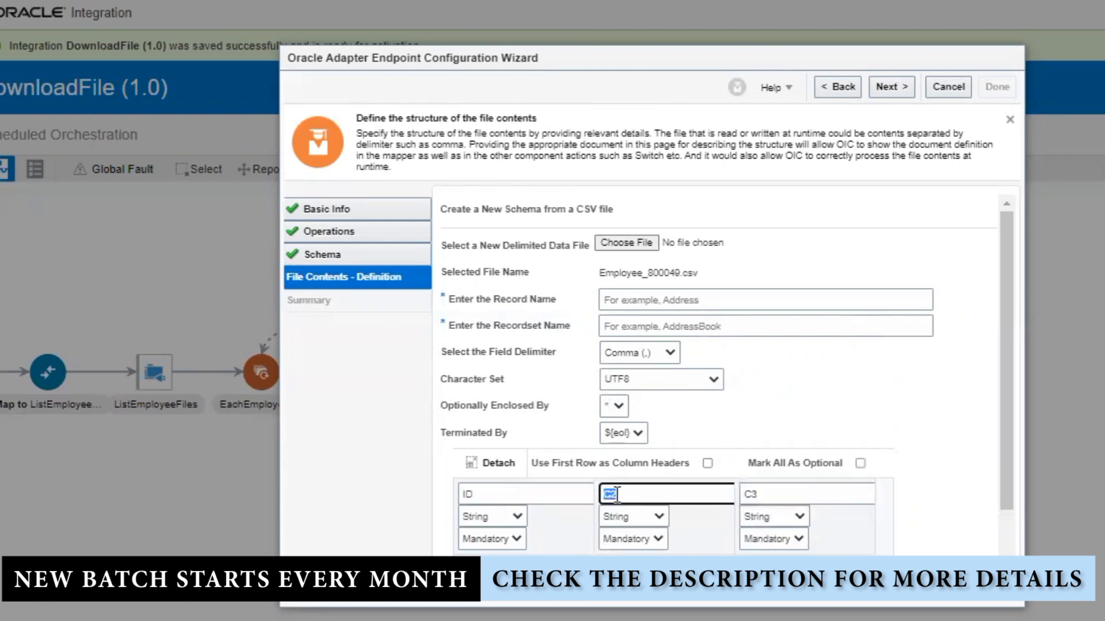
pyautogui.write('Name')
pyautogui.press('Tab')
pyautogui.write('Ad')
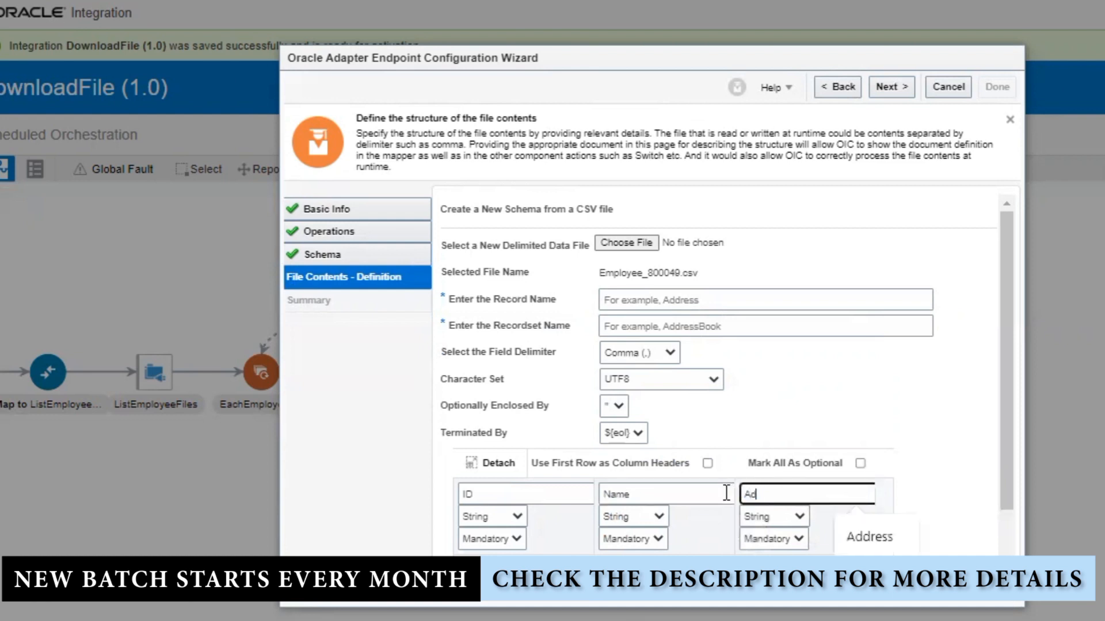
pyautogui.write('dress')
pyautogui.click(893, 408)
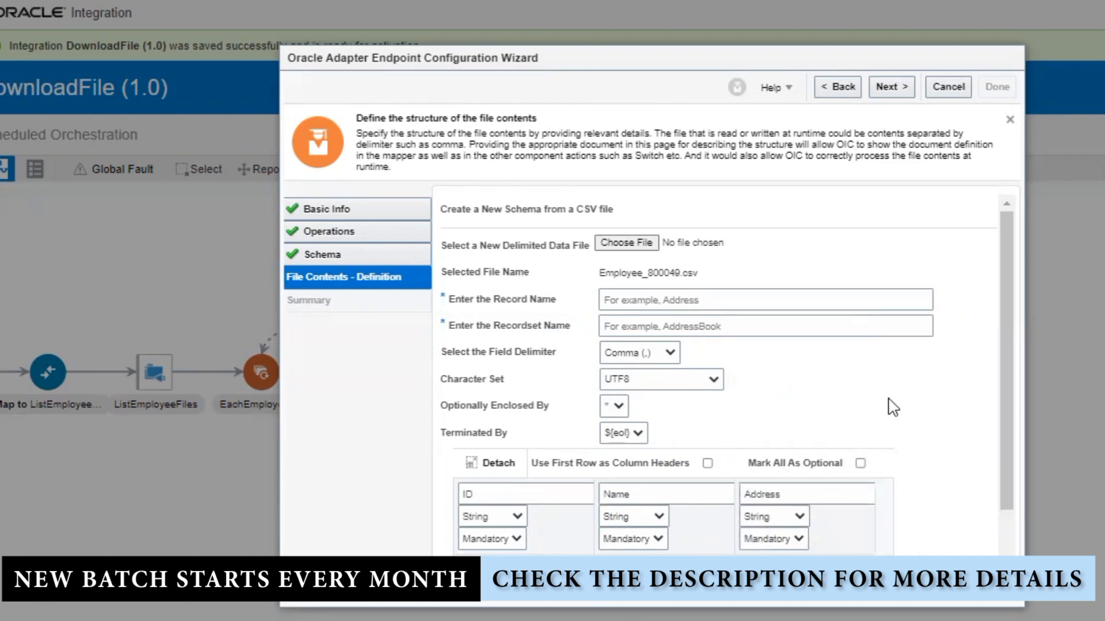
# - Set the record name to Employee and the recordset name to EmployeeRequest
pyautogui.click(694, 296)
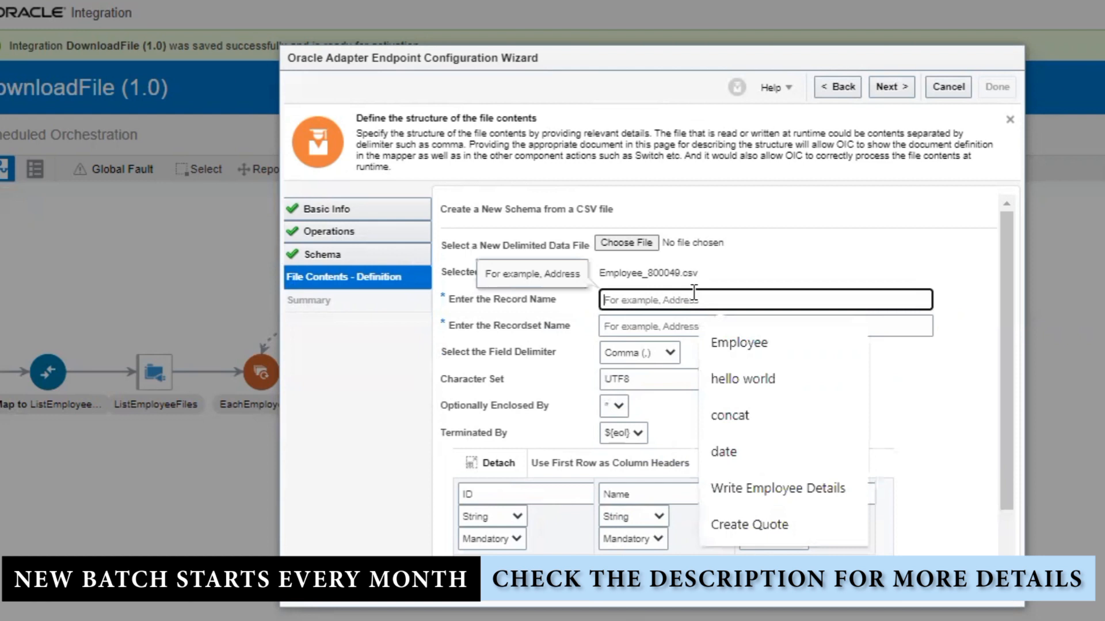
pyautogui.click(770, 346)
pyautogui.click(682, 326)
pyautogui.click(751, 368)
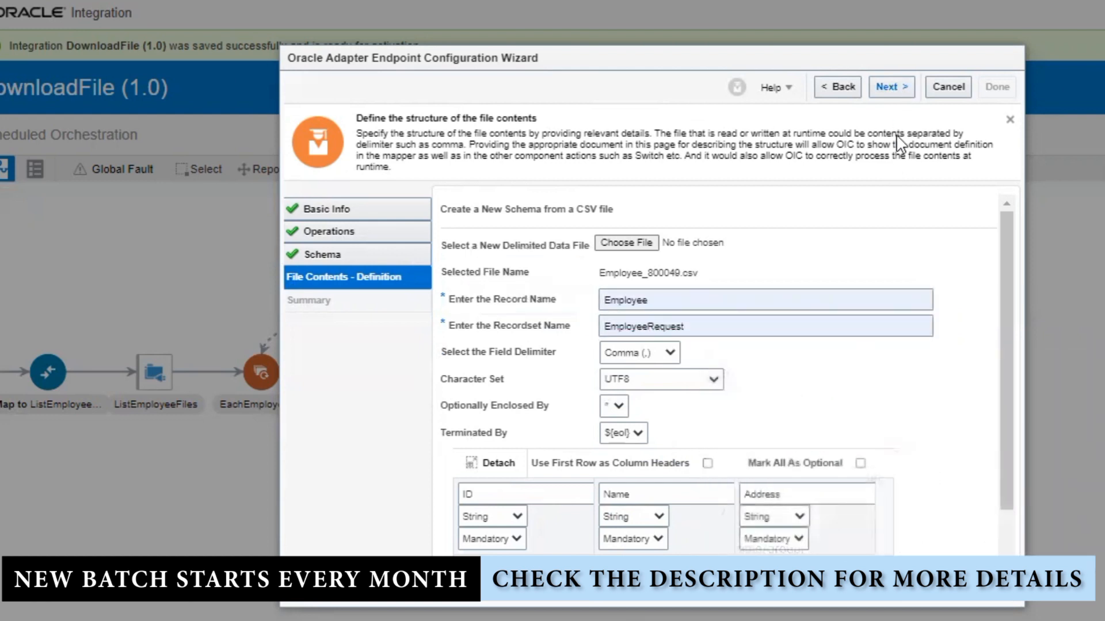
# - Try the Pipe and Single Space field delimiters, return the delimiter to Comma and check the column preview
pyautogui.click(656, 357)
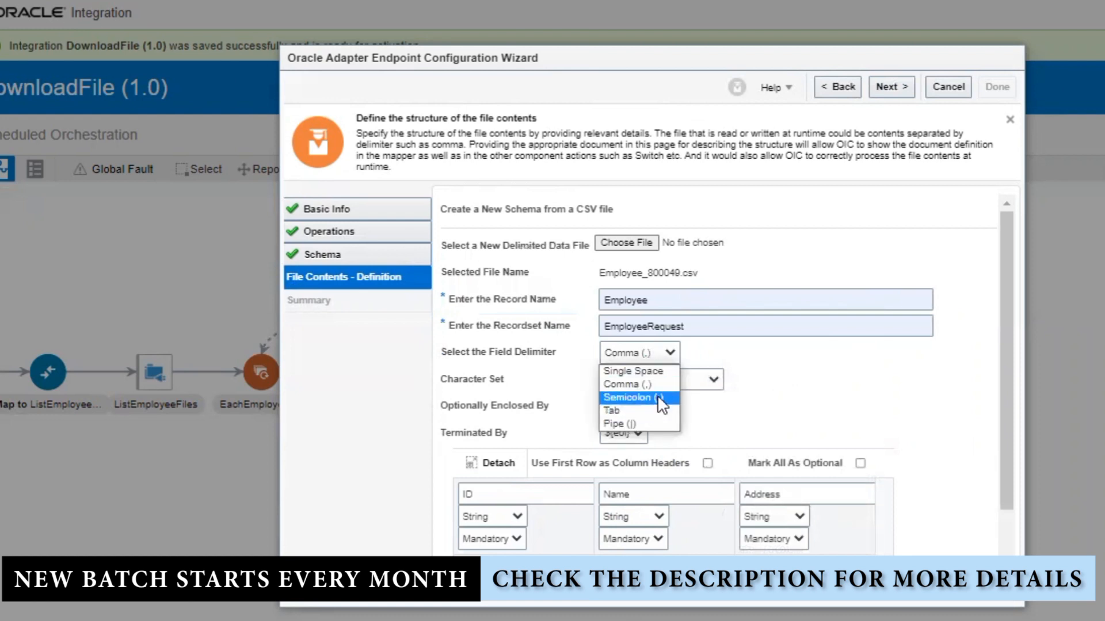
pyautogui.click(662, 424)
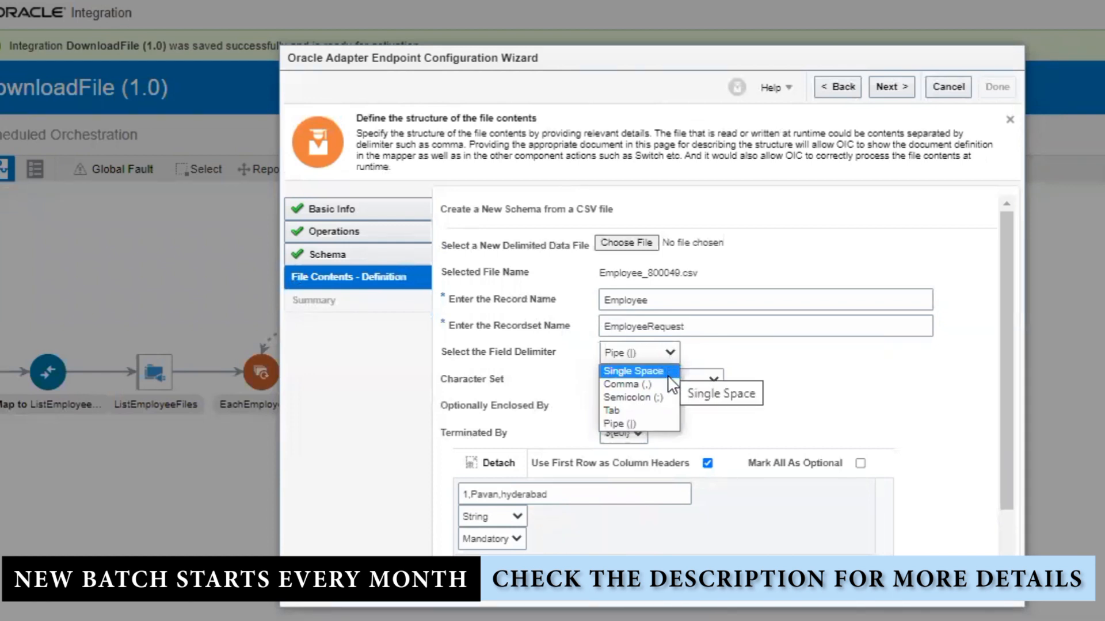
pyautogui.click(669, 371)
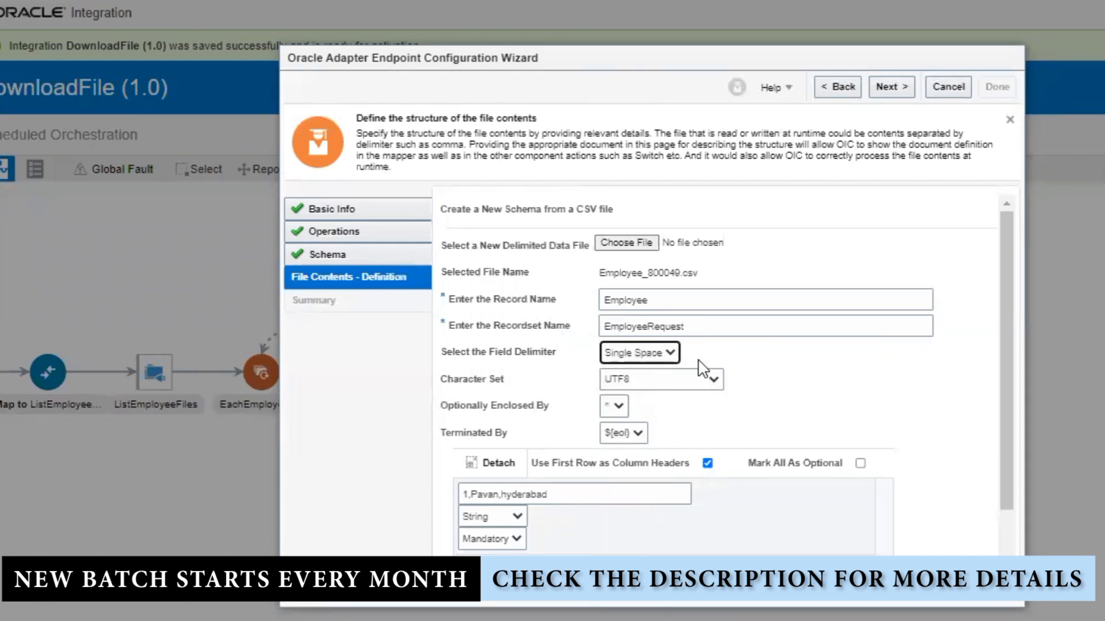
pyautogui.click(665, 353)
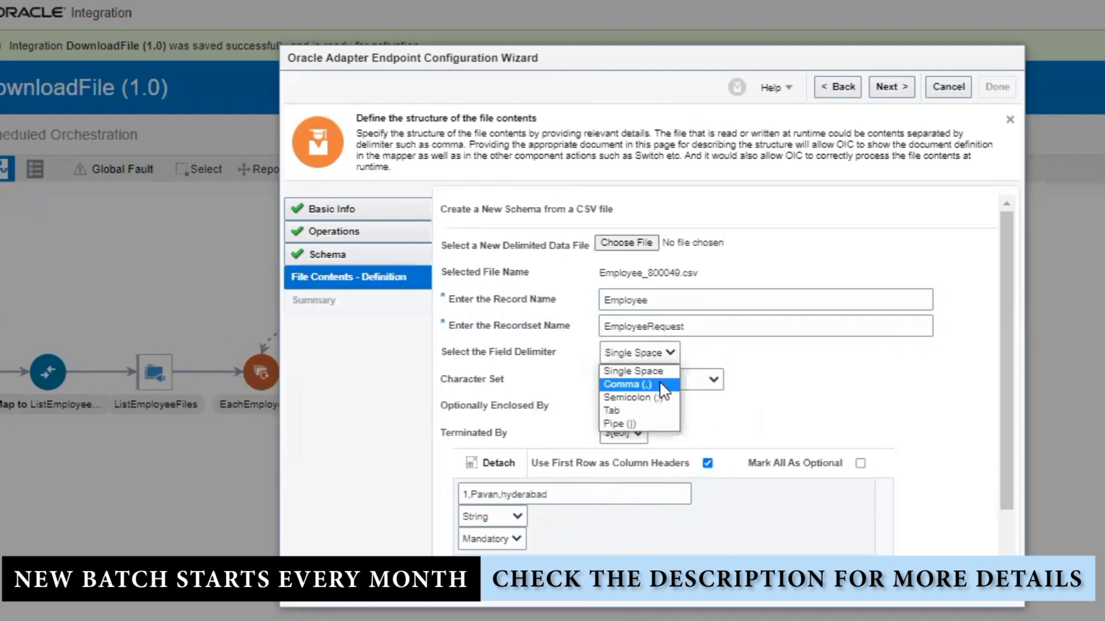
pyautogui.click(662, 384)
pyautogui.scroll(-2, 815, 378)
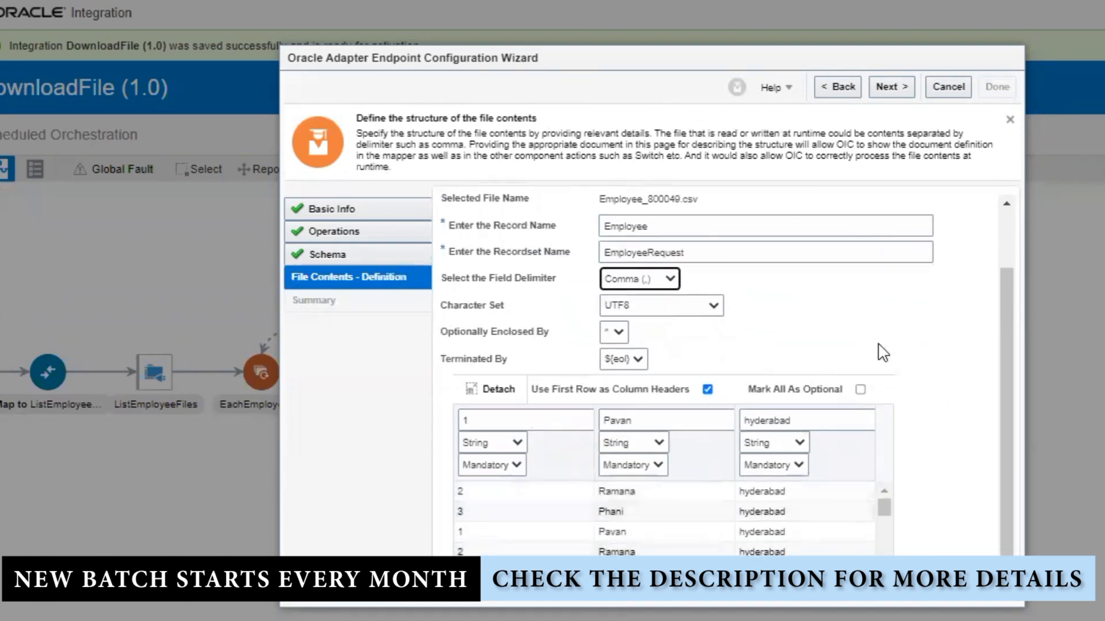
pyautogui.scroll(2, 880, 322)
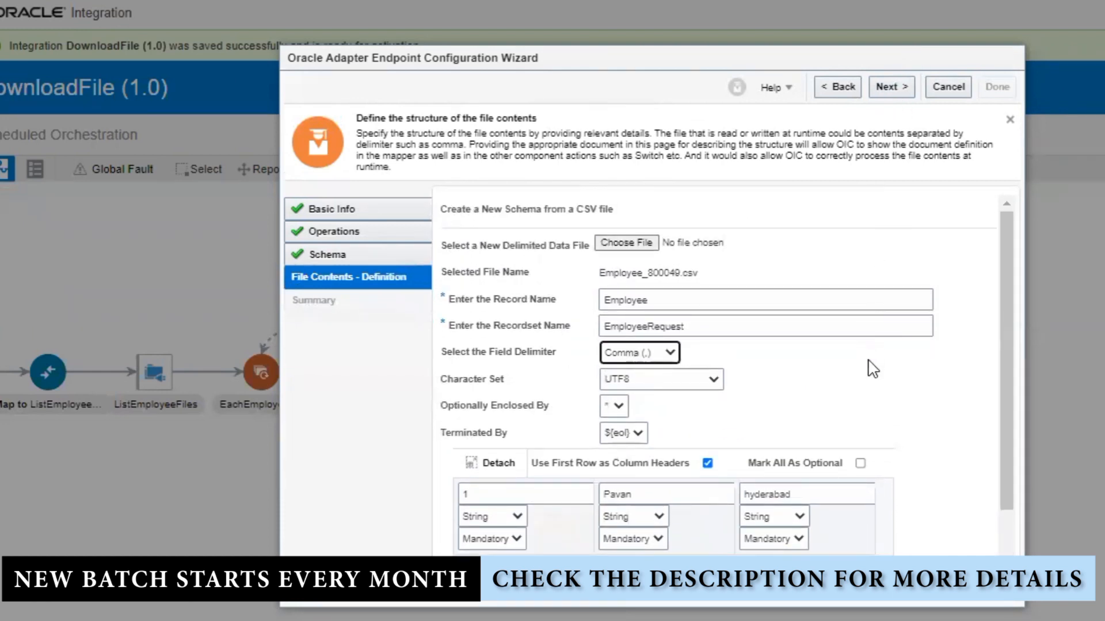
# - Try to proceed with the first row as column headers, dismiss the error and turn that option off
pyautogui.click(876, 85)
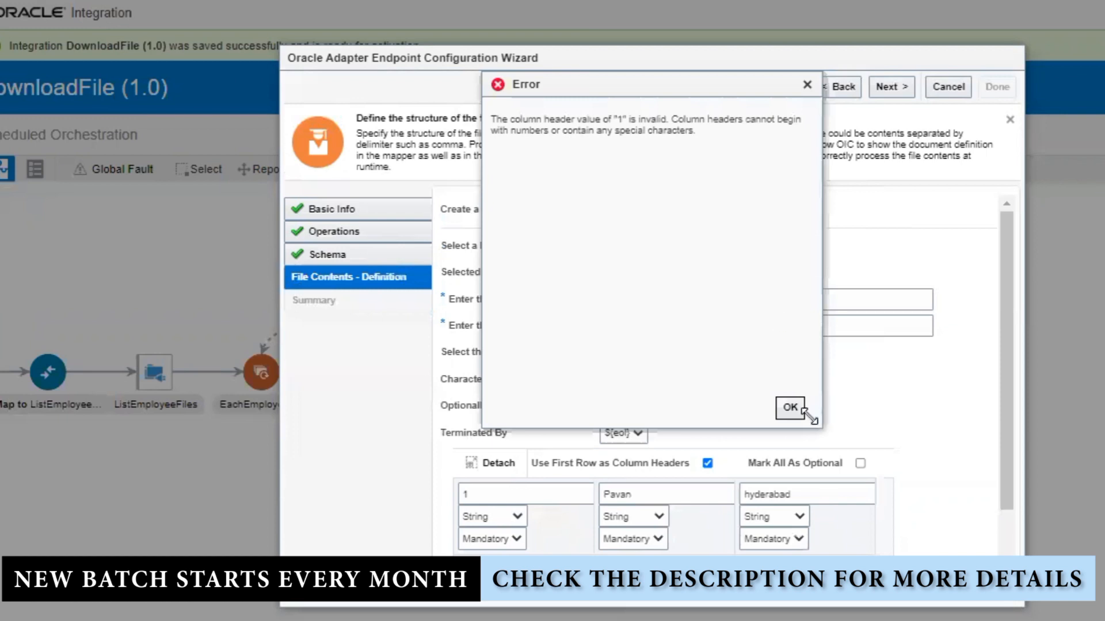
pyautogui.click(790, 408)
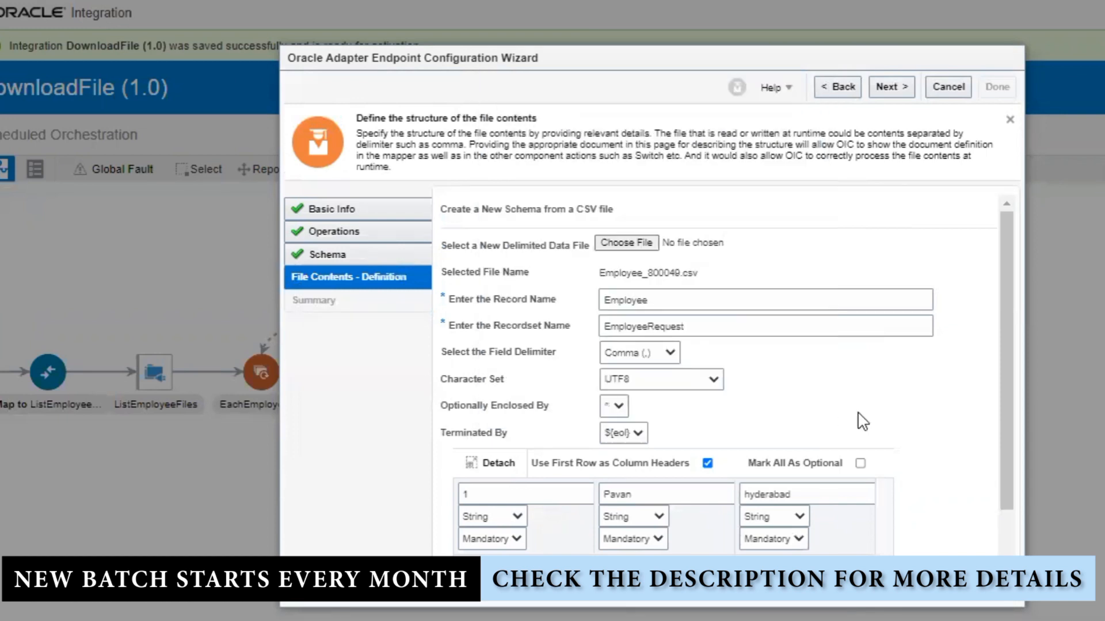
pyautogui.scroll(-1, 863, 422)
pyautogui.click(708, 390)
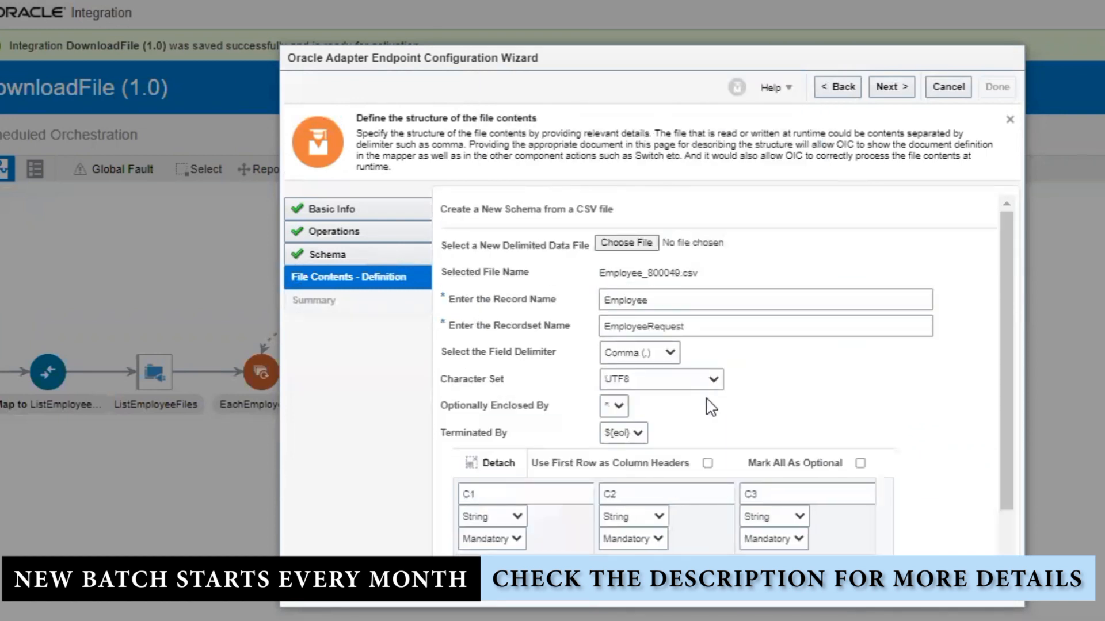
# - Try the Semicolon field delimiter with first-row column headers off and set the delimiter back to Comma
pyautogui.click(678, 361)
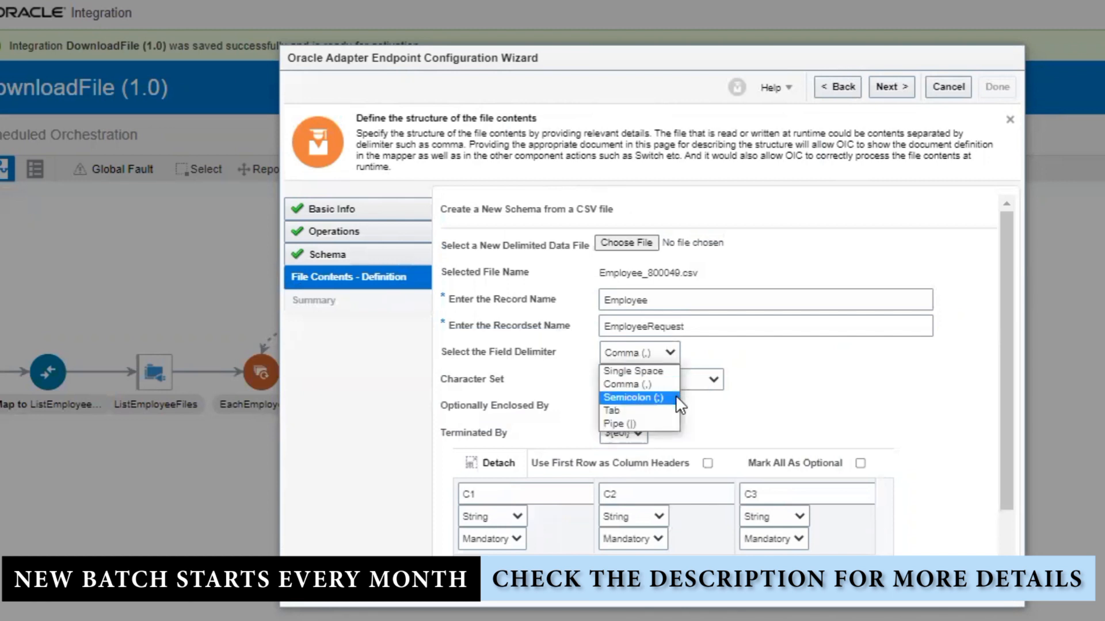
pyautogui.click(677, 398)
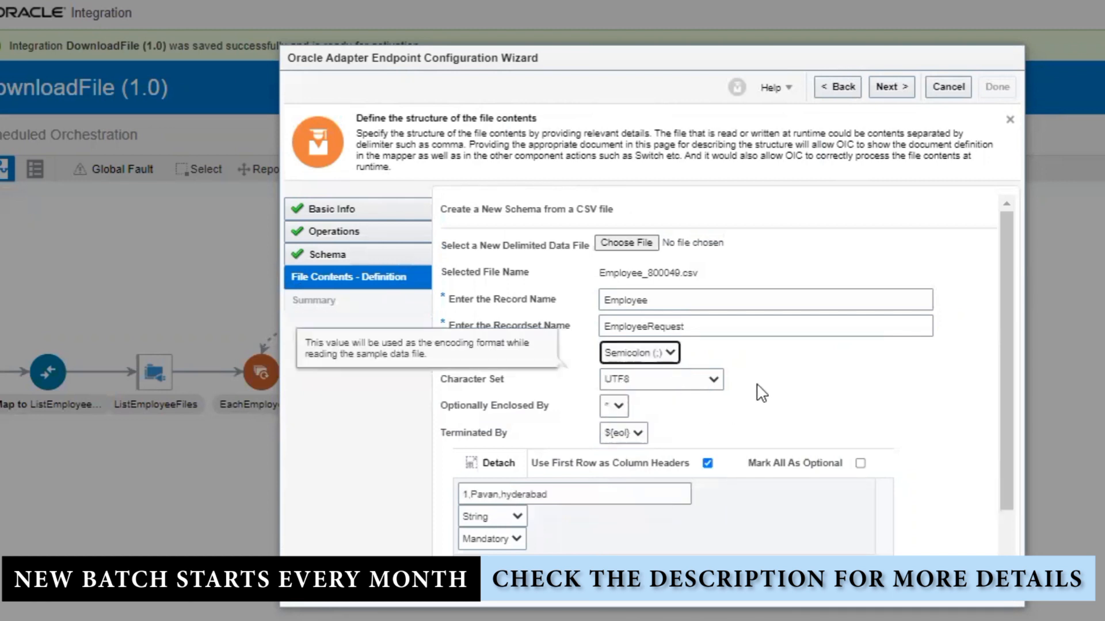
pyautogui.scroll(-1, 760, 389)
pyautogui.click(715, 392)
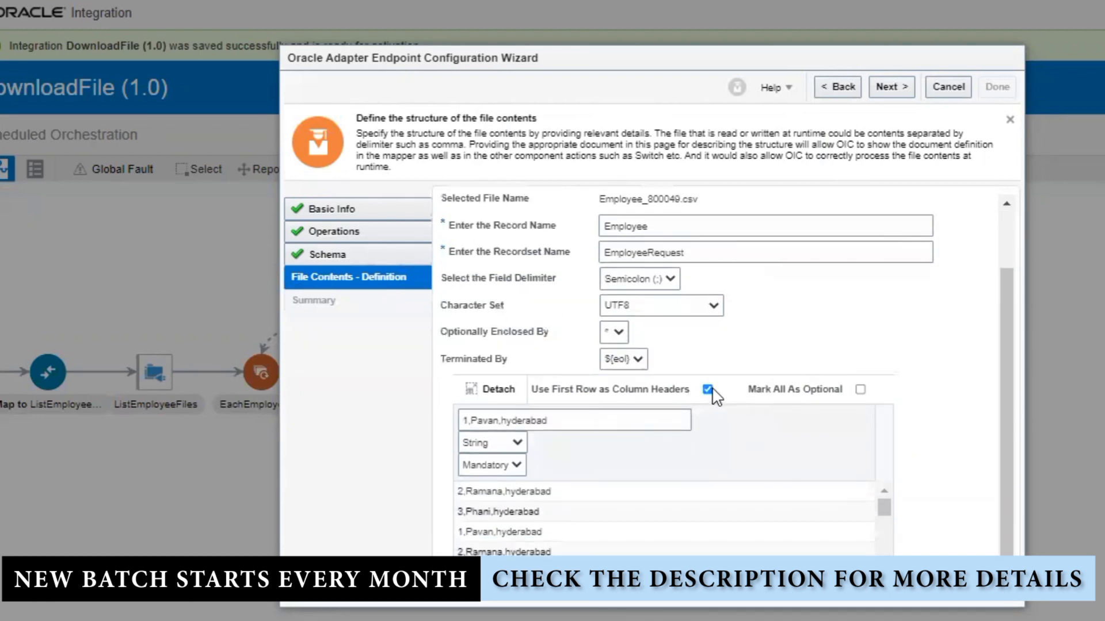
pyautogui.click(709, 390)
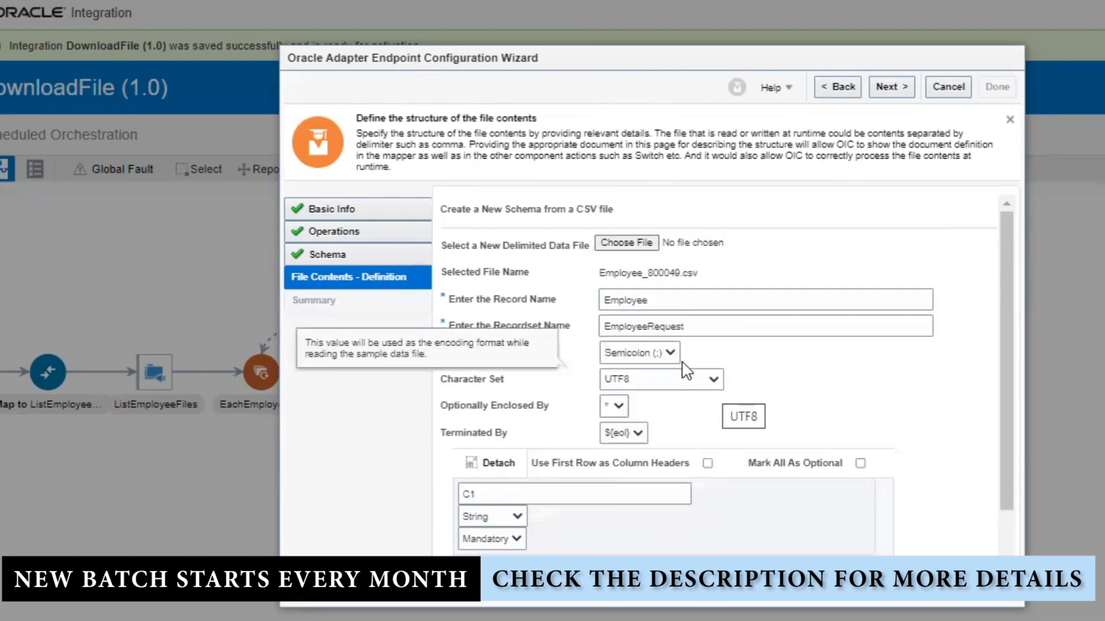
pyautogui.click(670, 353)
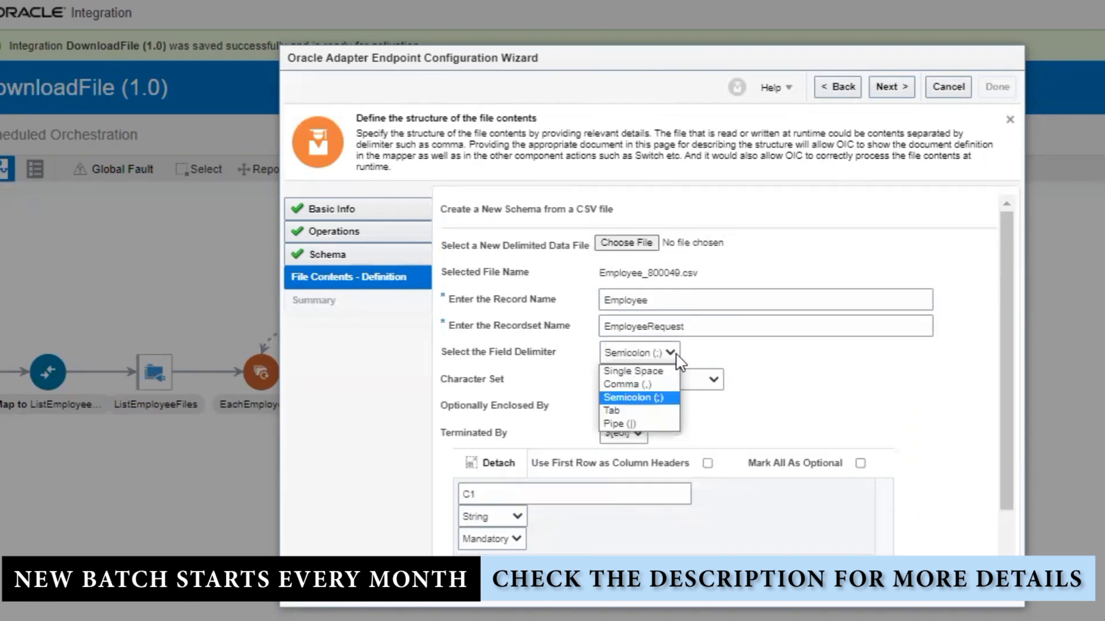
pyautogui.click(659, 385)
# - Turn off first-row column headers, name the columns ID, Name and Address, and finish the WriteChunkedFiles endpoint configuration
pyautogui.scroll(-1, 772, 387)
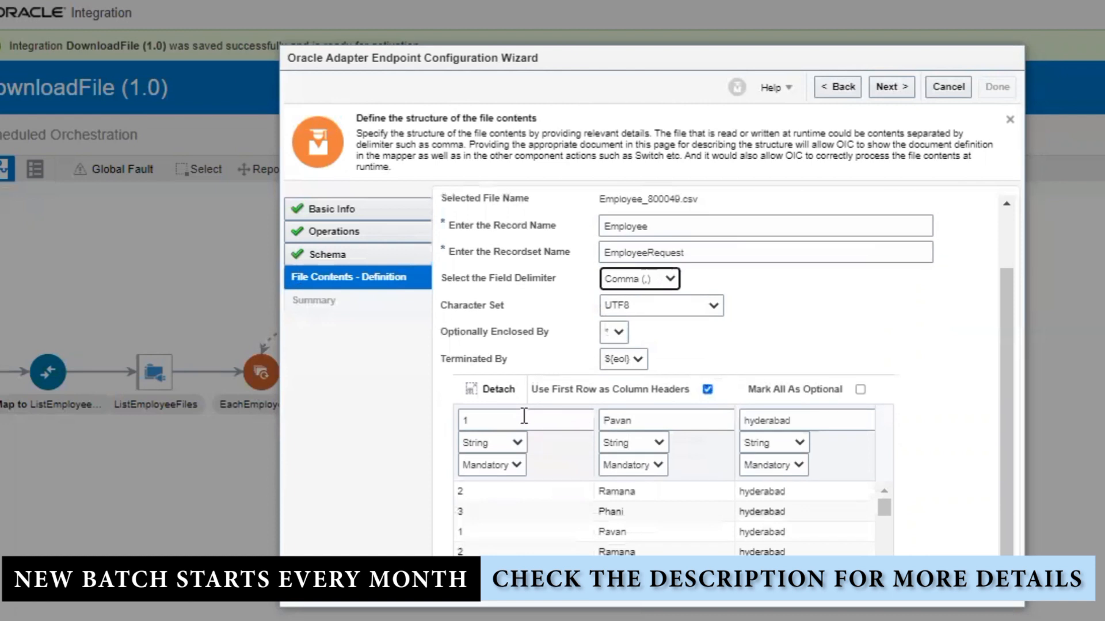
pyautogui.click(707, 390)
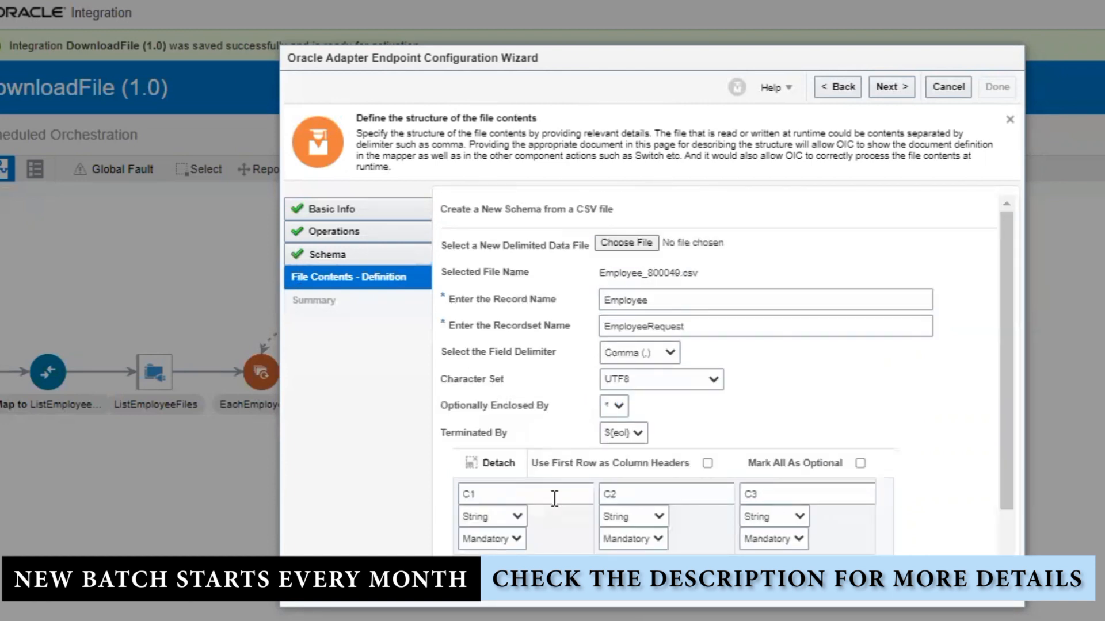
pyautogui.moveTo(514, 493); pyautogui.dragTo(393, 493)
pyautogui.write('ID')
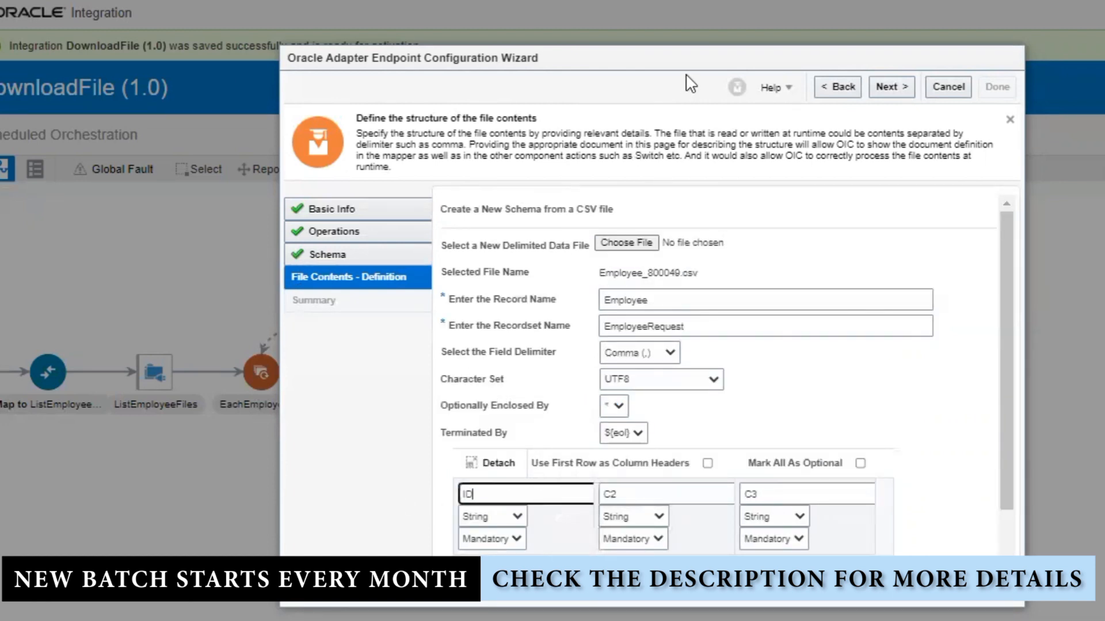
pyautogui.press('Tab')
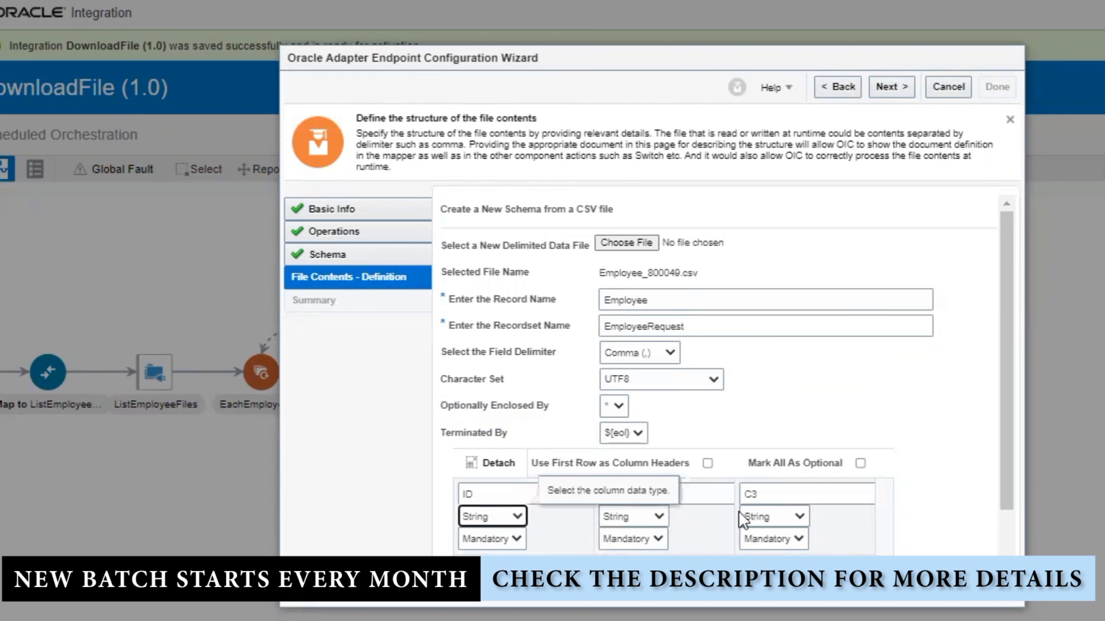
pyautogui.moveTo(696, 488); pyautogui.dragTo(538, 492)
pyautogui.write('Nam')
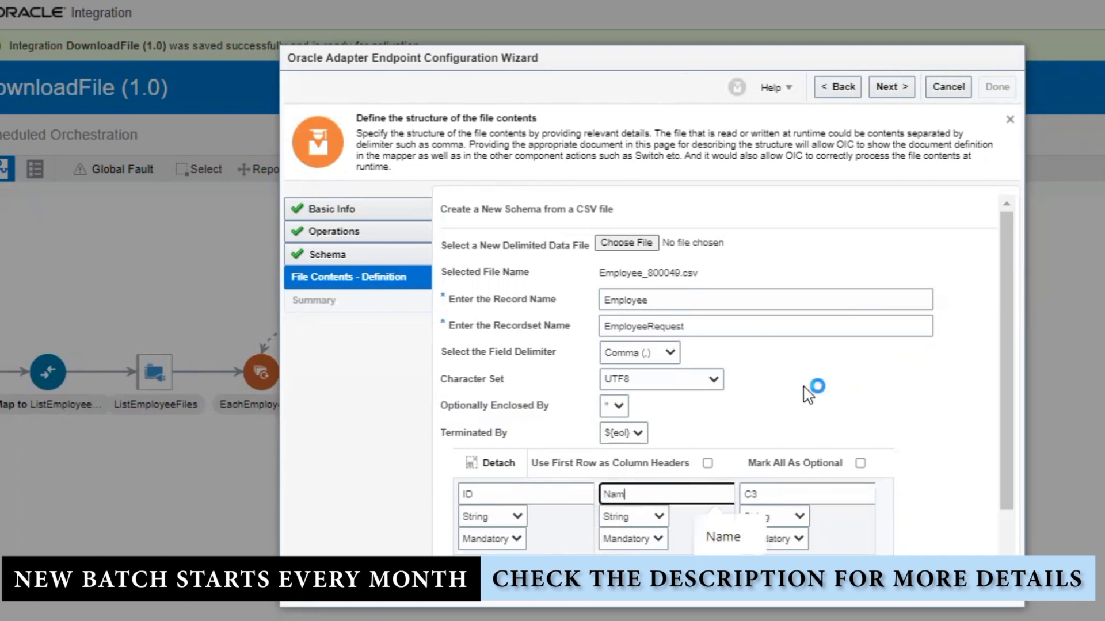
pyautogui.write('e')
pyautogui.moveTo(789, 498); pyautogui.dragTo(697, 500)
pyautogui.write('A')
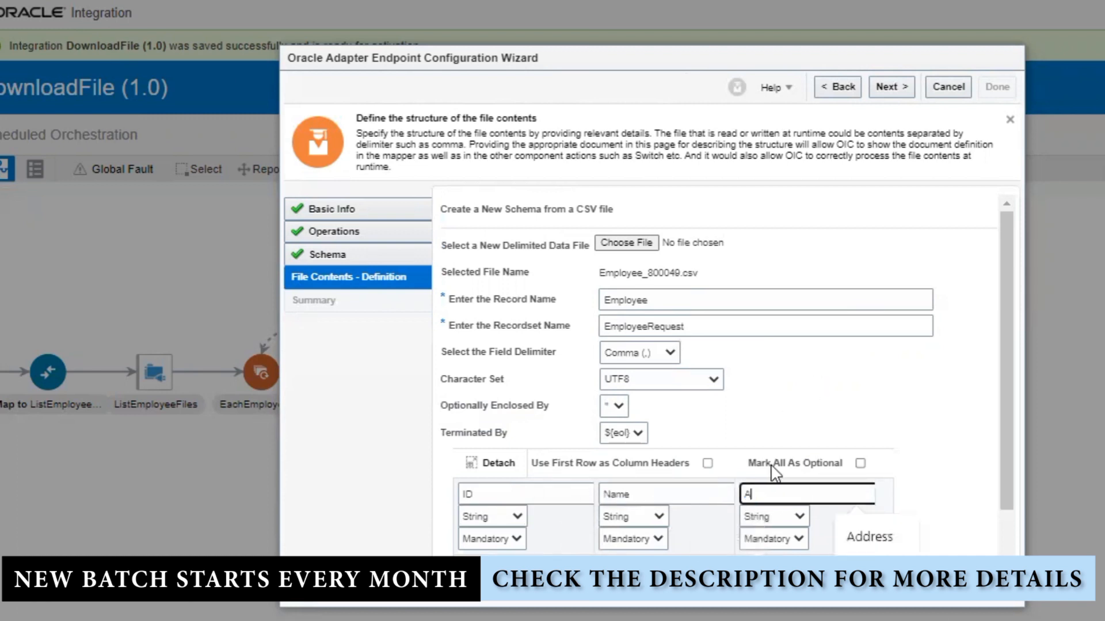
pyautogui.write('ddress')
pyautogui.moveTo(1007, 381); pyautogui.dragTo(937, 406)
pyautogui.scroll(-1, 942, 416)
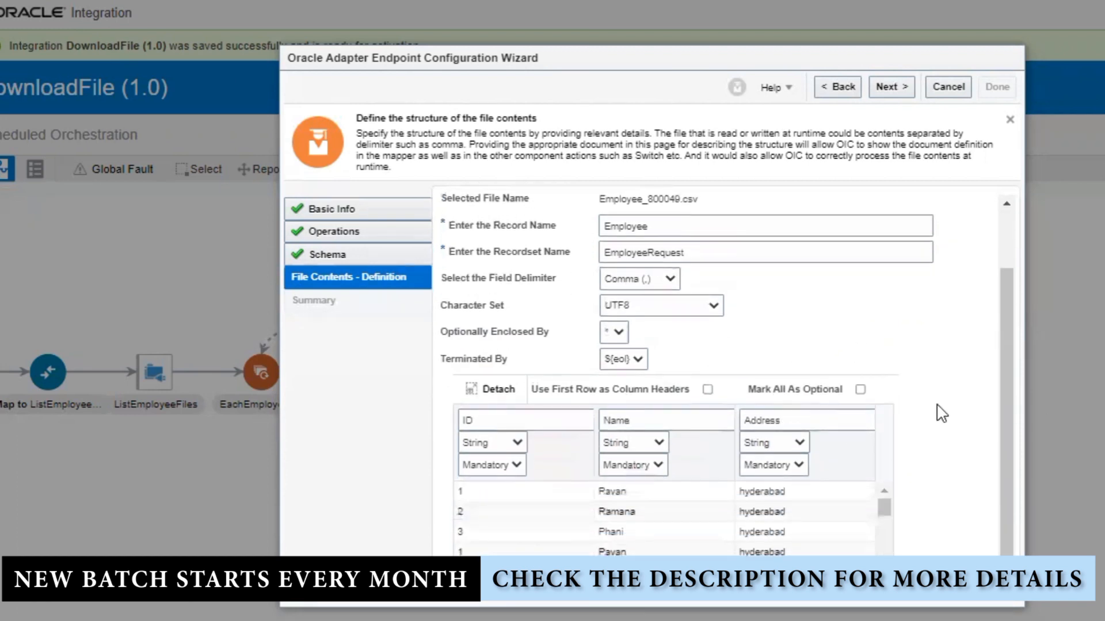
pyautogui.click(893, 86)
pyautogui.click(996, 87)
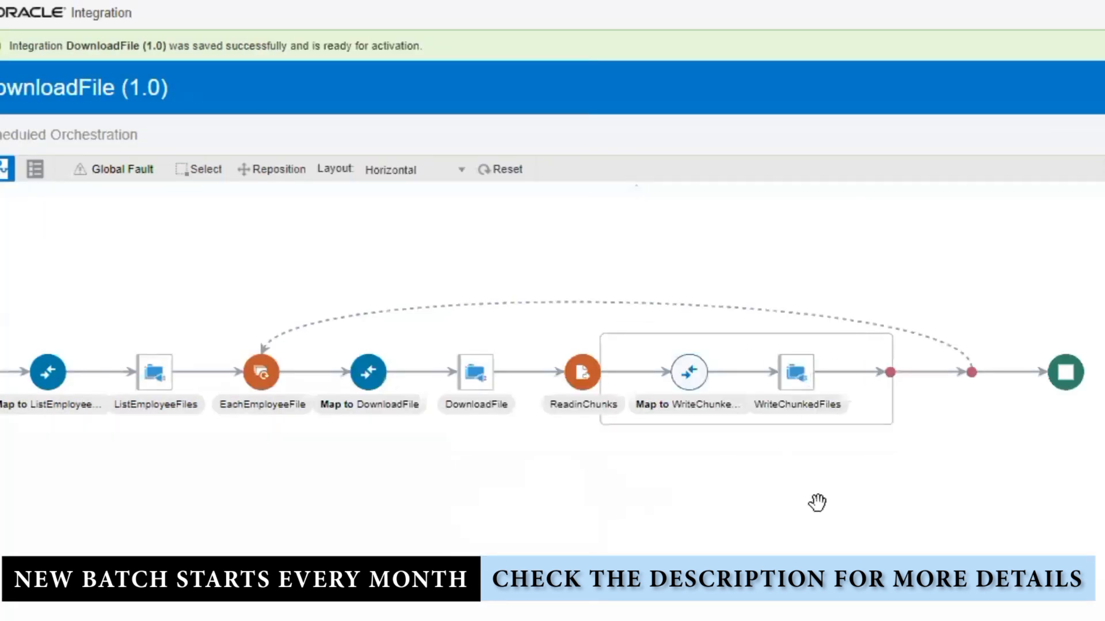
# - Edit the WriteChunkedFiles mapping and map the Employee element under EmployeeRequest in the ReadinChunks response to the matching target element
pyautogui.click(690, 372)
pyautogui.click(718, 352)
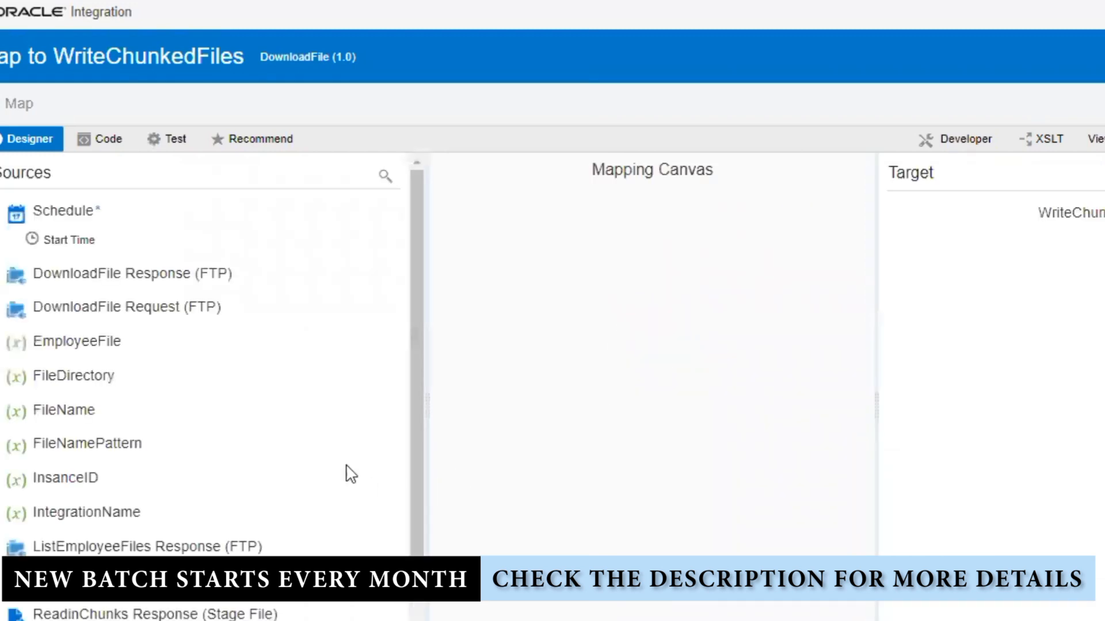
pyautogui.scroll(-2, 294, 457)
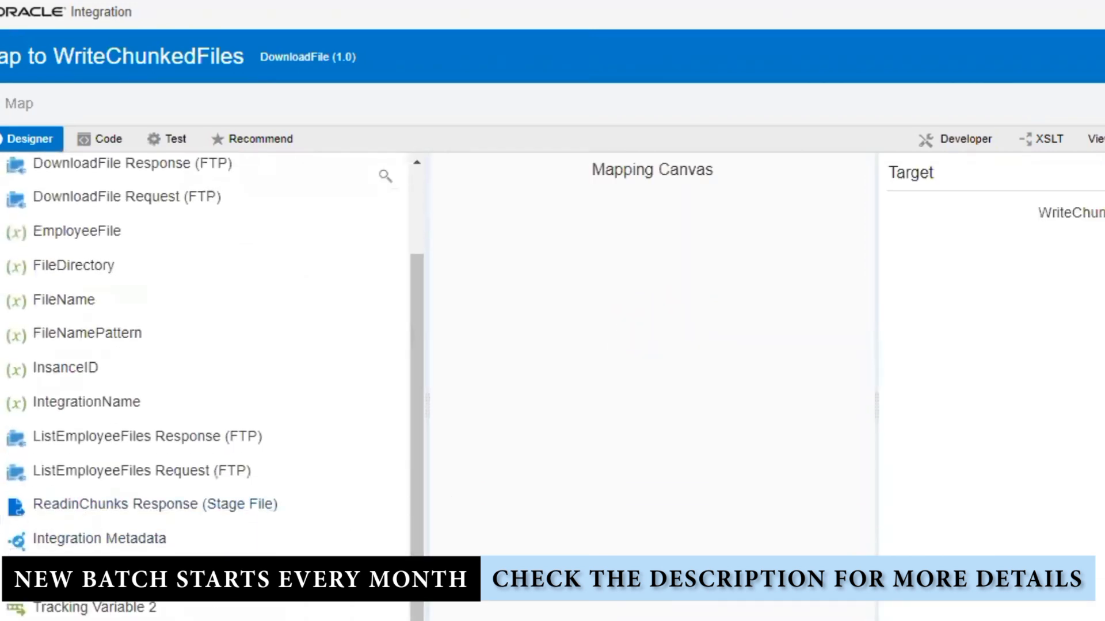
pyautogui.click(4, 508)
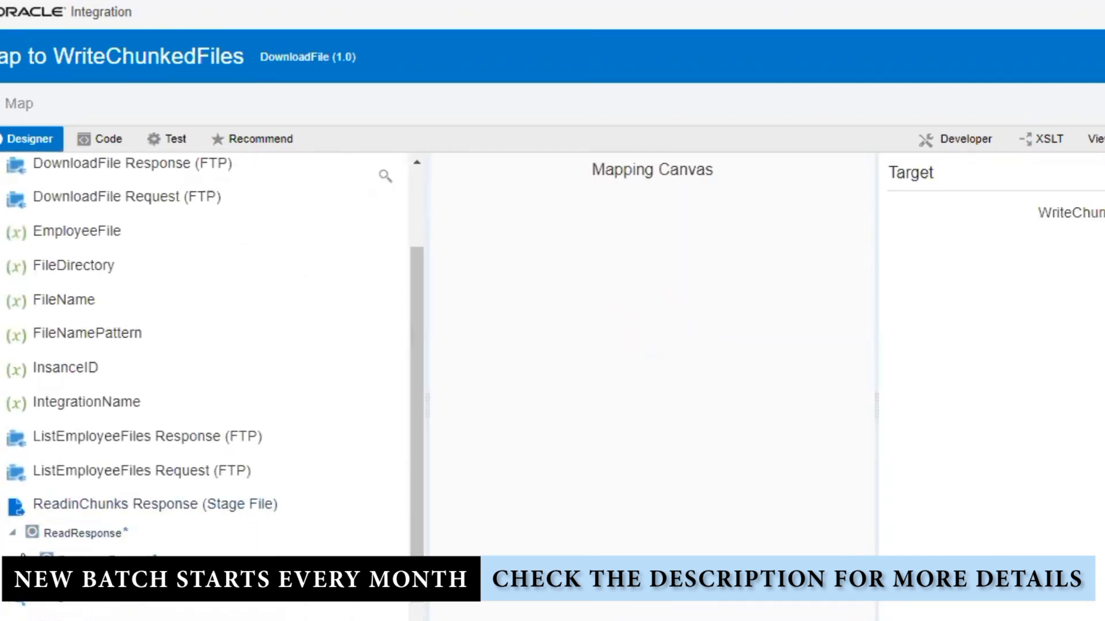
pyautogui.scroll(-1, 161, 547)
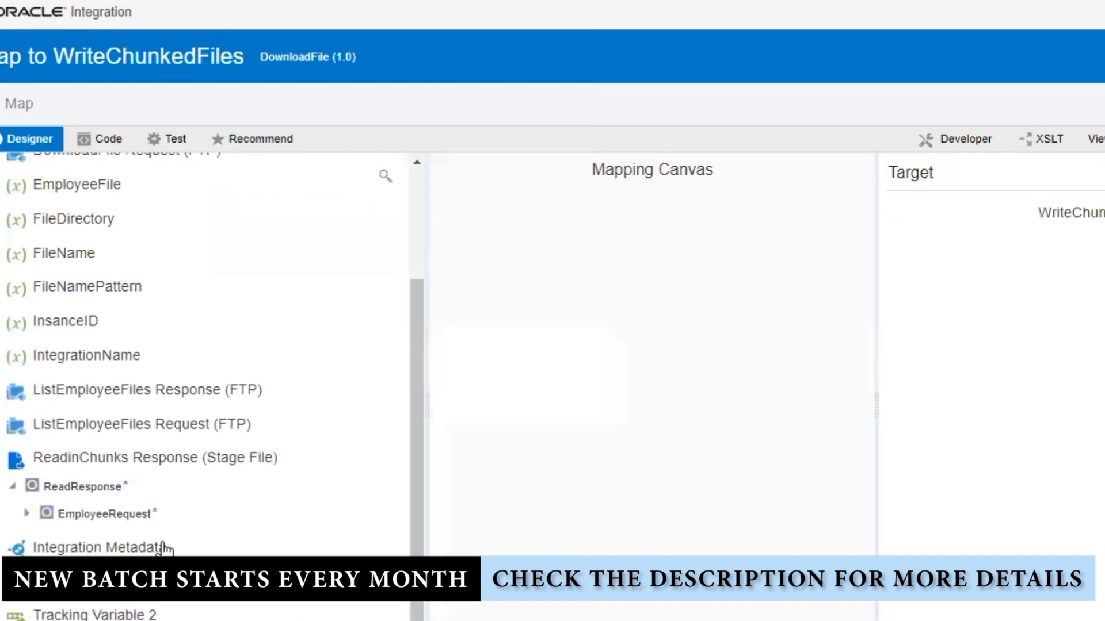
pyautogui.click(27, 507)
pyautogui.click(42, 534)
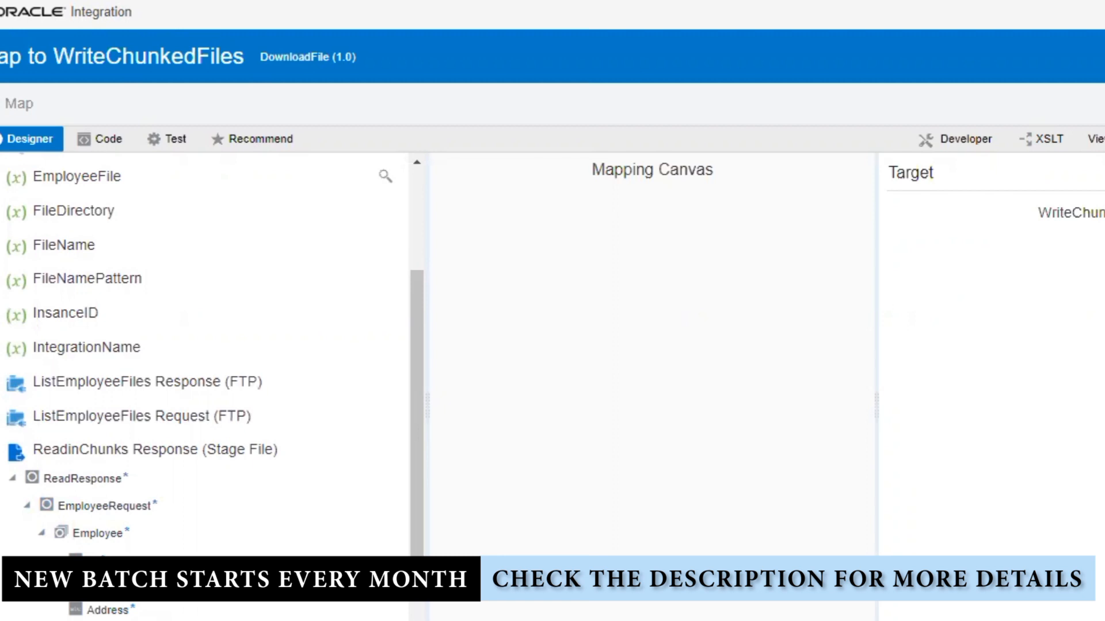
pyautogui.moveTo(115, 535); pyautogui.dragTo(1082, 293)
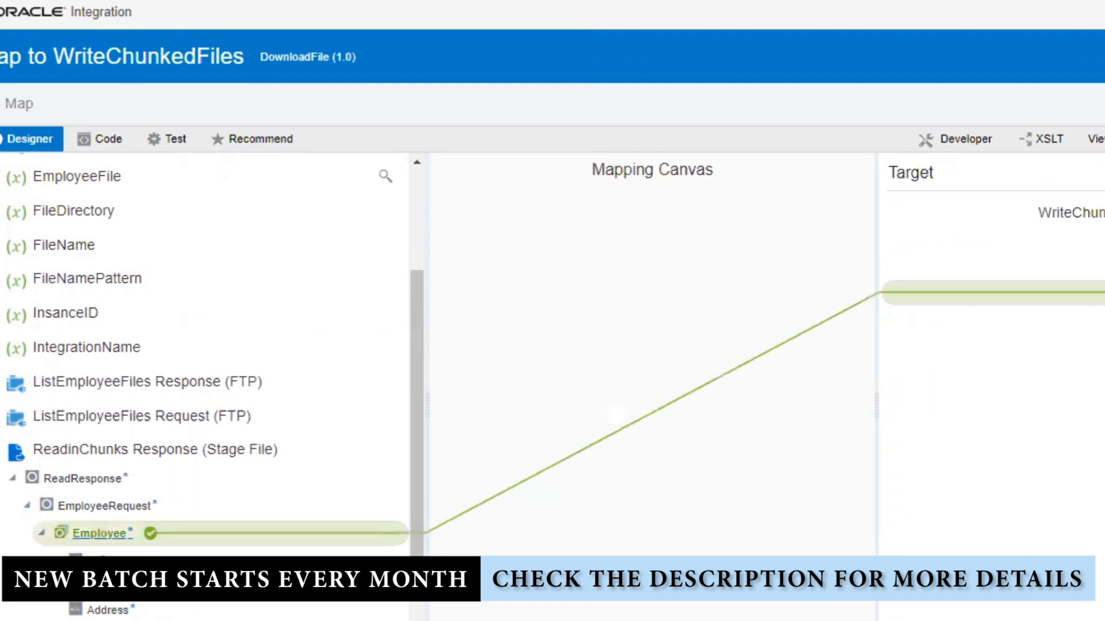
# - Map ID, Name and Address of the ReadinChunks Employee element to the matching WriteChunkedFiles target elements and save the mapping
pyautogui.scroll(-2, 239, 414)
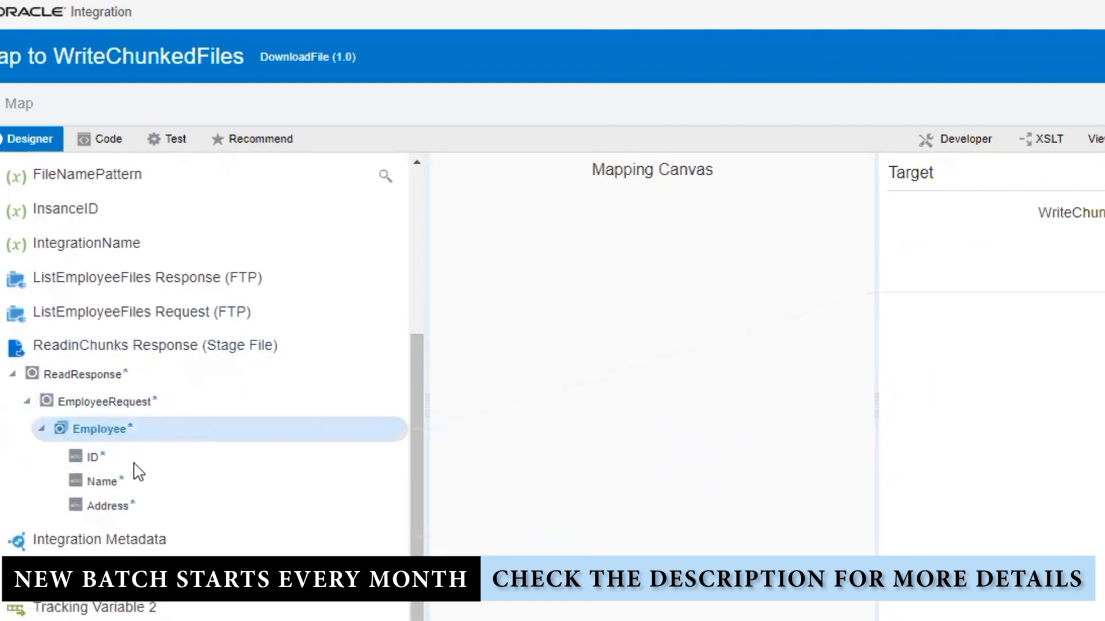
pyautogui.moveTo(450, 454); pyautogui.dragTo(978, 339)
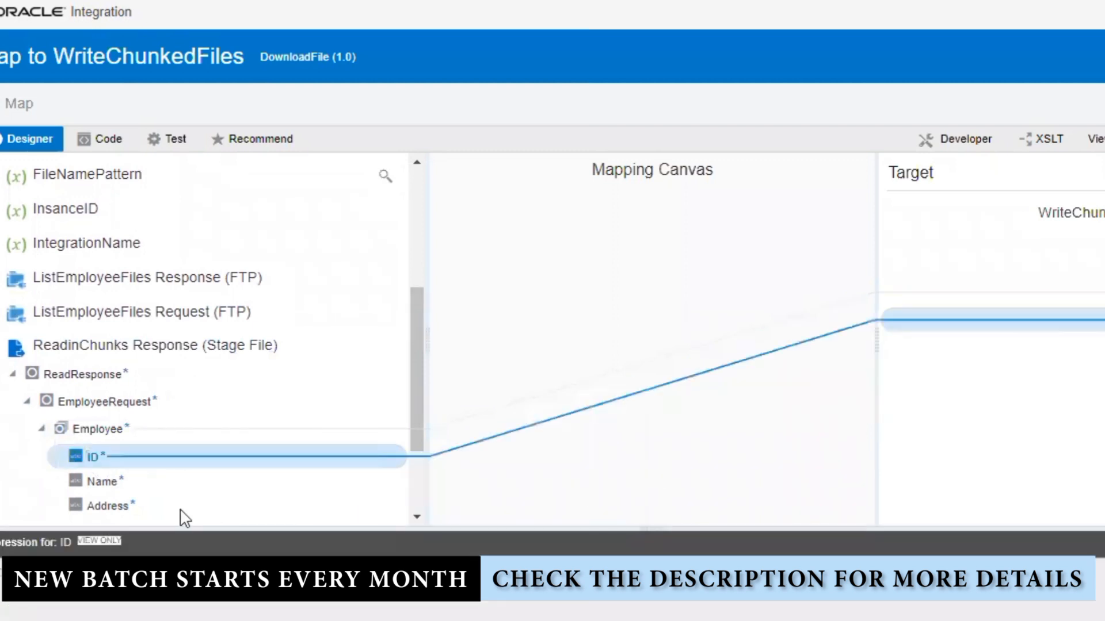
pyautogui.moveTo(260, 478); pyautogui.dragTo(978, 344)
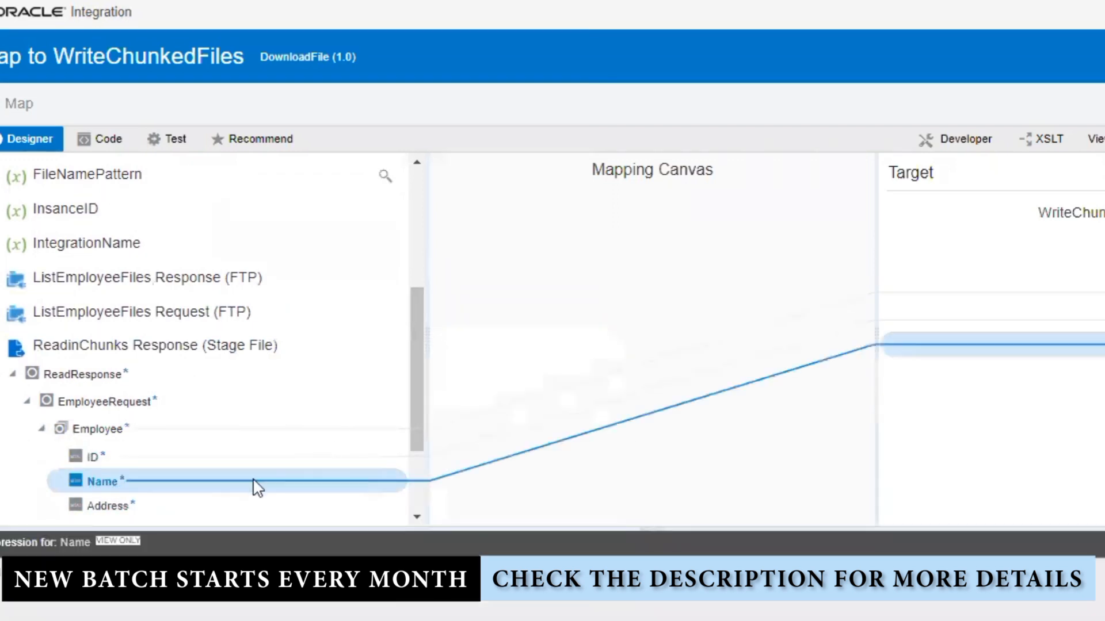
pyautogui.moveTo(123, 514); pyautogui.dragTo(1007, 368)
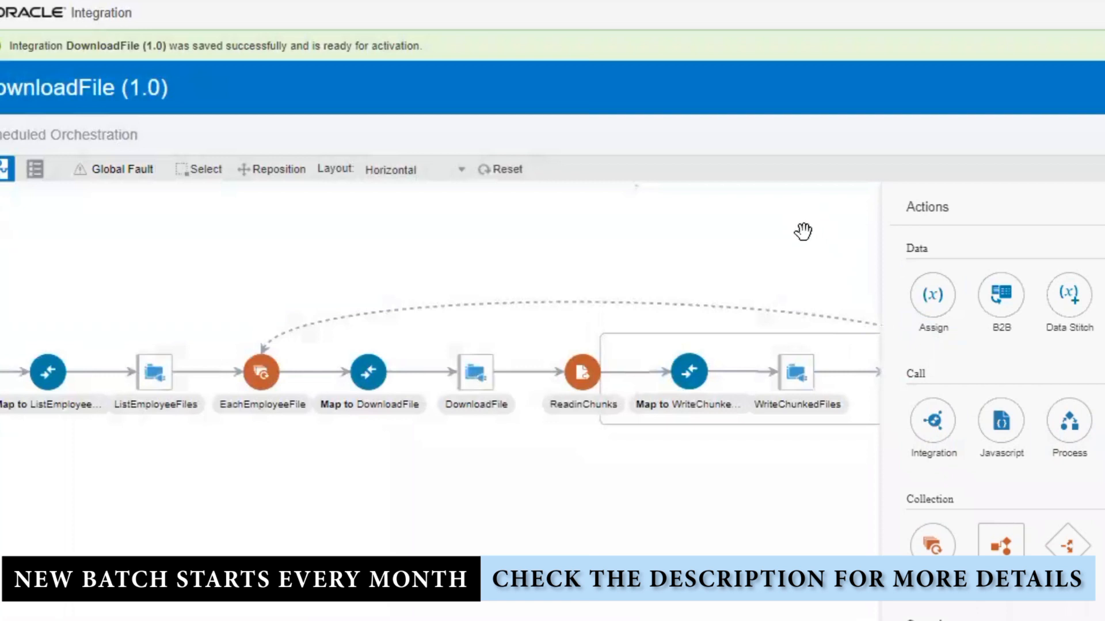
# - Add an FTP invoke after the ReadinChunks scope, inside the EachEmployeeFile loop, and name its endpoint DeleteEmployeeFile
pyautogui.click(857, 236)
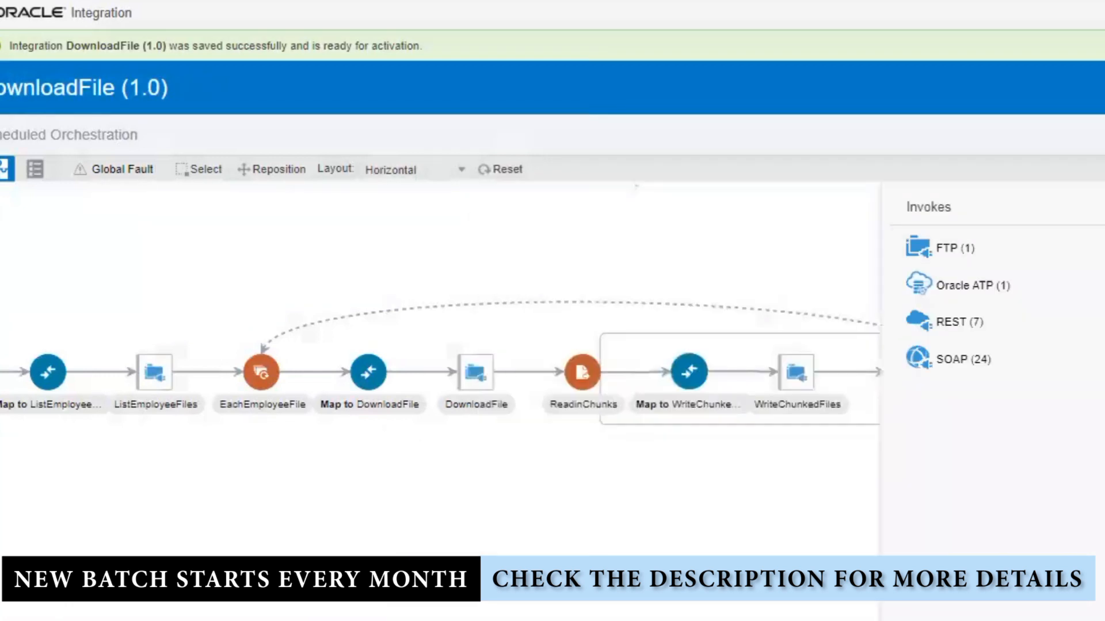
pyautogui.click(982, 254)
pyautogui.moveTo(1000, 303); pyautogui.dragTo(932, 374)
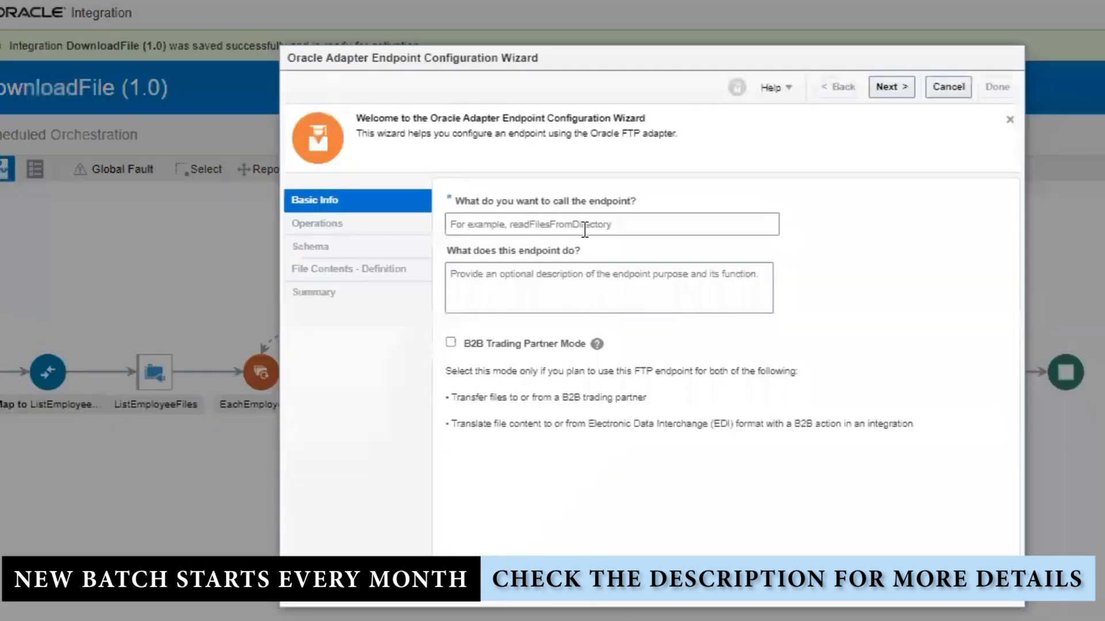
pyautogui.click(585, 230)
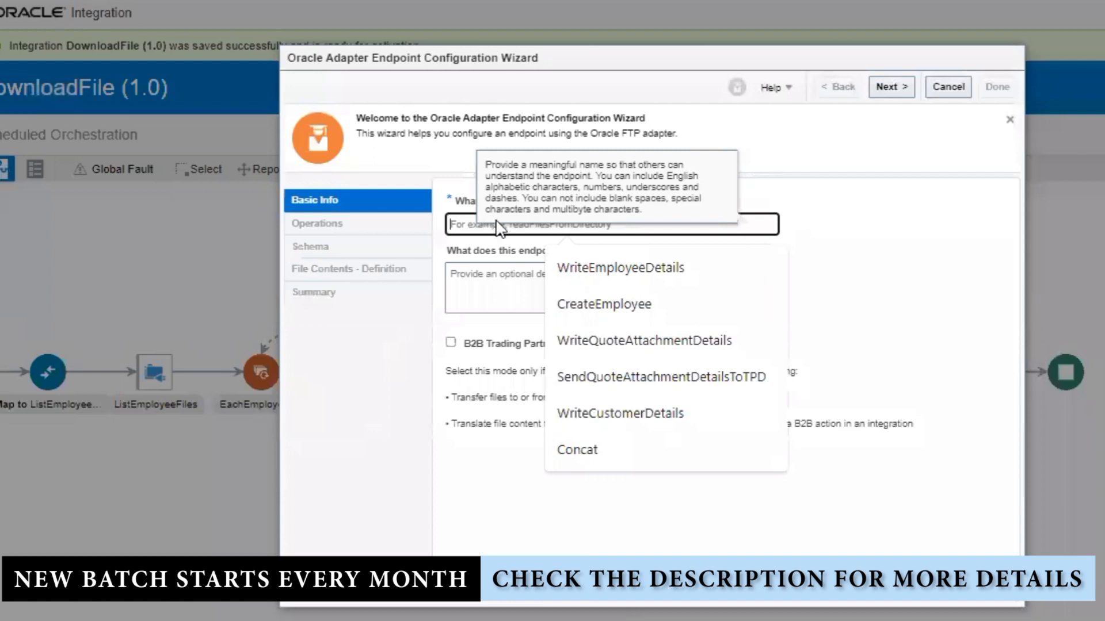
pyautogui.write('Delete')
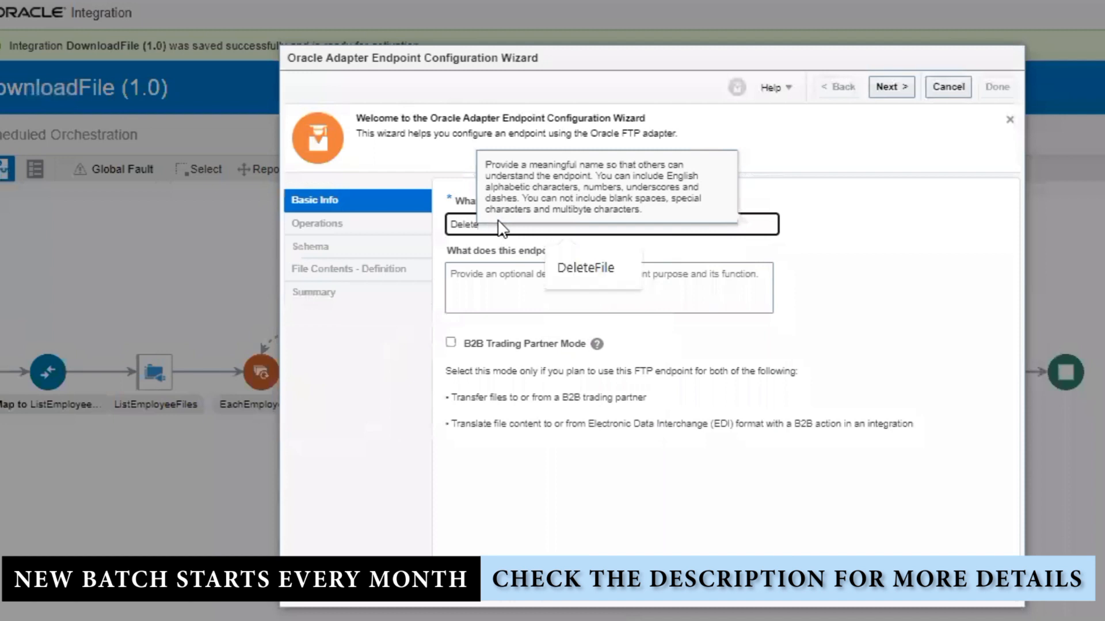
pyautogui.write('EmployeeFile')
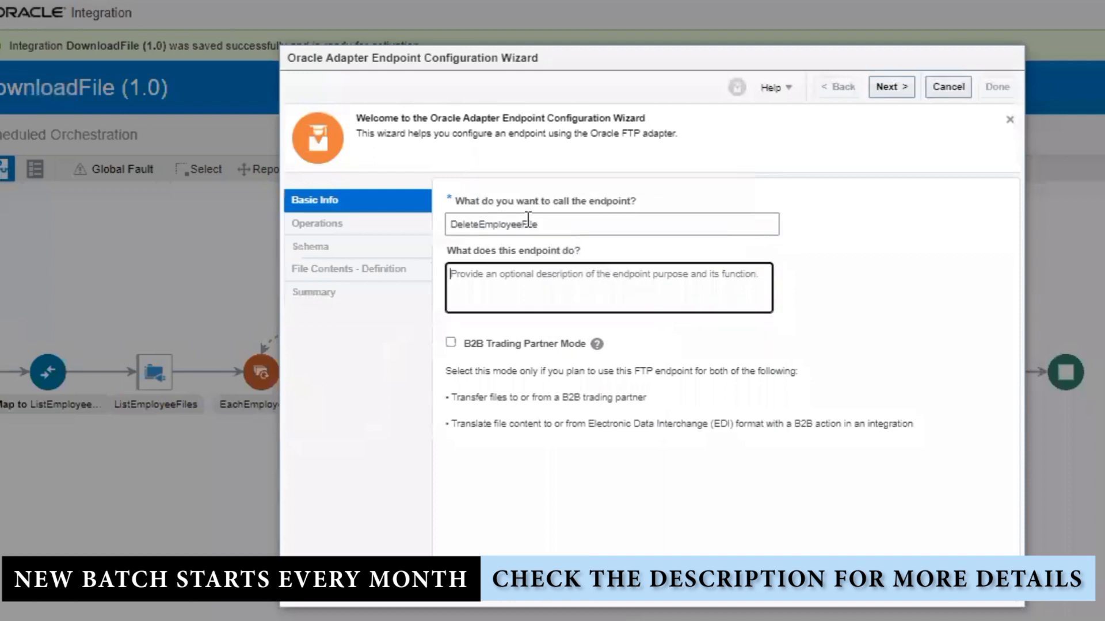
pyautogui.click(886, 88)
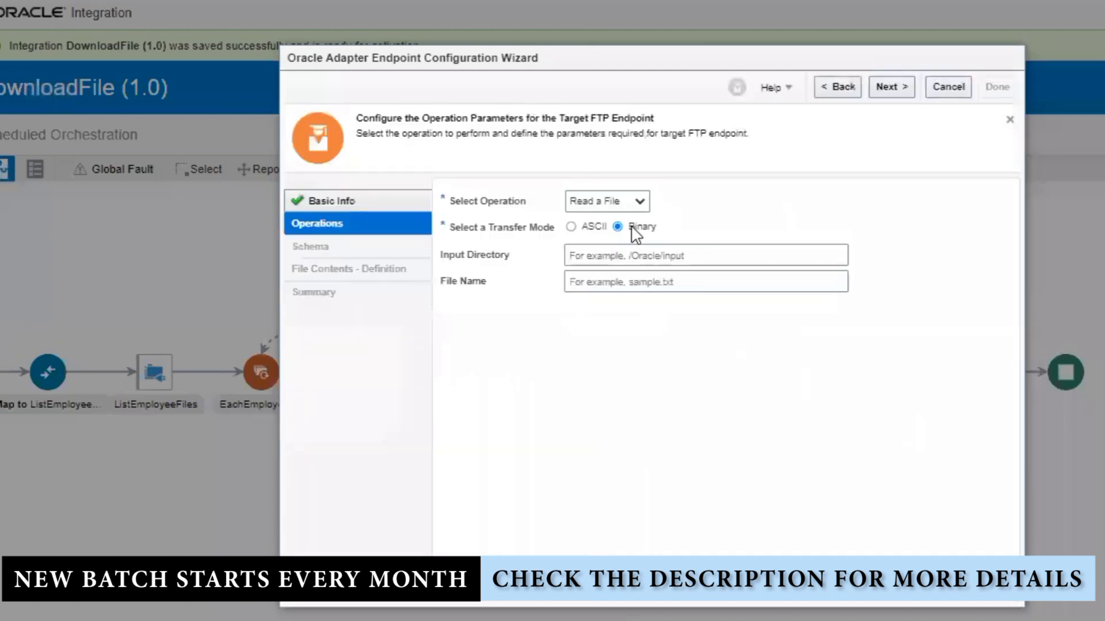
# - Set the DeleteEmployeeFile endpoint's operation to deleting a file and finish the endpoint configuration
pyautogui.click(624, 204)
pyautogui.click(618, 271)
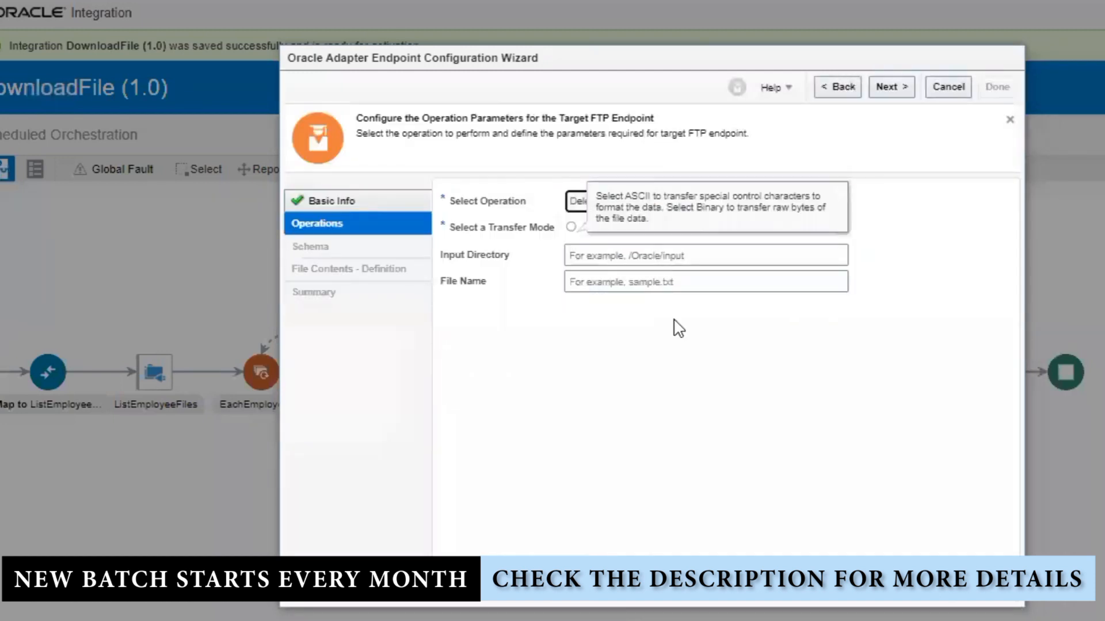
pyautogui.click(880, 88)
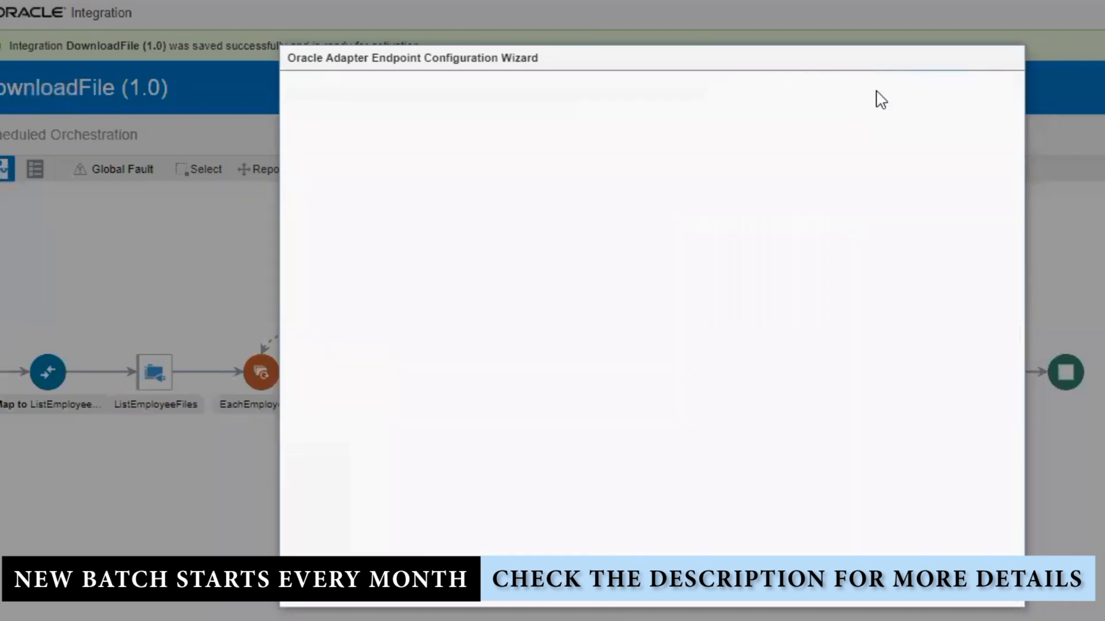
pyautogui.click(986, 91)
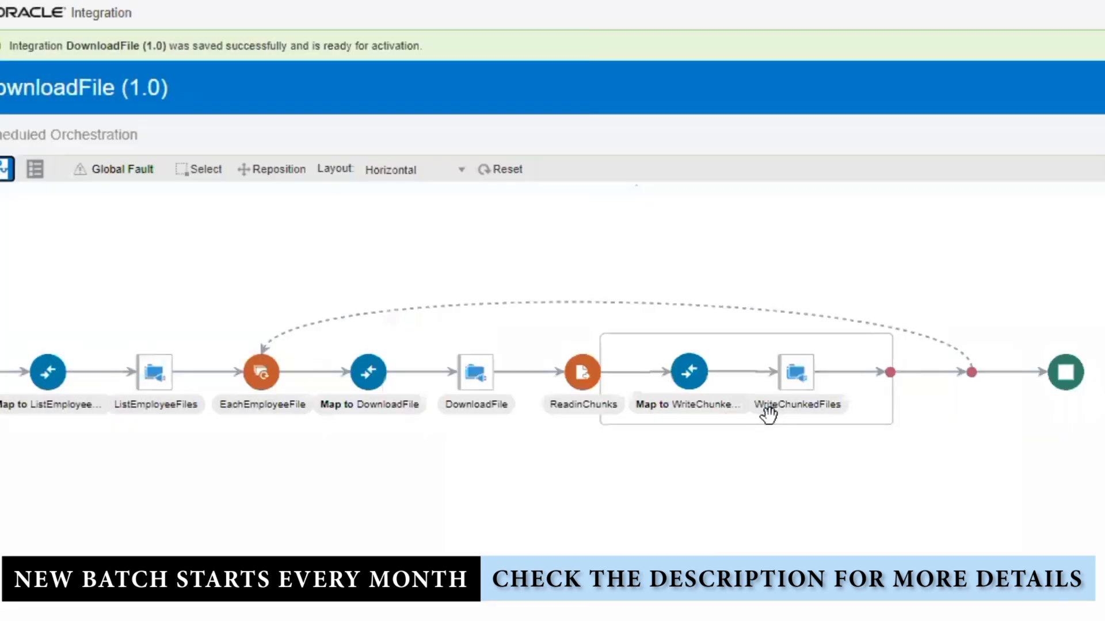
# - Edit the DeleteEmployeeFile mapping and map the FileDirectory variable to the target directory
pyautogui.click(991, 382)
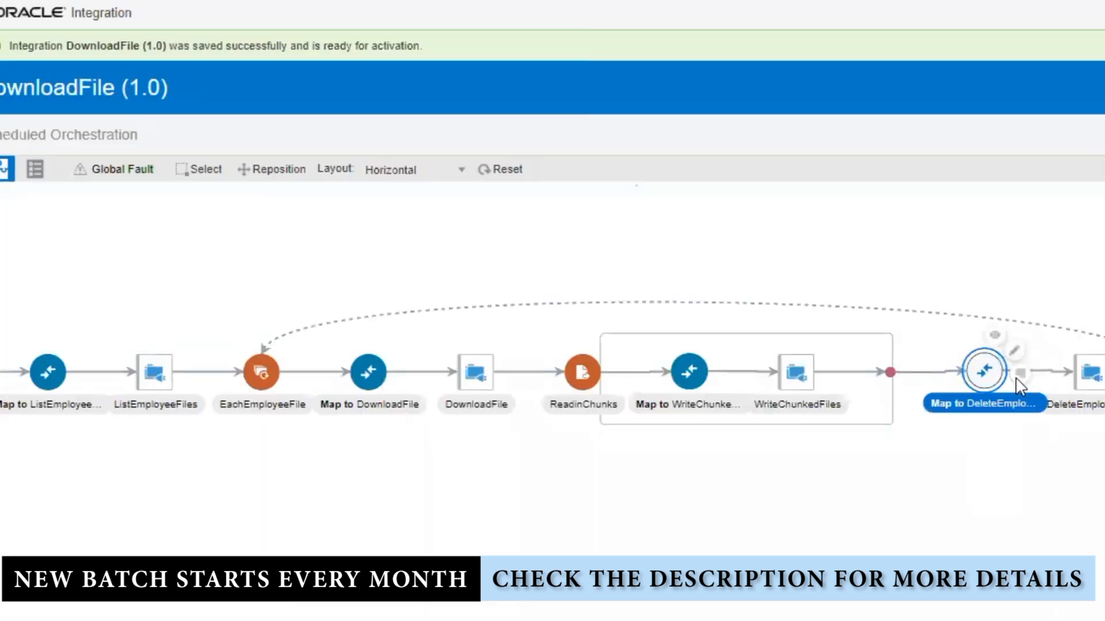
pyautogui.click(1017, 358)
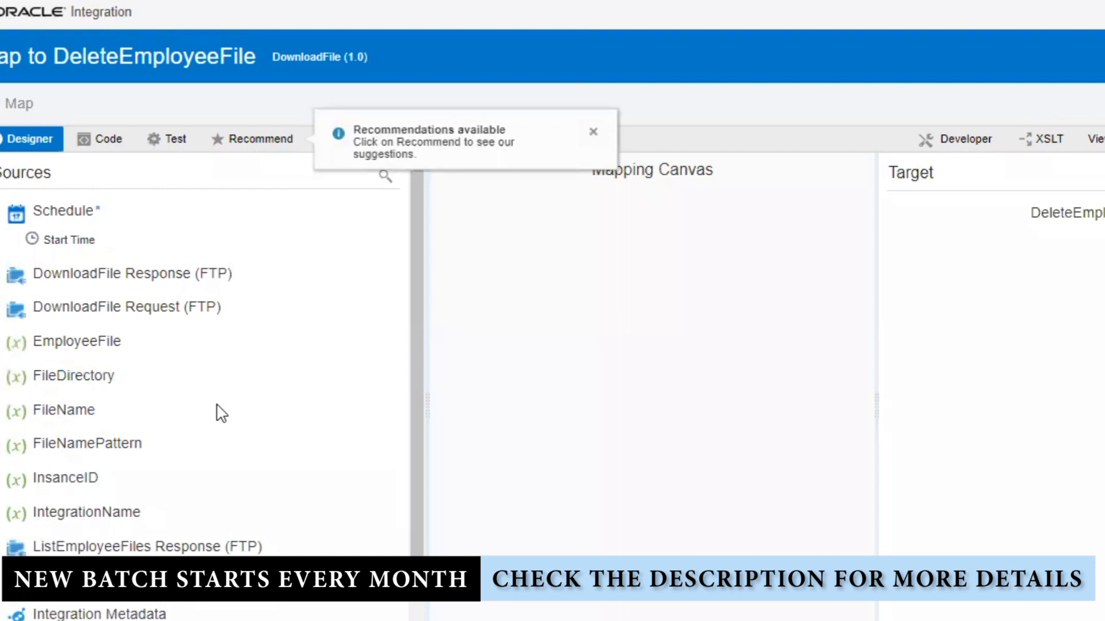
pyautogui.moveTo(109, 377); pyautogui.dragTo(979, 294)
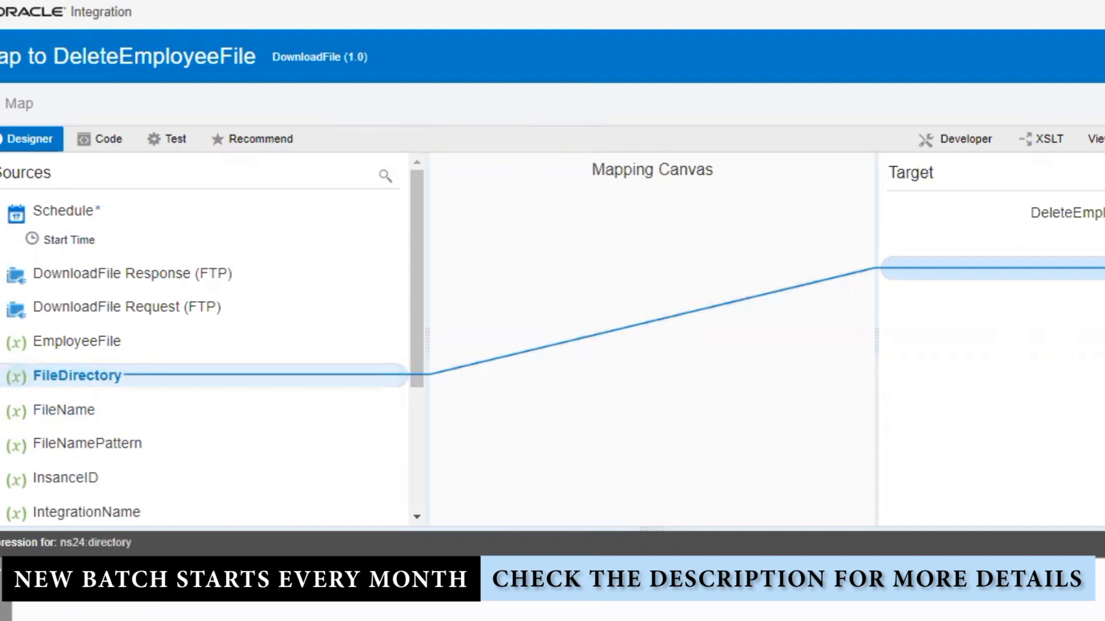
# - Remap the target directory to EmployeeFile's directory, map its filename to the matching target element and save the mapping
pyautogui.click(4, 345)
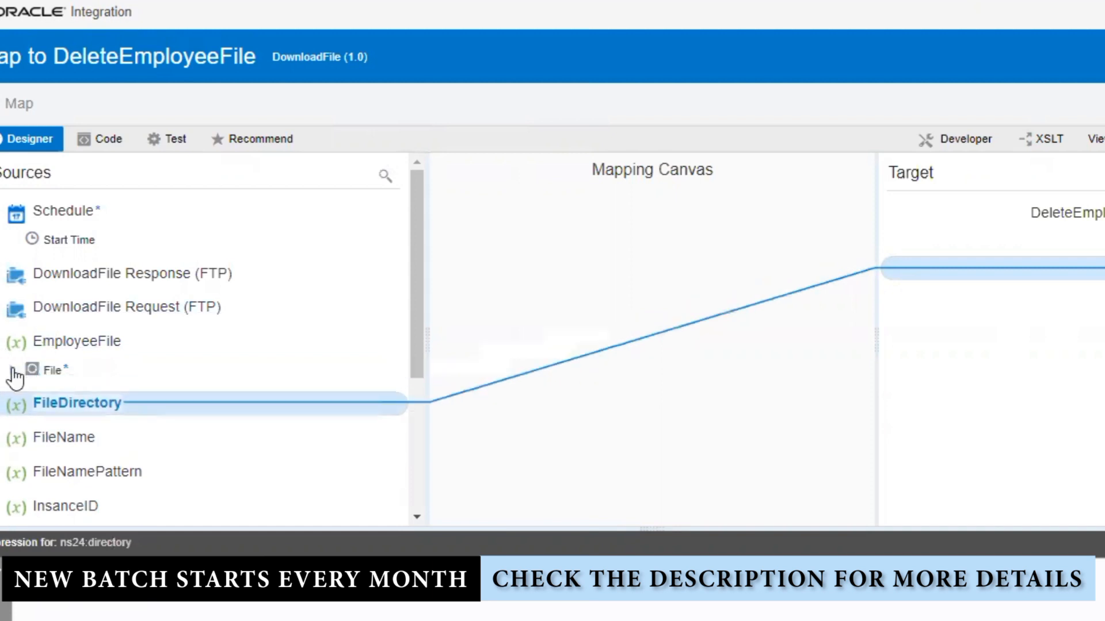
pyautogui.click(12, 370)
pyautogui.scroll(-3, 271, 376)
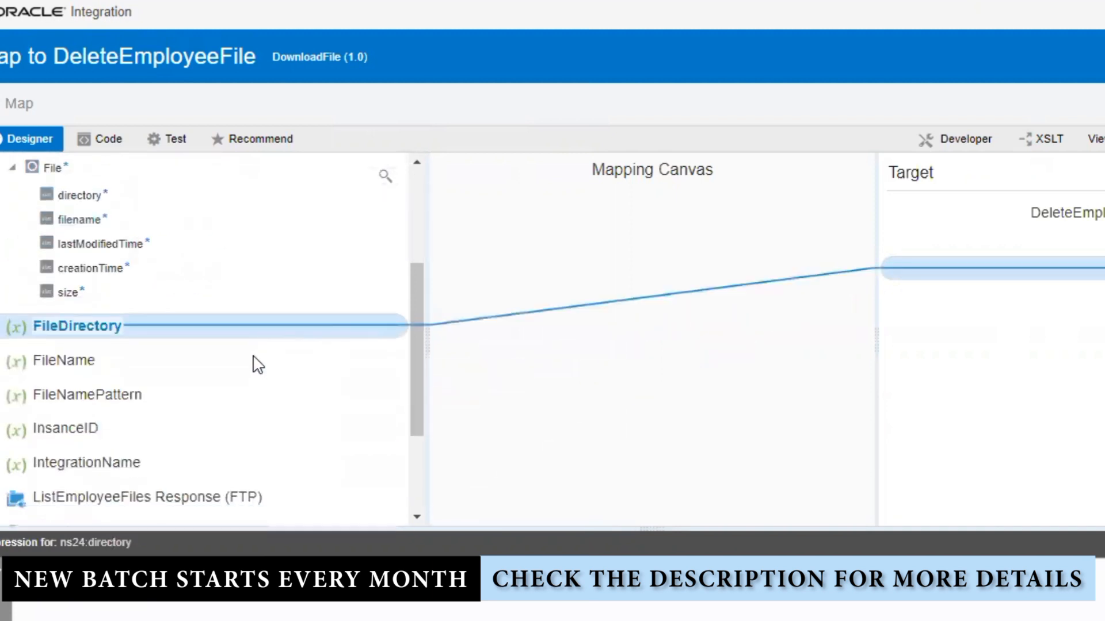
pyautogui.scroll(2, 258, 364)
pyautogui.moveTo(86, 321); pyautogui.dragTo(252, 610)
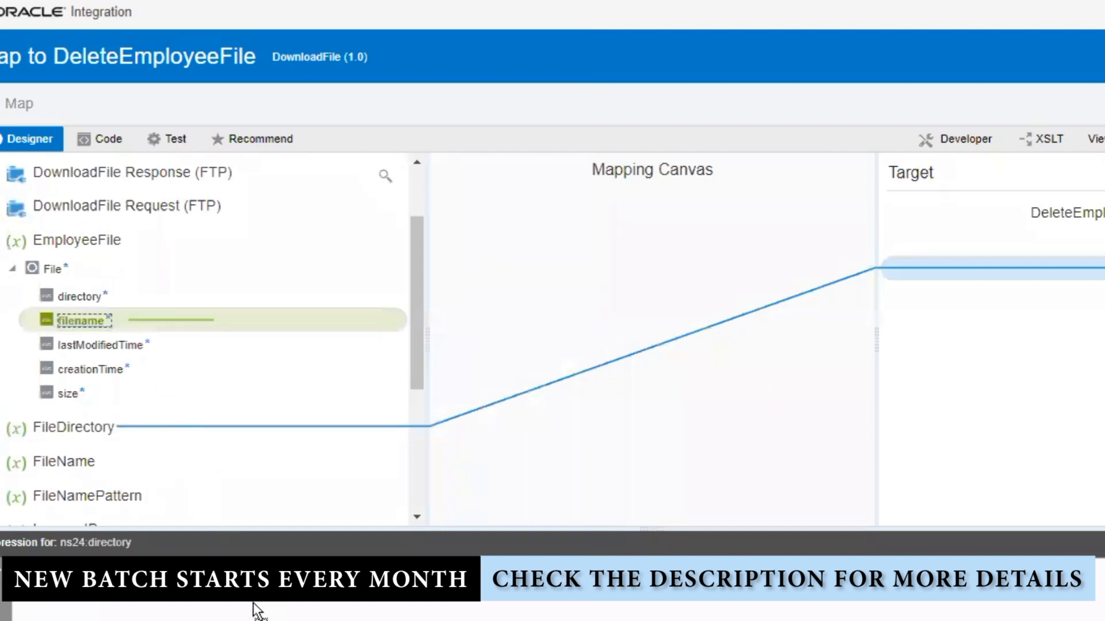
pyautogui.click(89, 297)
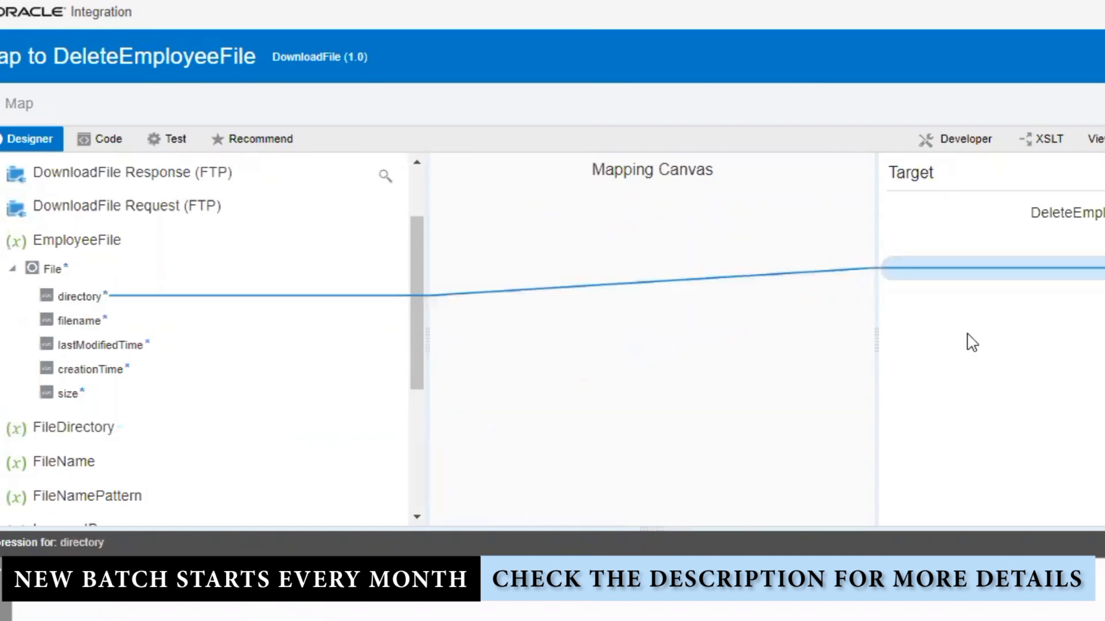
pyautogui.moveTo(83, 322); pyautogui.dragTo(1104, 292)
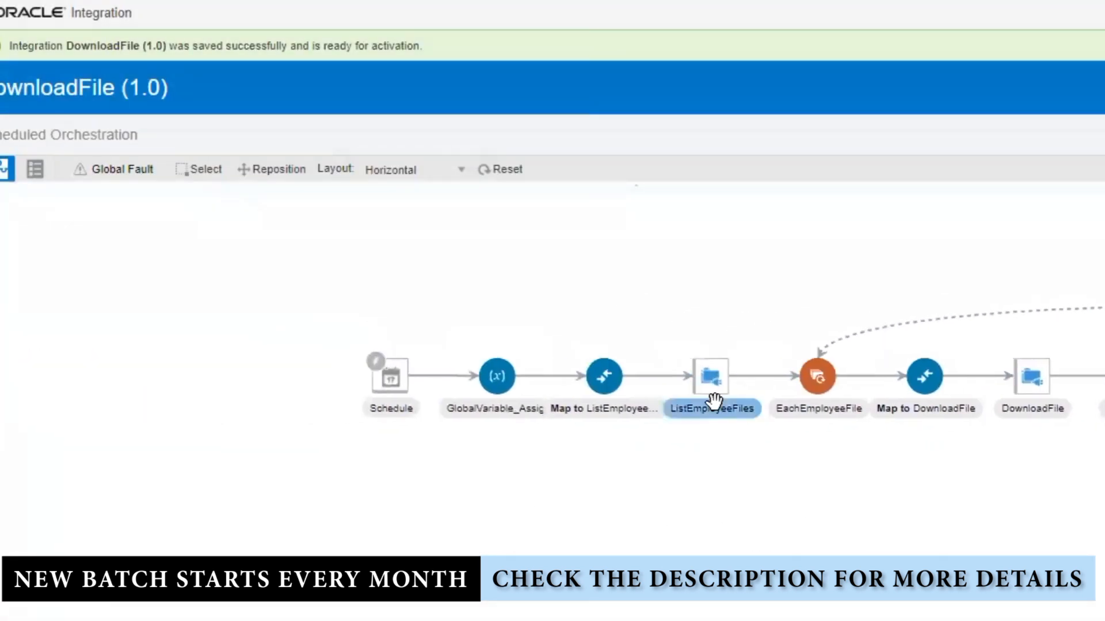
# - Save the finished flow and activate the DownloadFile integration with tracing enabled and the payload included
pyautogui.moveTo(942, 511); pyautogui.dragTo(417, 480)
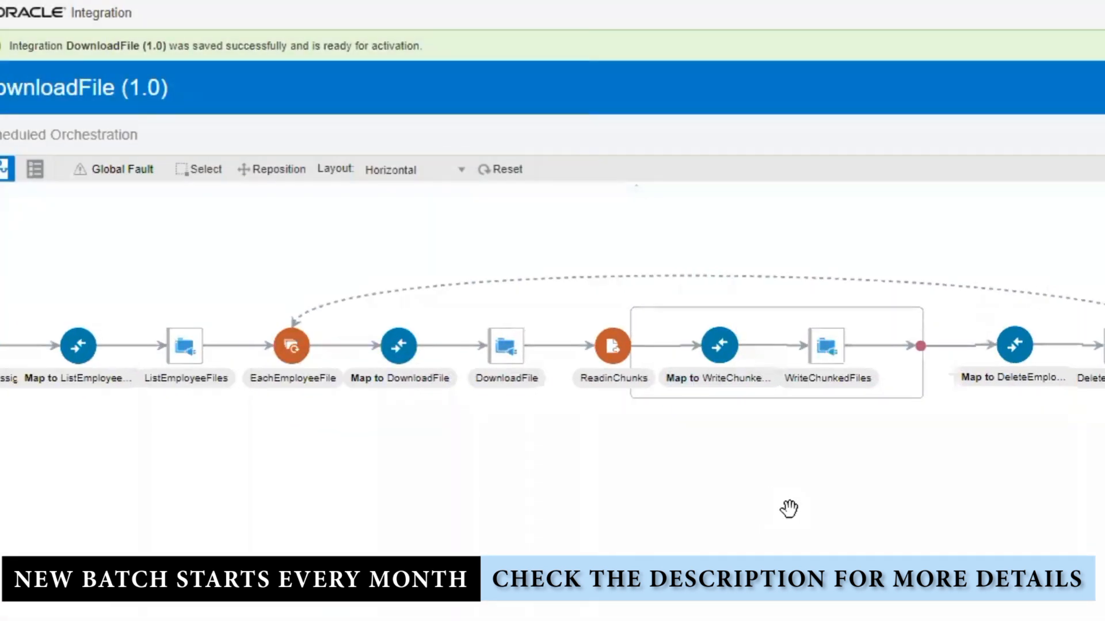
pyautogui.moveTo(789, 509); pyautogui.dragTo(564, 508)
pyautogui.moveTo(762, 505); pyautogui.dragTo(656, 371)
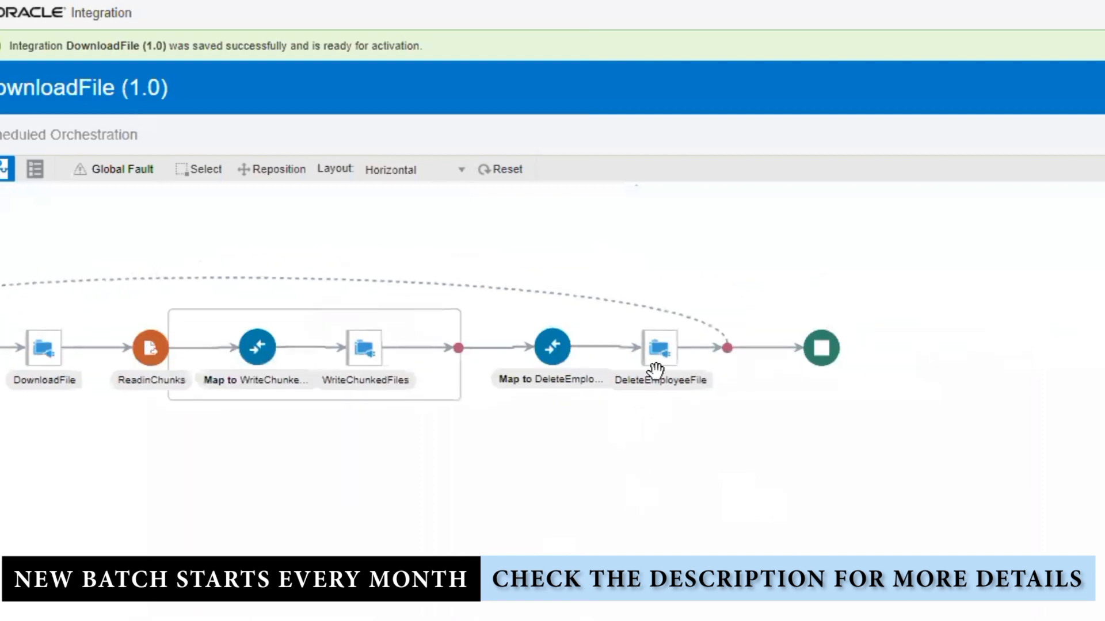
pyautogui.moveTo(604, 508); pyautogui.dragTo(961, 486)
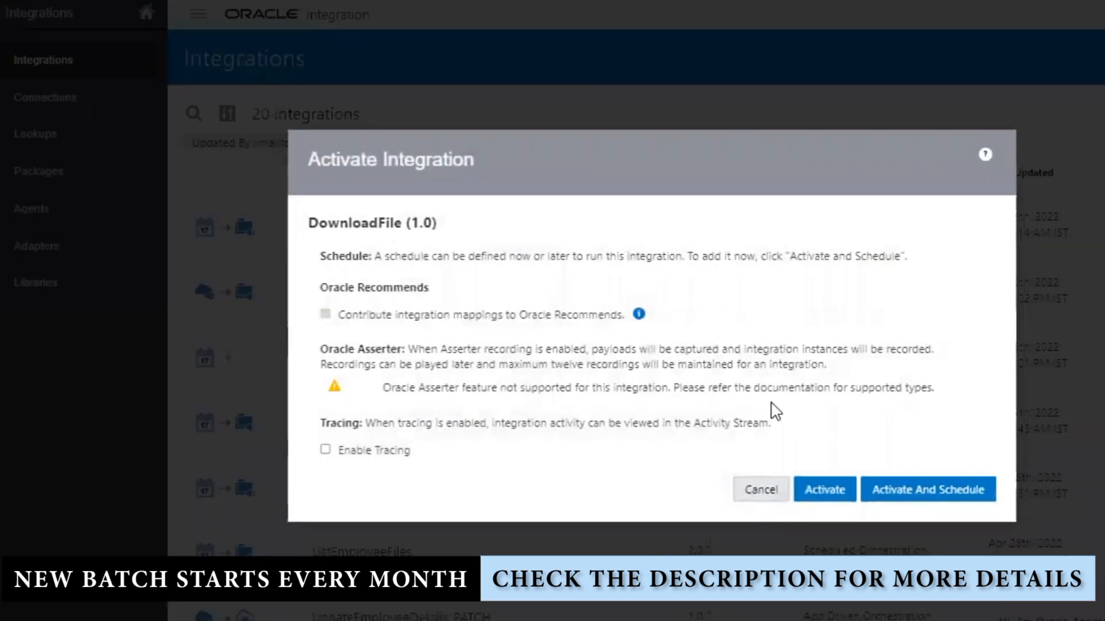
pyautogui.click(326, 450)
pyautogui.click(401, 477)
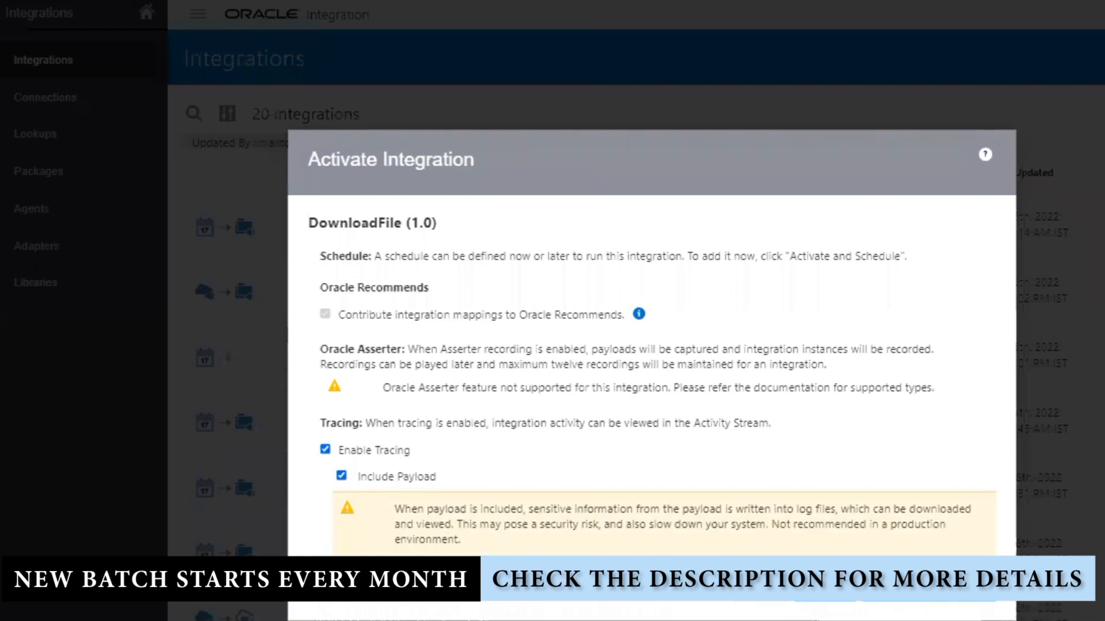
pyautogui.click(828, 604)
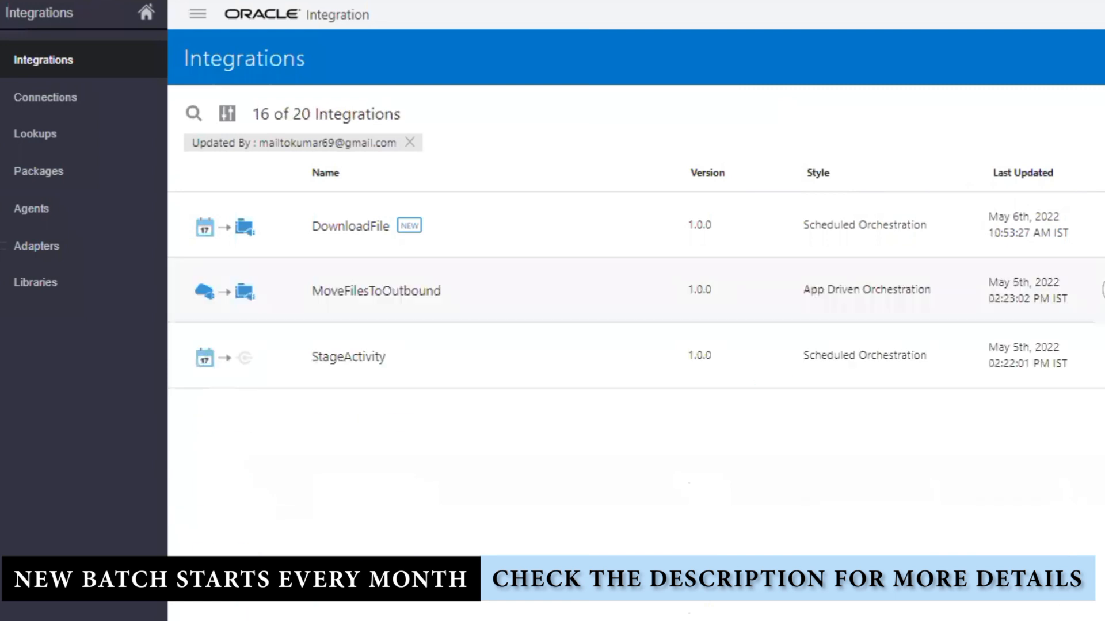
# - Submit an ad hoc run of the DownloadFile integration and check its instance in Track Instances
pyautogui.click(1099, 225)
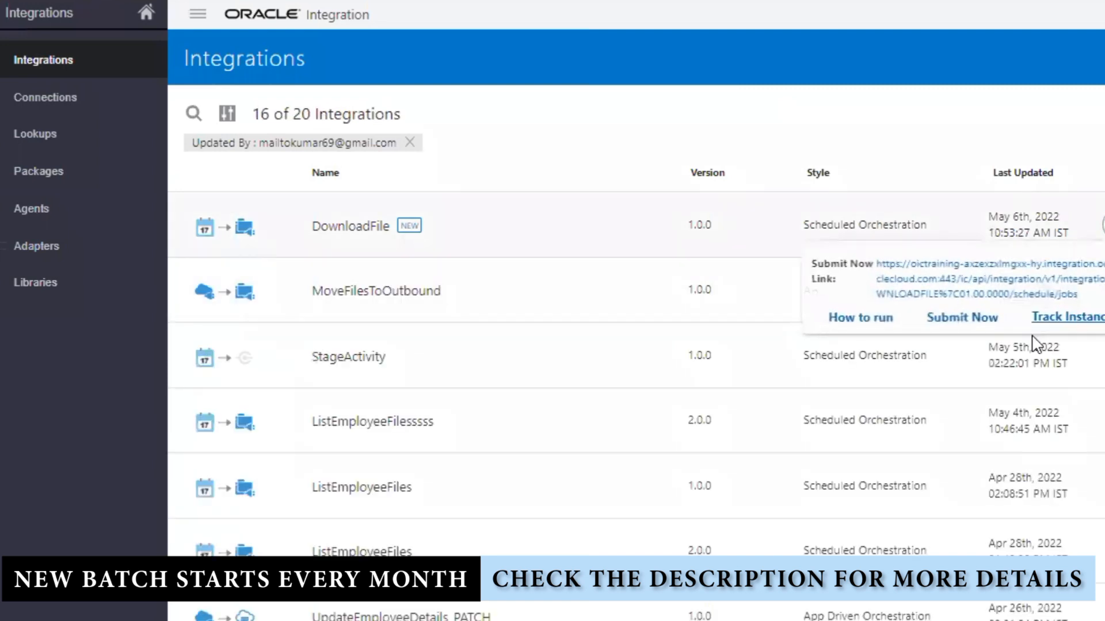
pyautogui.click(974, 318)
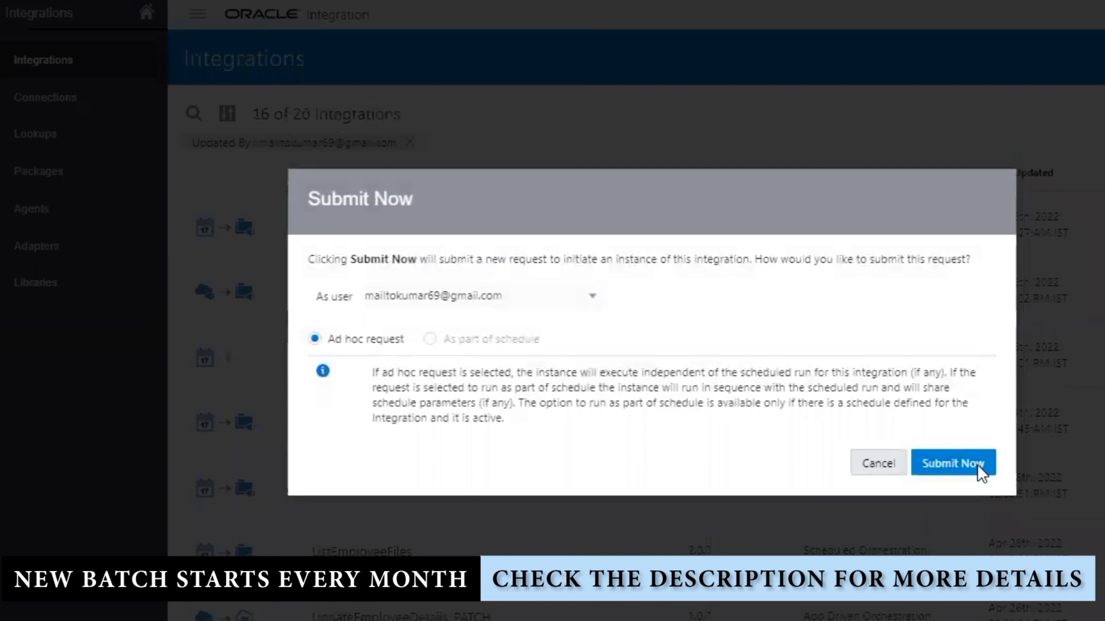
pyautogui.click(978, 467)
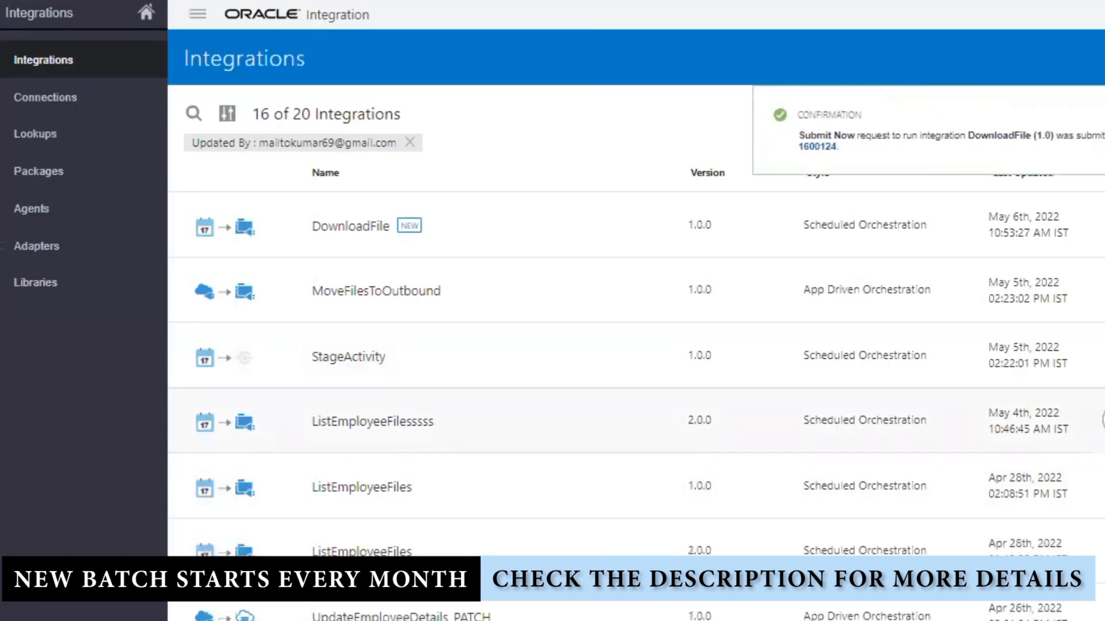
pyautogui.click(817, 147)
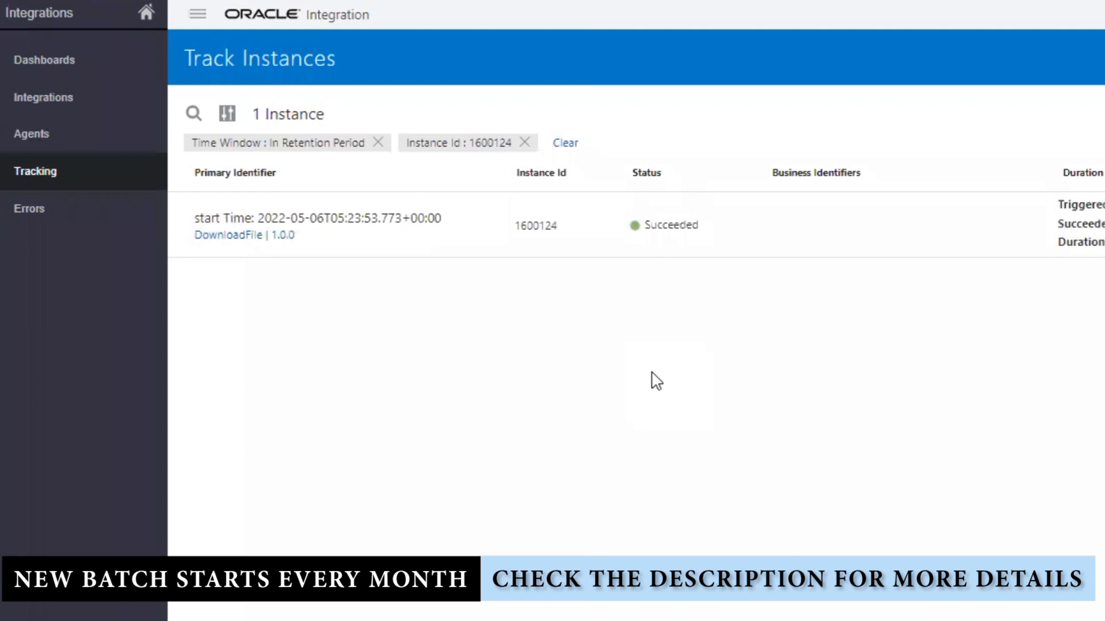
pyautogui.click(422, 220)
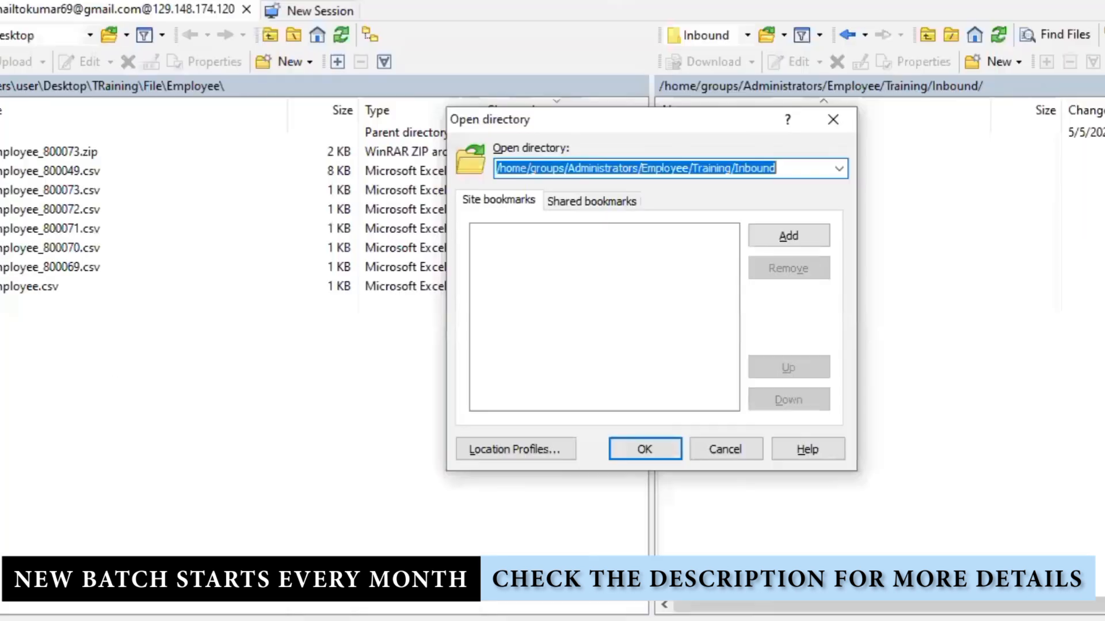
# - In the SFTP client, refresh the Inbound folder to check the written chunk files and go up to the Training folder
pyautogui.click(832, 119)
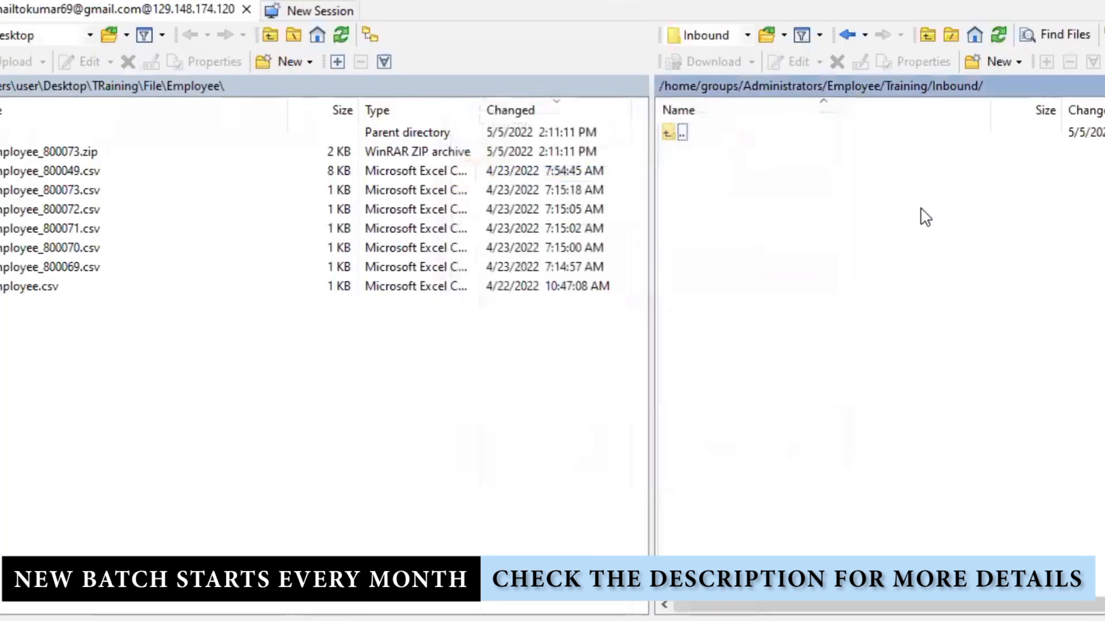
pyautogui.rightClick(832, 222)
pyautogui.click(891, 262)
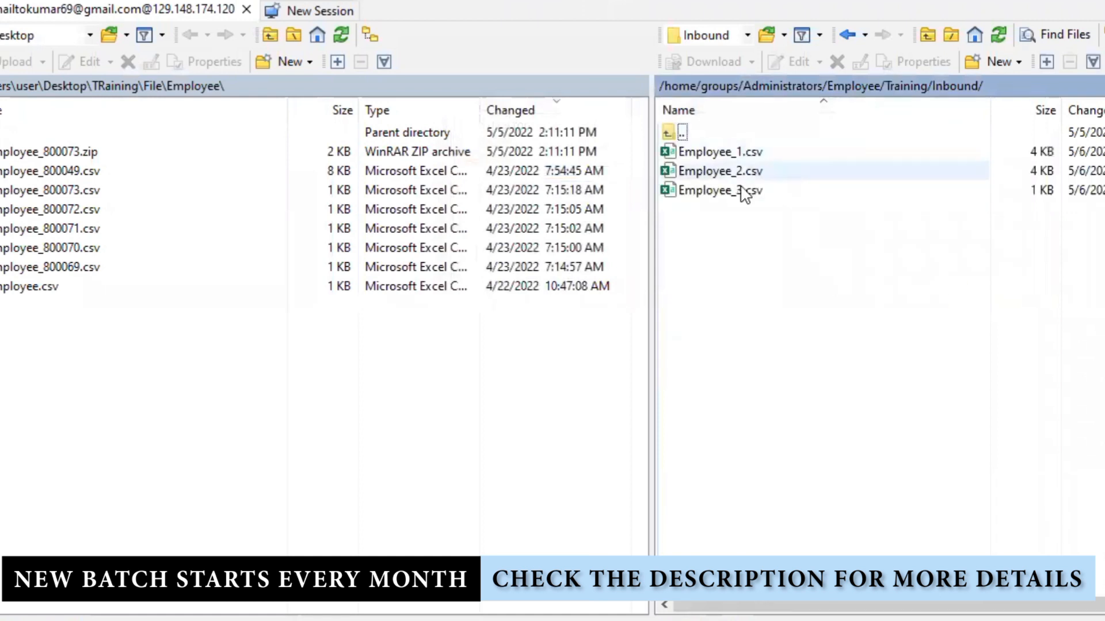
pyautogui.click(904, 84)
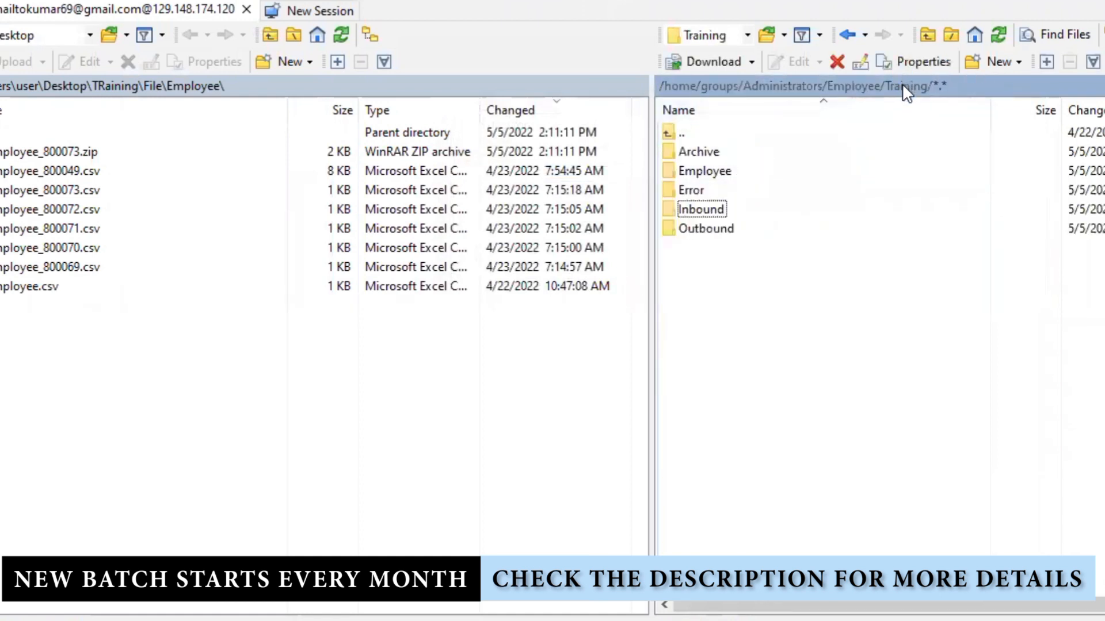
# - Open the remote Employee folder's Outbound subfolder and refresh its file listing
pyautogui.doubleClick(719, 172)
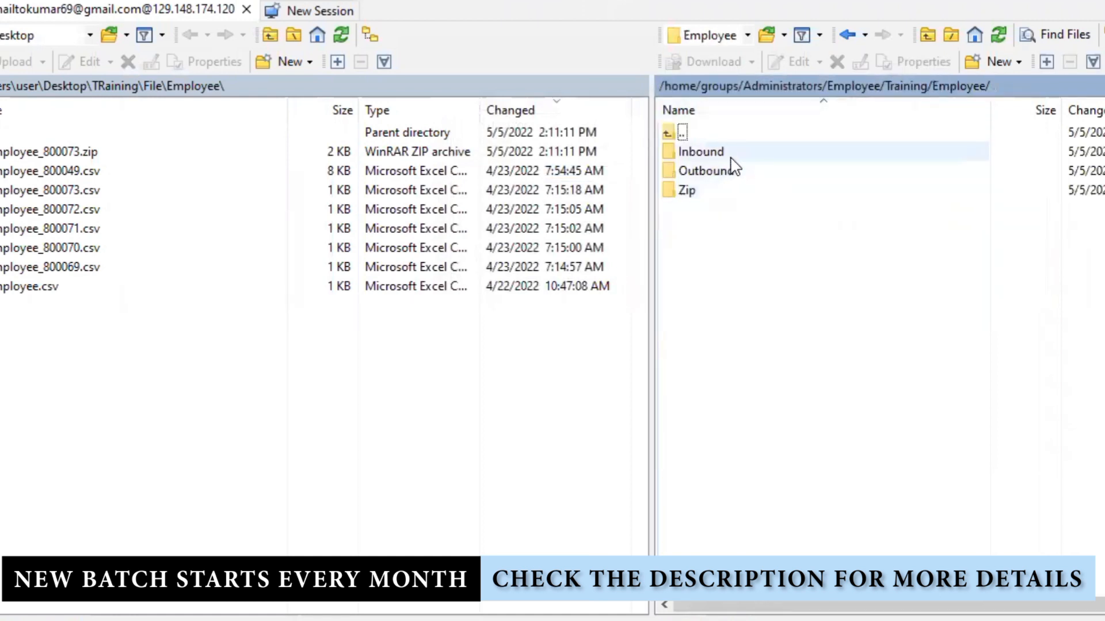
pyautogui.doubleClick(733, 174)
pyautogui.rightClick(784, 207)
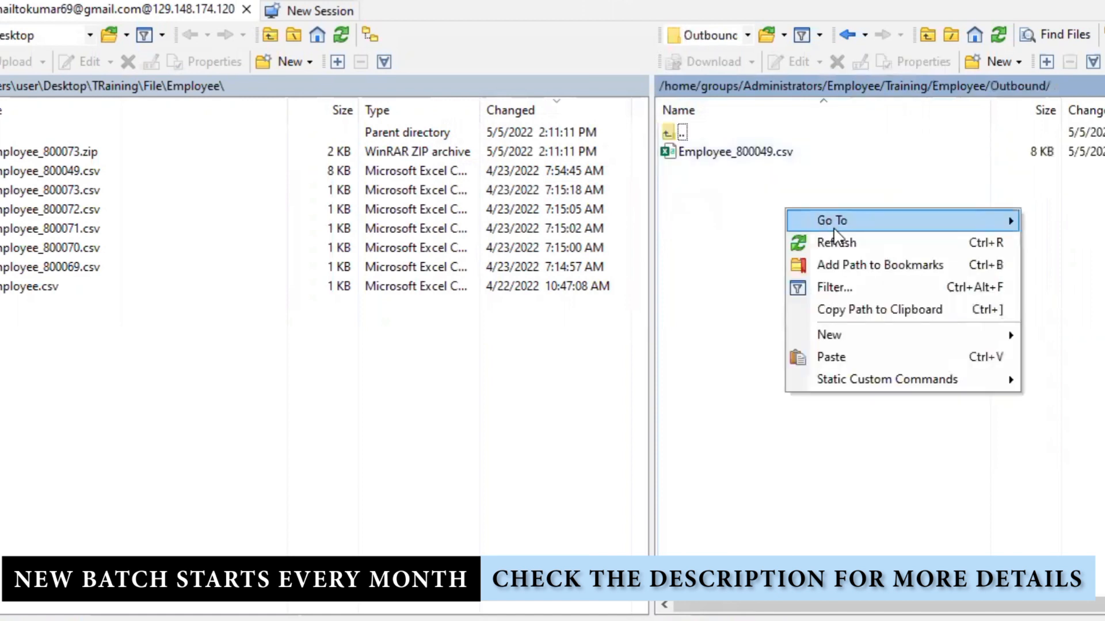
pyautogui.click(839, 242)
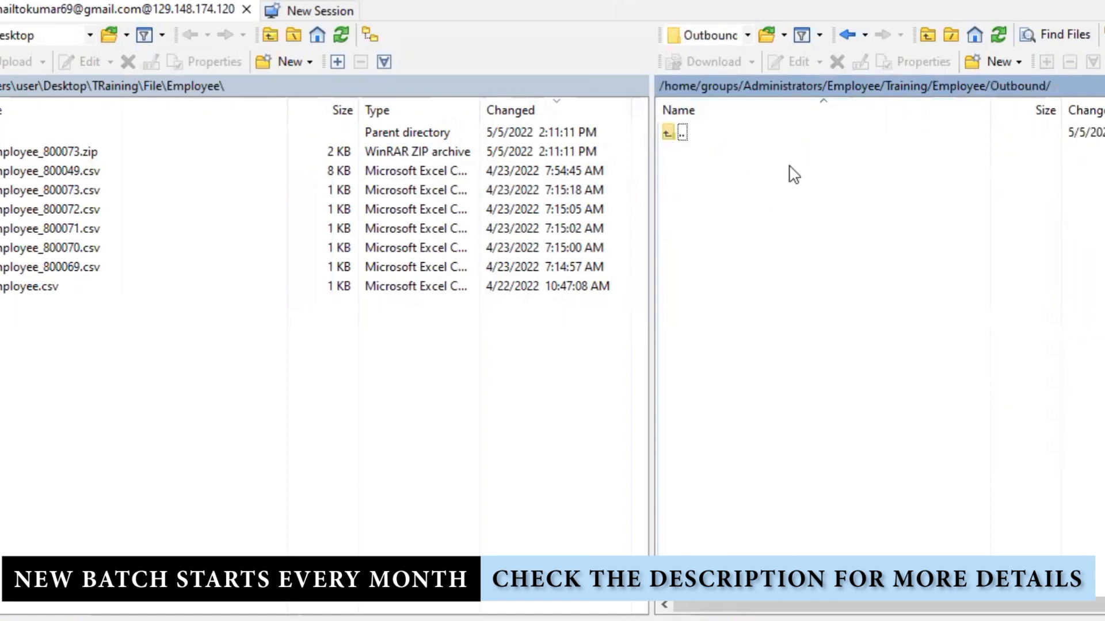
# - Return to the remote Training folder and open its Inbound subfolder
pyautogui.click(946, 87)
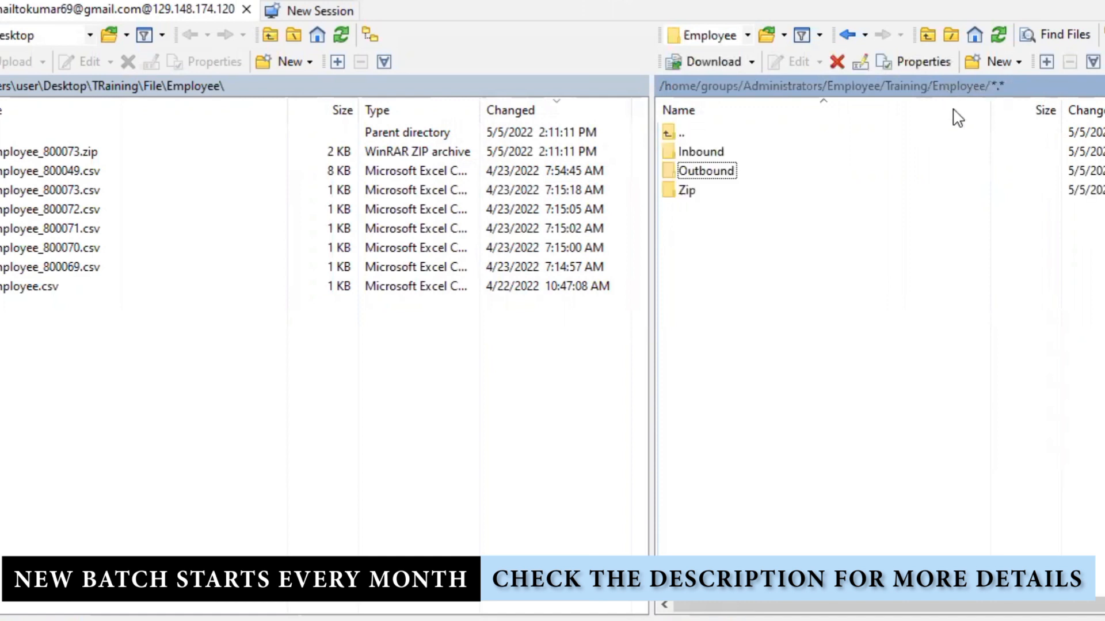
pyautogui.click(908, 86)
pyautogui.click(731, 213)
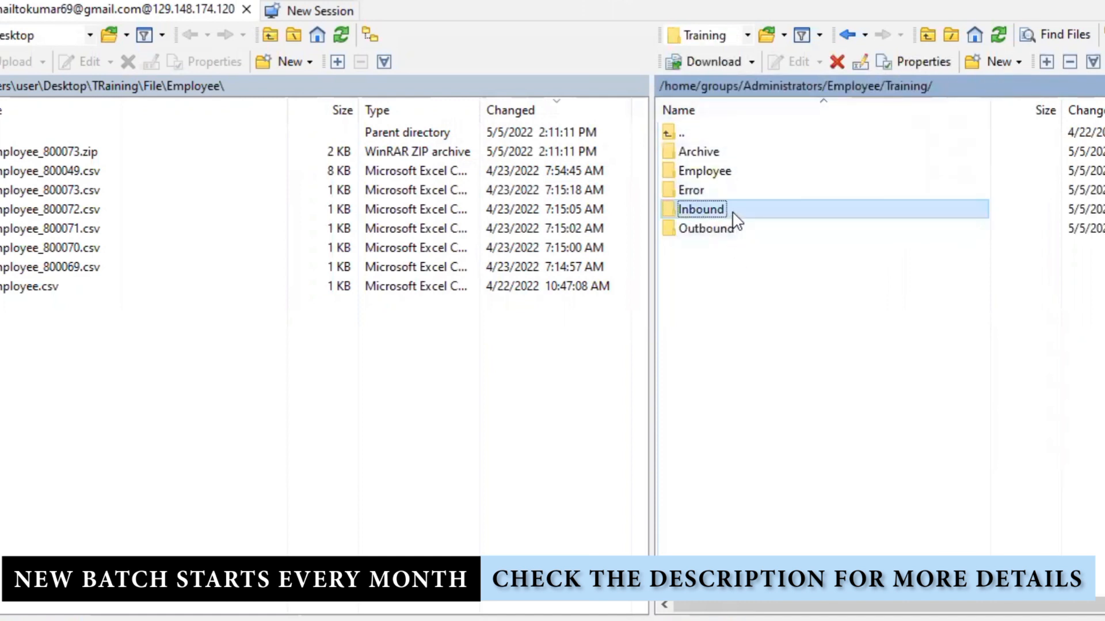
pyautogui.doubleClick(780, 215)
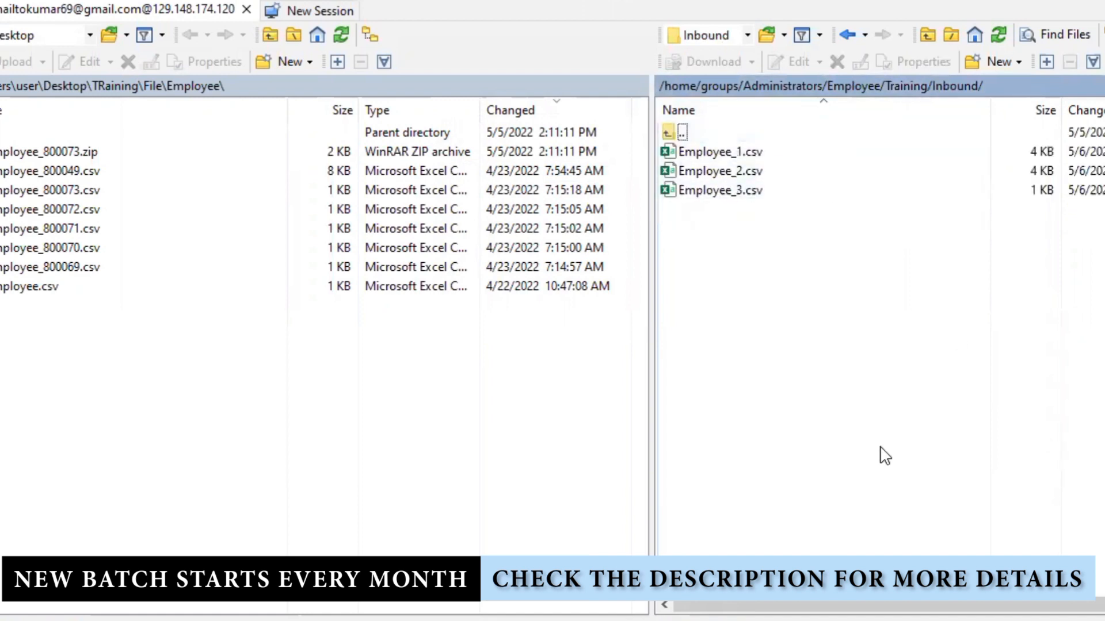
# - Open the local Employee_800049.csv in Notepad++ to view its records, and return to the file transfer window
pyautogui.click(86, 171)
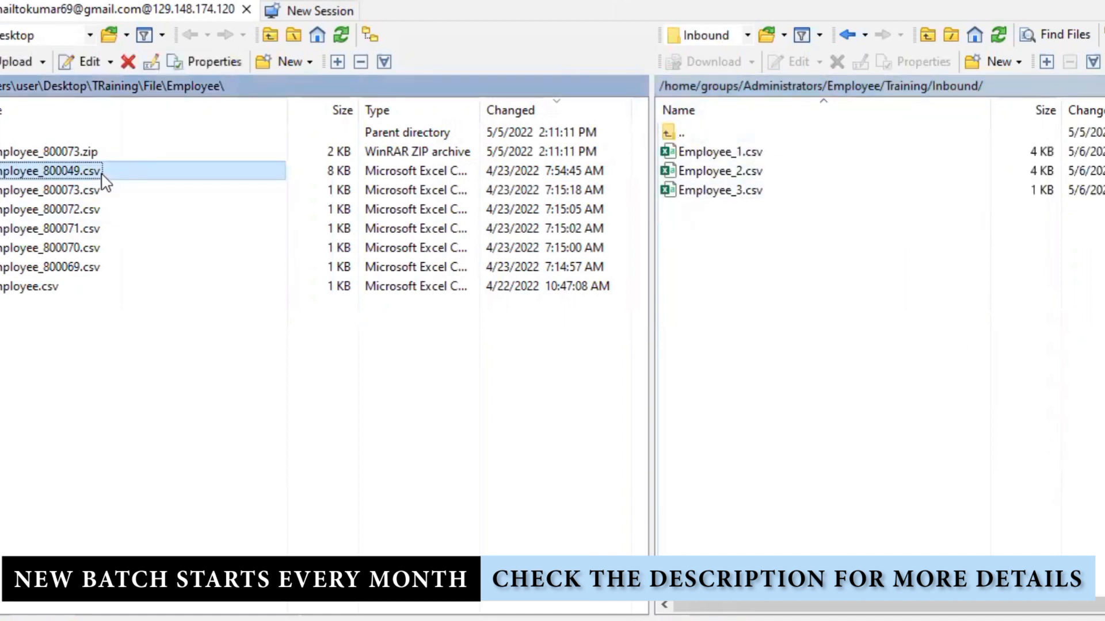
pyautogui.rightClick(102, 175)
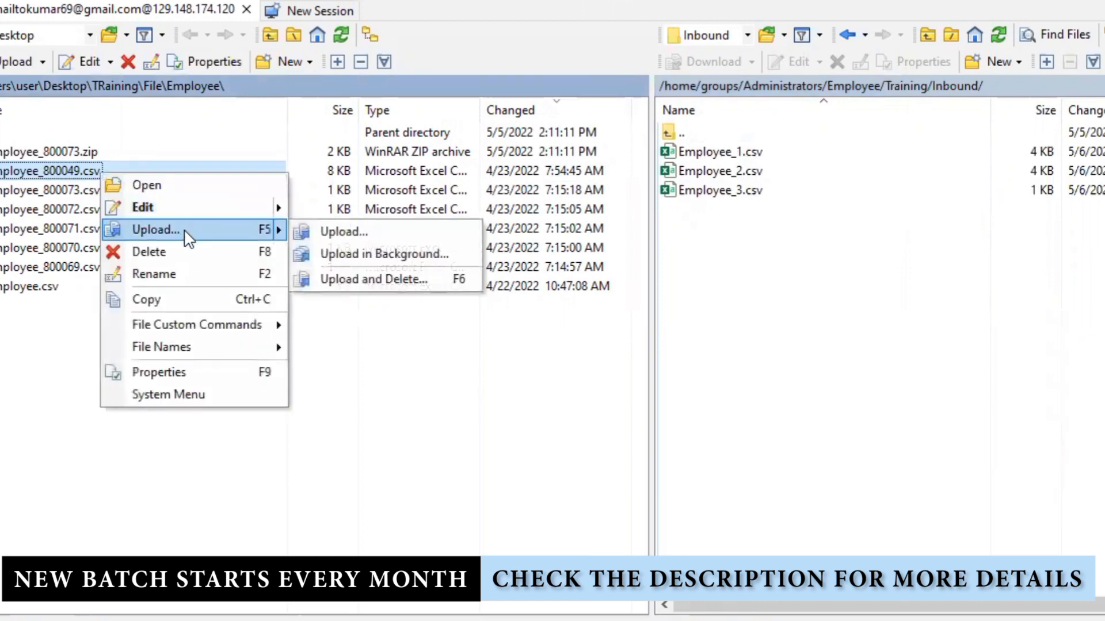
pyautogui.moveTo(198, 213)
pyautogui.click(370, 282)
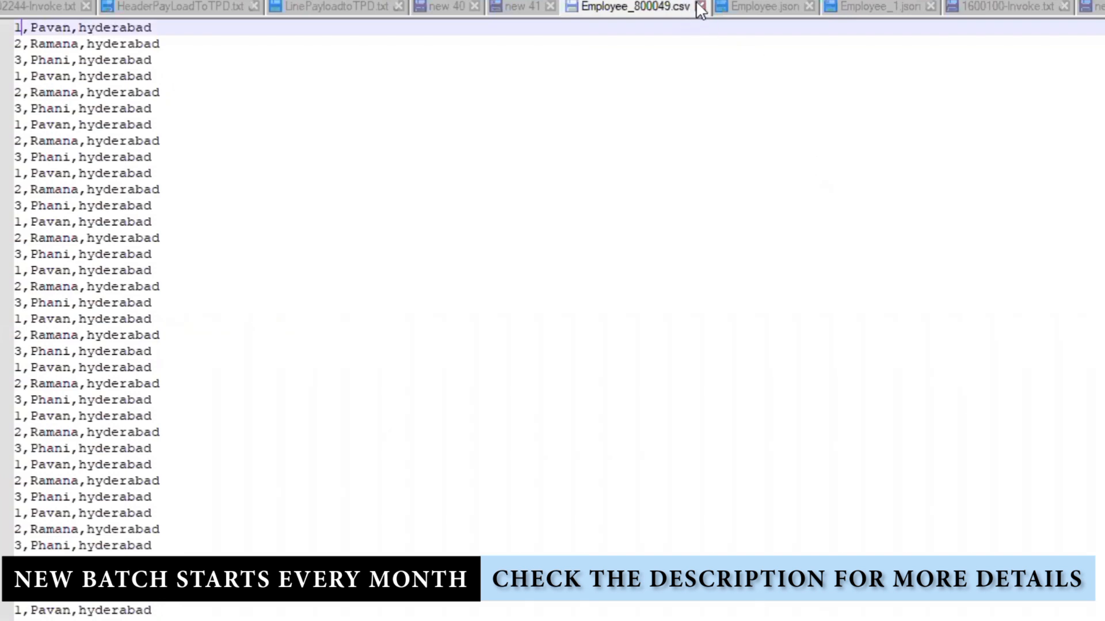
pyautogui.hotkey('alt', 'Tab')
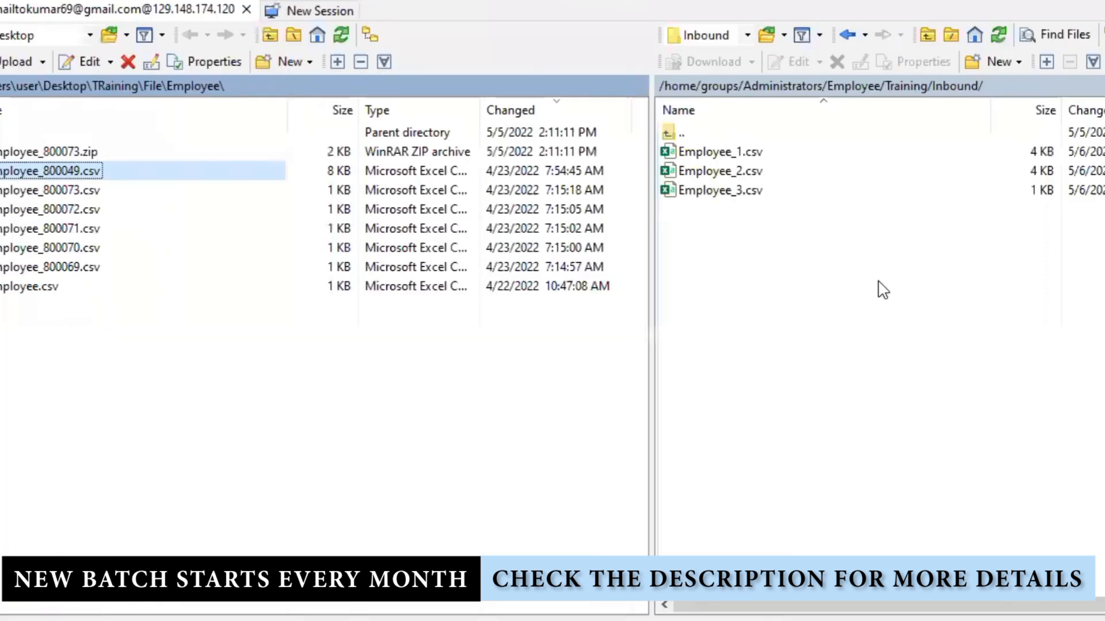
# - Open the remote Employee_1.csv in Notepad++, examine its records through the last line, and return to the Inbound folder
pyautogui.rightClick(746, 158)
pyautogui.moveTo(833, 191)
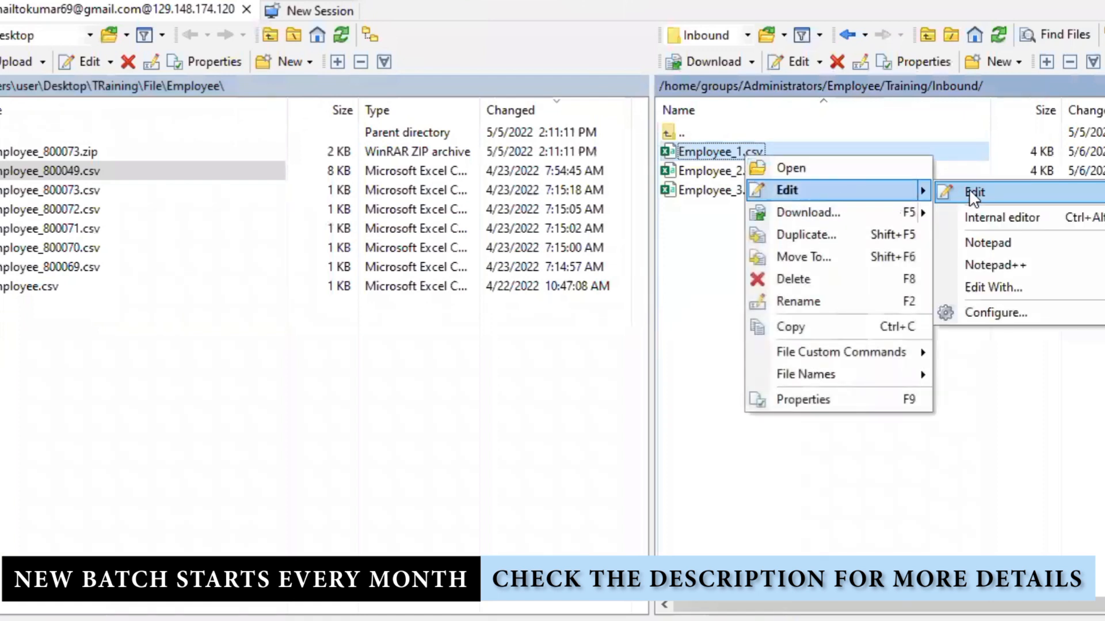
pyautogui.click(1011, 270)
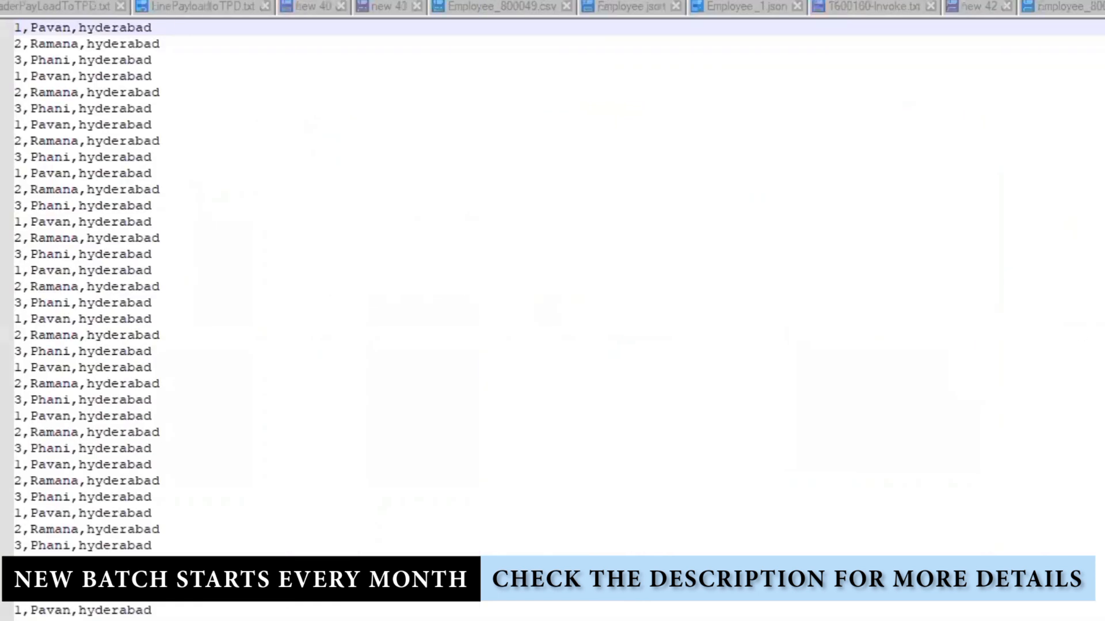
pyautogui.scroll(-20, 552, 310)
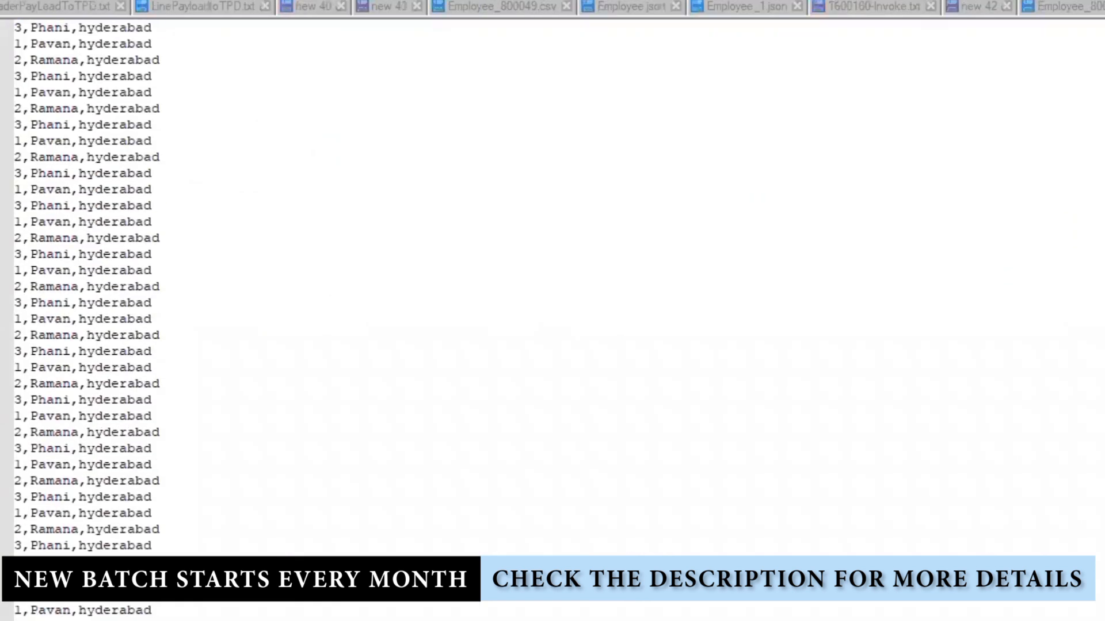
pyautogui.scroll(1, 553, 311)
pyautogui.scroll(1, 553, 310)
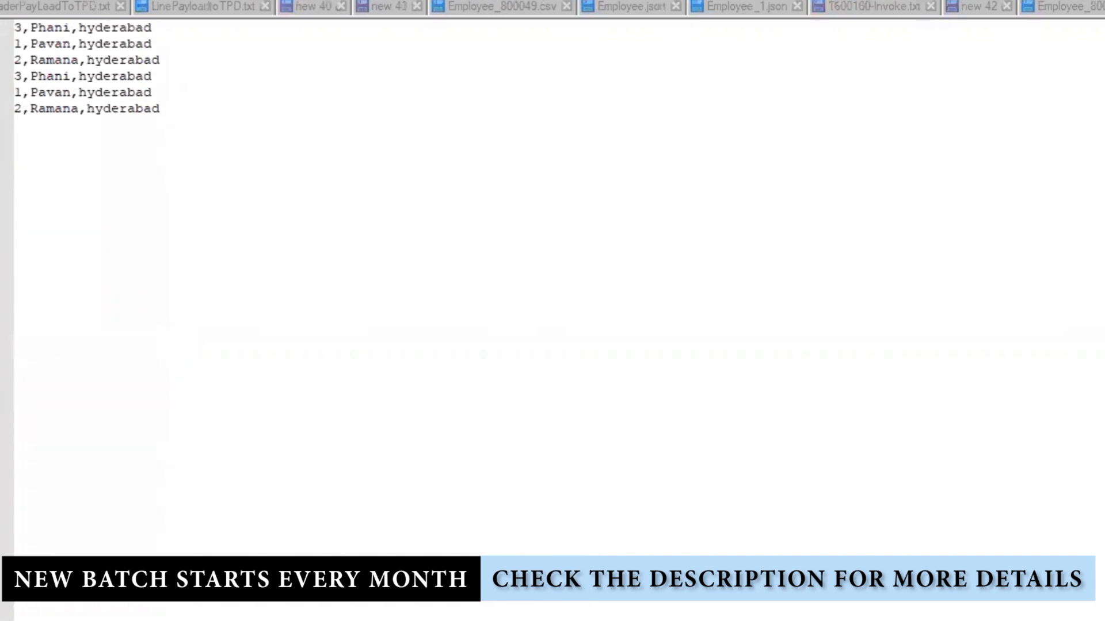
pyautogui.click(195, 124)
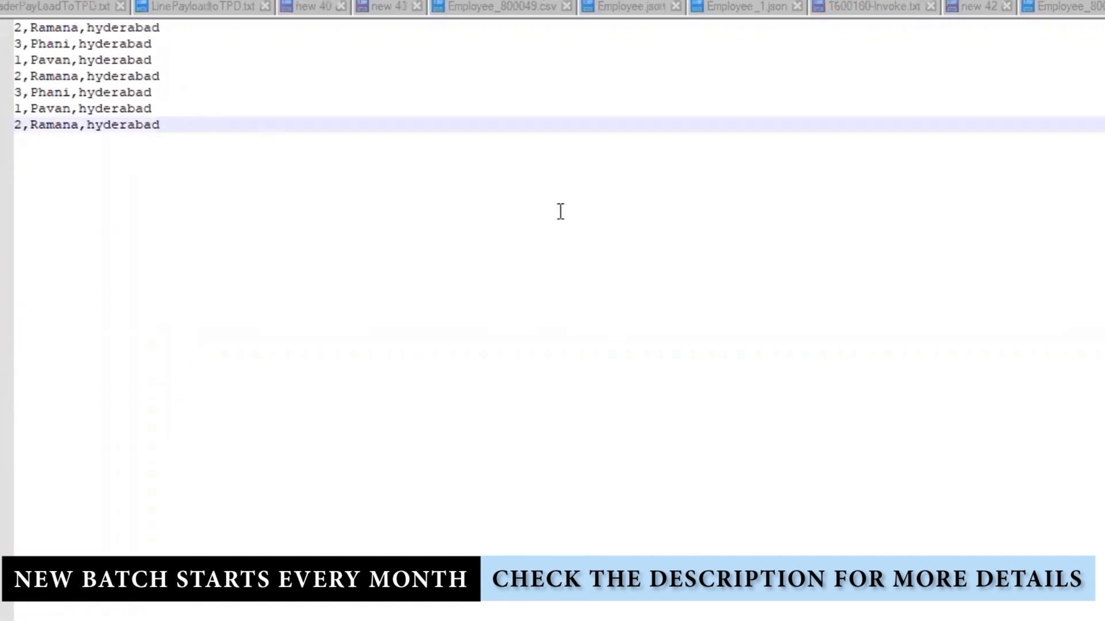
pyautogui.hotkey('alt', 'Tab')
# - Open the remote Employee_2.csv in Notepad++, check its first and last records, and return to the Inbound folder
pyautogui.click(751, 171)
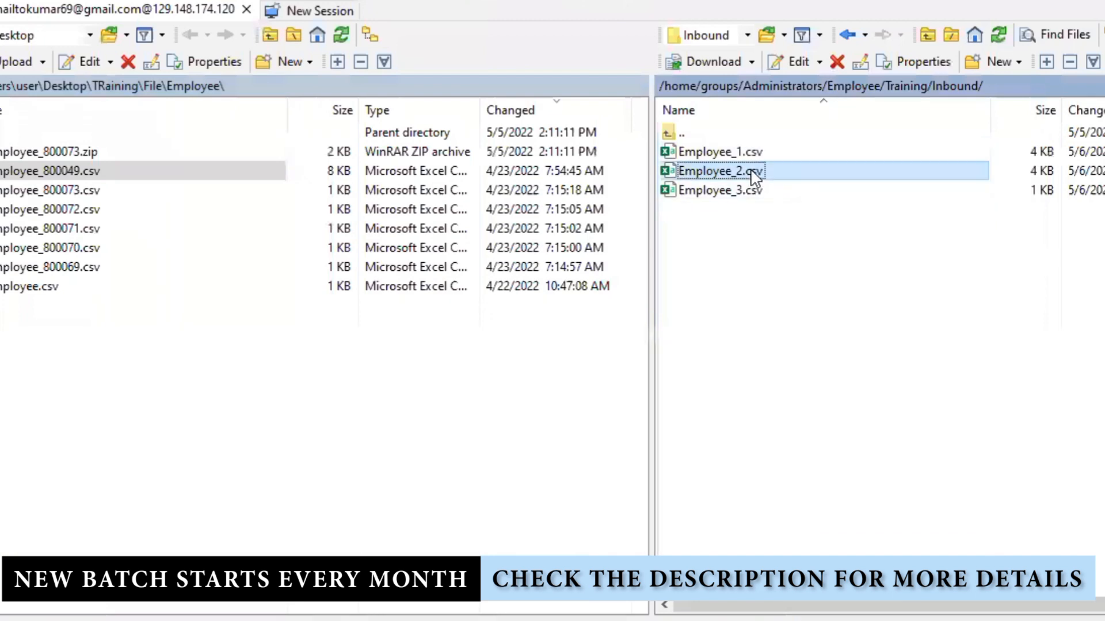
pyautogui.rightClick(750, 171)
pyautogui.moveTo(806, 204)
pyautogui.click(1007, 277)
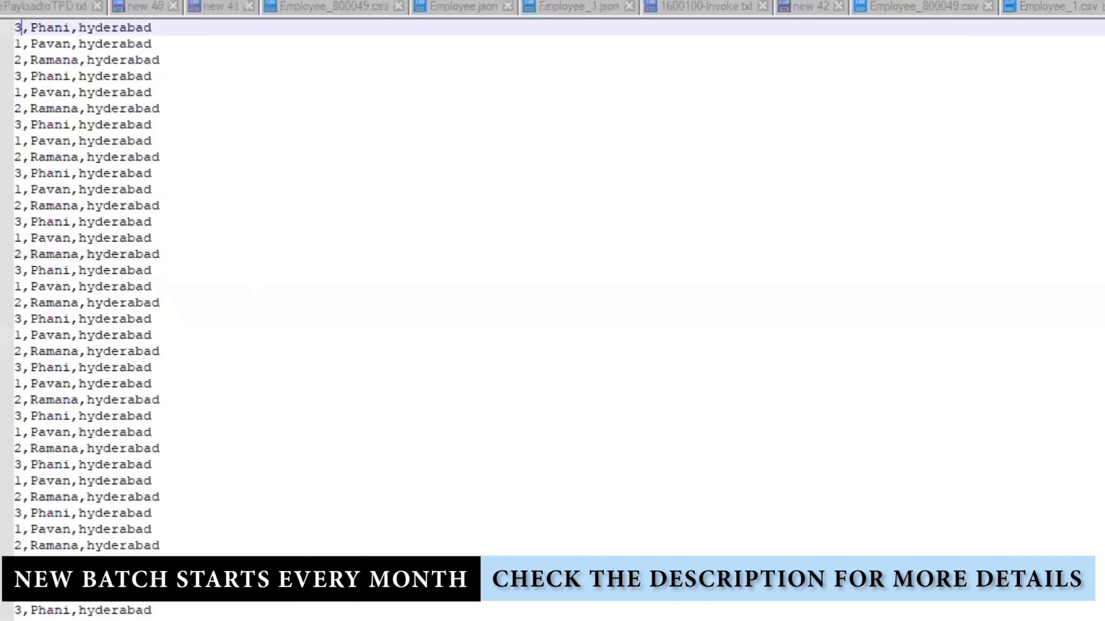
pyautogui.scroll(-20, 399, 130)
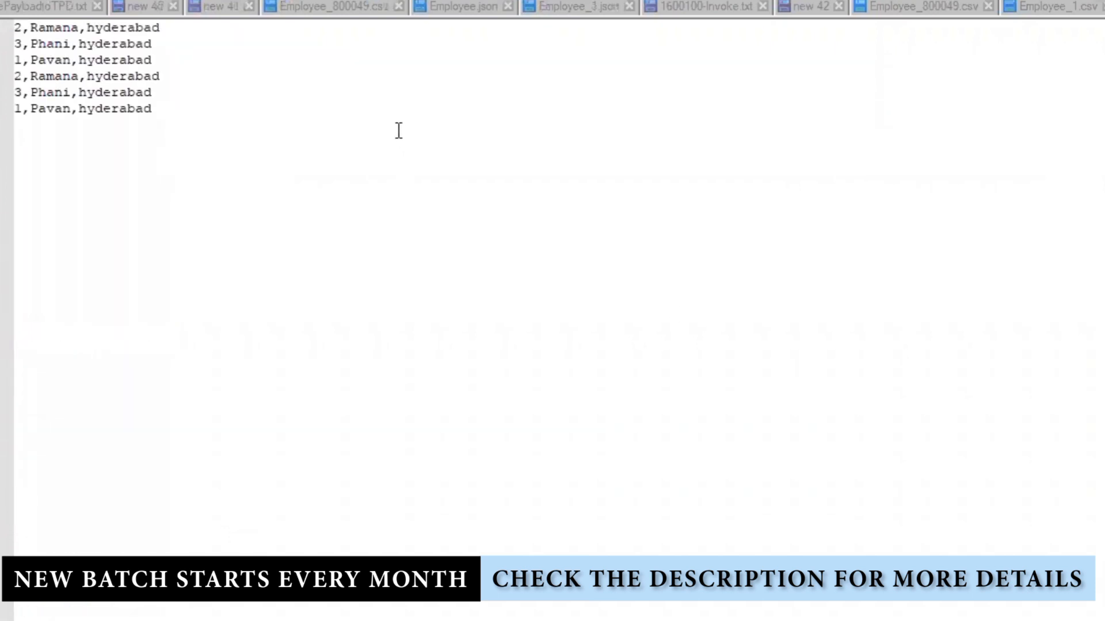
pyautogui.scroll(2, 398, 131)
pyautogui.hotkey('alt', 'Tab')
# - Open the remote Employee_3.csv in Notepad++ and highlight all of its records
pyautogui.click(743, 203)
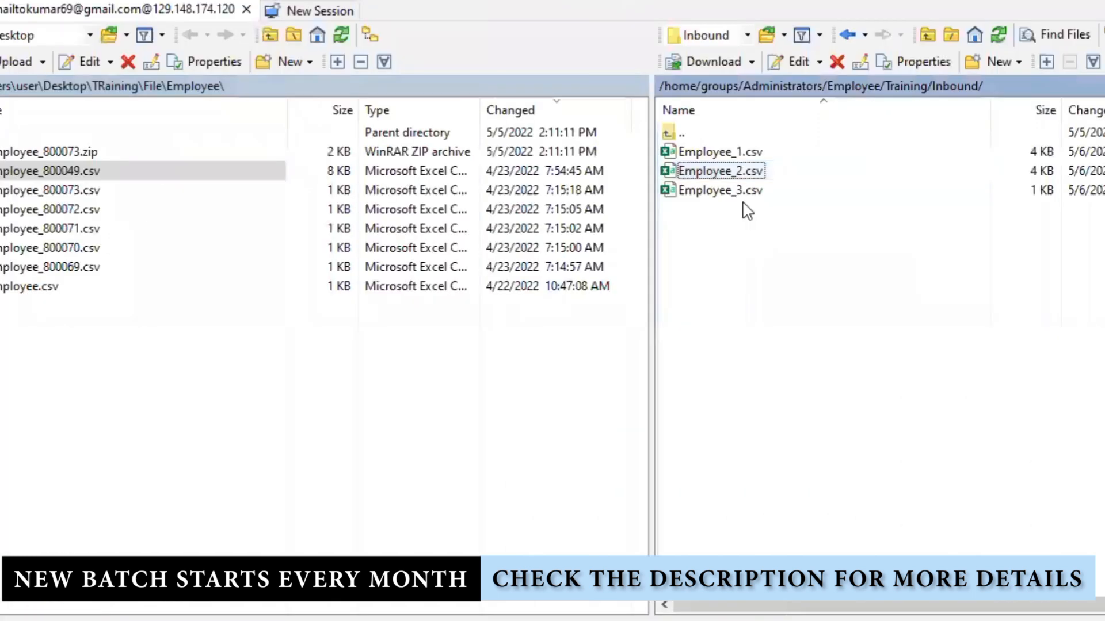
pyautogui.click(740, 198)
pyautogui.rightClick(741, 195)
pyautogui.moveTo(806, 226)
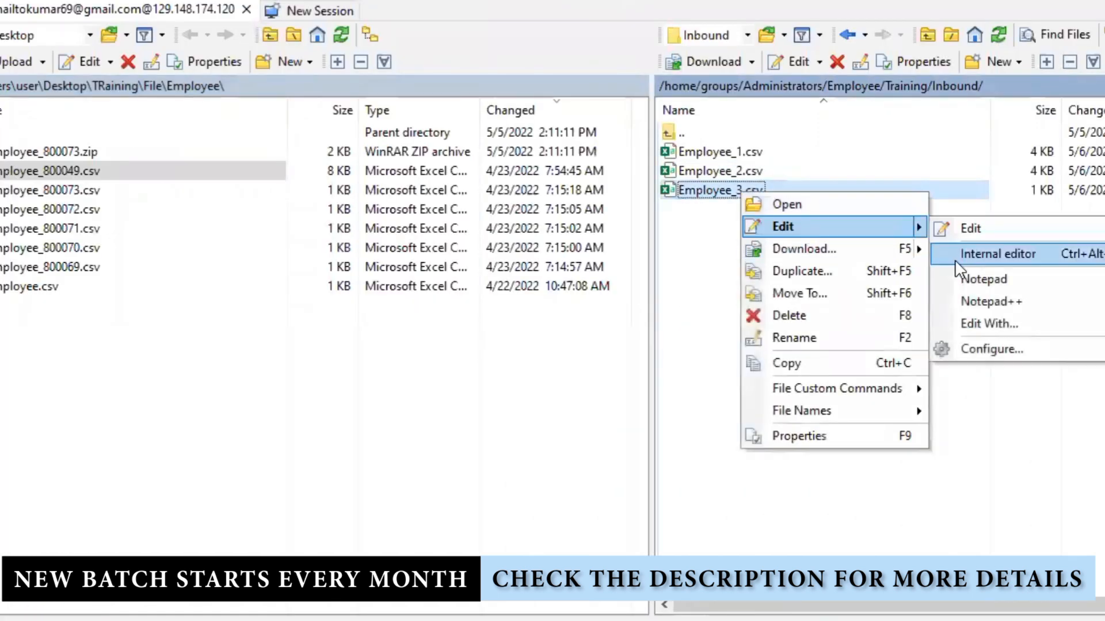
pyautogui.click(985, 300)
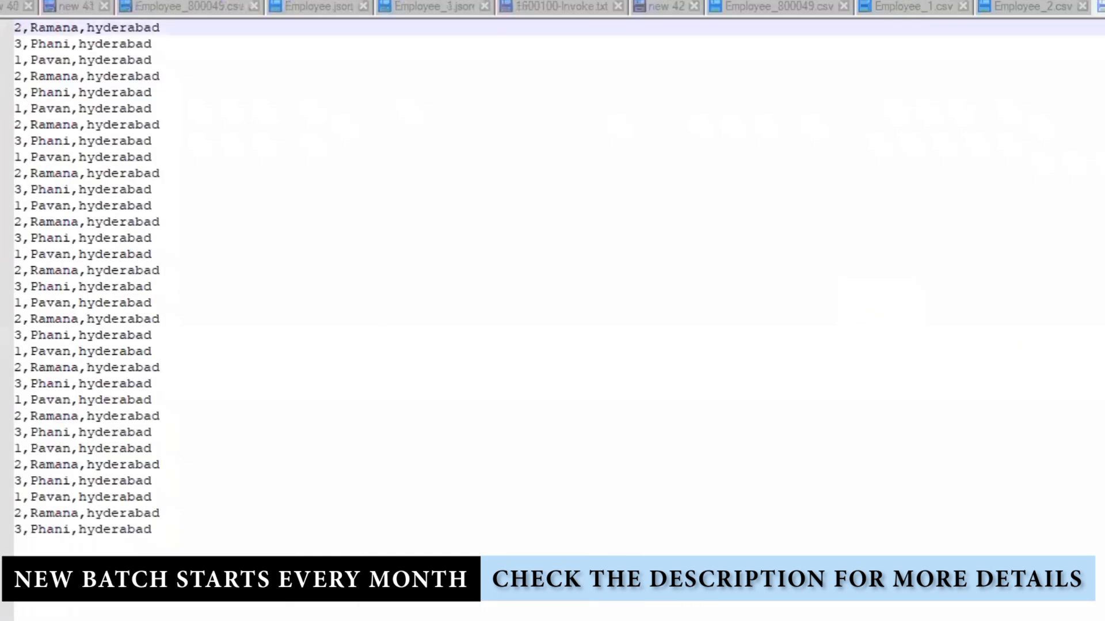
pyautogui.moveTo(165, 528); pyautogui.dragTo(14, 27)
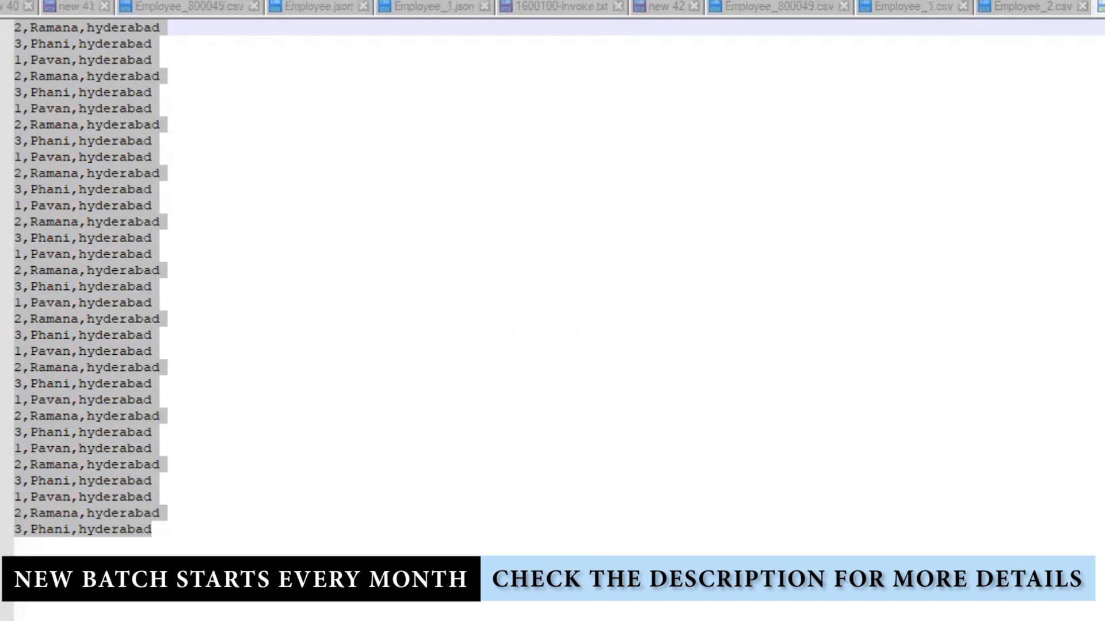
# - Close the opened Employee_2.csv, Employee_1.csv and last Employee_800049.csv files, and show the "new 42" notes
pyautogui.click(1048, 7)
pyautogui.click(1083, 6)
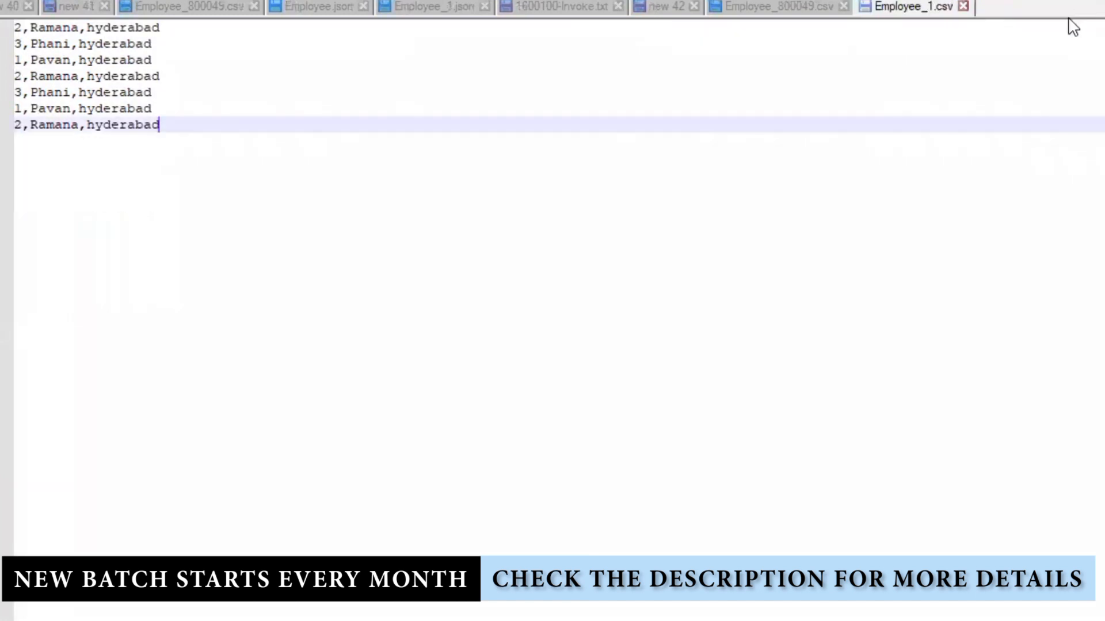
pyautogui.click(964, 6)
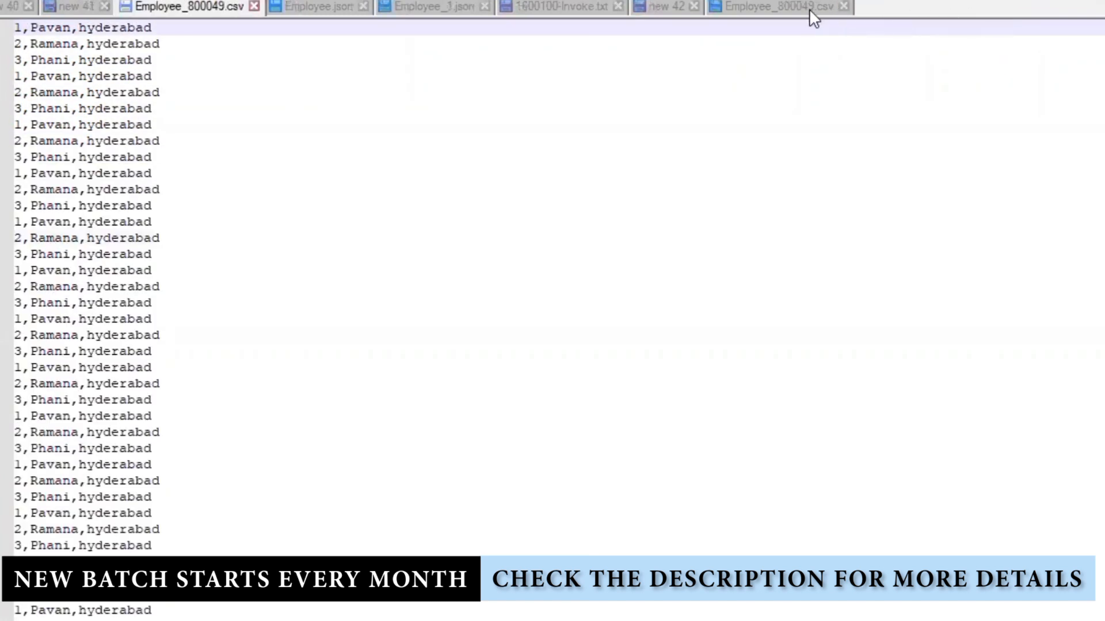
pyautogui.click(843, 7)
pyautogui.click(677, 9)
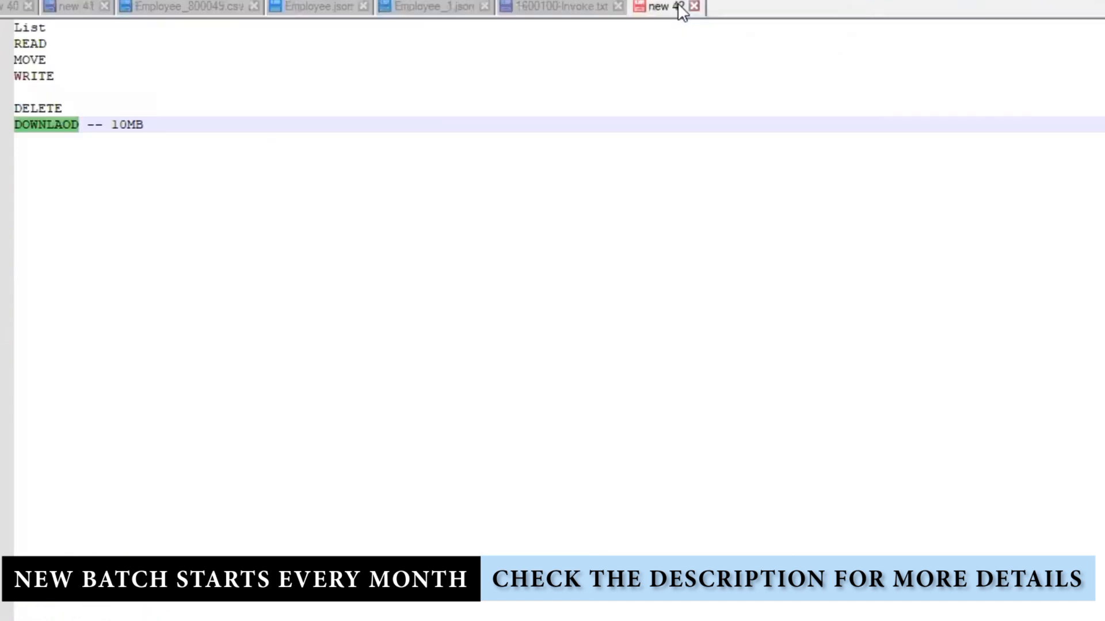
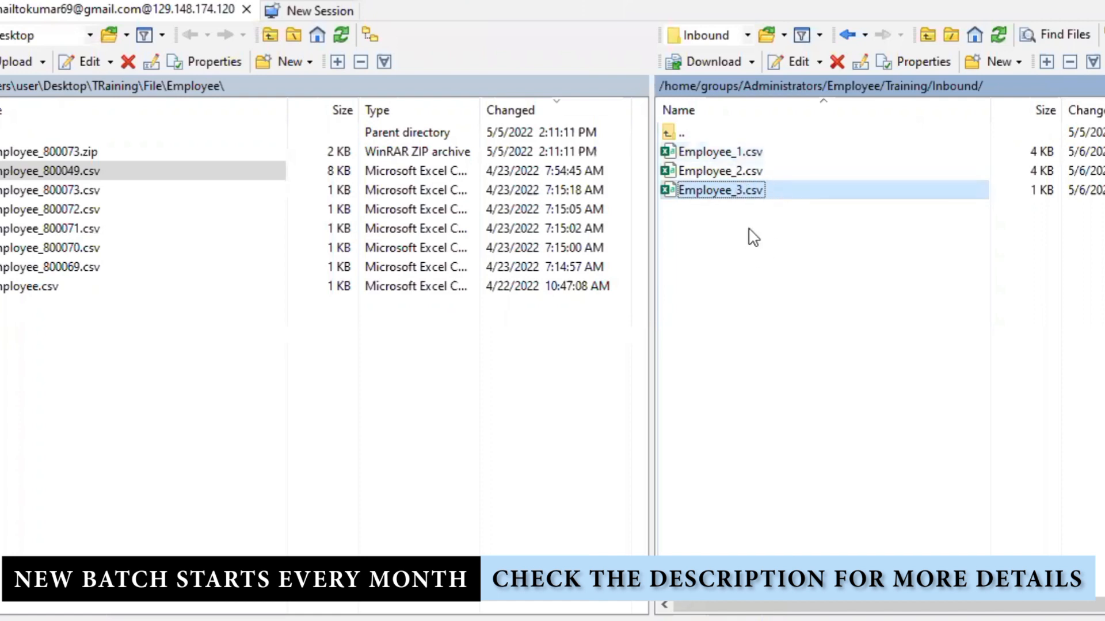
pyautogui.click(726, 150)
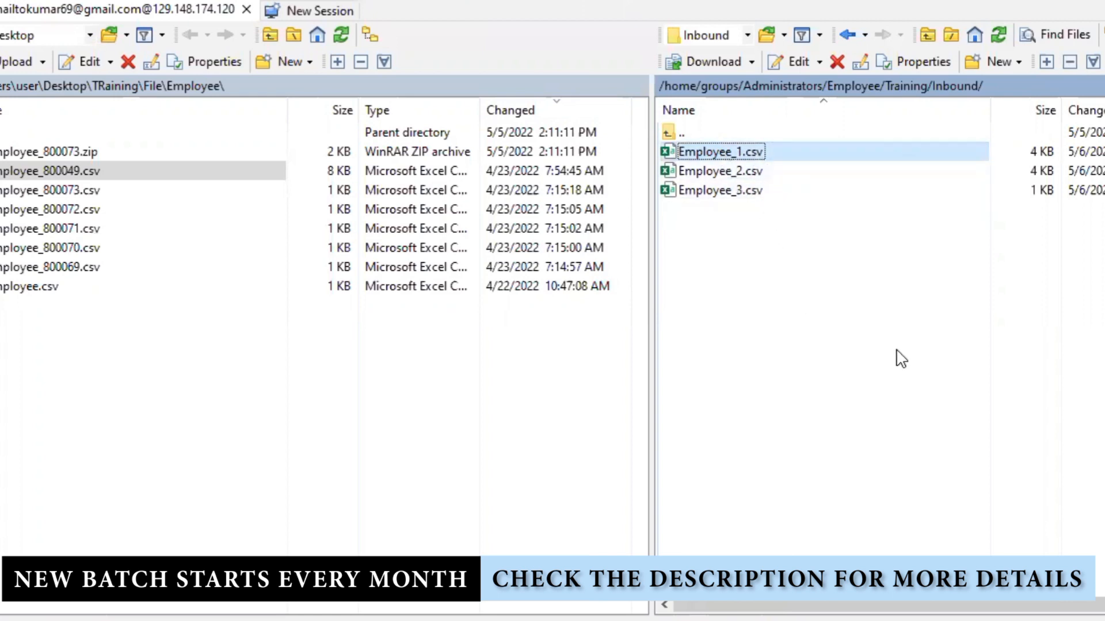
pyautogui.press('F2')
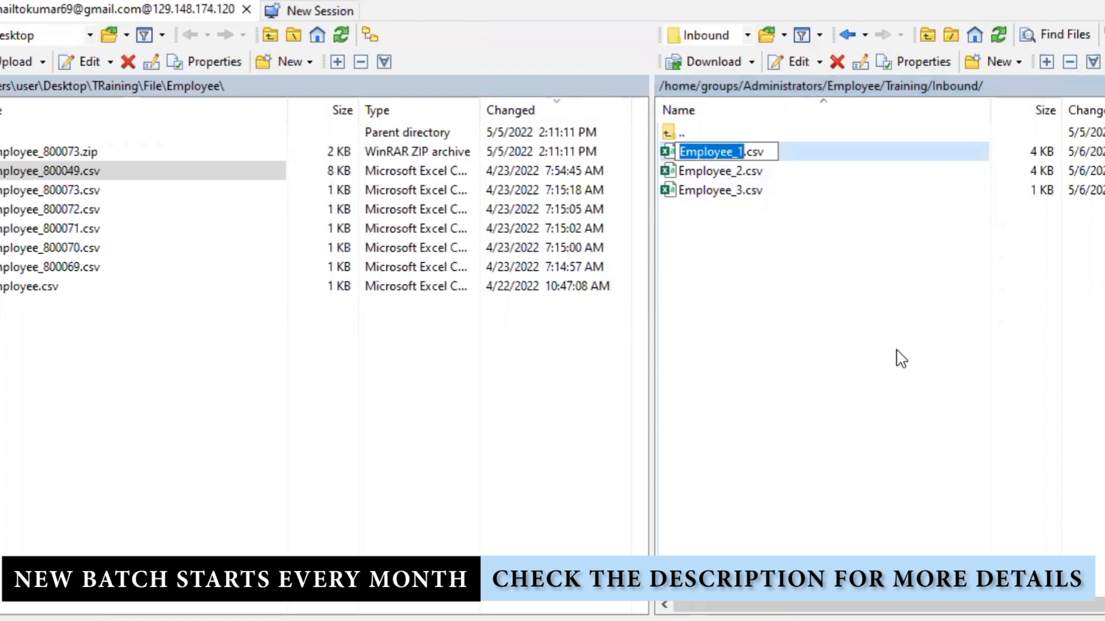
pyautogui.press('Escape')
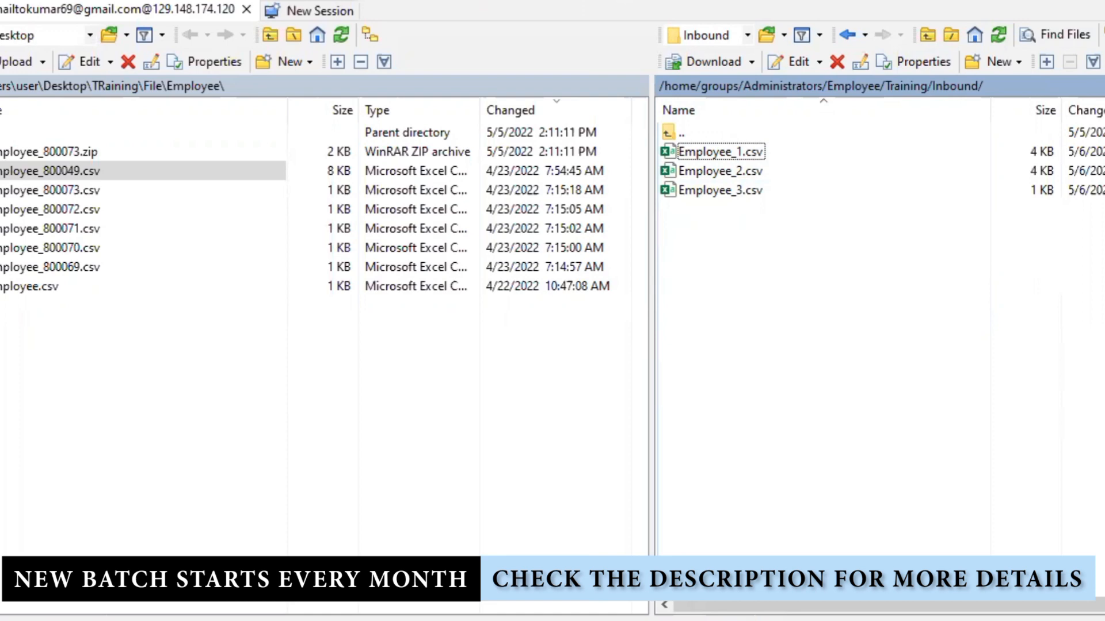
# - Switch to Oracle Integration, review every configuration page of the ReadinChunks stage file action through its summary, and close it
pyautogui.hotkey('alt', 'Tab')
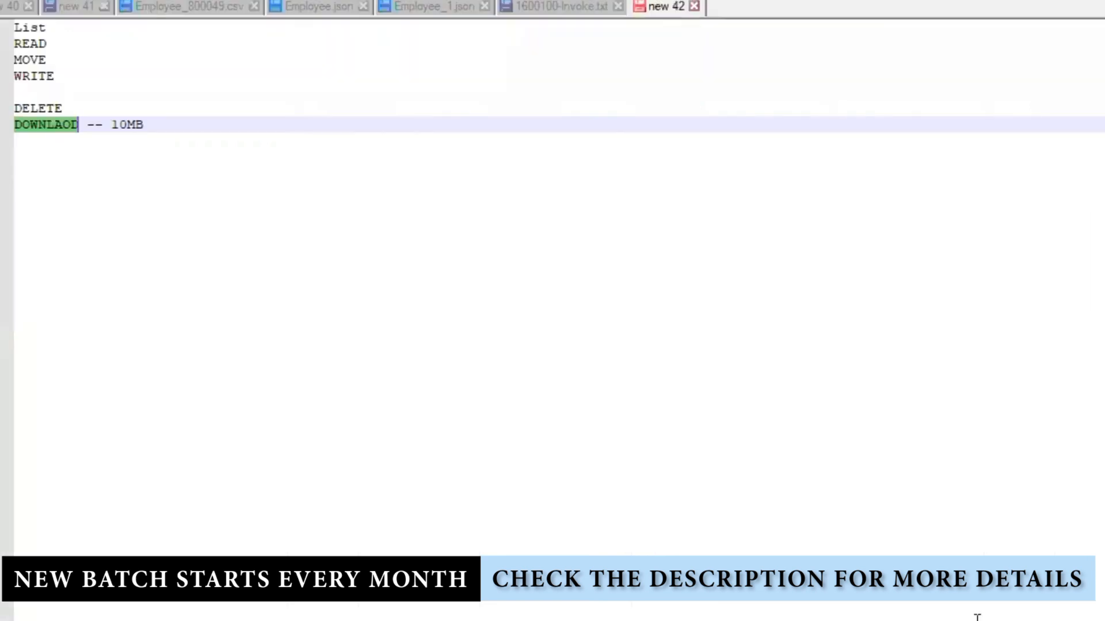
pyautogui.hotkey('alt', 'Tab')
pyautogui.hotkey('alt', 'Tab')
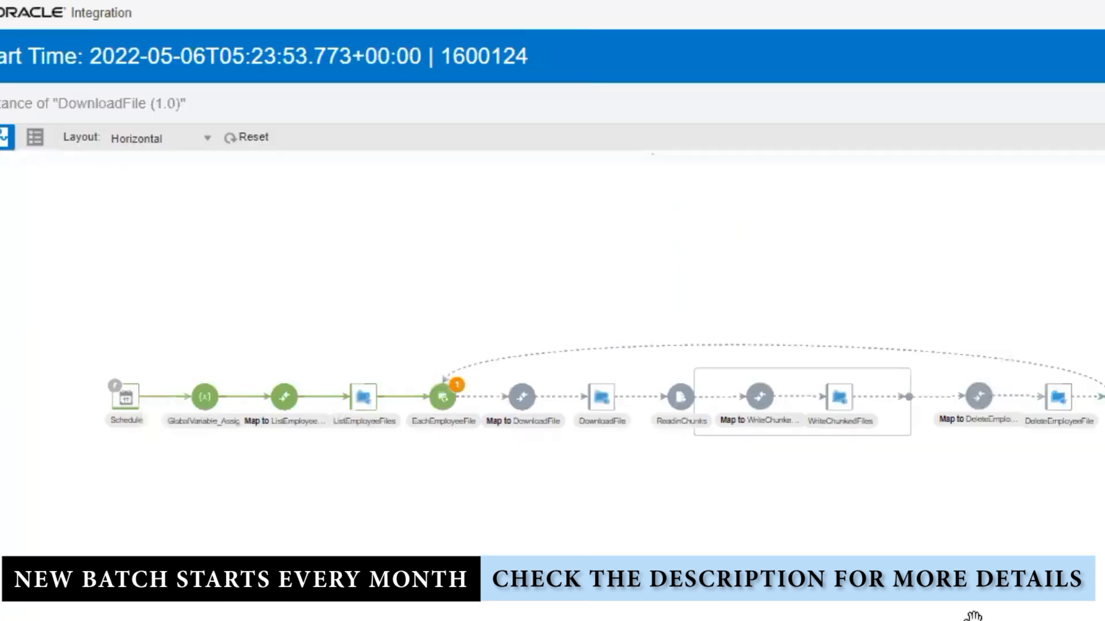
pyautogui.click(683, 396)
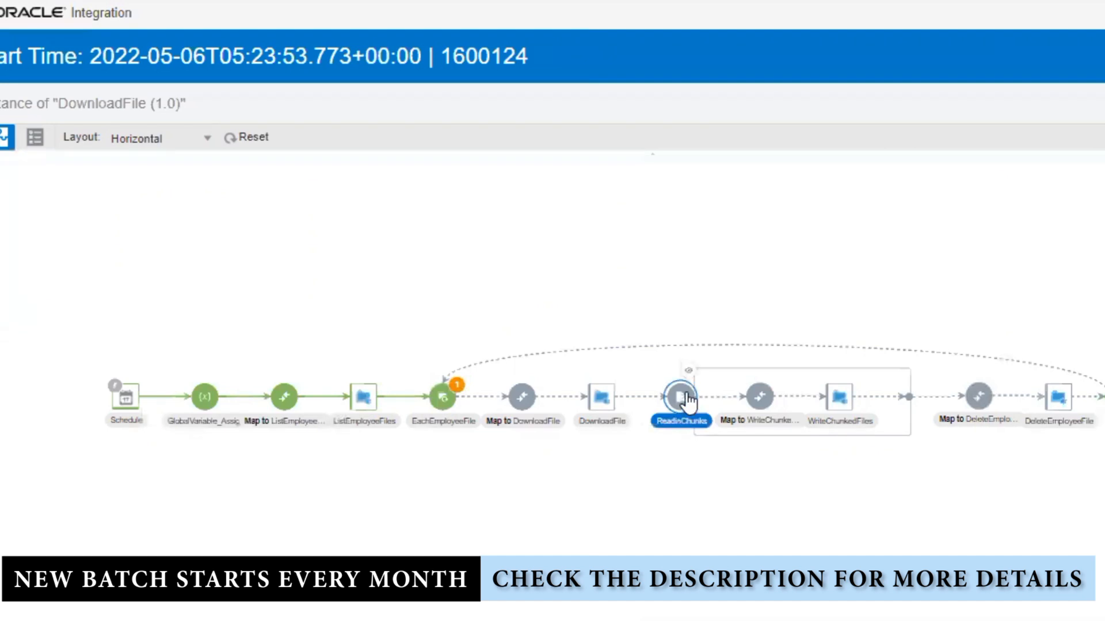
pyautogui.click(689, 373)
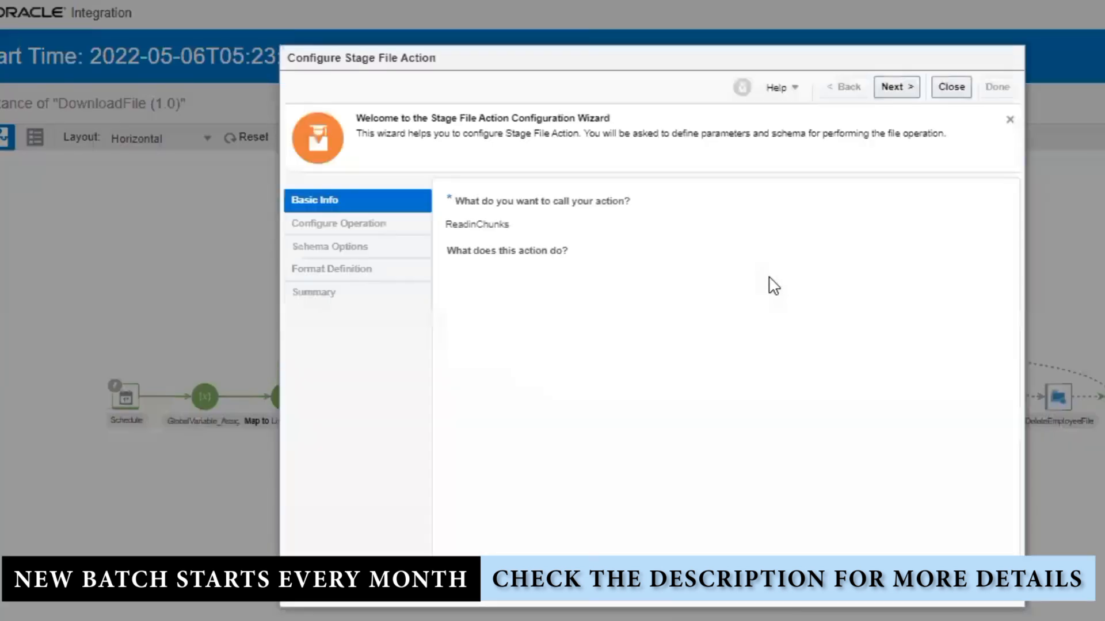
pyautogui.click(900, 91)
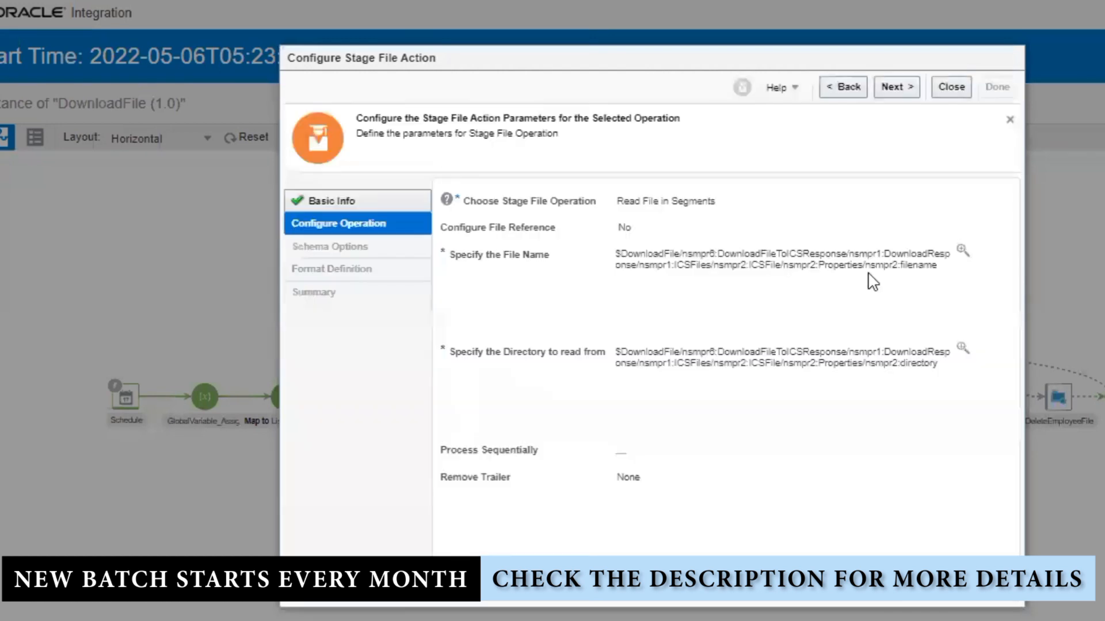
pyautogui.click(901, 87)
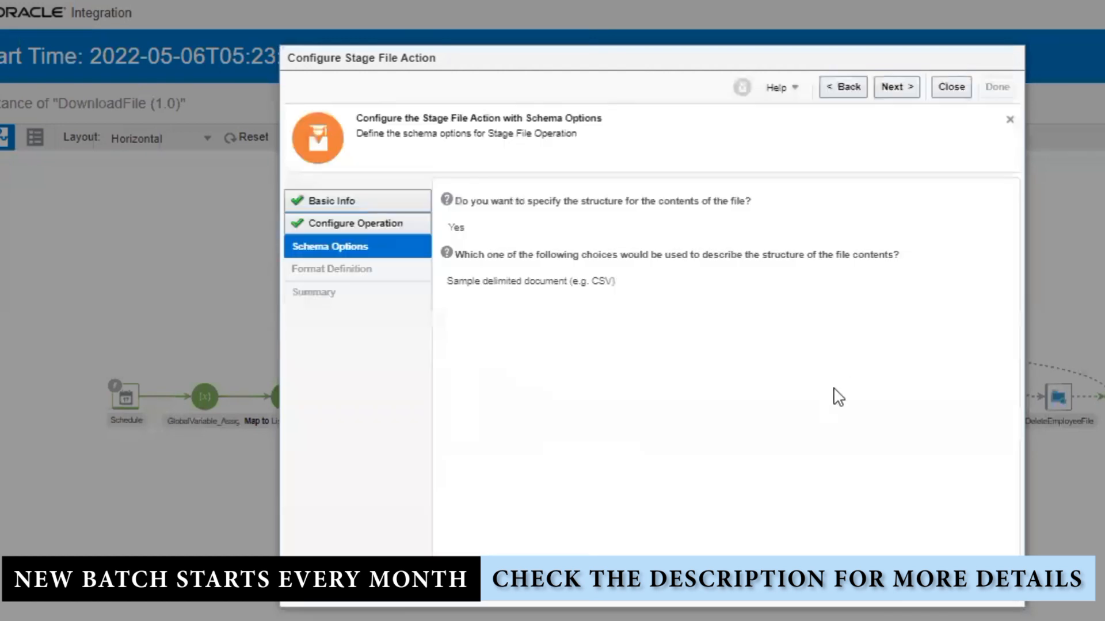
pyautogui.click(898, 92)
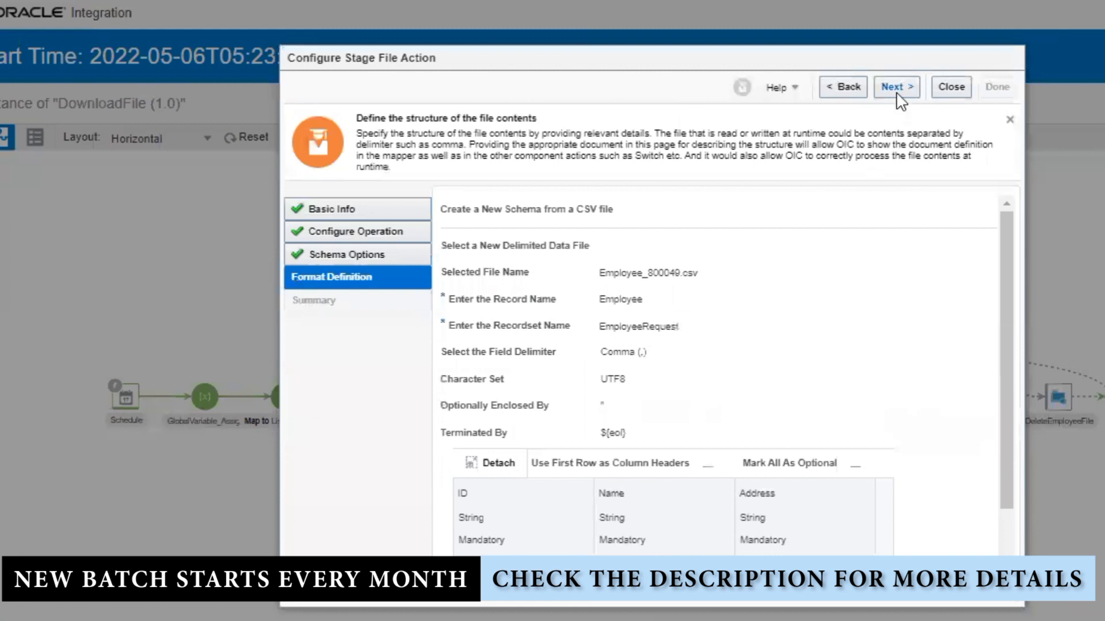
pyautogui.click(897, 89)
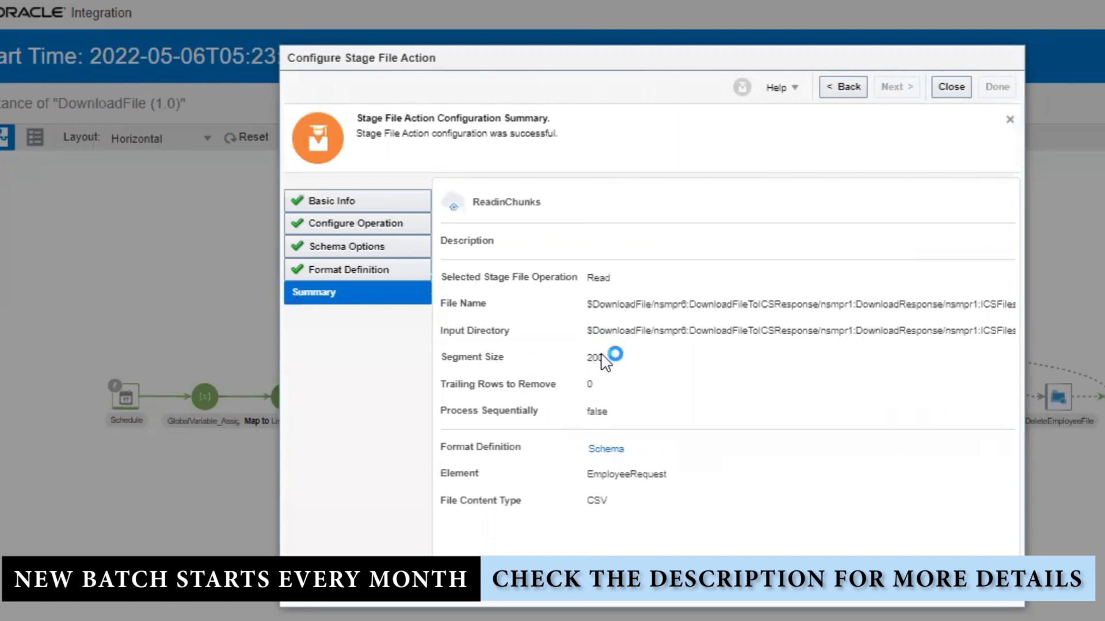
pyautogui.click(952, 87)
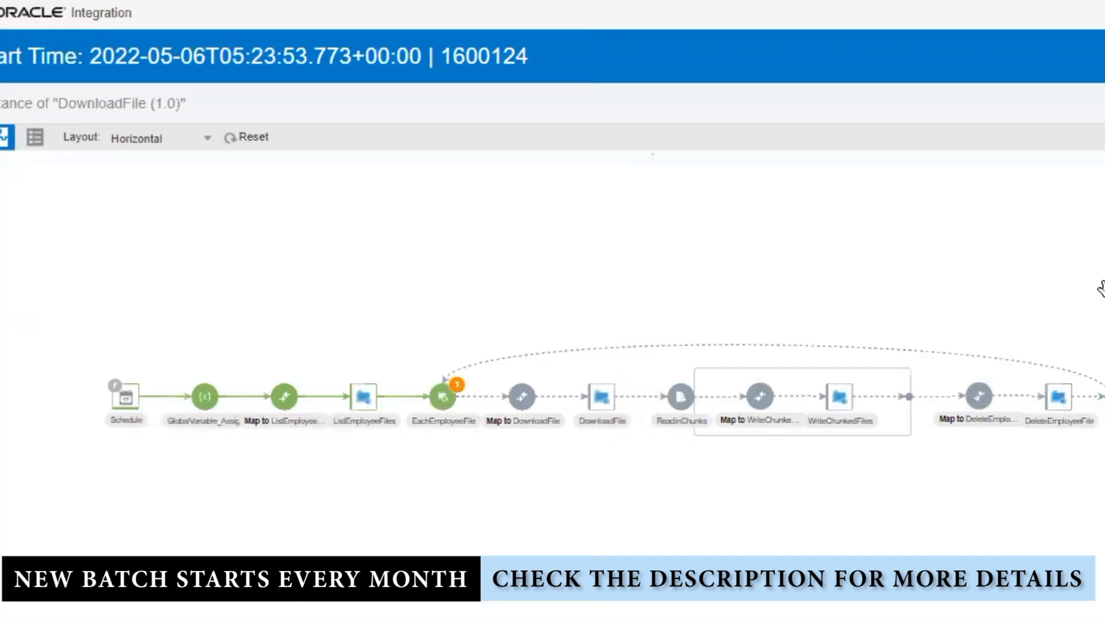
# - Return to the Integrations design list and export the DownloadFile 1.0.0 integration
pyautogui.press('F5')
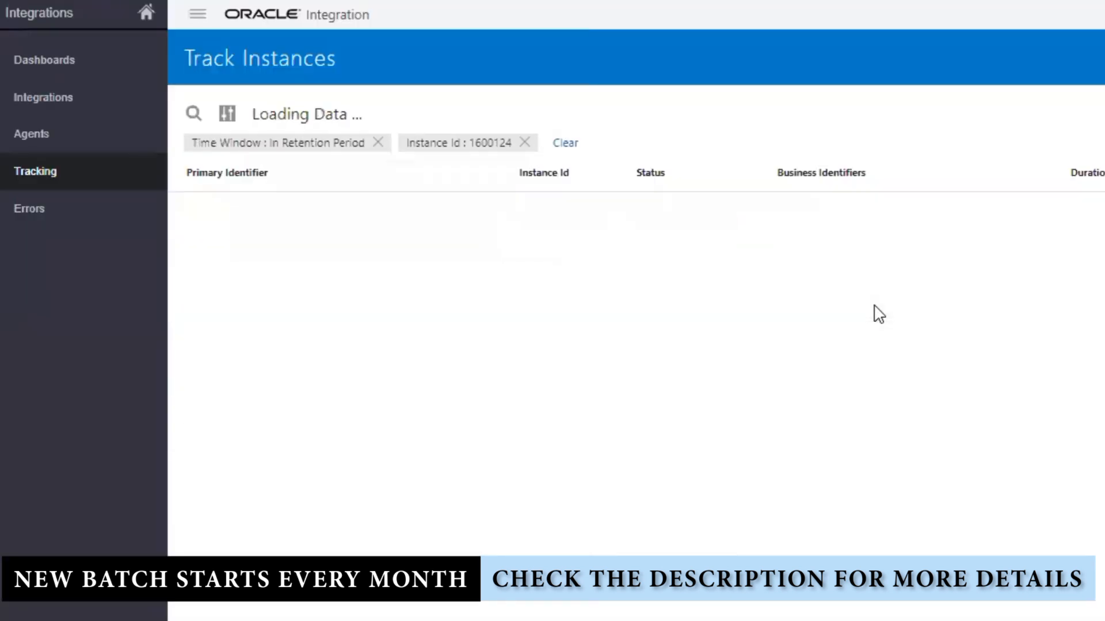
pyautogui.click(1, 15)
pyautogui.click(1, 15)
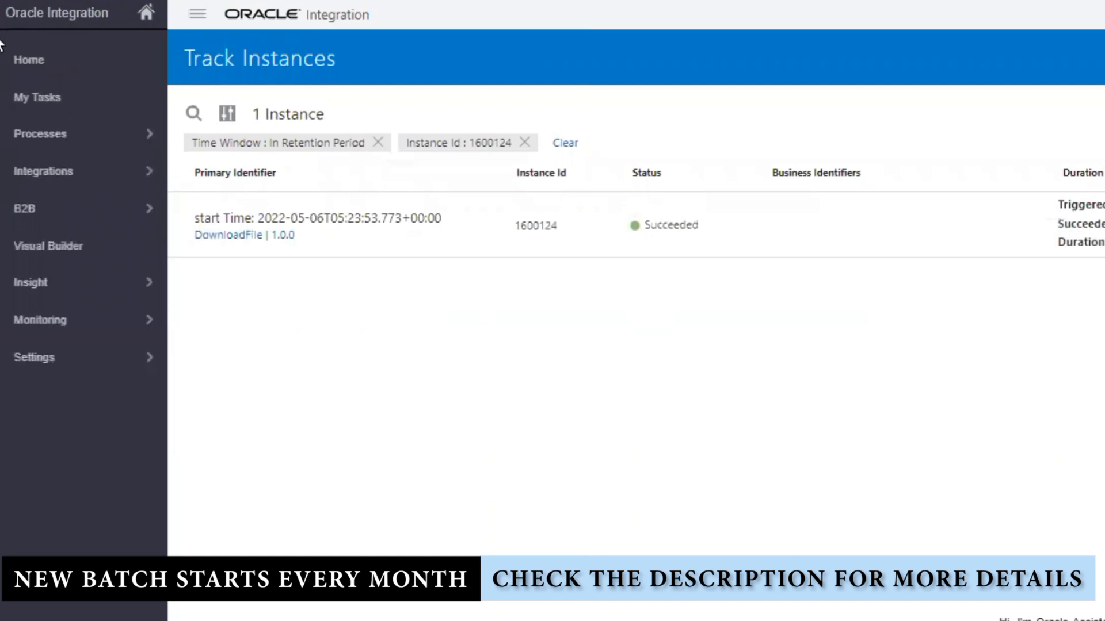
pyautogui.click(94, 178)
pyautogui.click(115, 72)
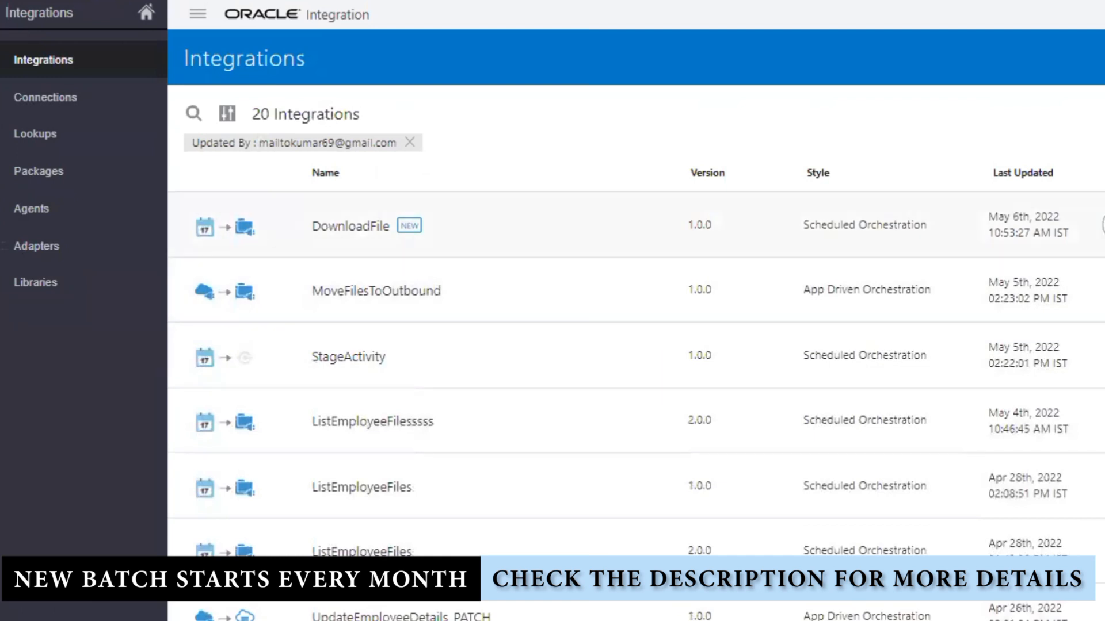
pyautogui.click(1103, 226)
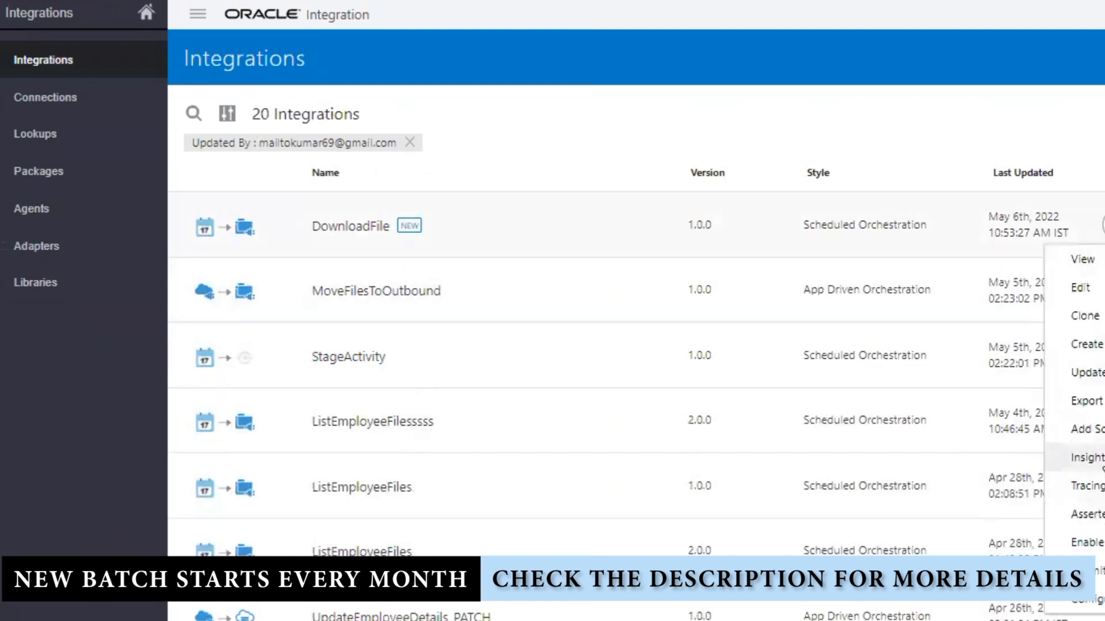
pyautogui.click(1085, 401)
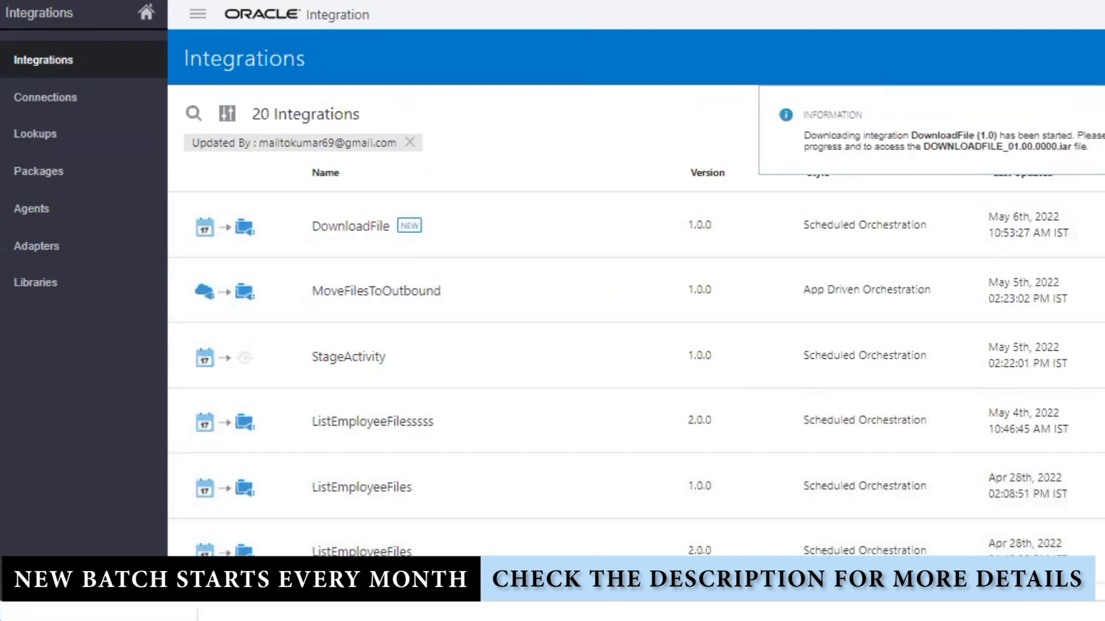
# - Show the downloaded DOWNLOADFILE_01.00.0000.iar in its folder and open it as an archive with 7-Zip
pyautogui.rightClick(210, 609)
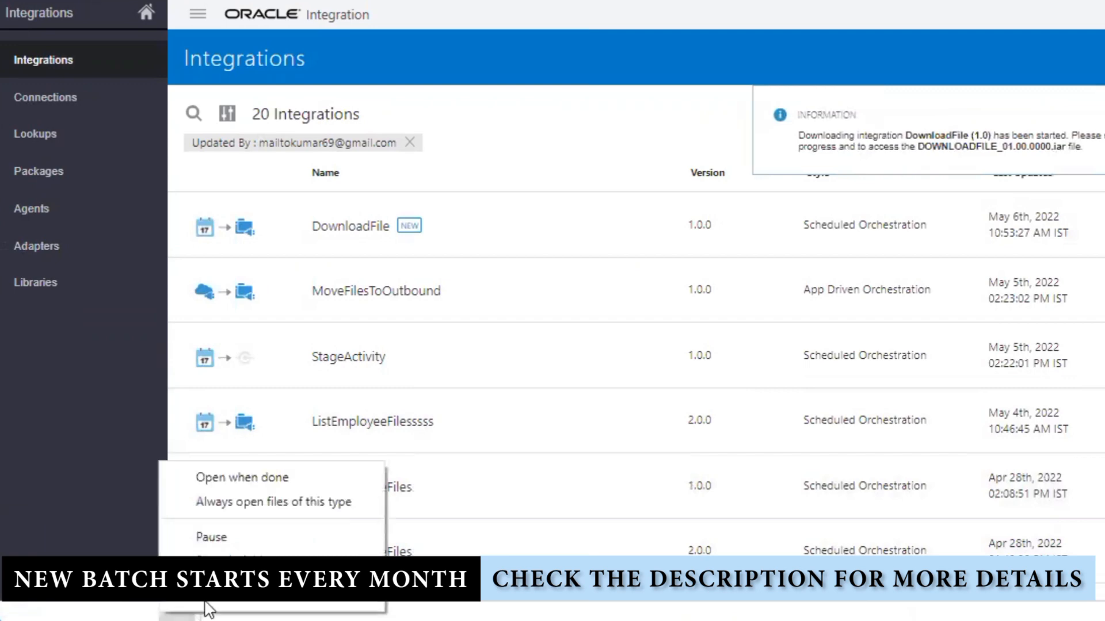
pyautogui.click(243, 556)
pyautogui.click(805, 52)
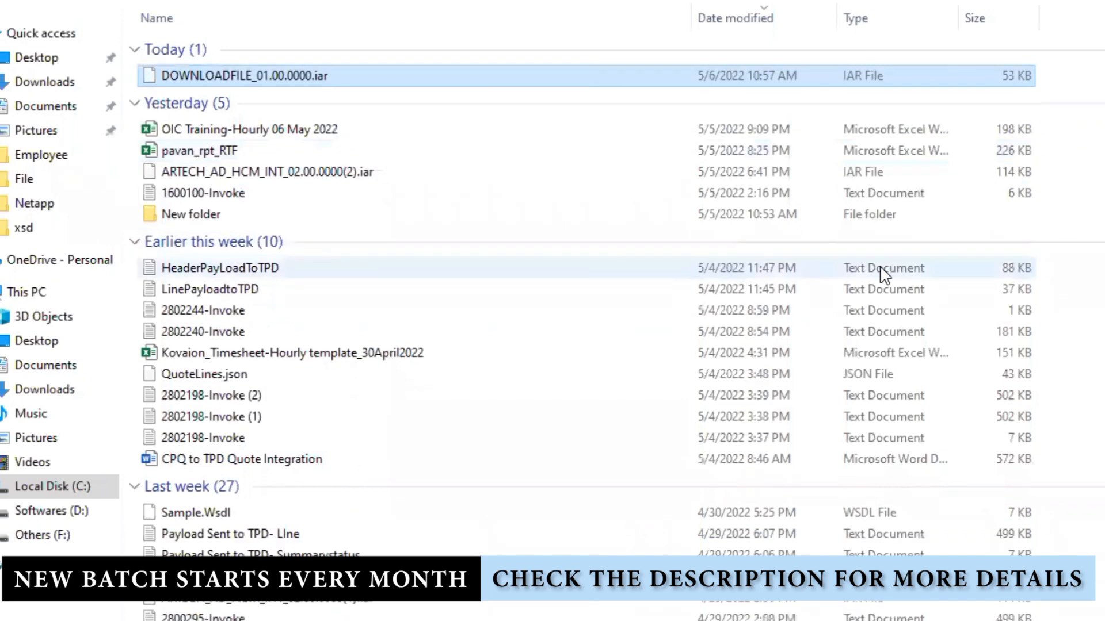
pyautogui.doubleClick(519, 77)
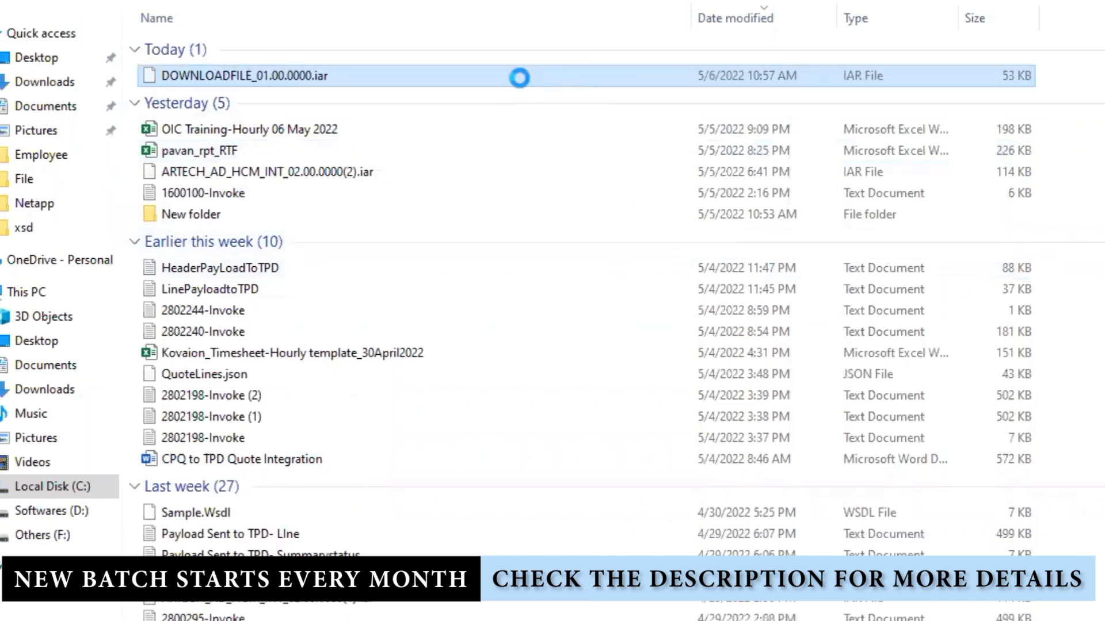
pyautogui.rightClick(519, 77)
pyautogui.moveTo(578, 166)
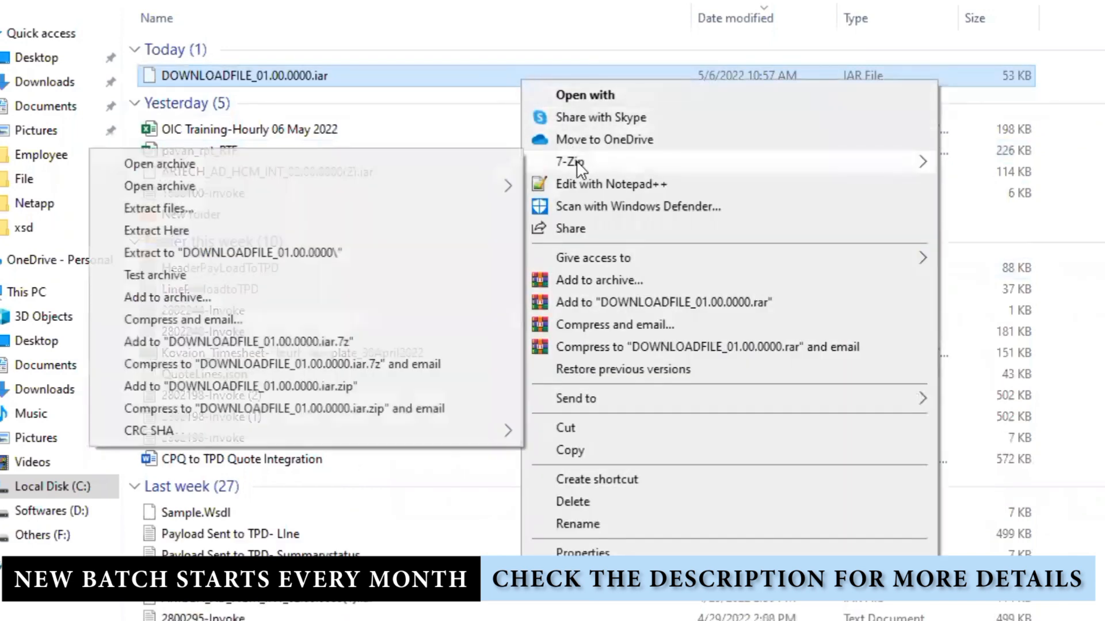
pyautogui.moveTo(219, 199)
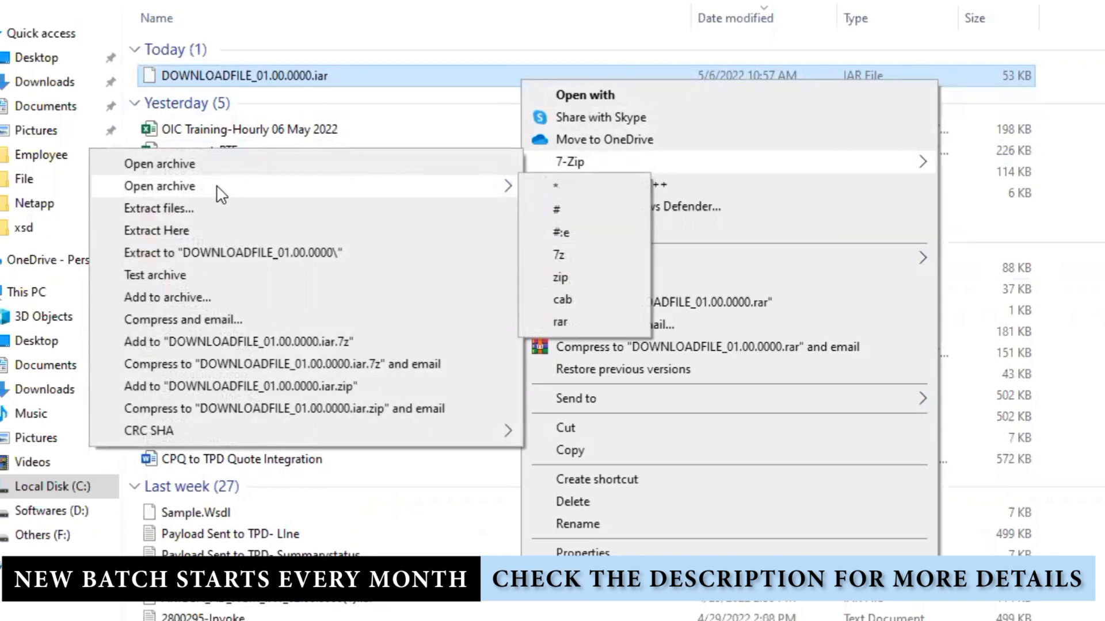
pyautogui.click(123, 165)
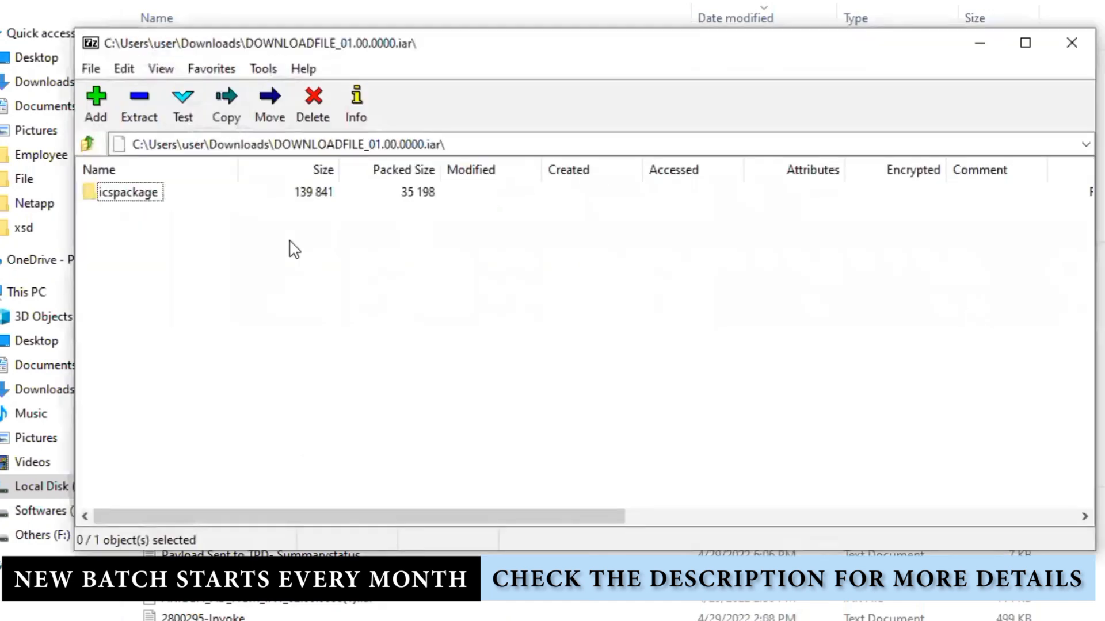
# - Browse the archive through icspackage and project, check PROJECT-INF, and open the resources folder in a maximized window
pyautogui.doubleClick(117, 191)
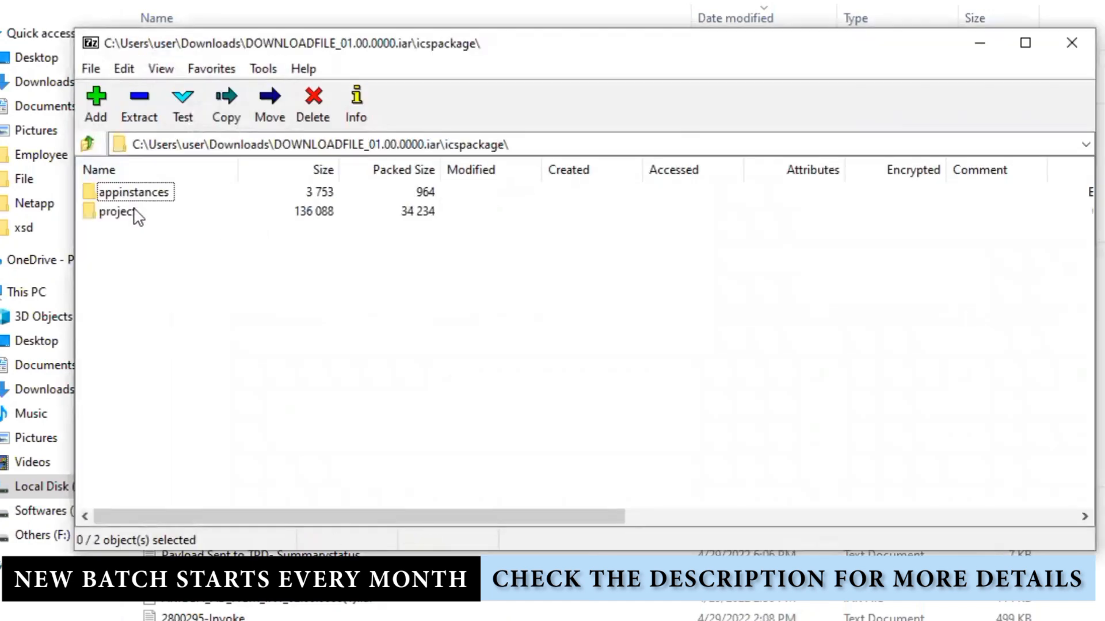
pyautogui.doubleClick(127, 211)
pyautogui.doubleClick(163, 193)
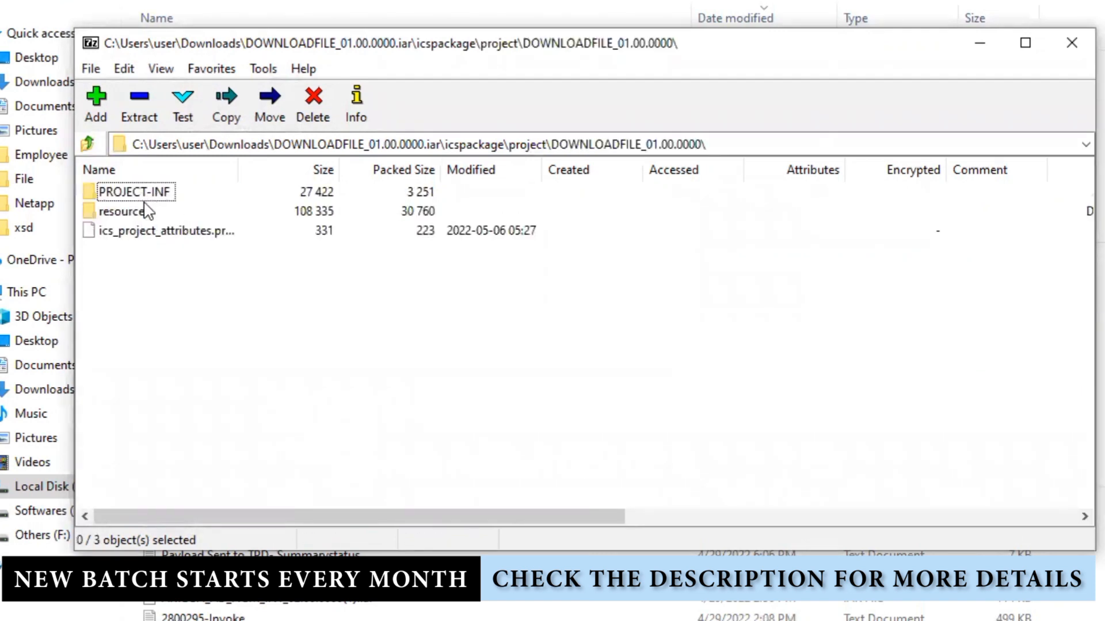
pyautogui.doubleClick(148, 196)
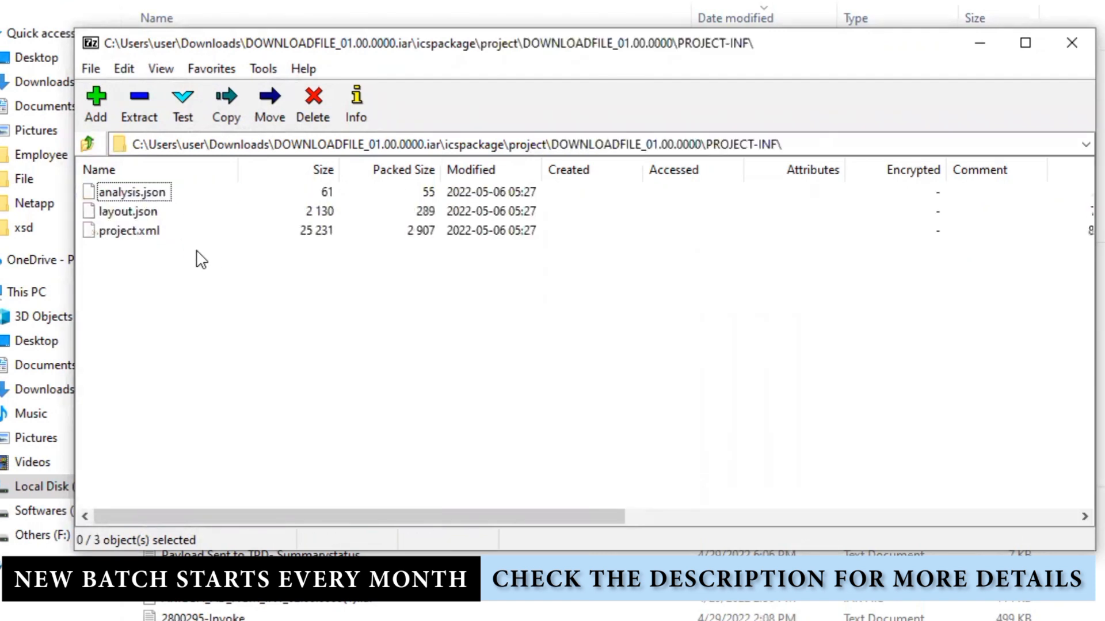
pyautogui.press('BackSpace')
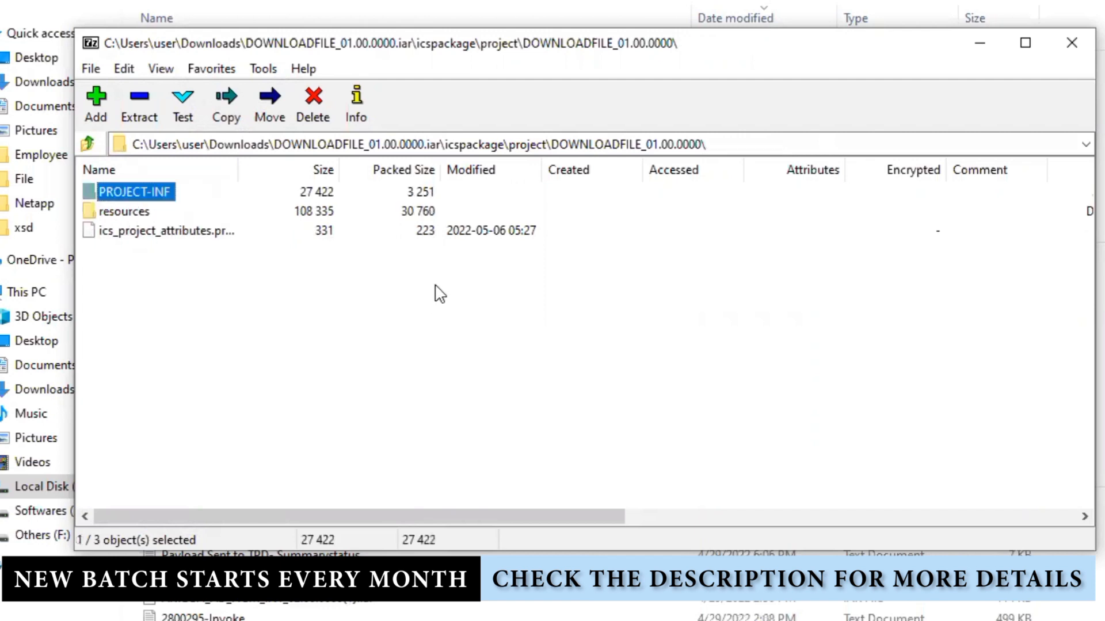
pyautogui.doubleClick(115, 211)
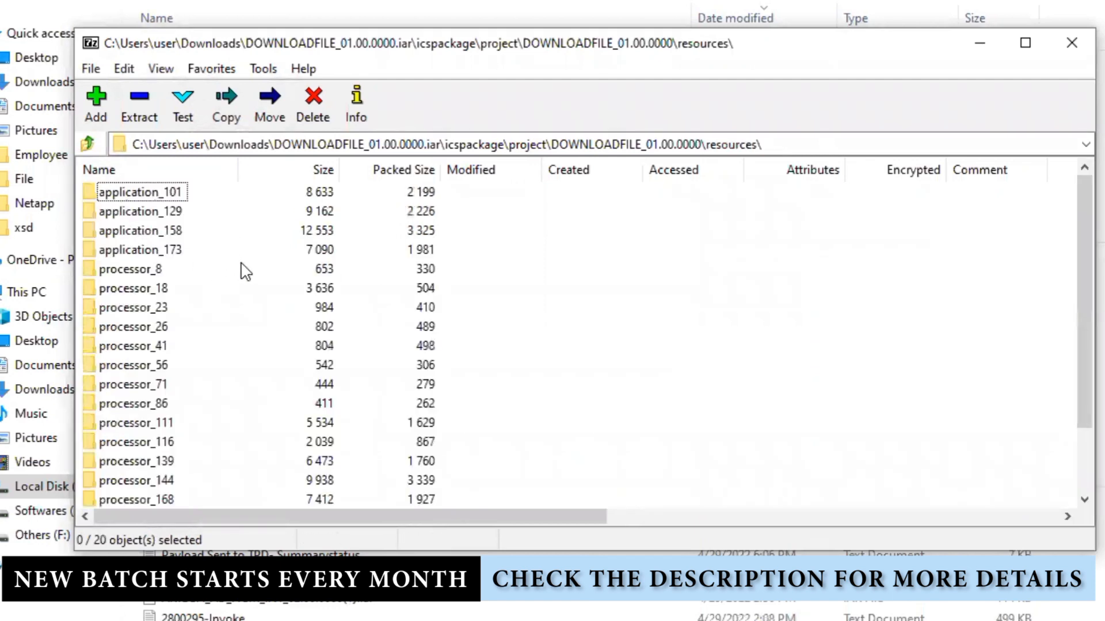
pyautogui.click(1043, 50)
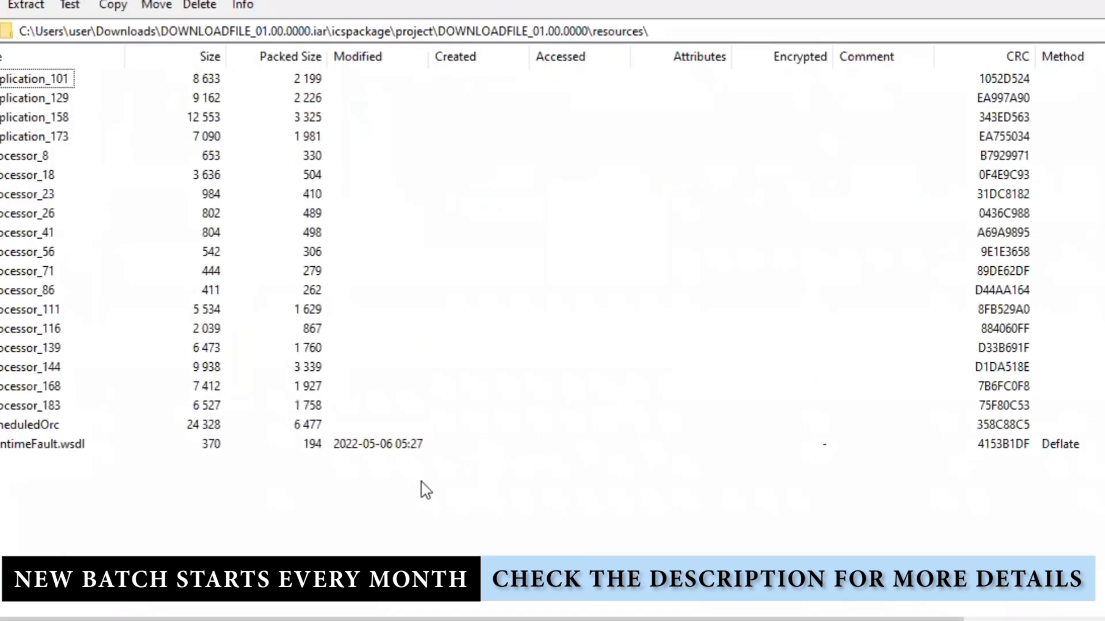
# - Look through application_101 down to resourcegroup_103 and return to the resources folder
pyautogui.doubleClick(38, 81)
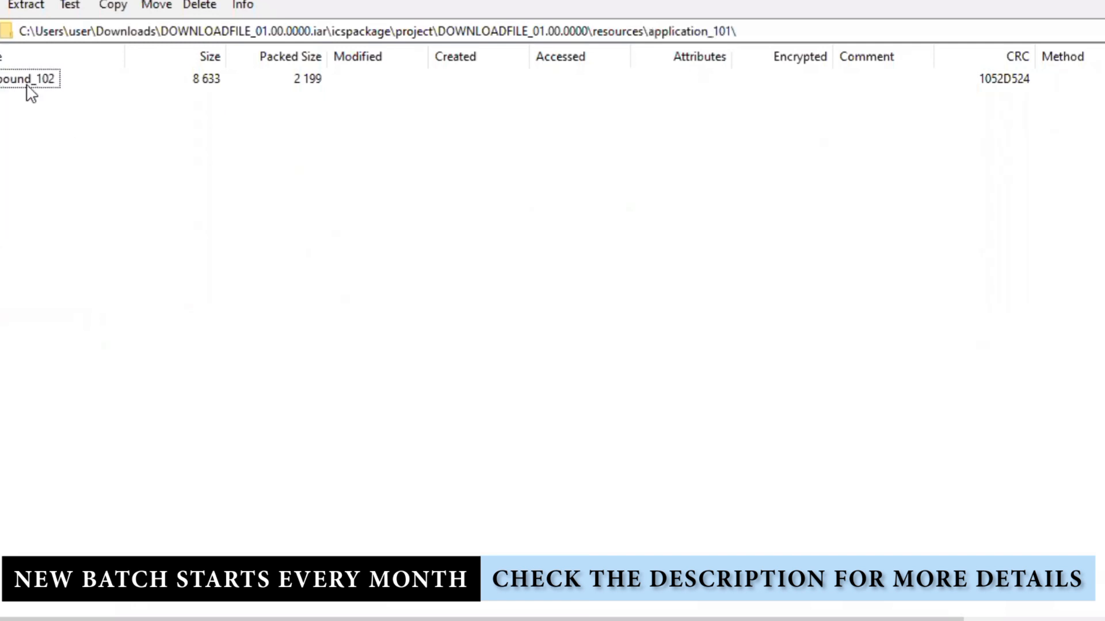
pyautogui.doubleClick(27, 86)
pyautogui.doubleClick(10, 80)
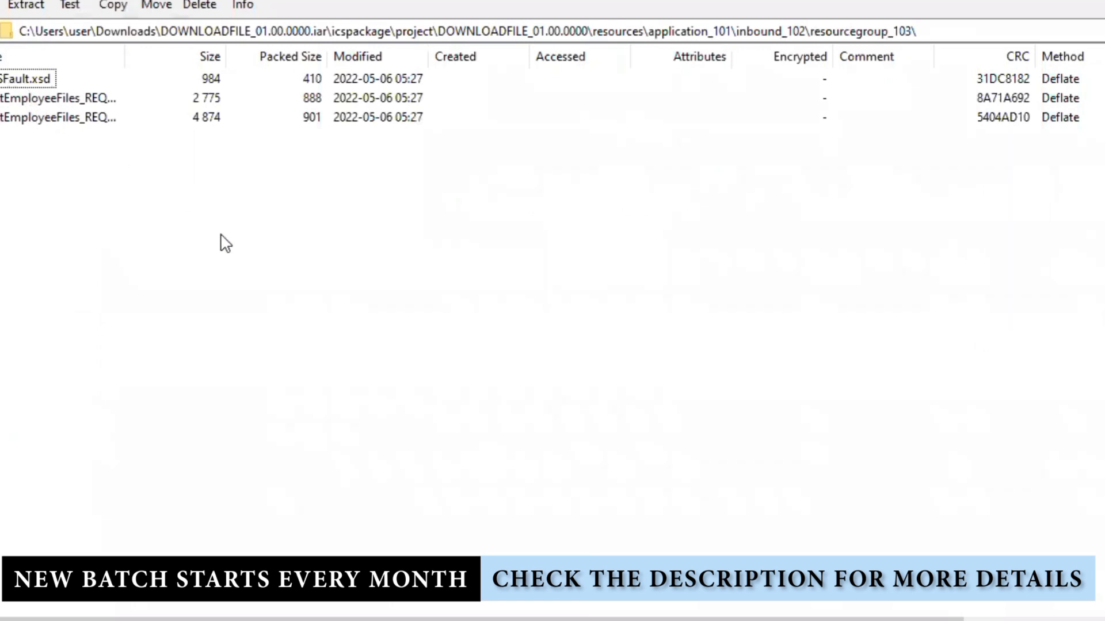
pyautogui.press('BackSpace')
pyautogui.press('BackSpace')
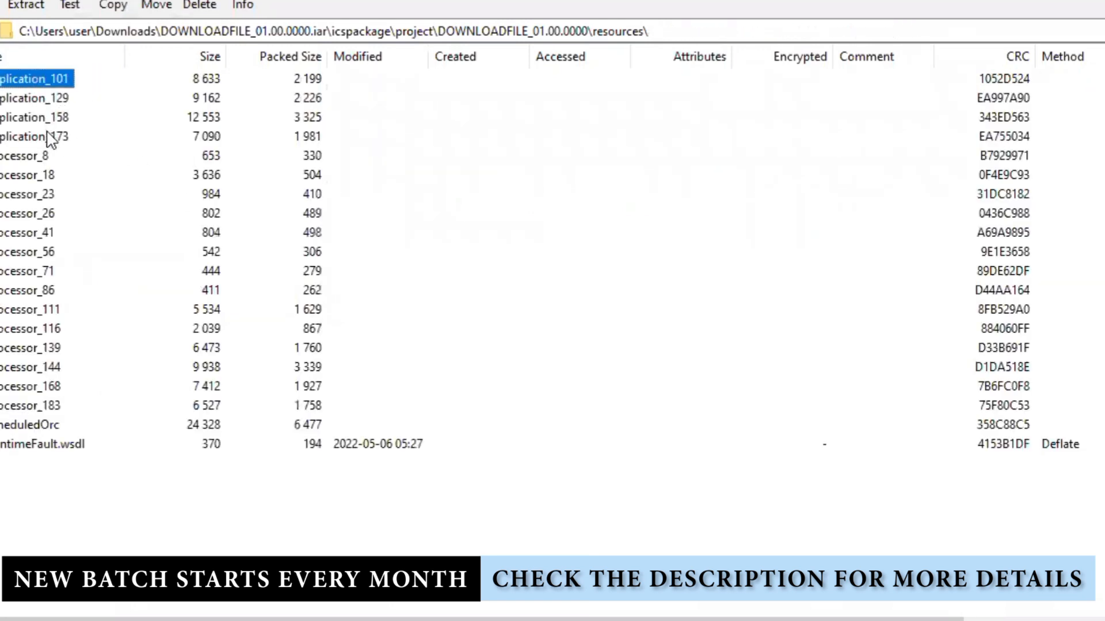
# - Open resourcegroup_160 under application_158 and inbound_159, and widen the name column to show the full file names
pyautogui.doubleClick(41, 118)
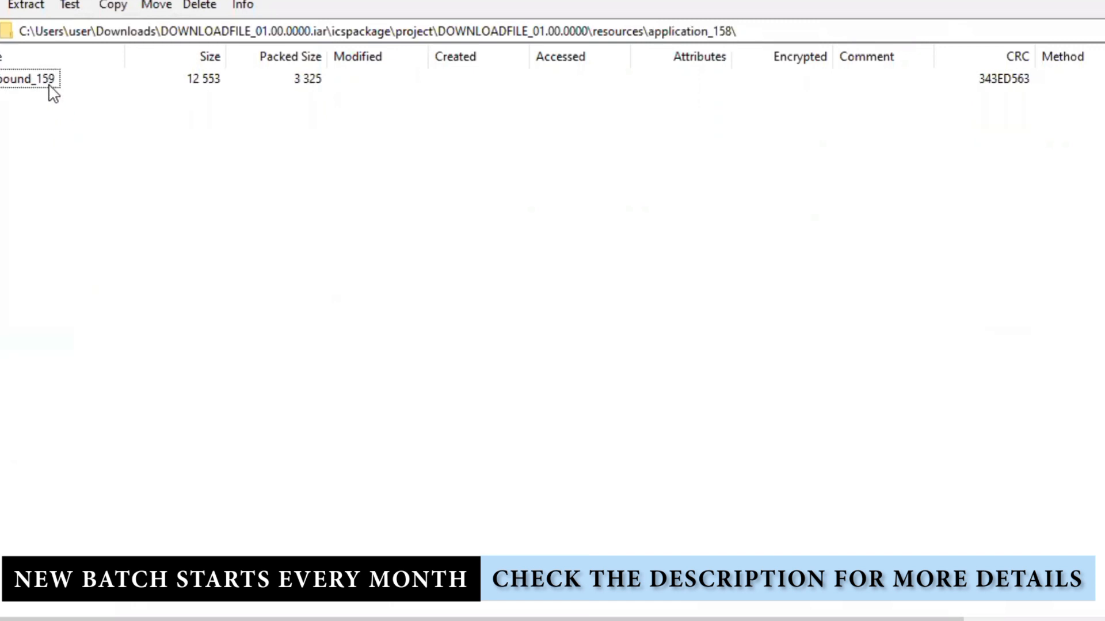
pyautogui.doubleClick(50, 86)
pyautogui.click(63, 86)
pyautogui.doubleClick(62, 87)
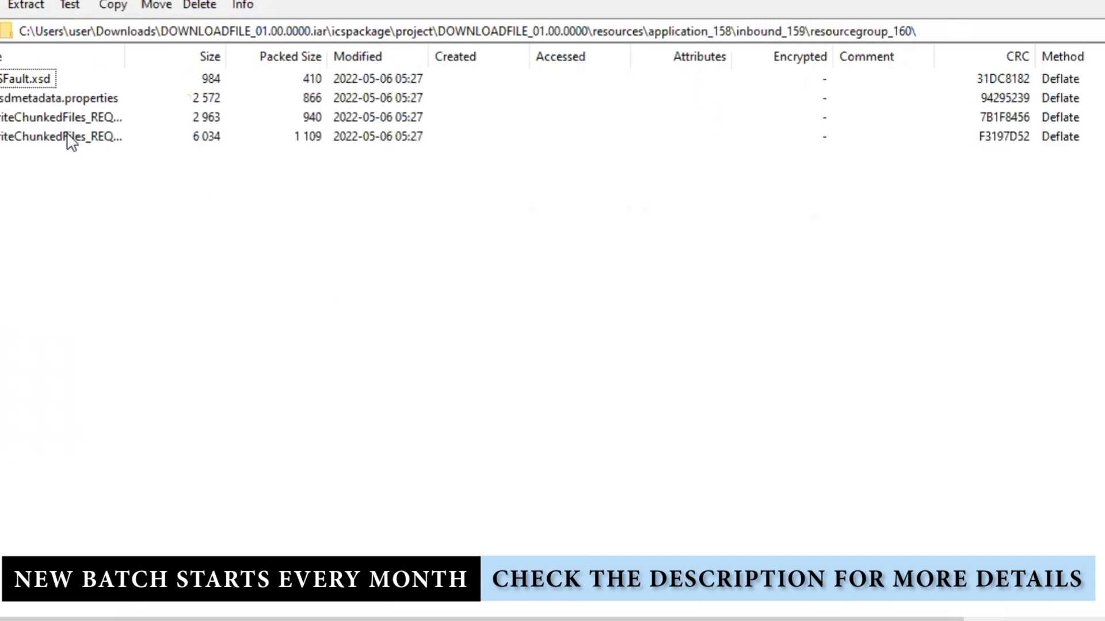
pyautogui.moveTo(125, 56); pyautogui.dragTo(317, 64)
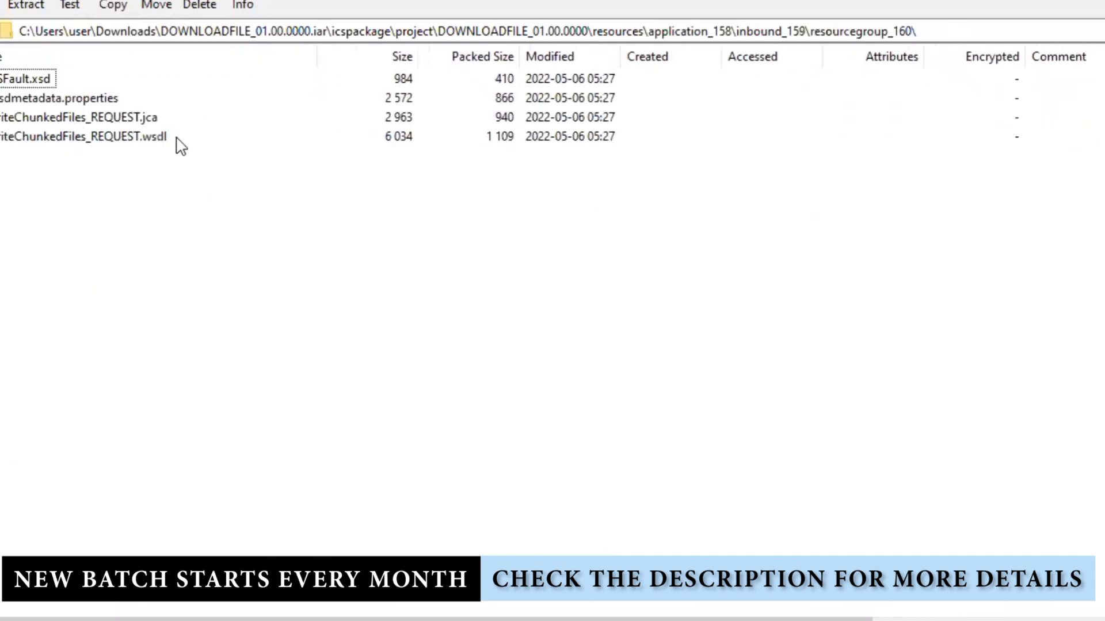
# - Open WriteChunkedFiles_REQUEST.jca for editing and examine its connection and interaction-spec properties
pyautogui.click(153, 118)
pyautogui.rightClick(147, 115)
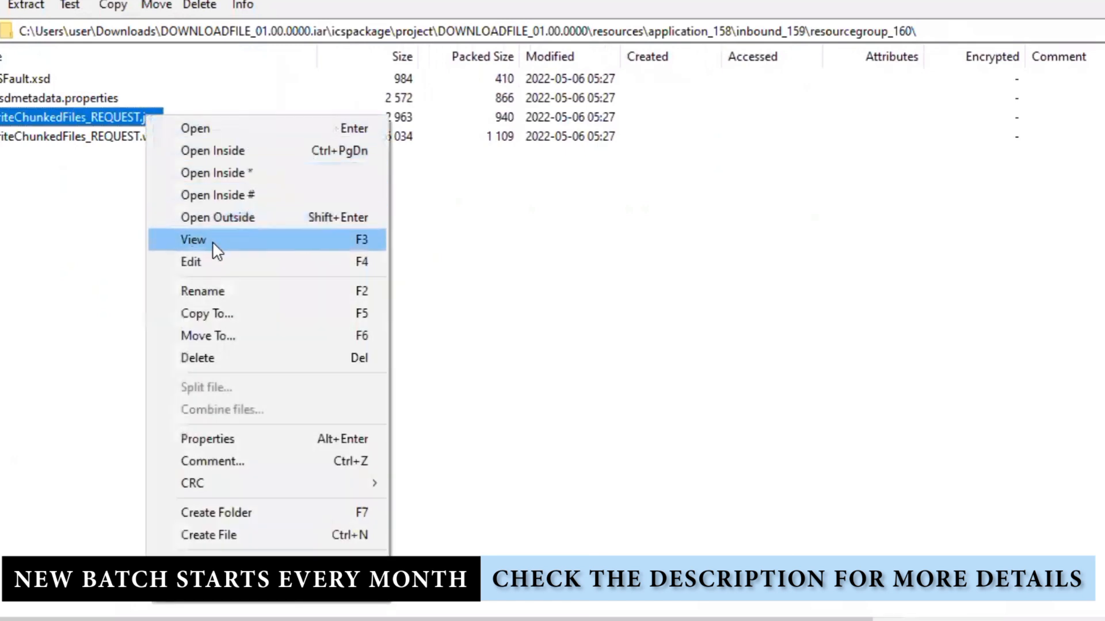
pyautogui.click(209, 262)
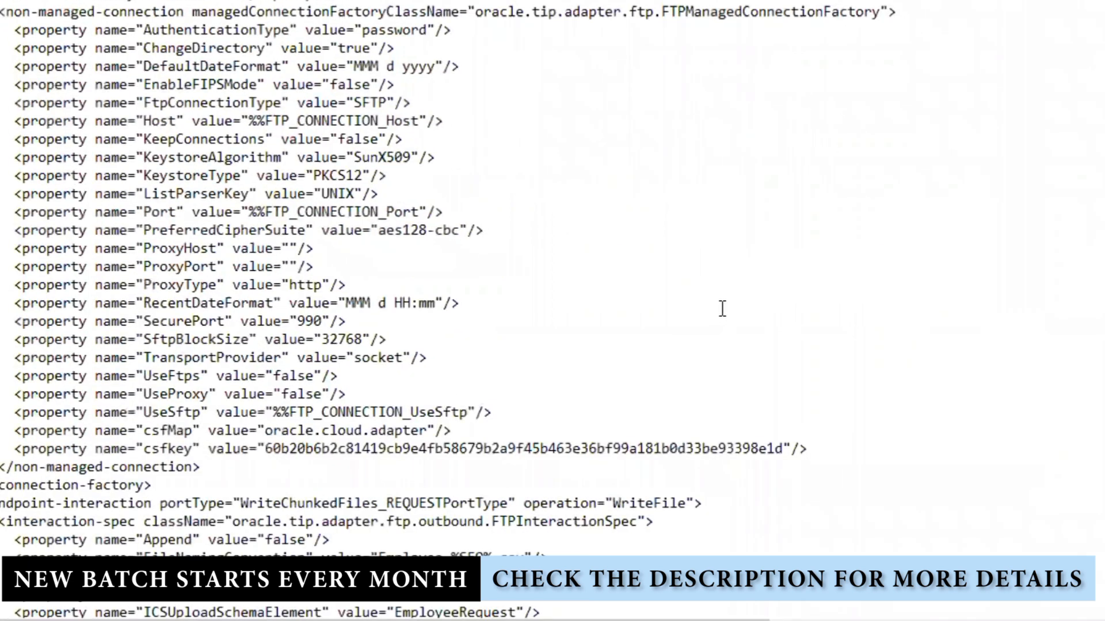
pyautogui.scroll(-4, 722, 309)
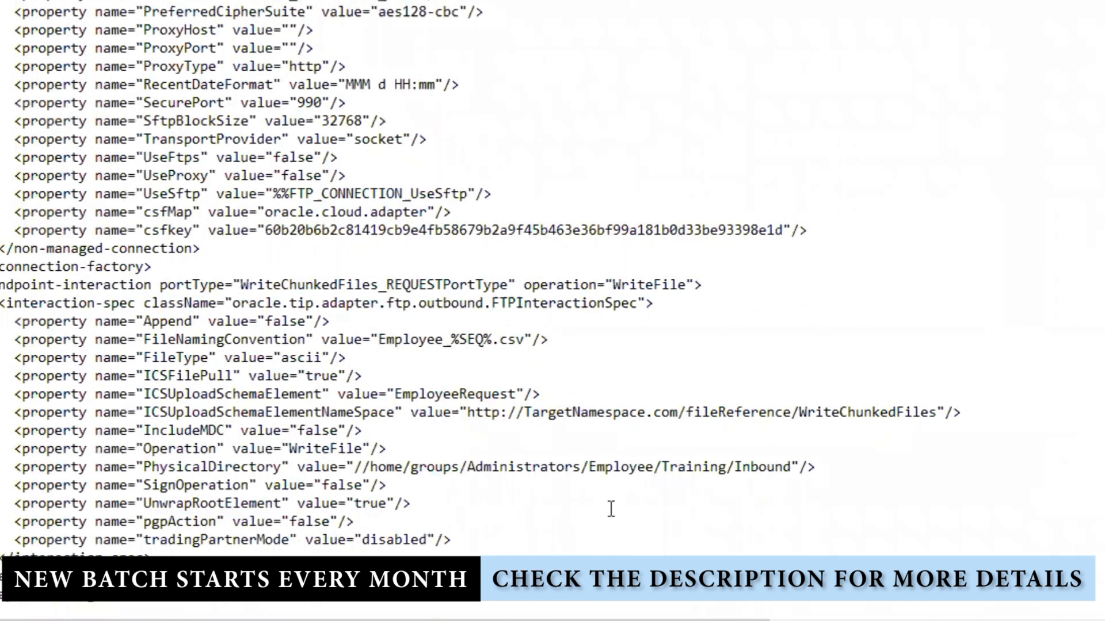
# - Review the connection and interaction-spec properties once more, close WriteChunkedFiles_REQUEST.jca, and return to the resources folder
pyautogui.scroll(4, 579, 495)
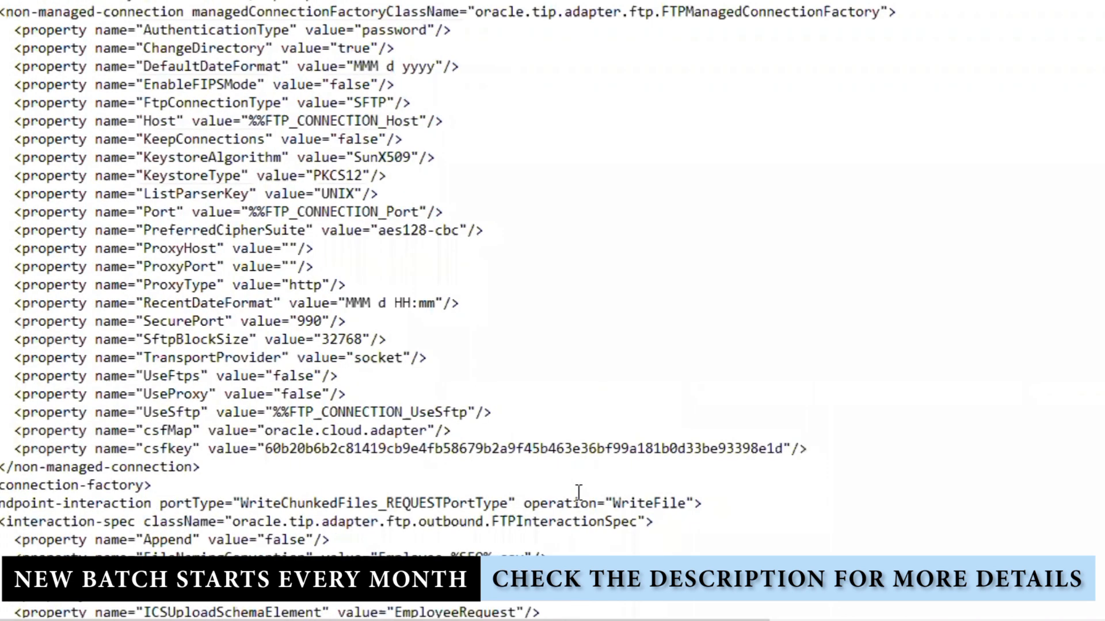
pyautogui.scroll(-1, 579, 490)
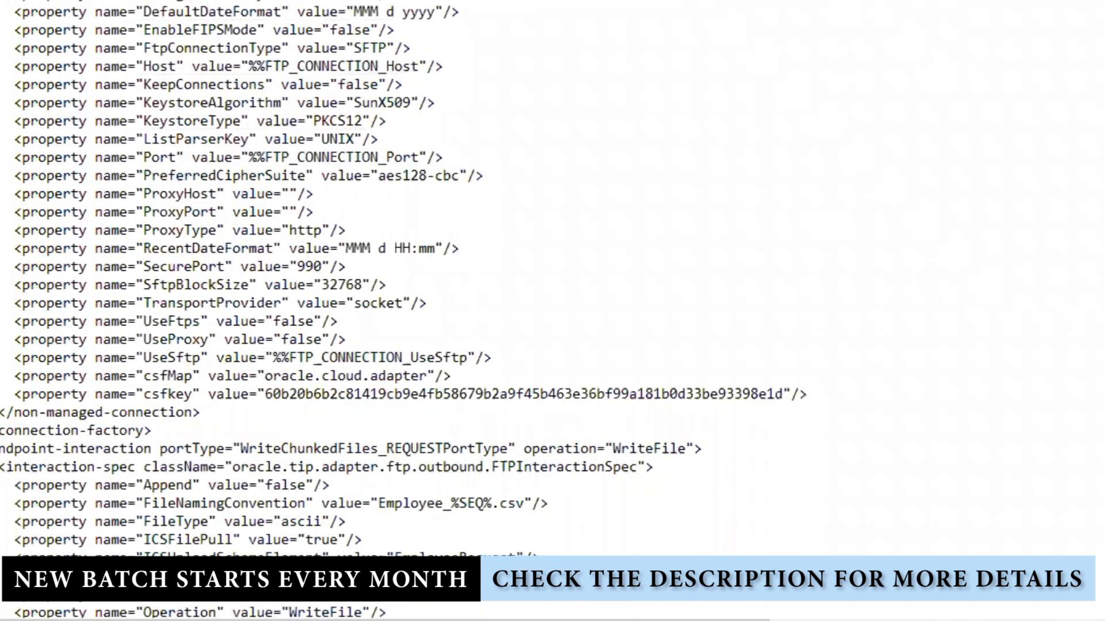
pyautogui.click(1099, 2)
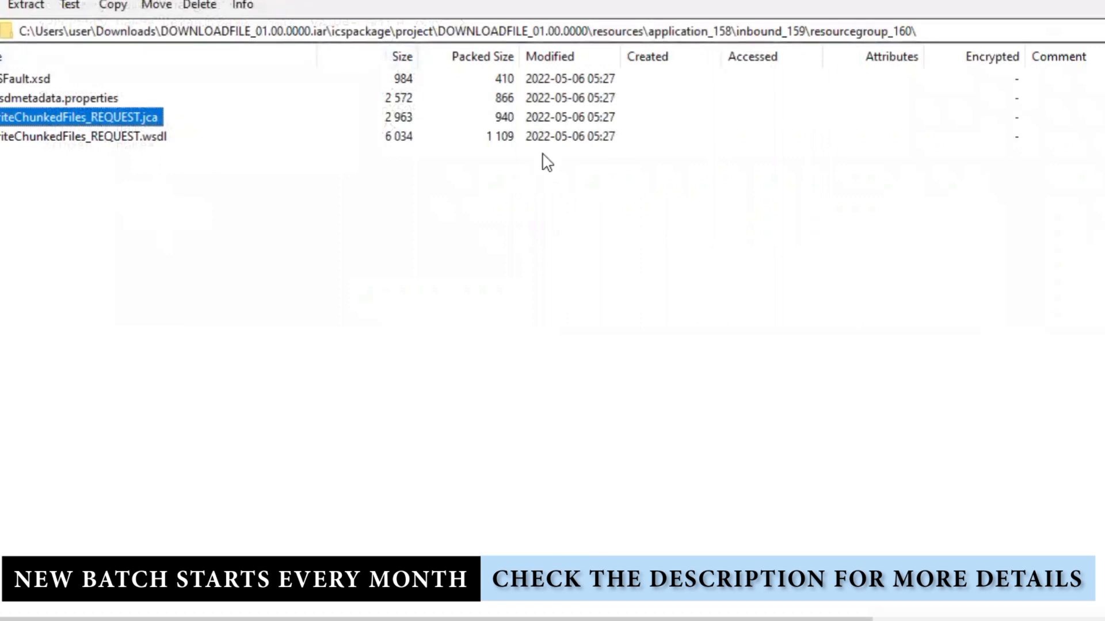
pyautogui.press('BackSpace')
pyautogui.press('BackSpace')
pyautogui.press('BackSpace')
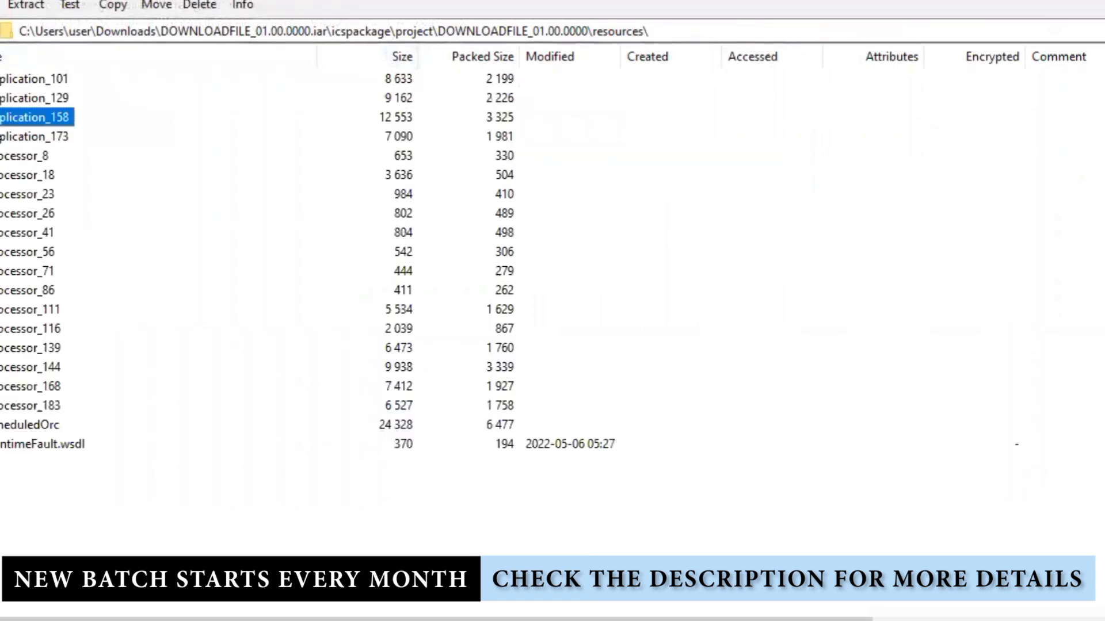
# - Look through application_129 and inbound_130 down to resourcegroup_131, and return to the resources folder
pyautogui.doubleClick(2, 99)
pyautogui.doubleClick(44, 79)
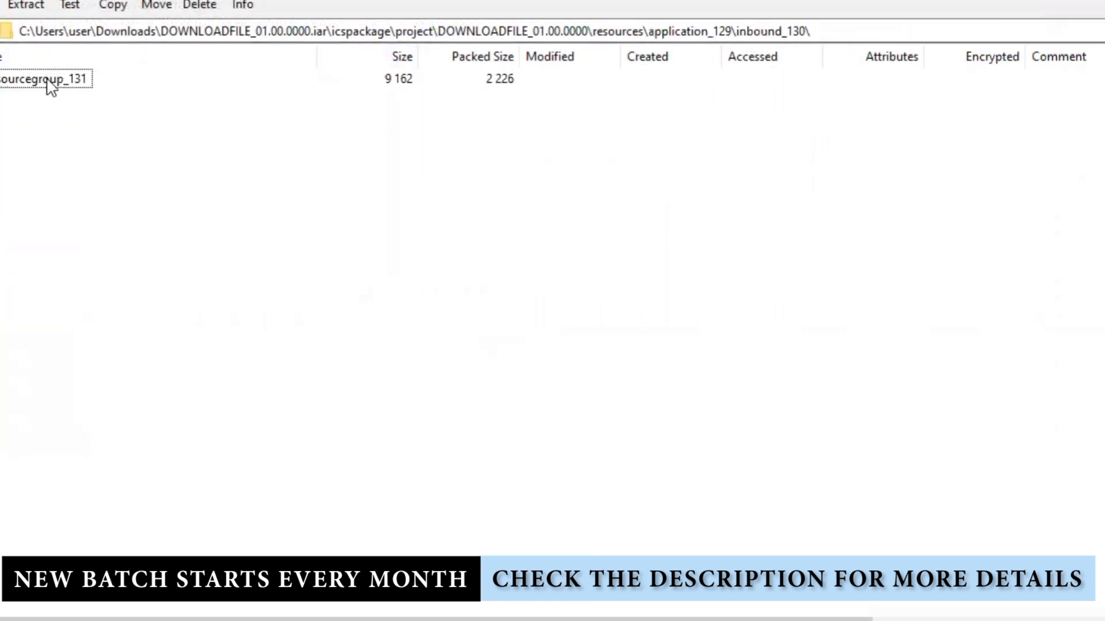
pyautogui.doubleClick(48, 80)
pyautogui.press('BackSpace')
pyautogui.press('BackSpace')
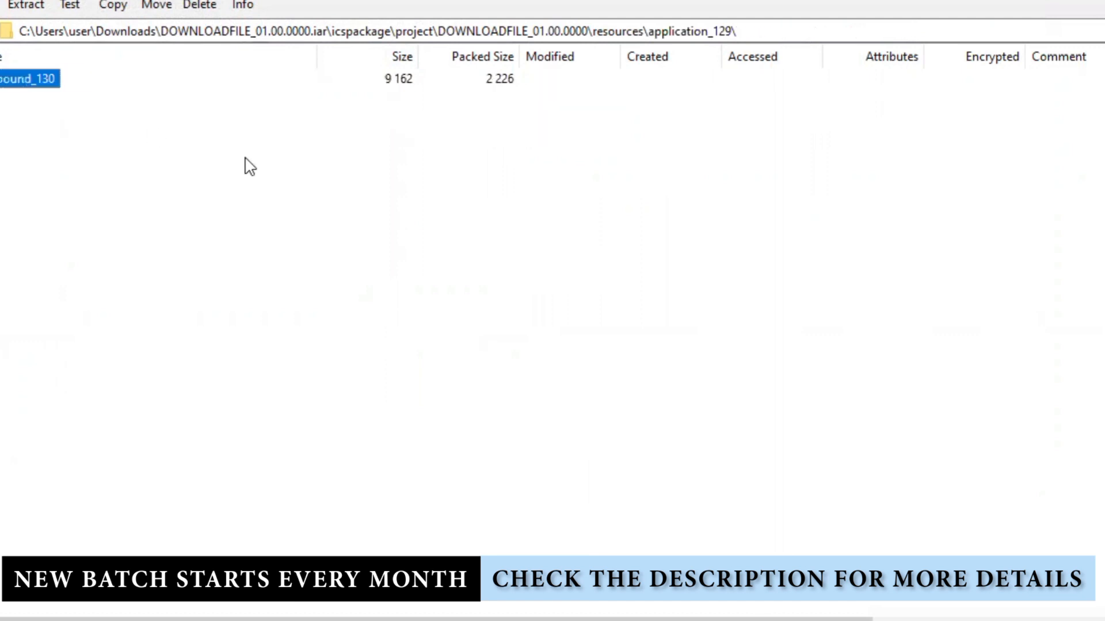
pyautogui.press('BackSpace')
# - Look through application_173 and inbound_174 down to resourcegroup_175, and return to the resources folder
pyautogui.doubleClick(63, 136)
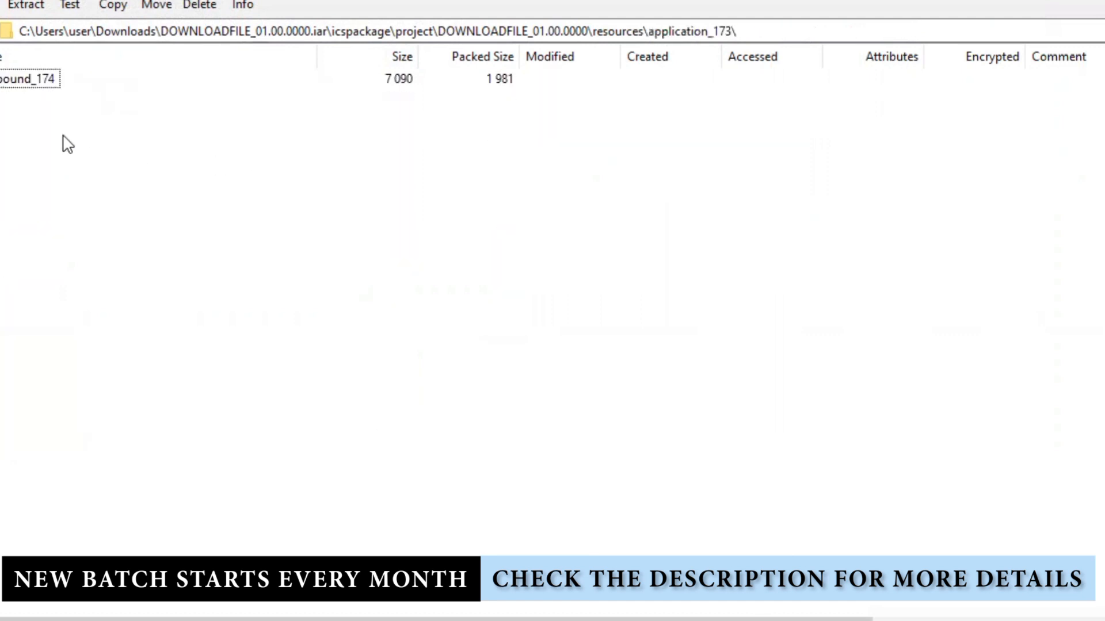
pyautogui.doubleClick(43, 83)
pyautogui.doubleClick(45, 81)
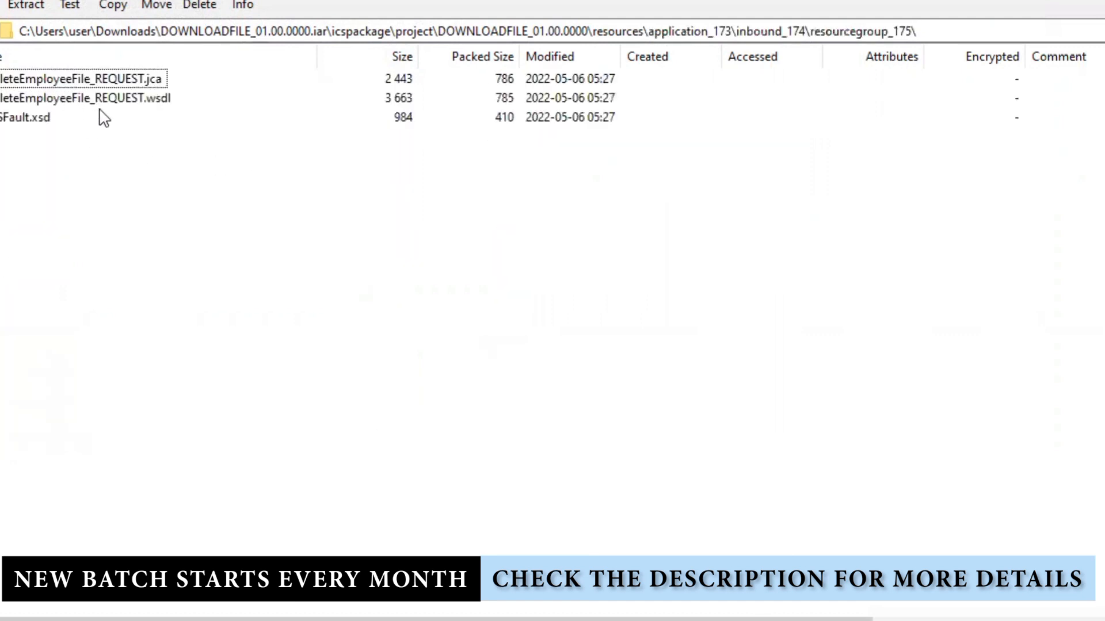
pyautogui.press('BackSpace')
pyautogui.press('BackSpace')
pyautogui.press('BackSpace')
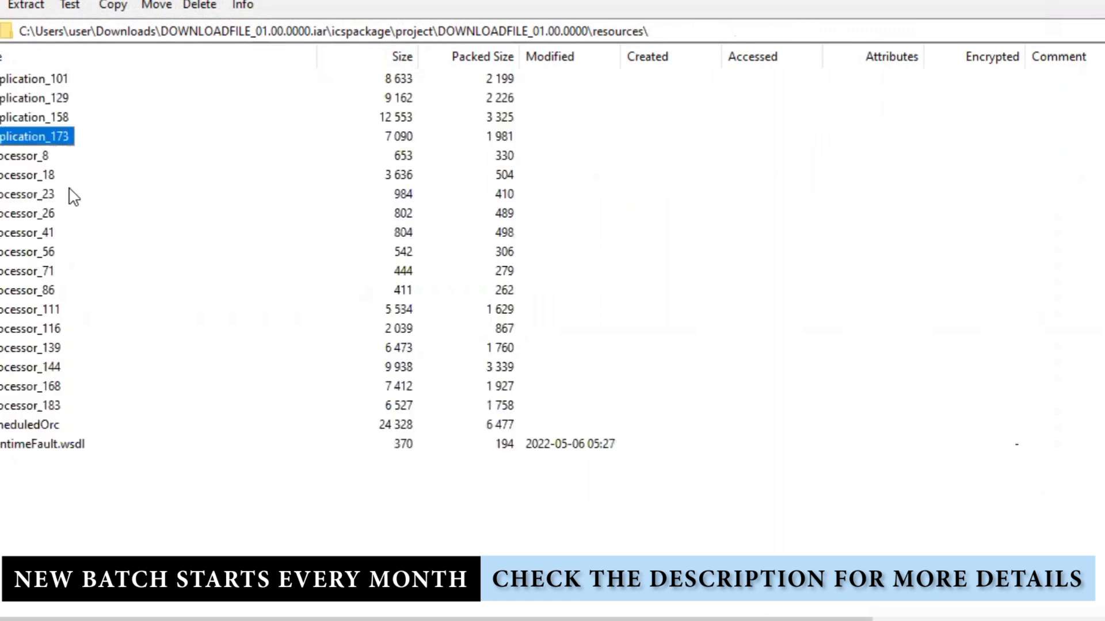
# - Check resourcegroup_9 under processor_8 and resourcegroup_19 under processor_18, returning to the resources folder after each
pyautogui.doubleClick(36, 157)
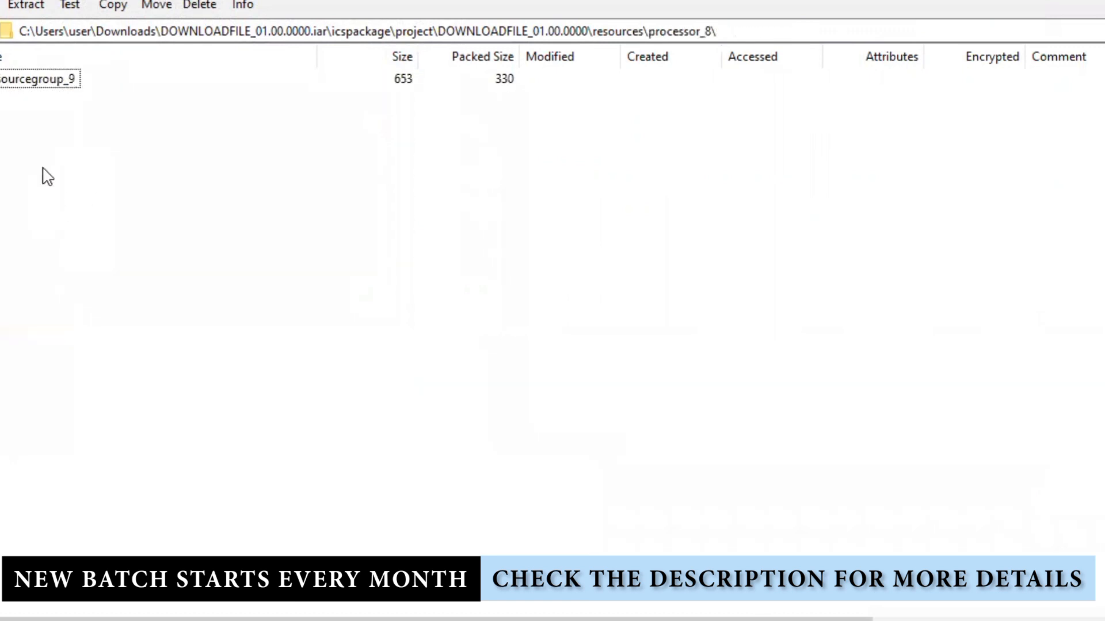
pyautogui.doubleClick(37, 82)
pyautogui.press('BackSpace')
pyautogui.press('BackSpace')
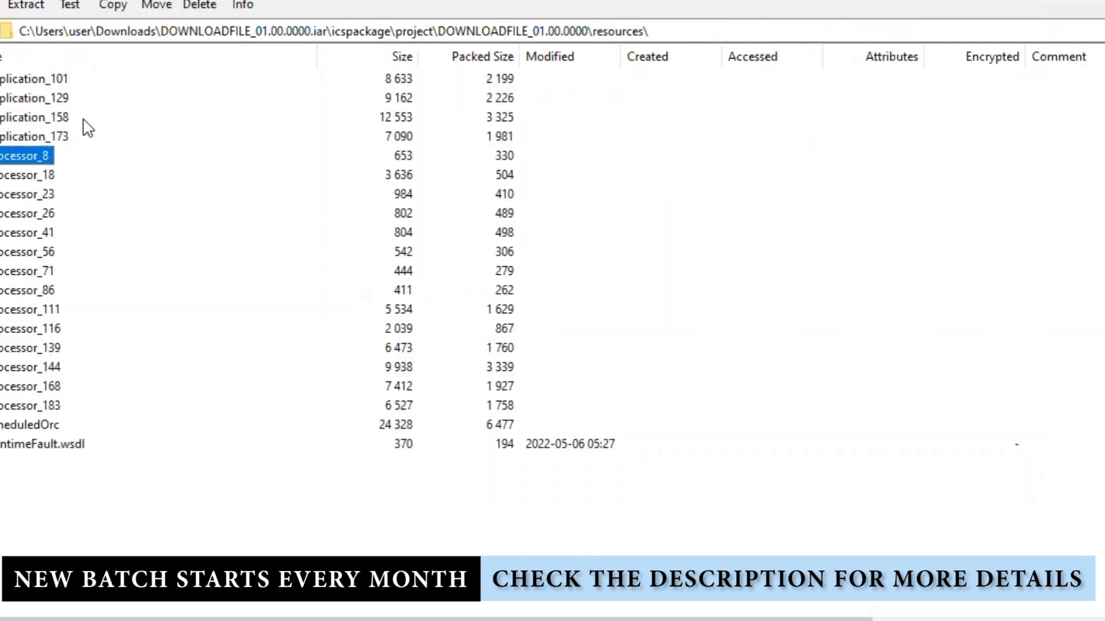
pyautogui.doubleClick(49, 175)
pyautogui.doubleClick(59, 80)
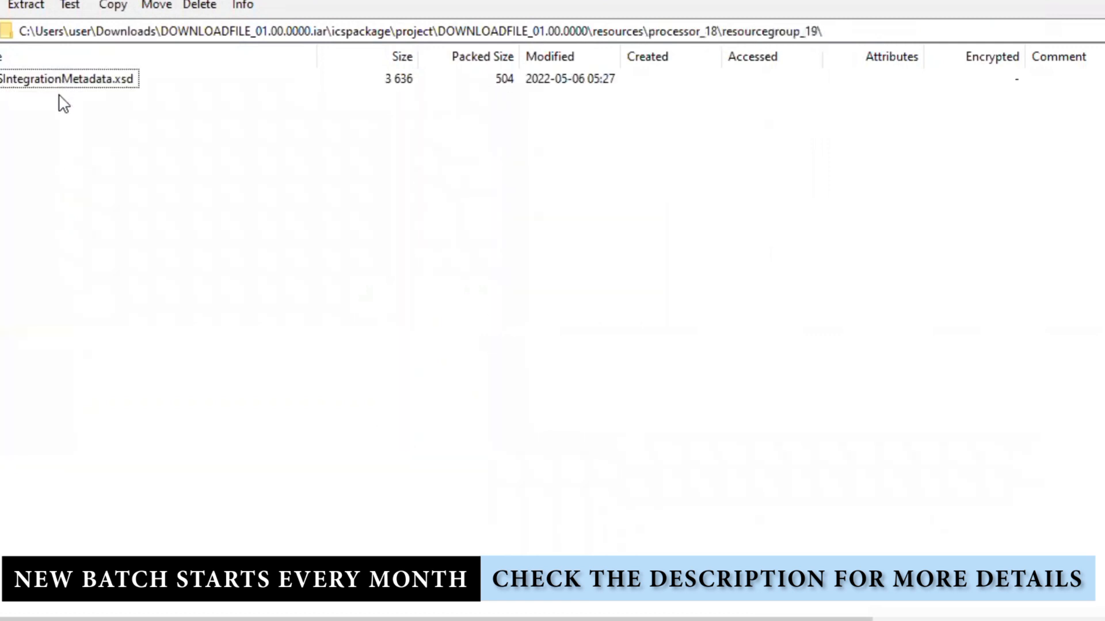
pyautogui.press('BackSpace')
pyautogui.press('BackSpace')
# - Check the files of resourcegroup_24 under processor_23 and return to the resources folder
pyautogui.click(40, 193)
pyautogui.click(39, 192)
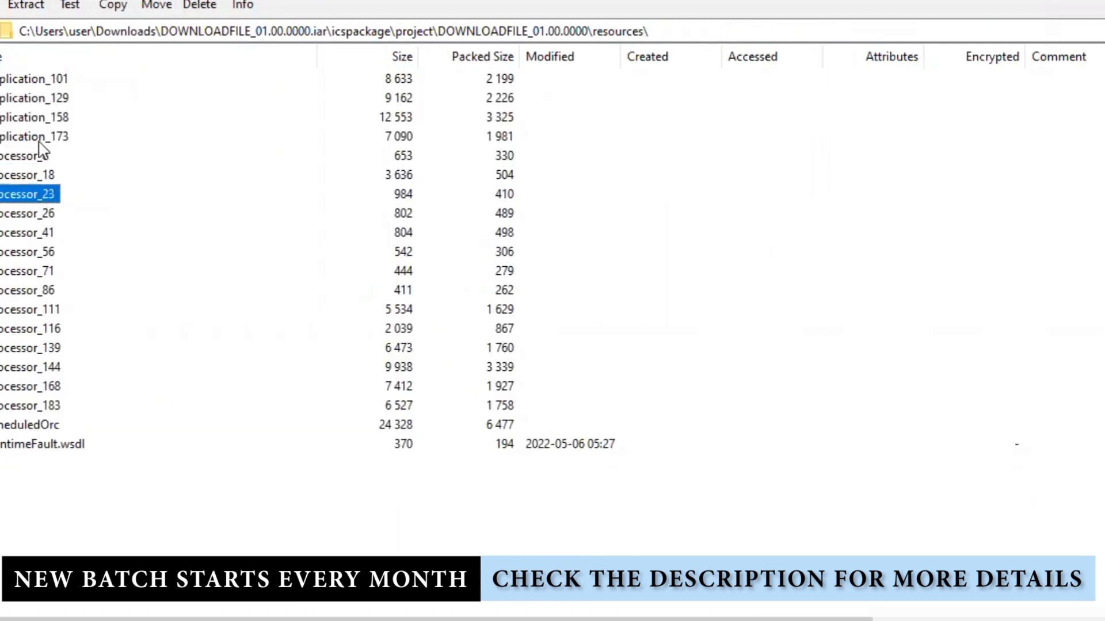
pyautogui.click(40, 191)
pyautogui.doubleClick(40, 192)
pyautogui.click(118, 202)
pyautogui.doubleClick(43, 195)
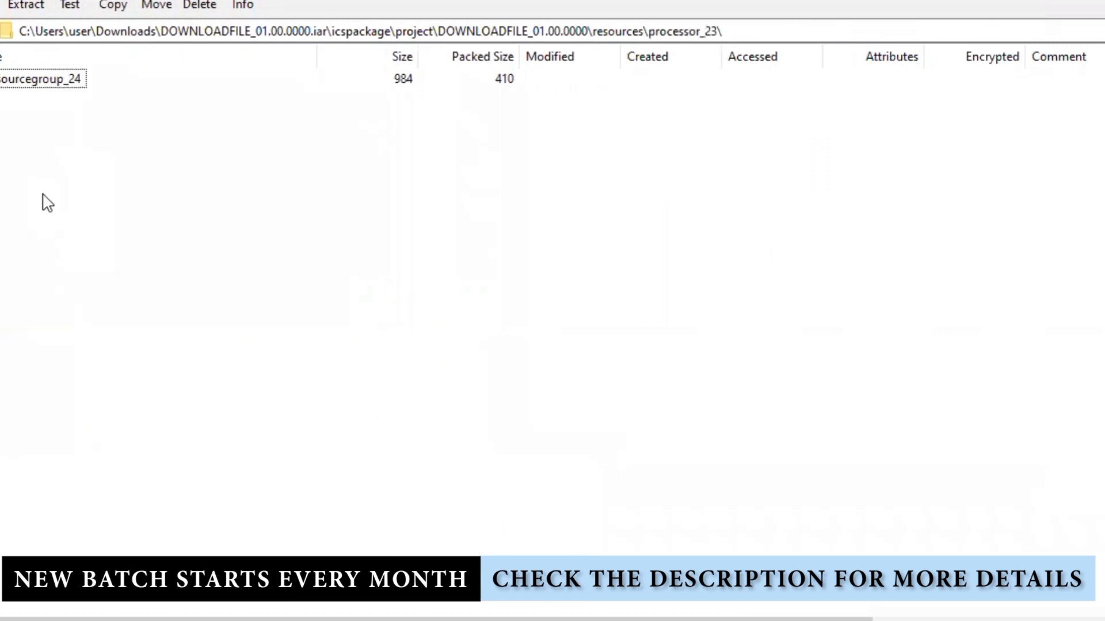
pyautogui.doubleClick(57, 80)
pyautogui.press('BackSpace')
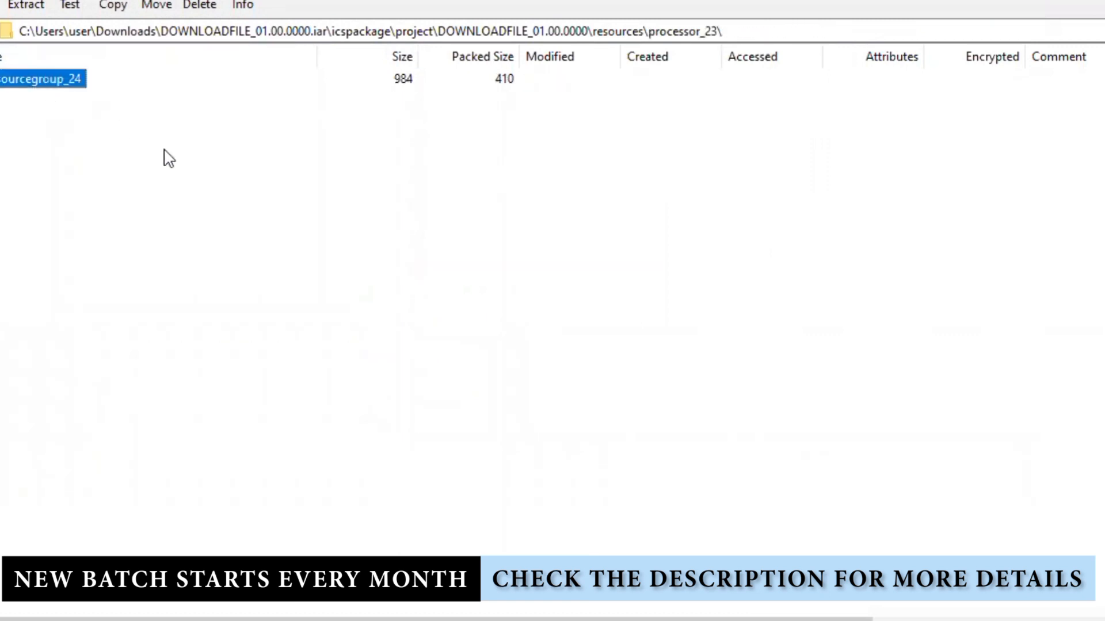
pyautogui.press('BackSpace')
# - Check resourcegroup_39 under processor_26 and resourcegroup_54 under processor_41, returning to the resources folder after each
pyautogui.doubleClick(47, 218)
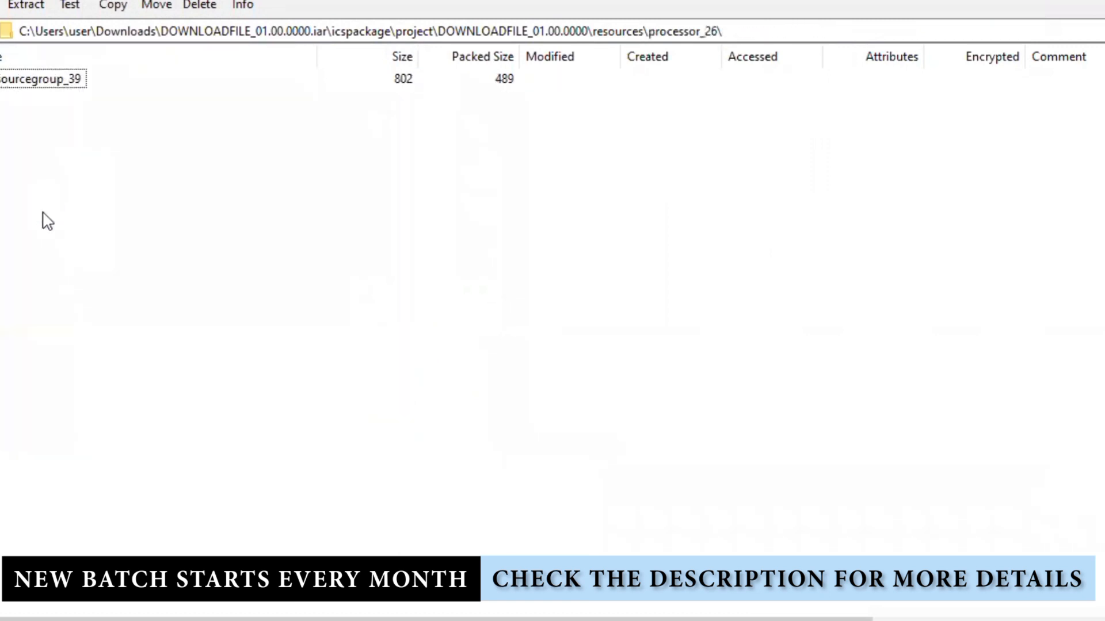
pyautogui.doubleClick(64, 79)
pyautogui.press('BackSpace')
pyautogui.press('BackSpace')
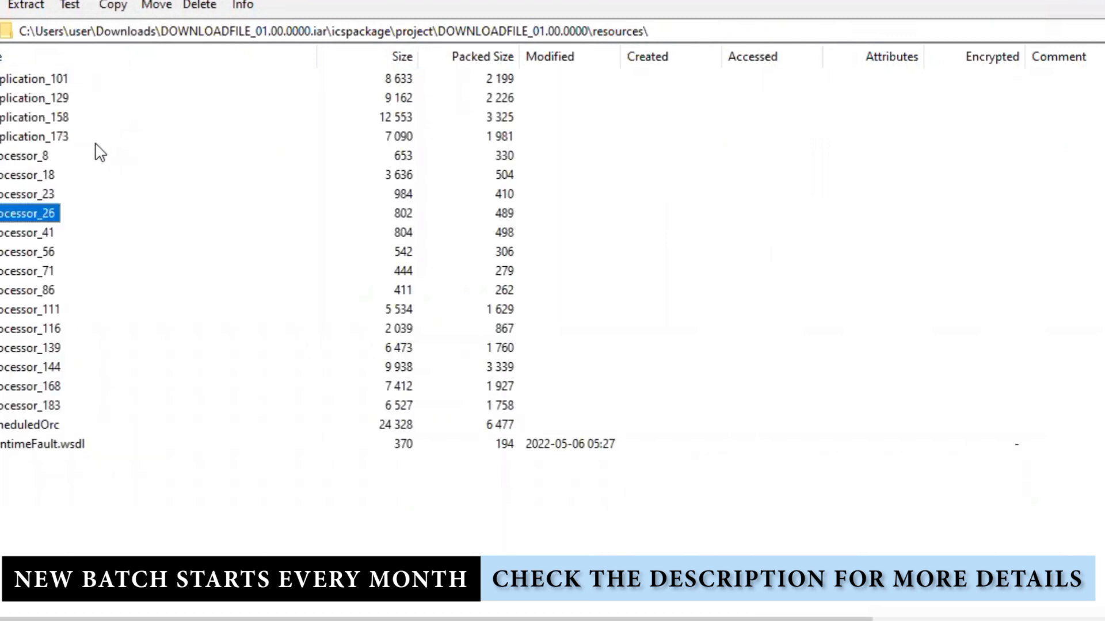
pyautogui.doubleClick(40, 233)
pyautogui.doubleClick(68, 79)
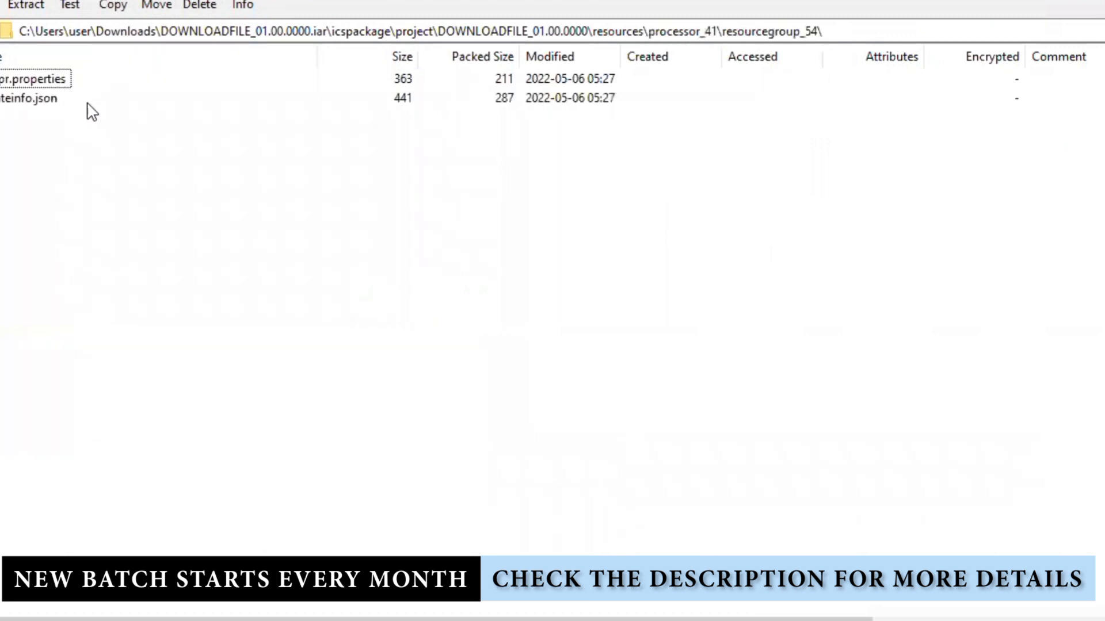
pyautogui.press('BackSpace')
pyautogui.press('BackSpace')
# - Check resourcegroup_69 under processor_56 and resourcegroup_84 under processor_71, returning to the resources folder after each
pyautogui.doubleClick(40, 249)
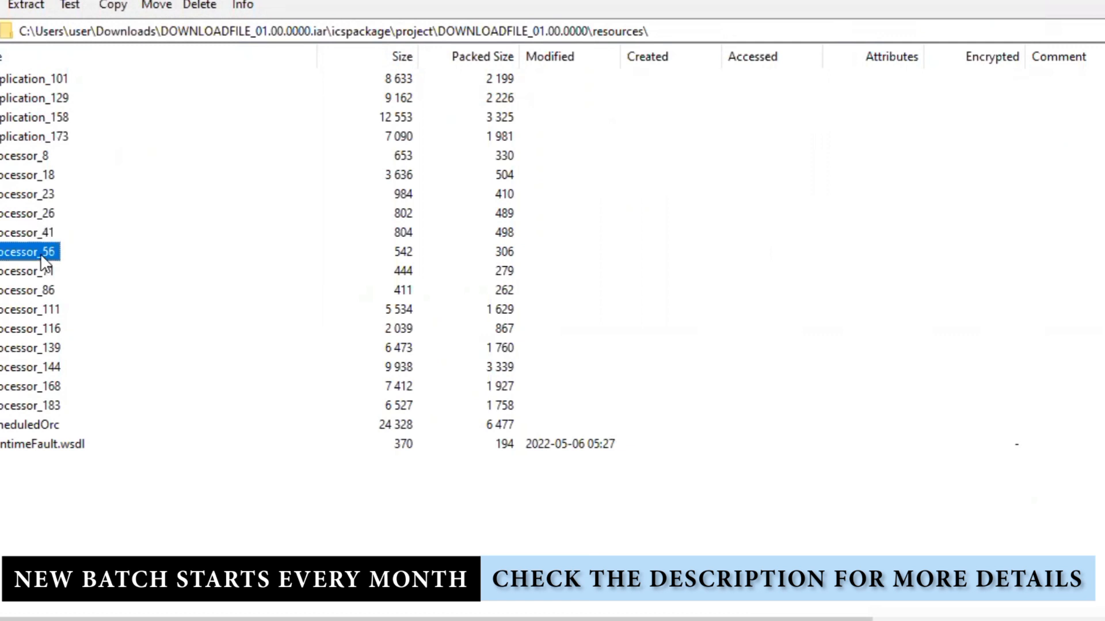
pyautogui.doubleClick(56, 82)
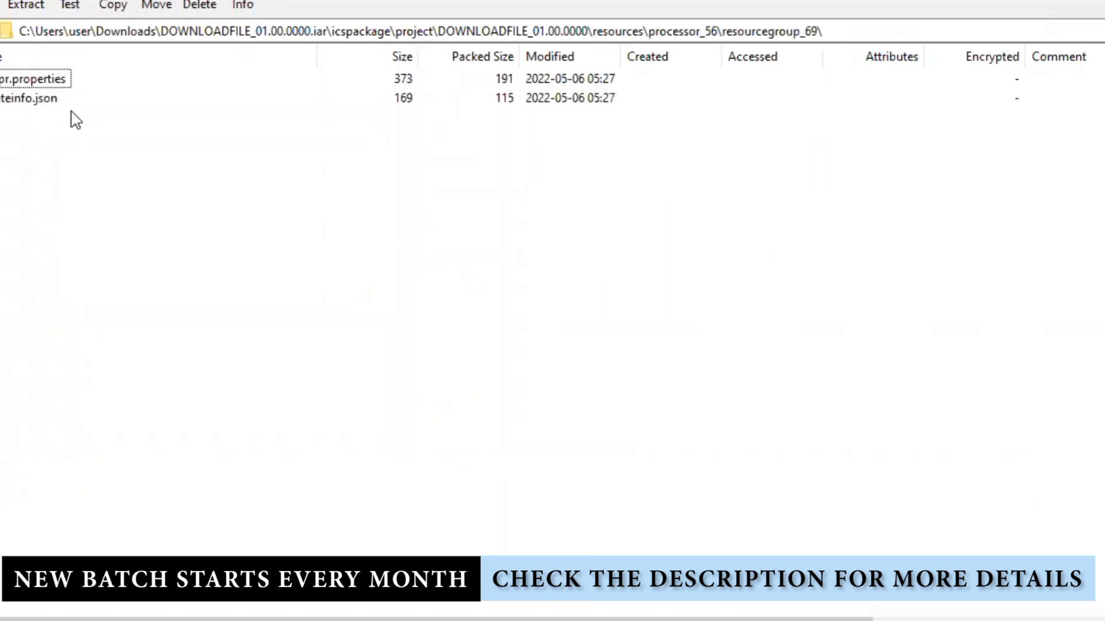
pyautogui.press('BackSpace')
pyautogui.press('BackSpace')
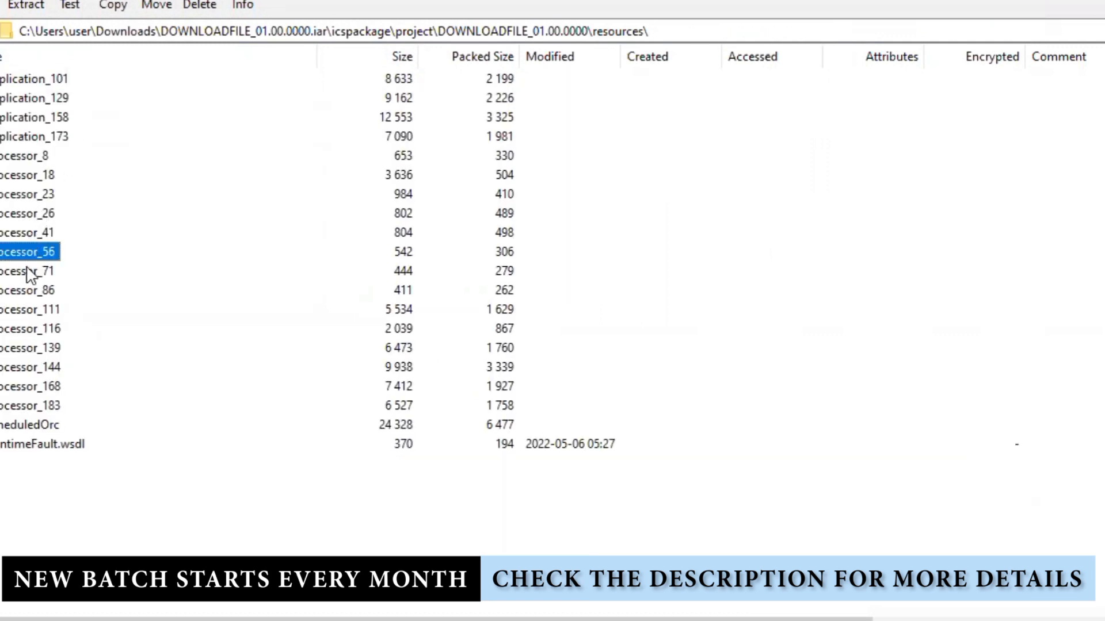
pyautogui.doubleClick(29, 272)
pyautogui.click(37, 81)
pyautogui.doubleClick(37, 82)
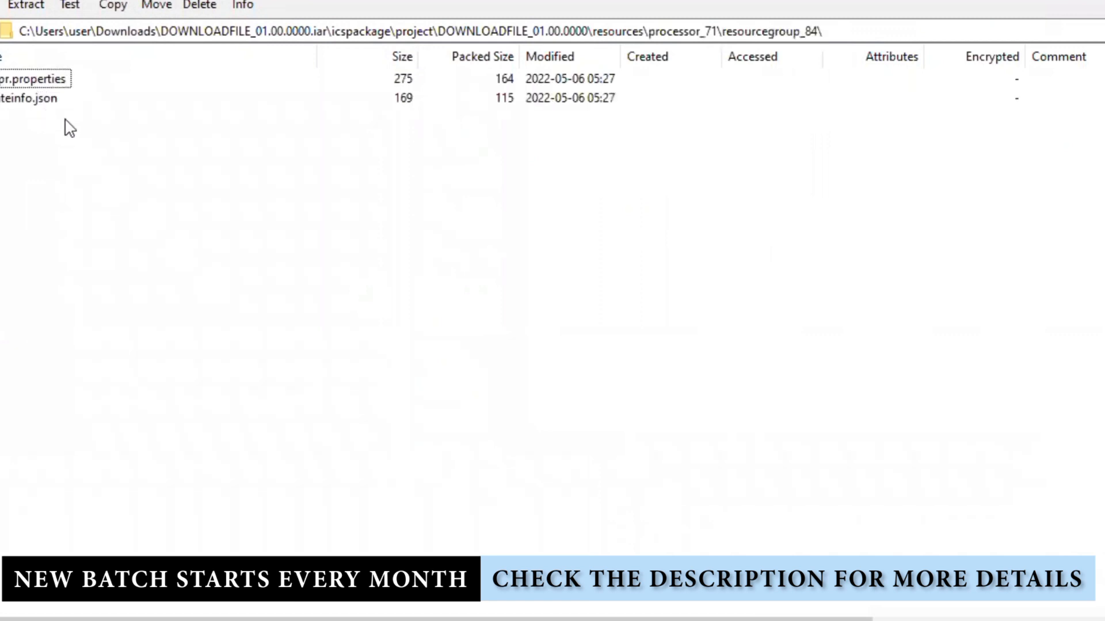
pyautogui.press('BackSpace')
pyautogui.press('BackSpace')
# - Check resourcegroup_99 under processor_86 and resourcegroup_114 under processor_111, returning to the resources folder after each
pyautogui.doubleClick(37, 292)
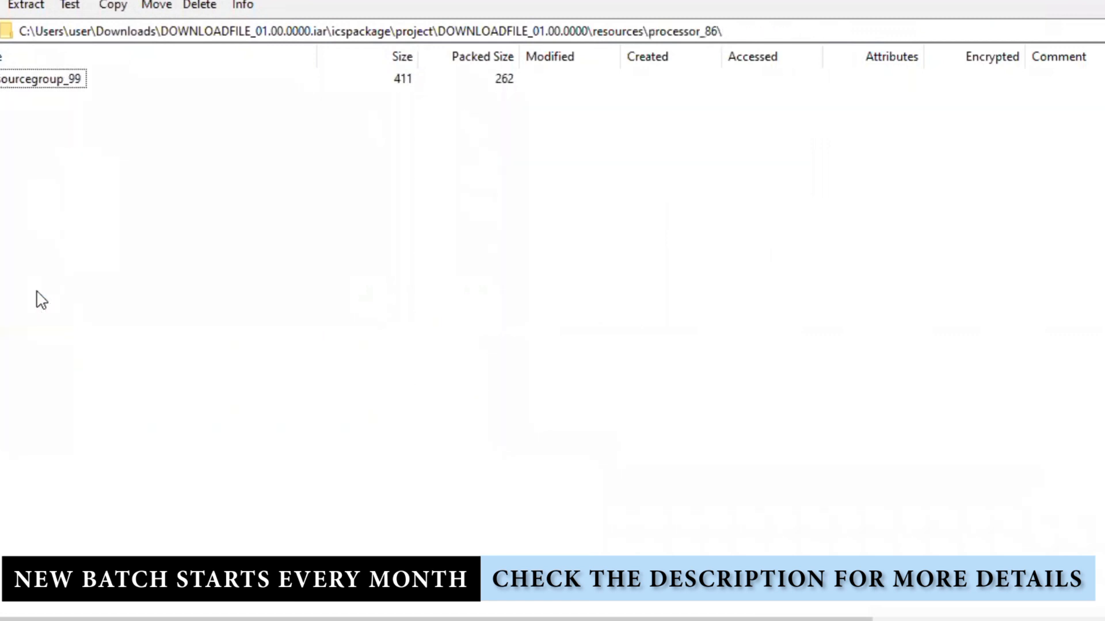
pyautogui.doubleClick(70, 82)
pyautogui.press('BackSpace')
pyautogui.press('BackSpace')
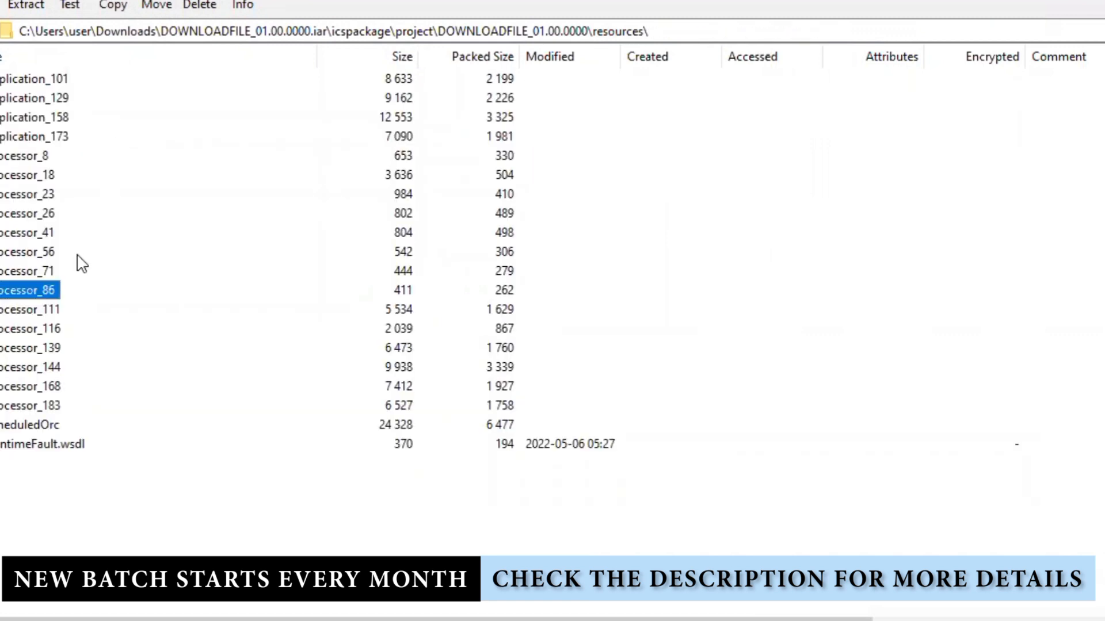
pyautogui.doubleClick(52, 311)
pyautogui.click(49, 85)
pyautogui.doubleClick(50, 84)
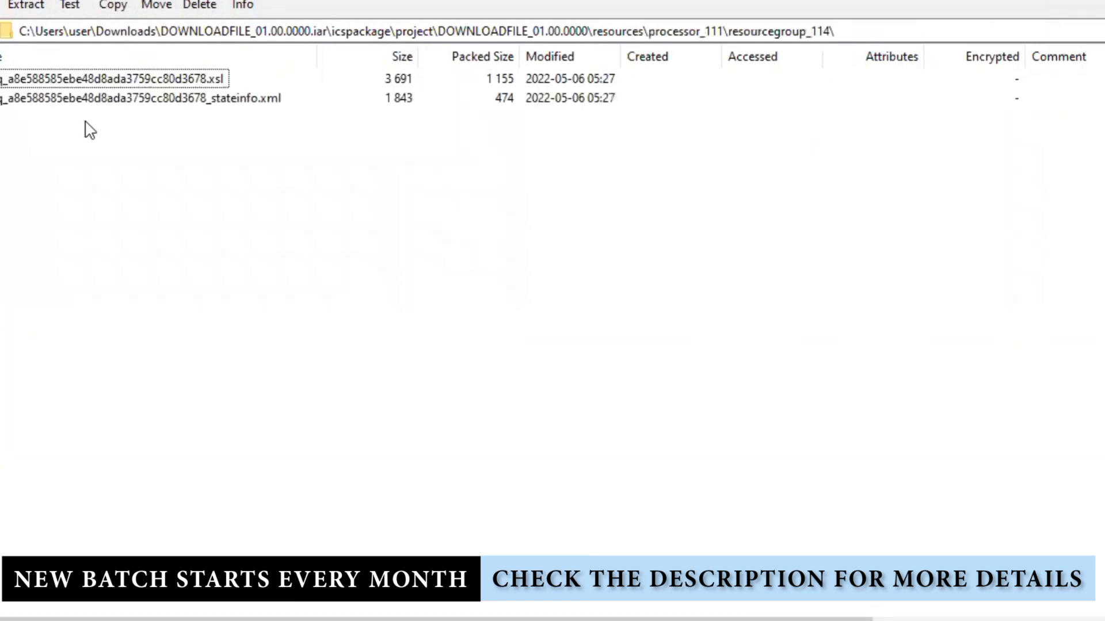
pyautogui.press('BackSpace')
pyautogui.press('BackSpace')
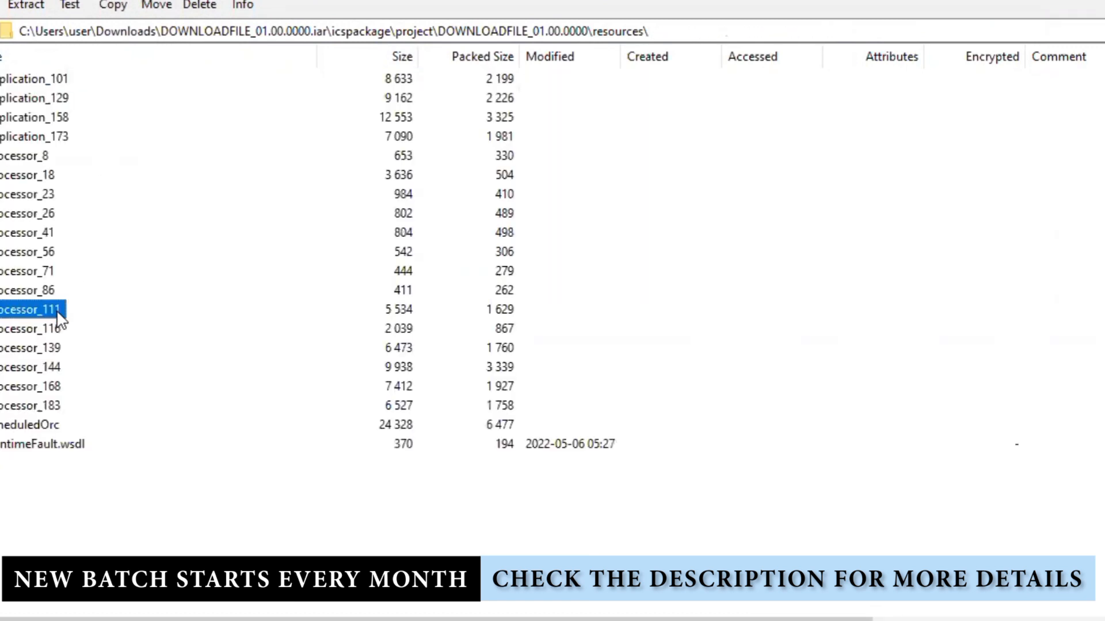
# - Look into resourcegroup_123 and resourcegroup_153 under processor_116, and return to the resources folder
pyautogui.click(53, 327)
pyautogui.doubleClick(53, 326)
pyautogui.click(67, 77)
pyautogui.doubleClick(67, 79)
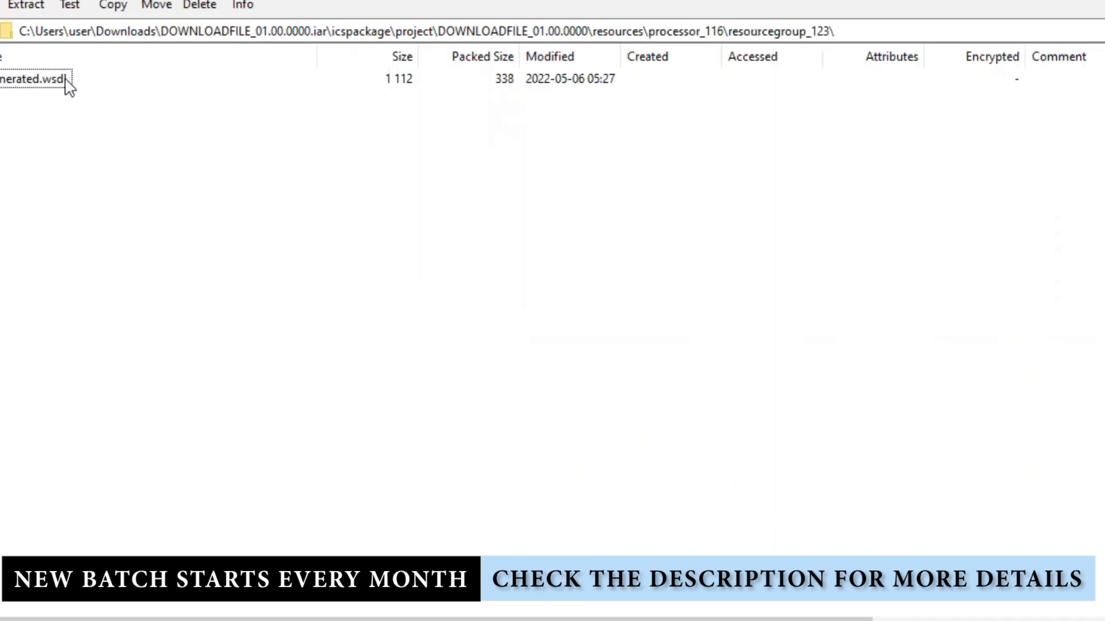
pyautogui.press('BackSpace')
pyautogui.doubleClick(66, 102)
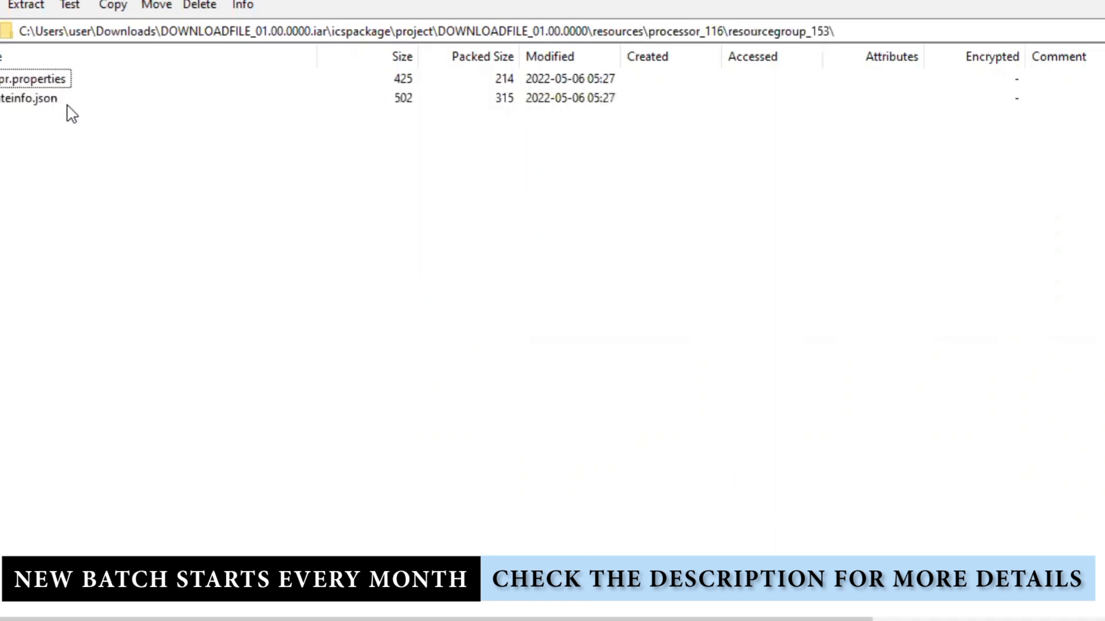
pyautogui.press('BackSpace')
pyautogui.press('BackSpace')
# - Check the files of resourcegroup_142 under processor_139 and return to the resources folder
pyautogui.click(61, 349)
pyautogui.doubleClick(61, 349)
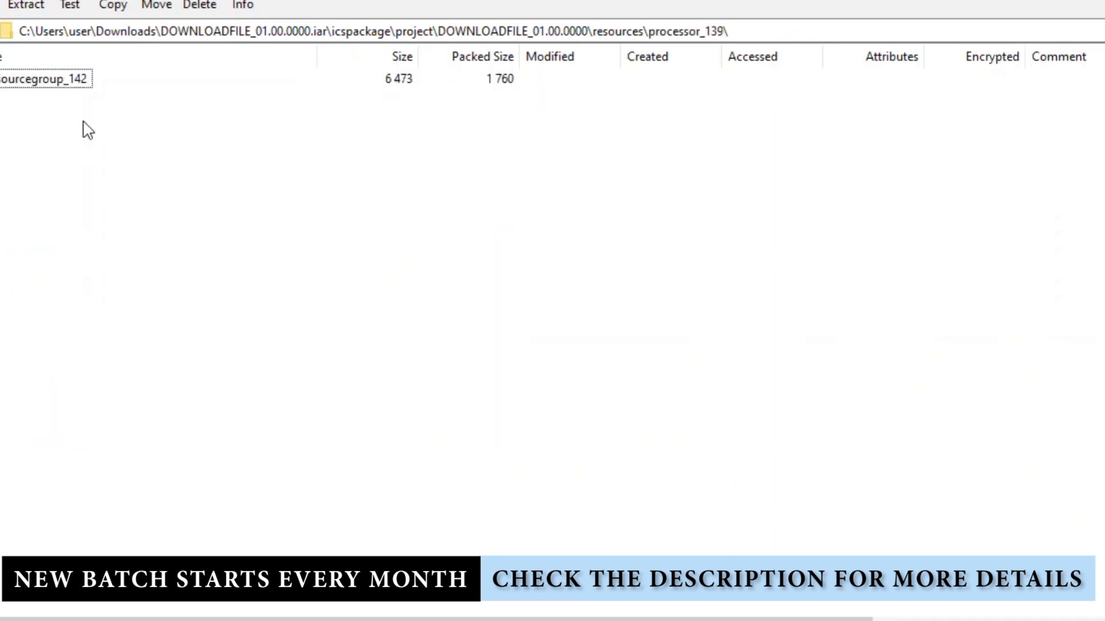
pyautogui.click(79, 82)
pyautogui.doubleClick(80, 81)
pyautogui.press('BackSpace')
pyautogui.press('BackSpace')
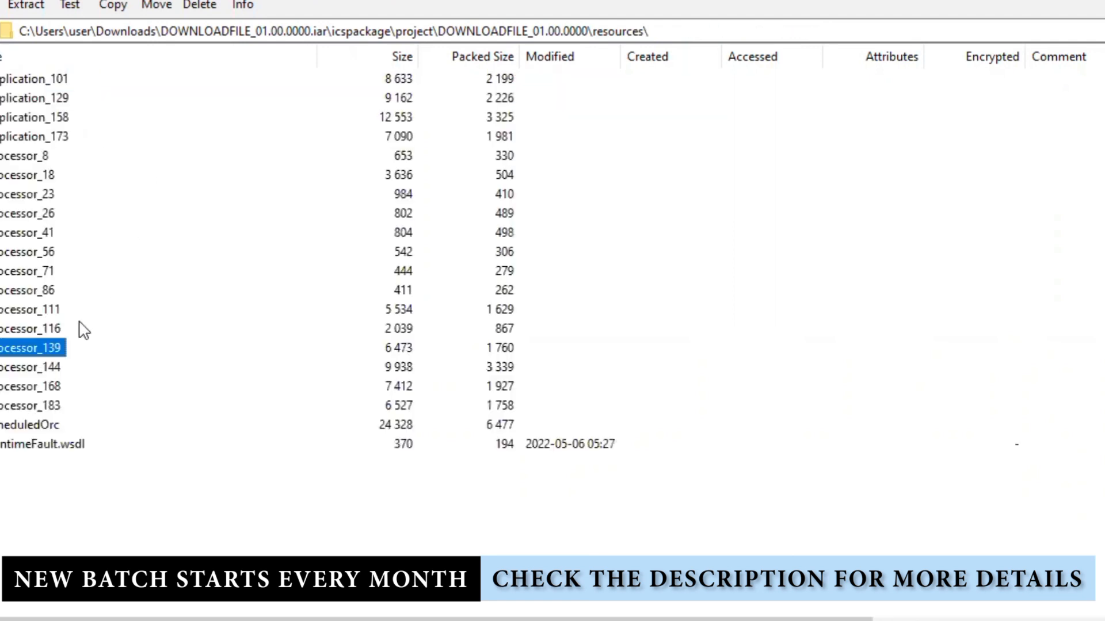
# - Open resourcegroup_145 under processor_144
pyautogui.click(46, 366)
pyautogui.doubleClick(46, 366)
pyautogui.click(61, 83)
pyautogui.doubleClick(61, 83)
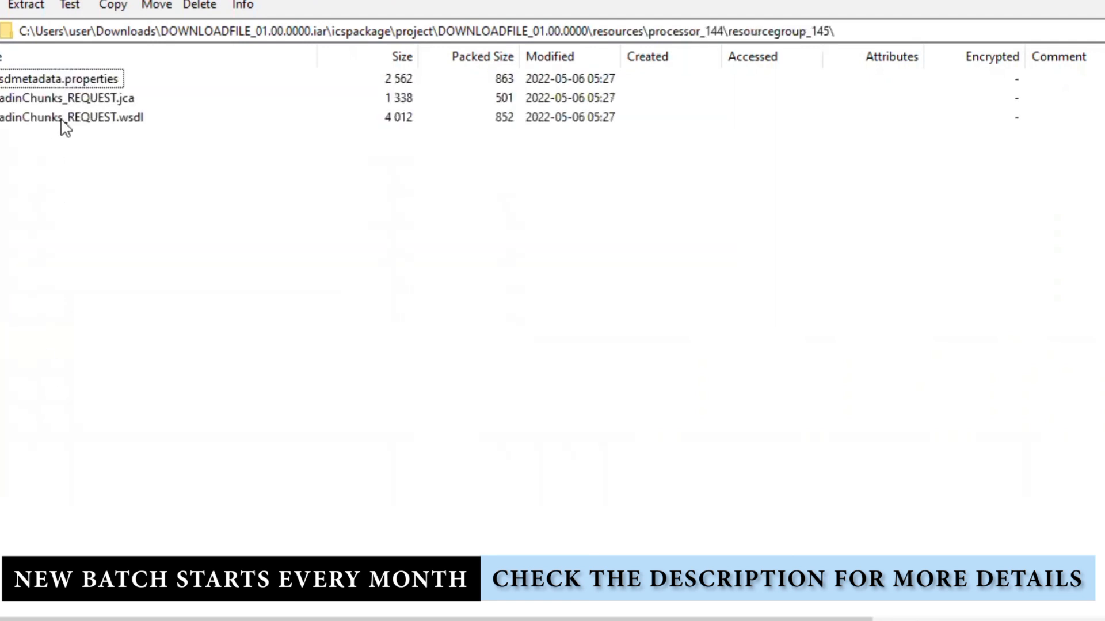
# - Open ReadinChunks_REQUEST.jca for editing and highlight the value of its ChunkSize property
pyautogui.click(50, 101)
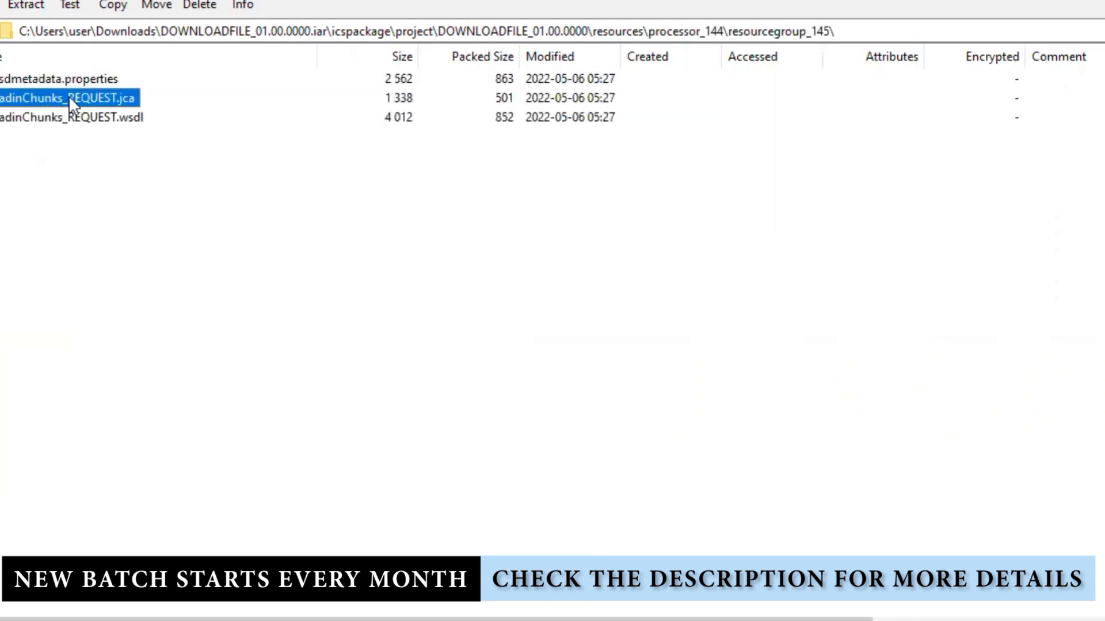
pyautogui.rightClick(77, 95)
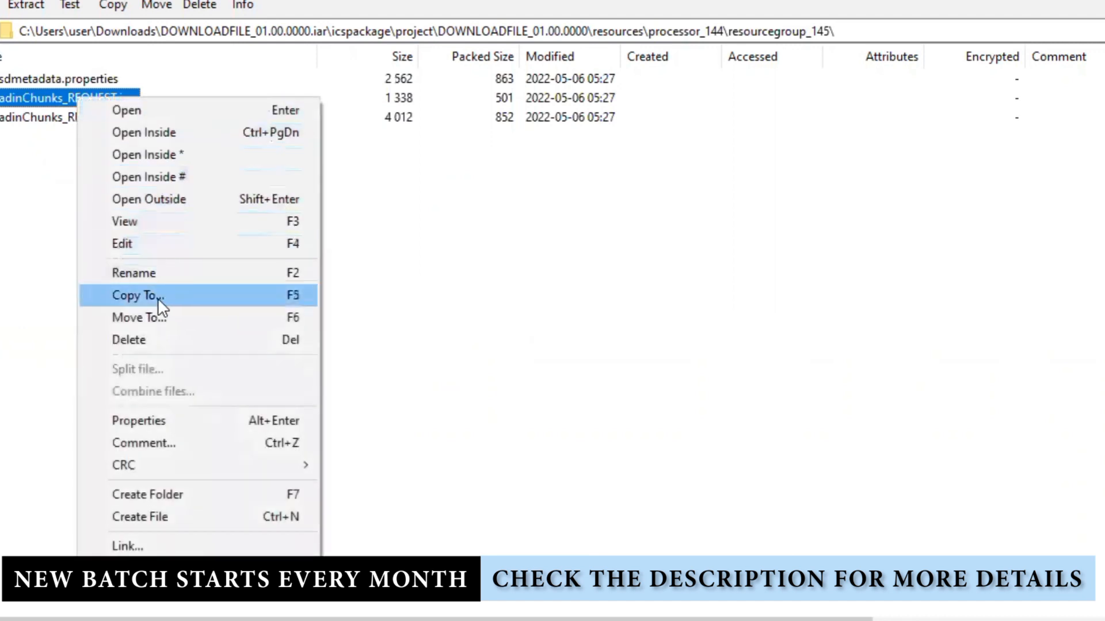
pyautogui.click(157, 239)
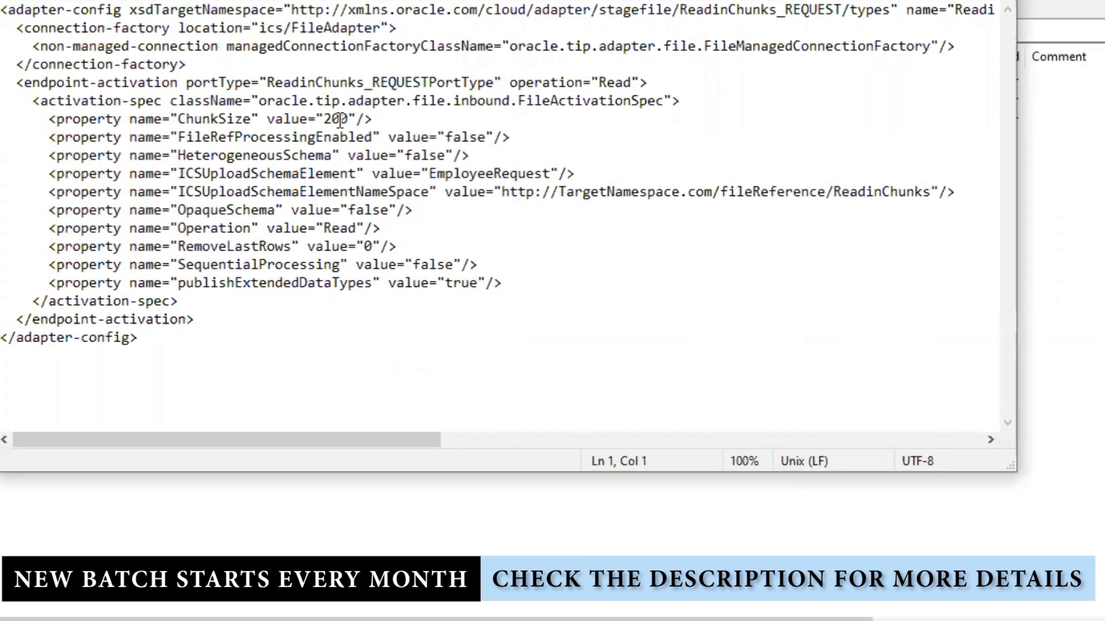
pyautogui.moveTo(266, 119); pyautogui.dragTo(334, 121)
pyautogui.click(367, 196)
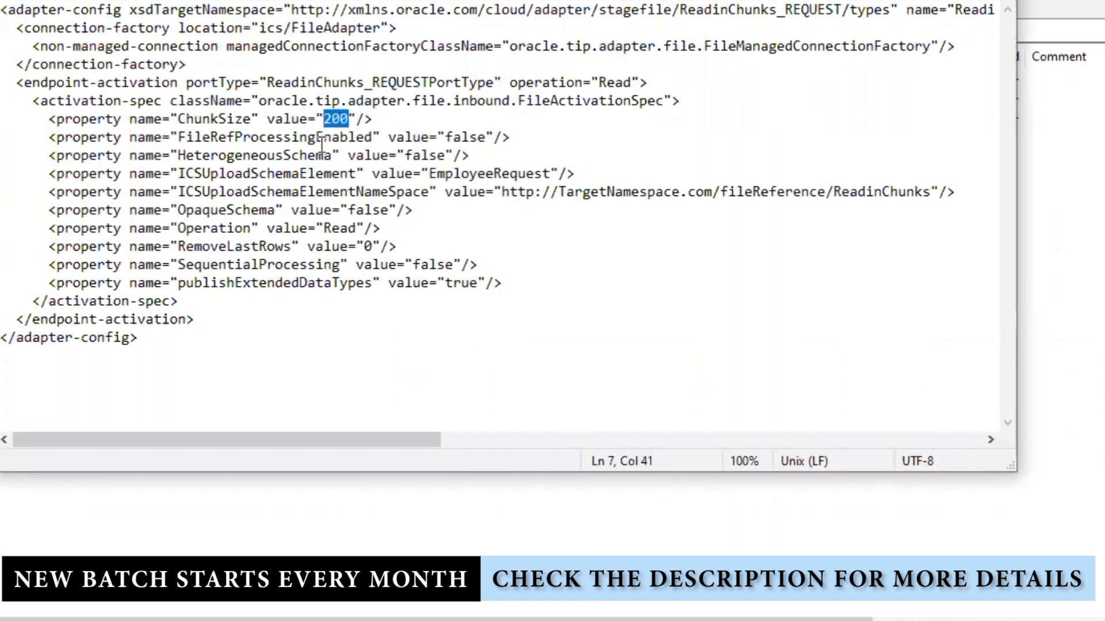
# - Set ChunkSize to 300 in ReadinChunks_REQUEST.jca, save it, update the archive with the edited file and close the archive
pyautogui.write('300')
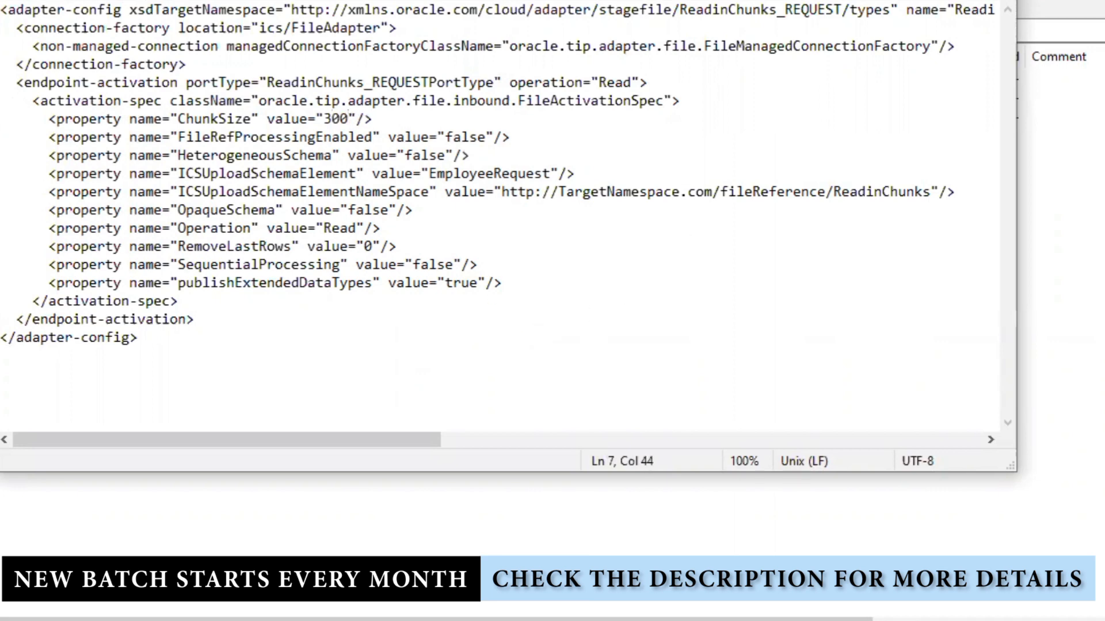
pyautogui.hotkey('alt', 'F4')
pyautogui.click(713, 372)
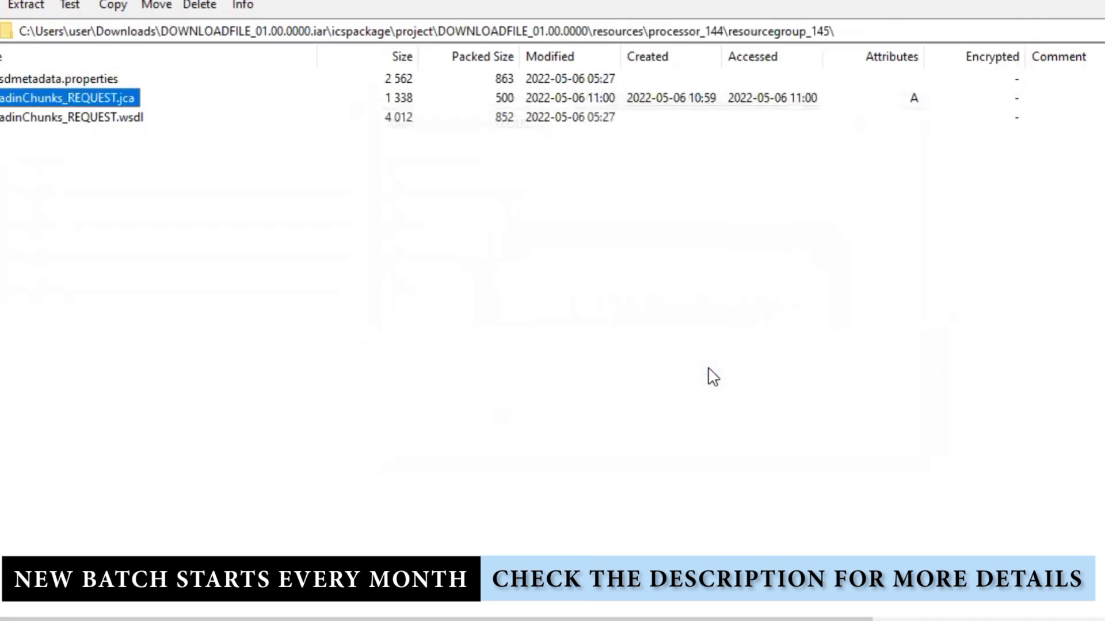
pyautogui.hotkey('alt', 'F4')
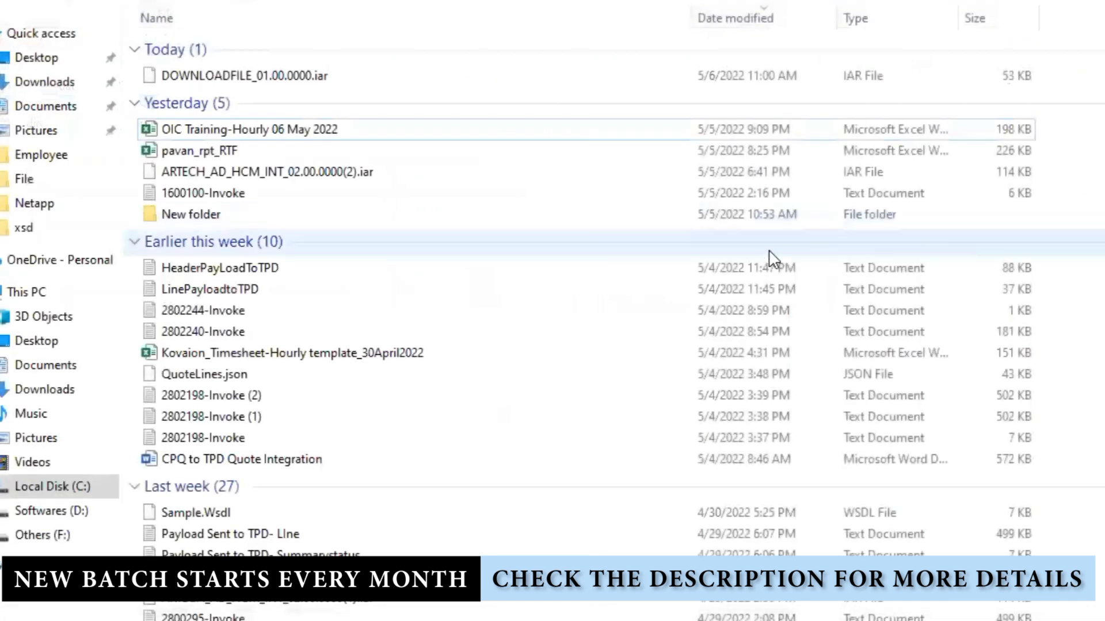
# - Switch to Oracle Integration and deactivate the DownloadFile integration
pyautogui.click(526, 620)
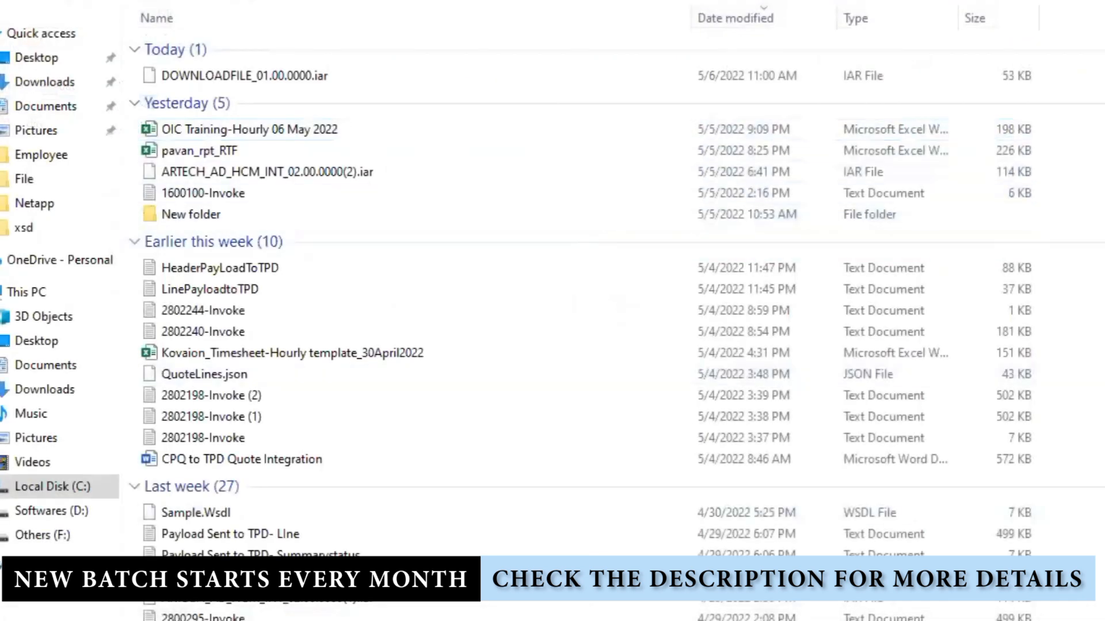
pyautogui.click(492, 587)
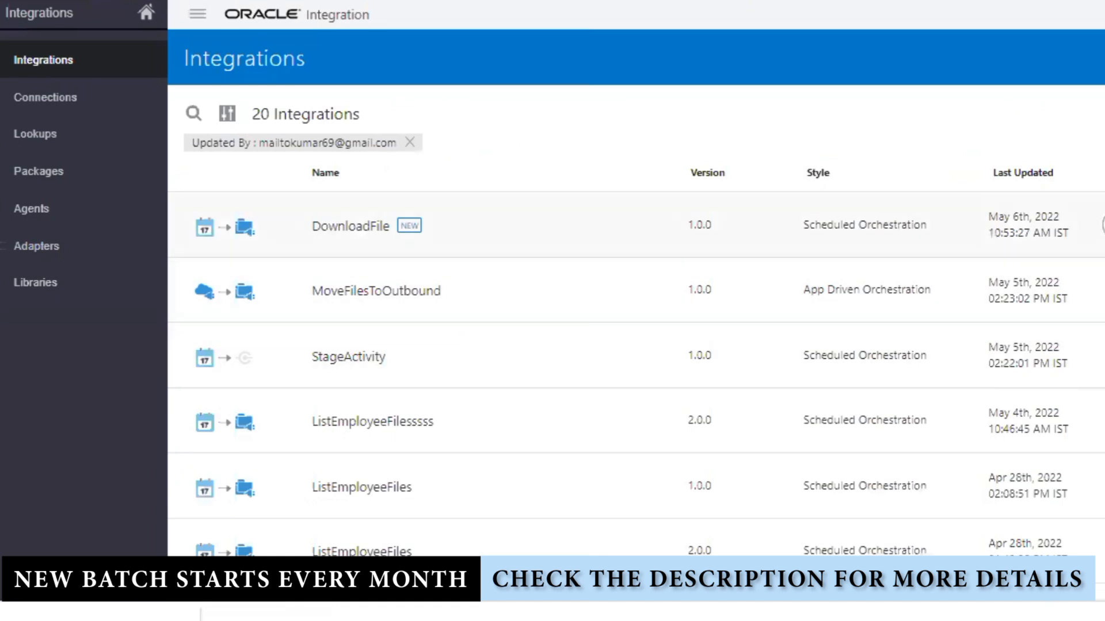
pyautogui.click(1101, 224)
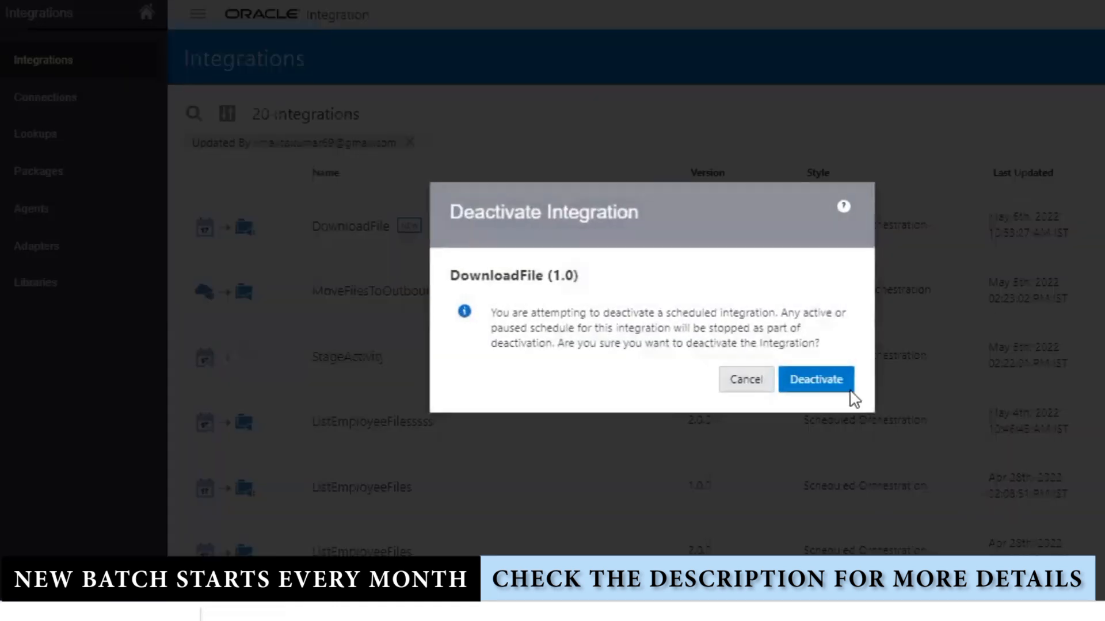
pyautogui.click(817, 381)
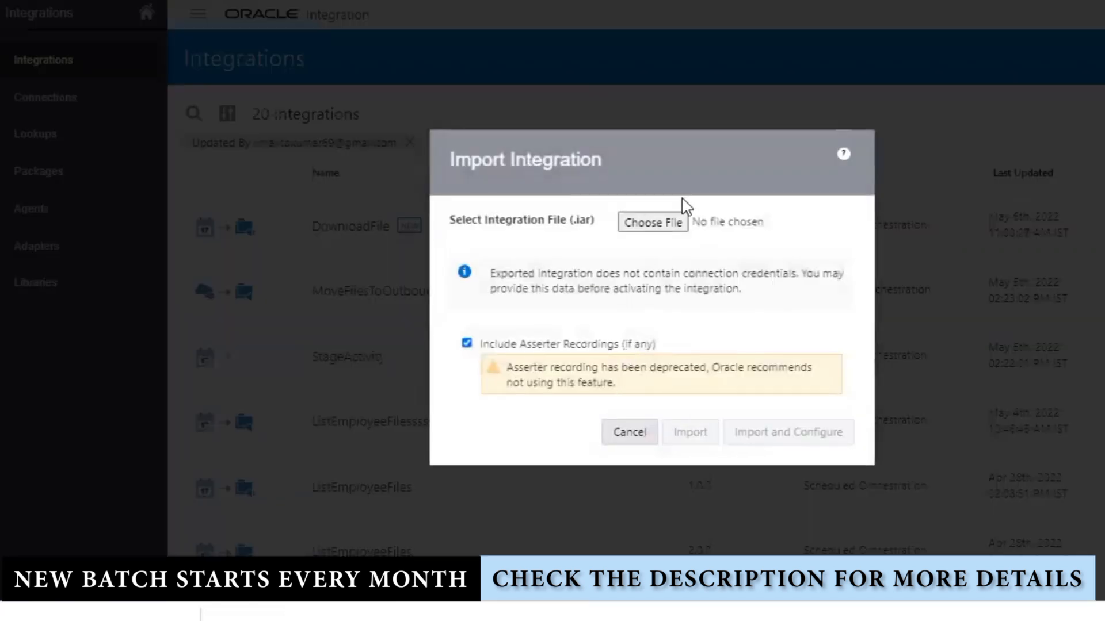
# - Import DOWNLOADFILE_01.00.0000.iar from the Downloads folder, confirm the import, and activate the DownloadFile integration
pyautogui.click(676, 226)
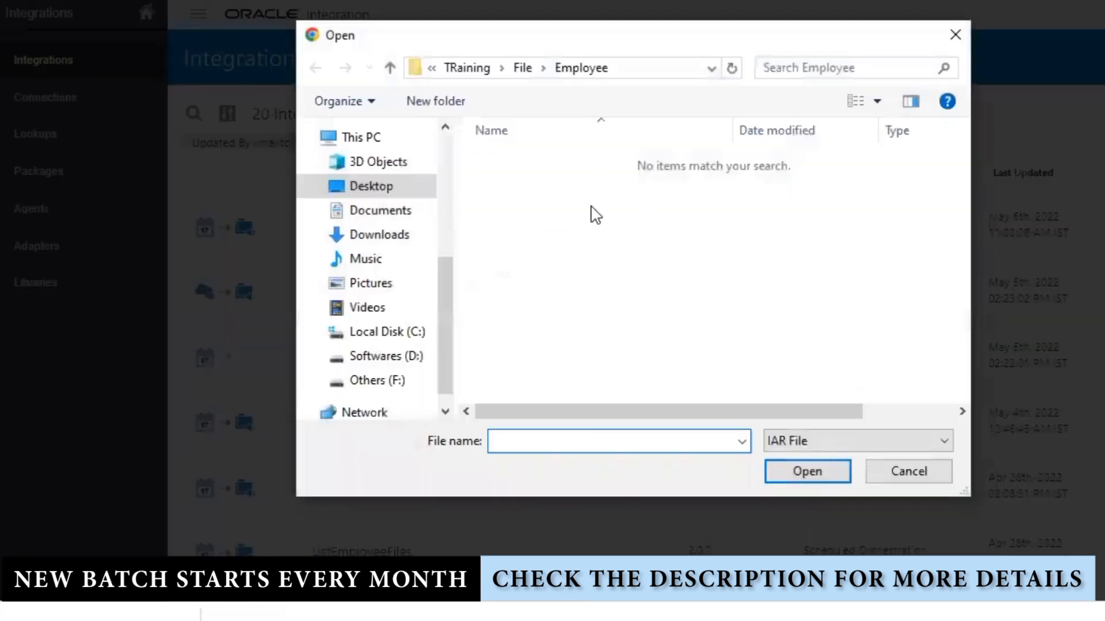
pyautogui.click(402, 236)
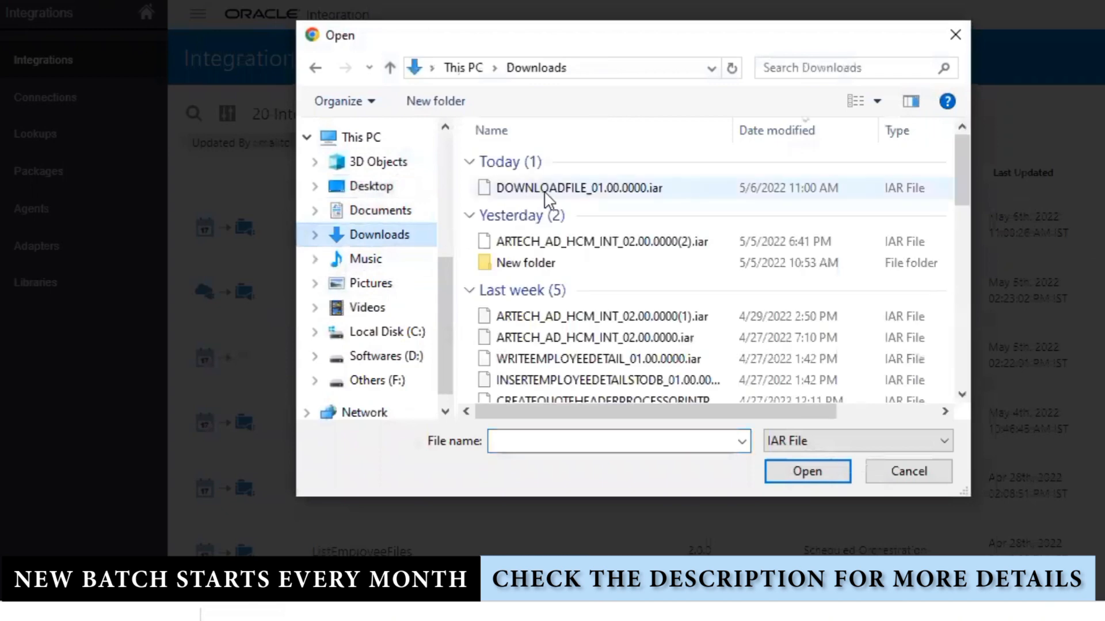
pyautogui.doubleClick(585, 188)
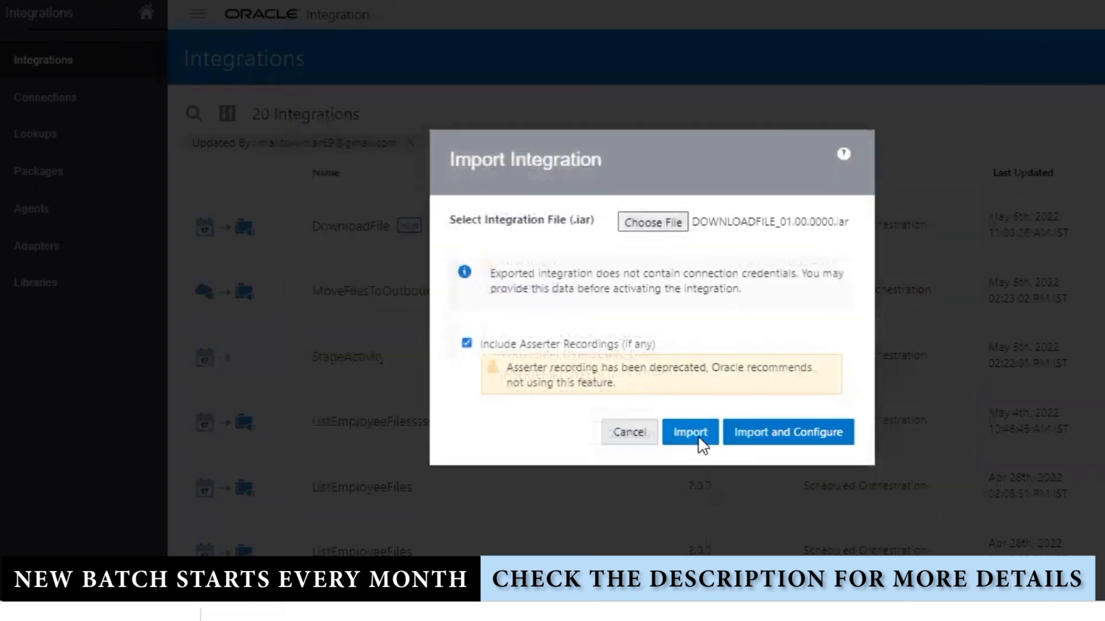
pyautogui.click(699, 436)
pyautogui.click(800, 380)
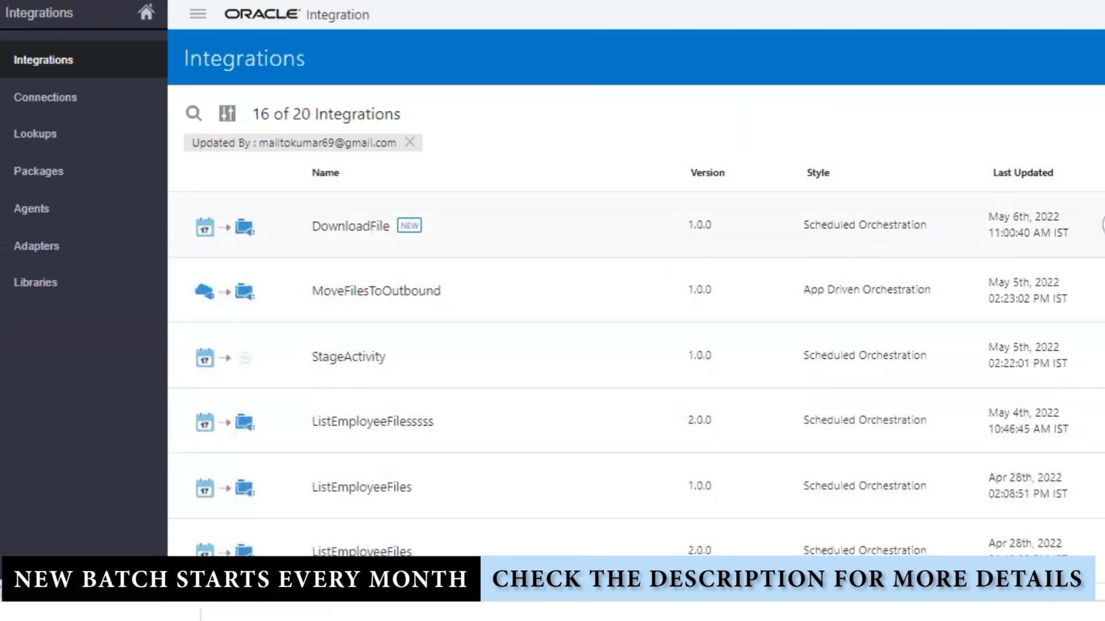
pyautogui.click(1102, 224)
pyautogui.click(825, 514)
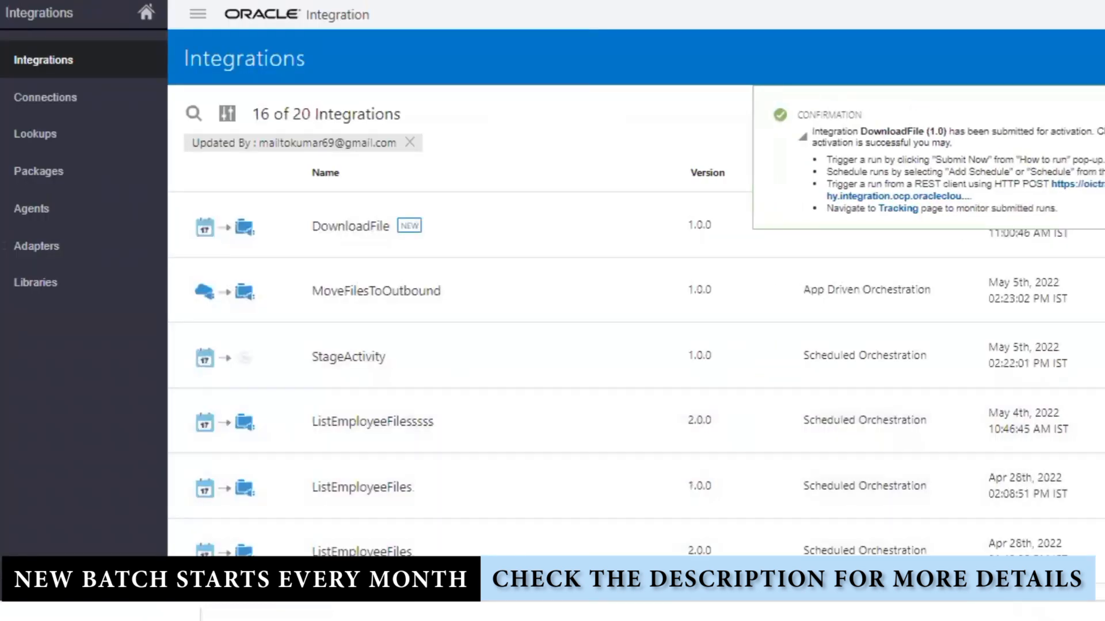
# - Switch to WinSCP and upload Employee_800049.csv to the remote Training/Employee/Outbound folder
pyautogui.hotkey('alt', 'Tab')
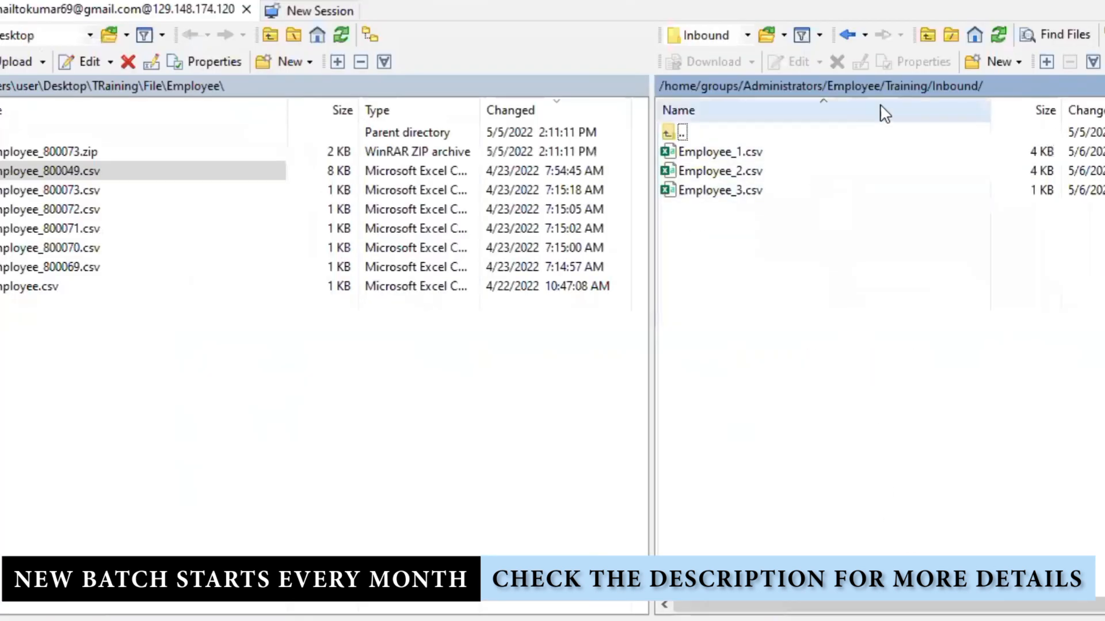
pyautogui.click(907, 89)
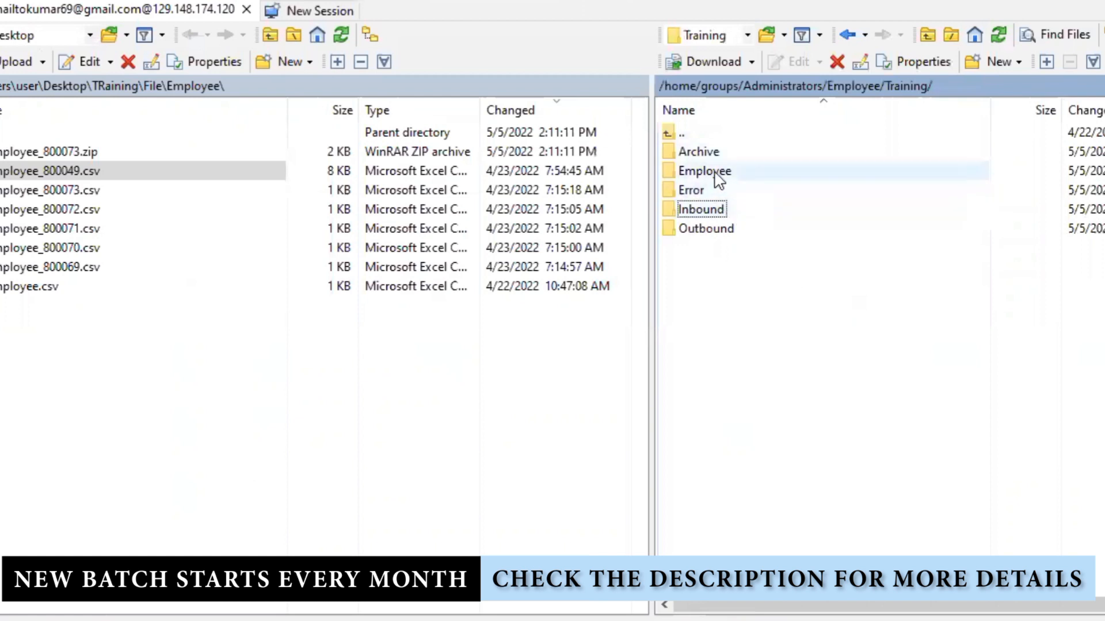
pyautogui.doubleClick(720, 171)
pyautogui.doubleClick(708, 171)
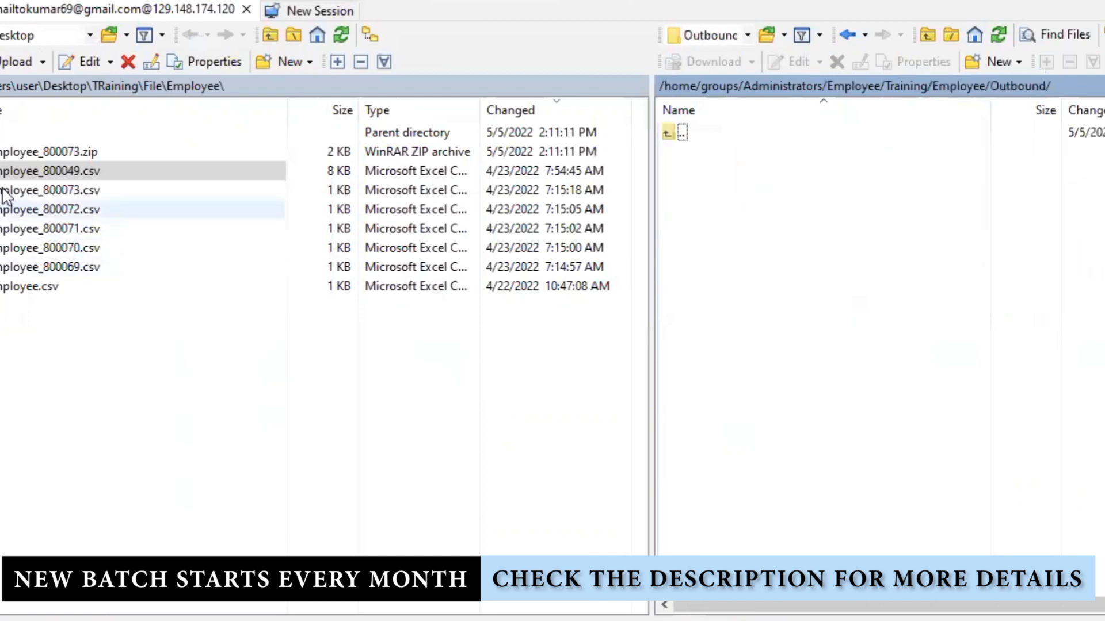
pyautogui.click(80, 174)
pyautogui.moveTo(79, 174); pyautogui.dragTo(698, 159)
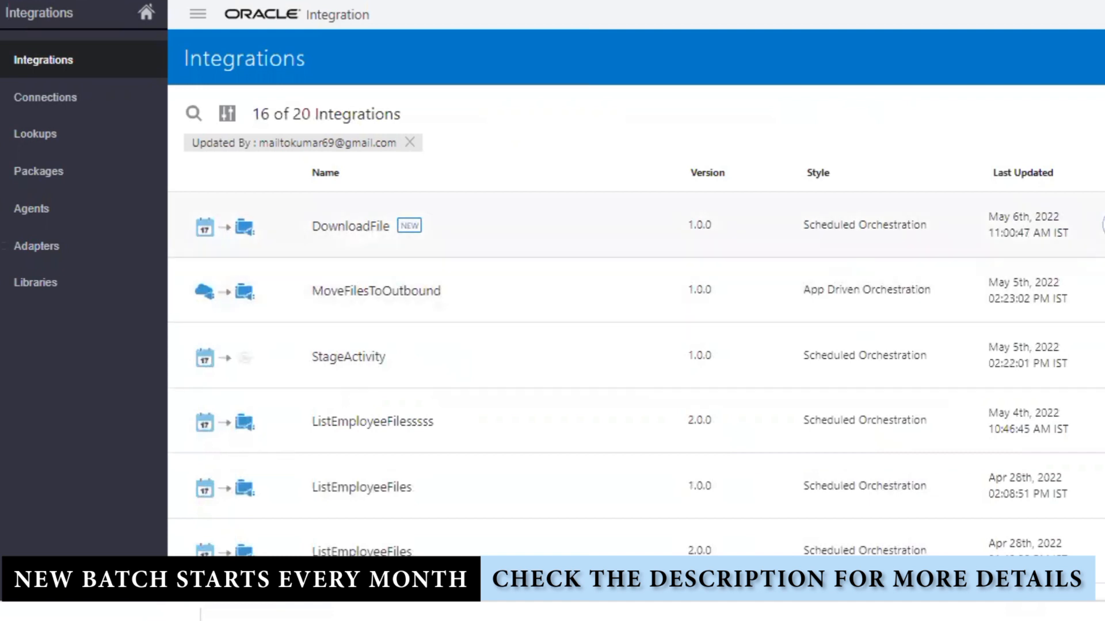
# - Submit an immediate run of the DownloadFile integration in Oracle Integration and open the tracking page of that run
pyautogui.click(978, 315)
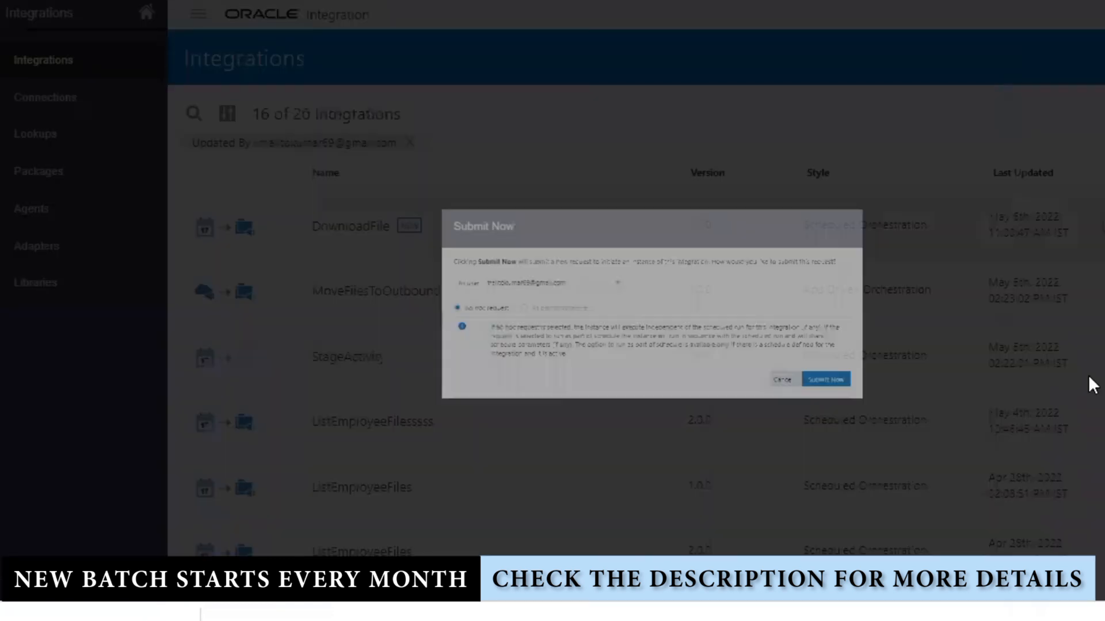
pyautogui.click(925, 429)
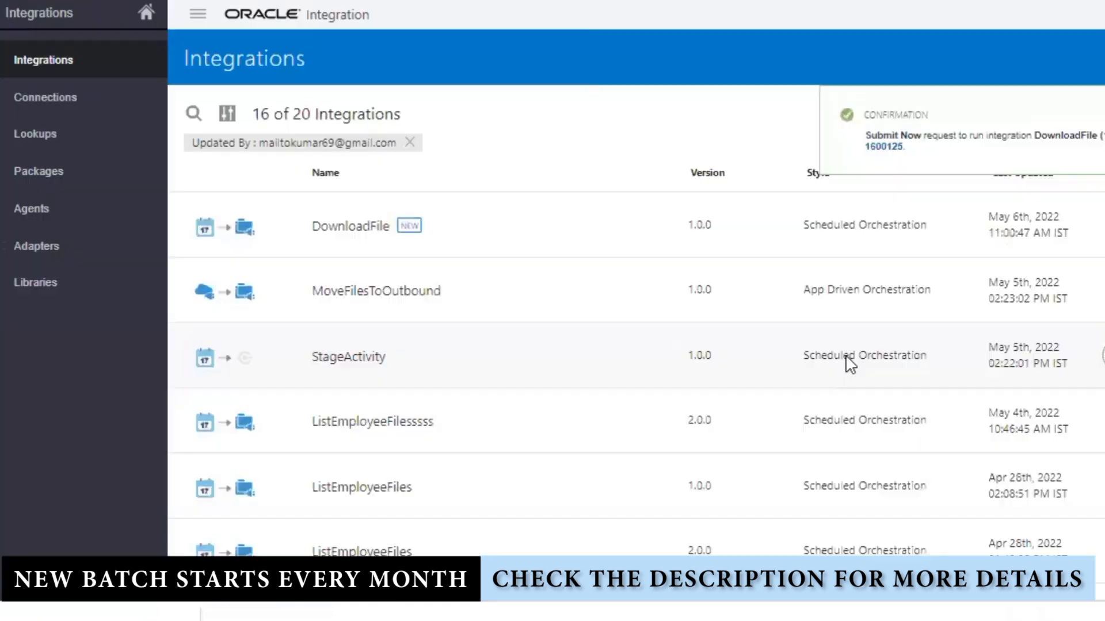
pyautogui.click(829, 146)
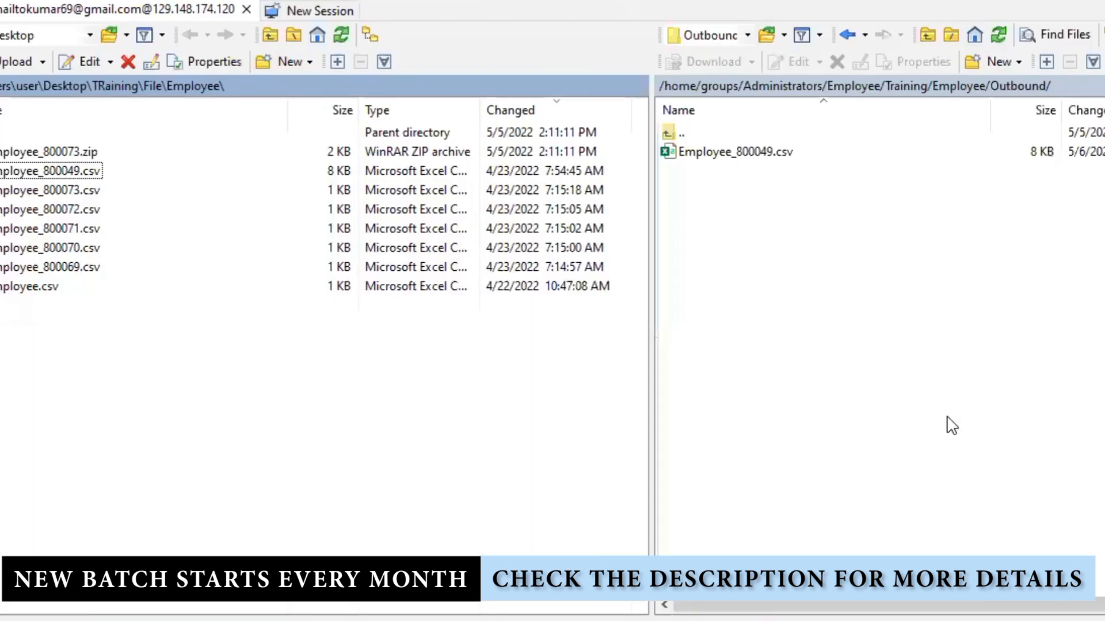
# - Return to WinSCP and keep refreshing the remote Outbound folder to check whether Employee_800049.csv has been picked up
pyautogui.rightClick(902, 324)
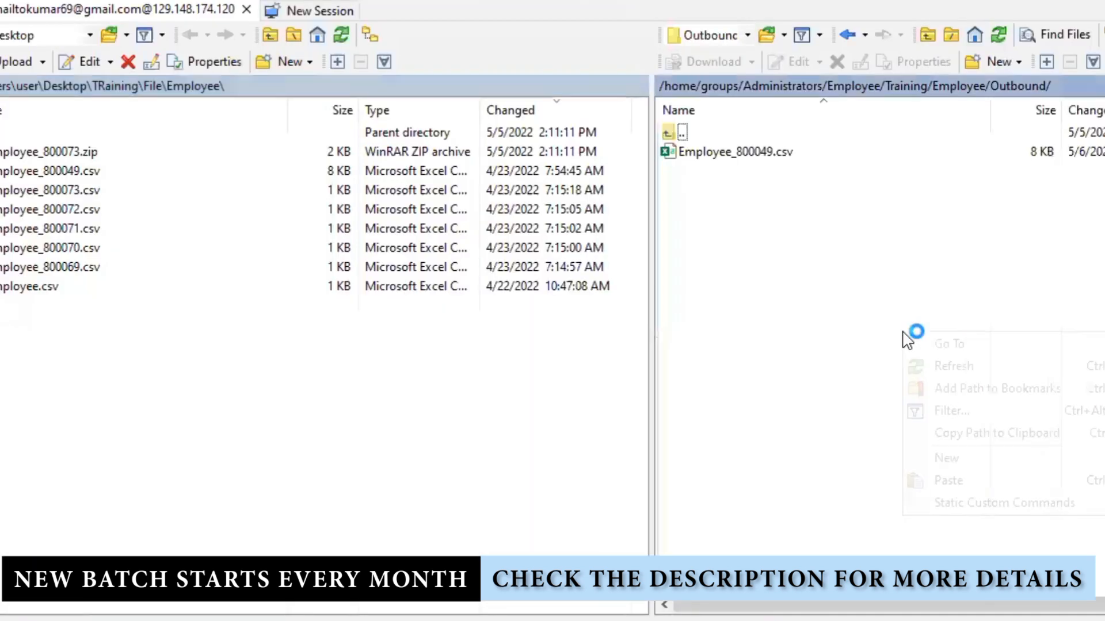
pyautogui.click(892, 365)
pyautogui.rightClick(785, 262)
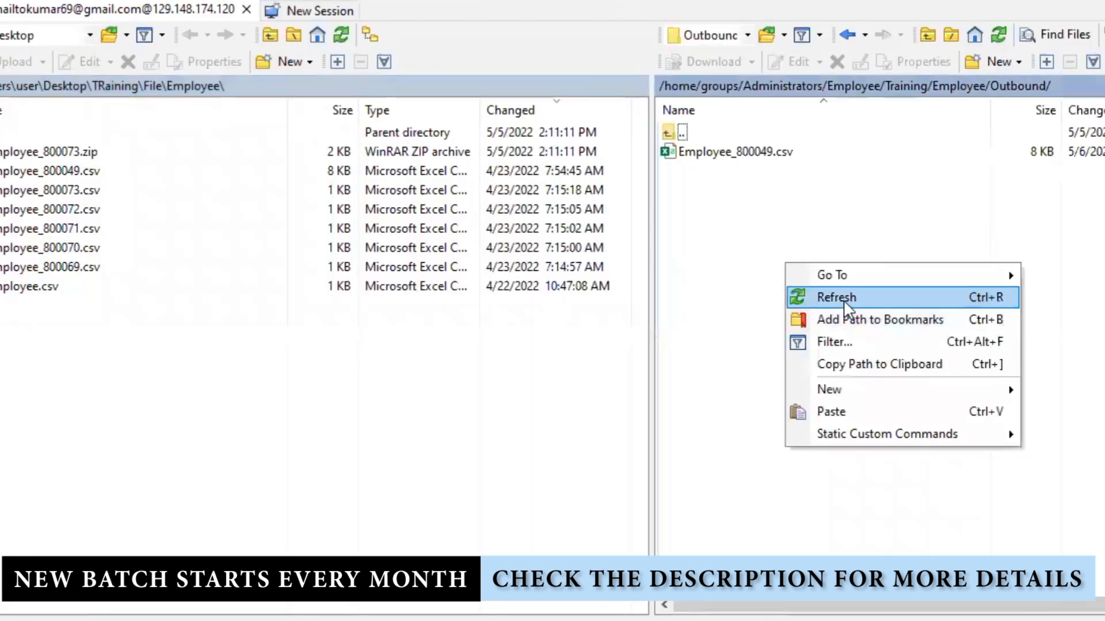
pyautogui.click(844, 300)
pyautogui.rightClick(770, 242)
pyautogui.click(815, 274)
pyautogui.rightClick(754, 213)
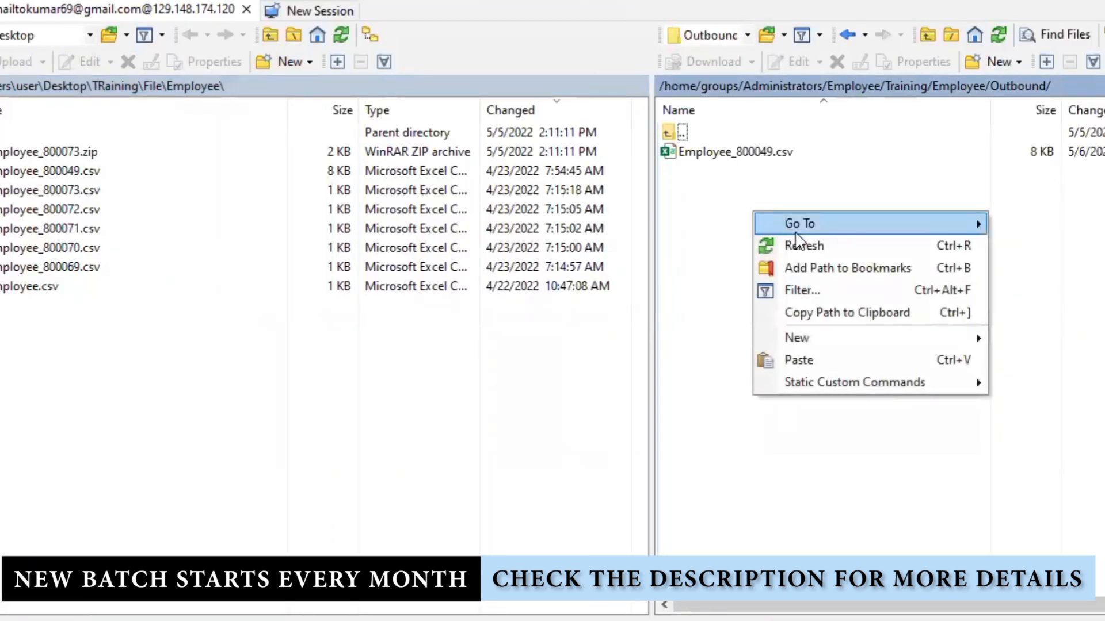
pyautogui.click(799, 246)
pyautogui.rightClick(762, 222)
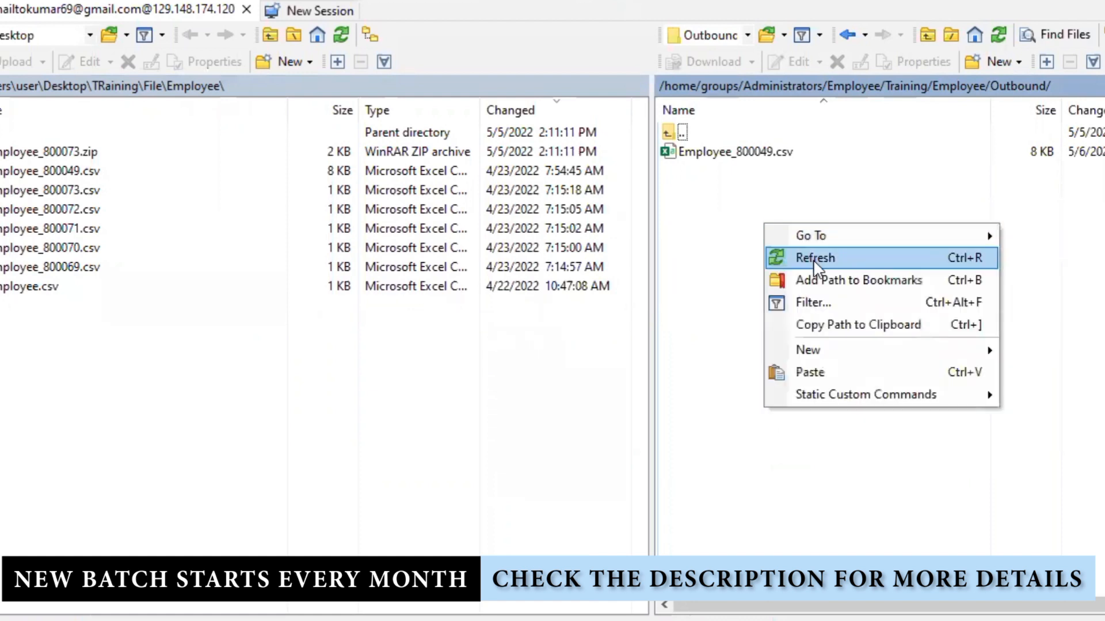
pyautogui.click(771, 254)
pyautogui.rightClick(772, 229)
pyautogui.click(816, 266)
pyautogui.rightClick(770, 230)
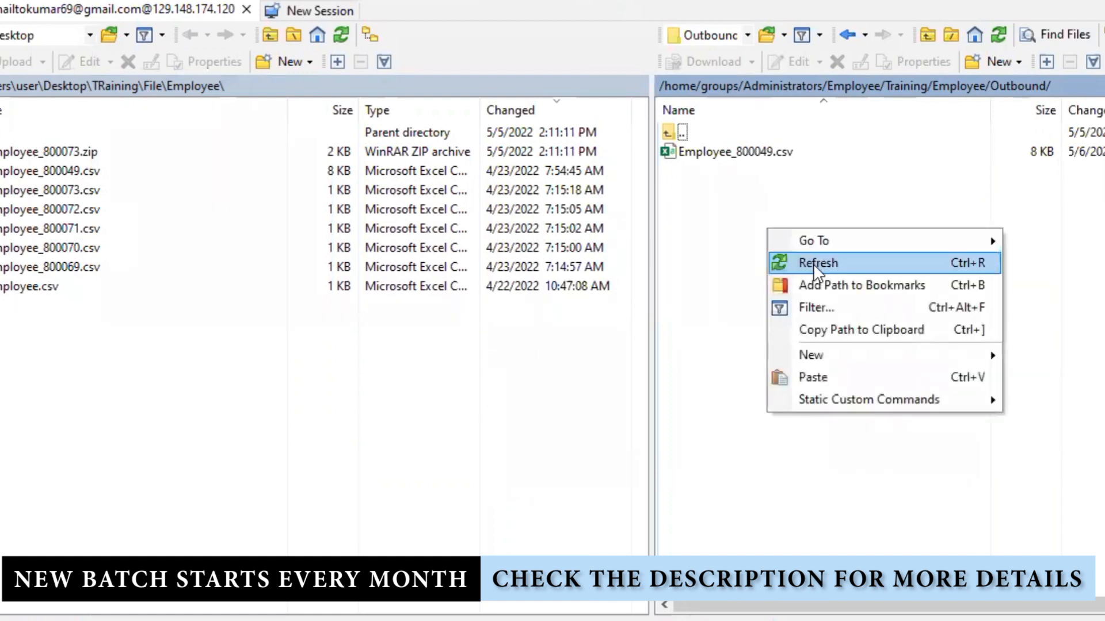
pyautogui.click(815, 268)
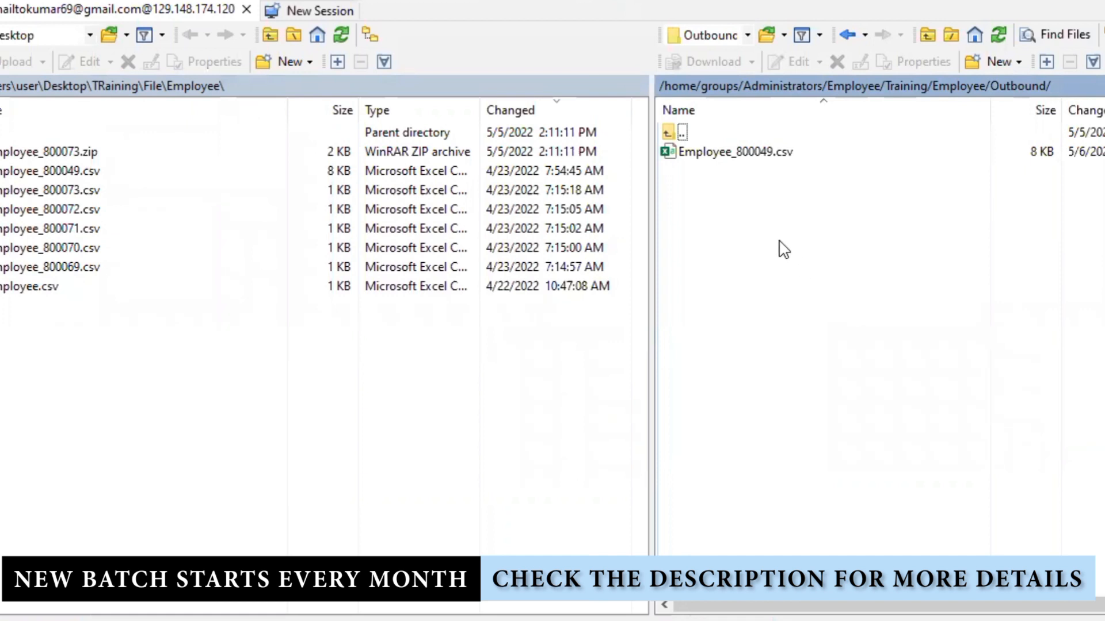
pyautogui.rightClick(807, 262)
pyautogui.click(862, 292)
pyautogui.rightClick(807, 260)
pyautogui.click(855, 292)
pyautogui.rightClick(801, 256)
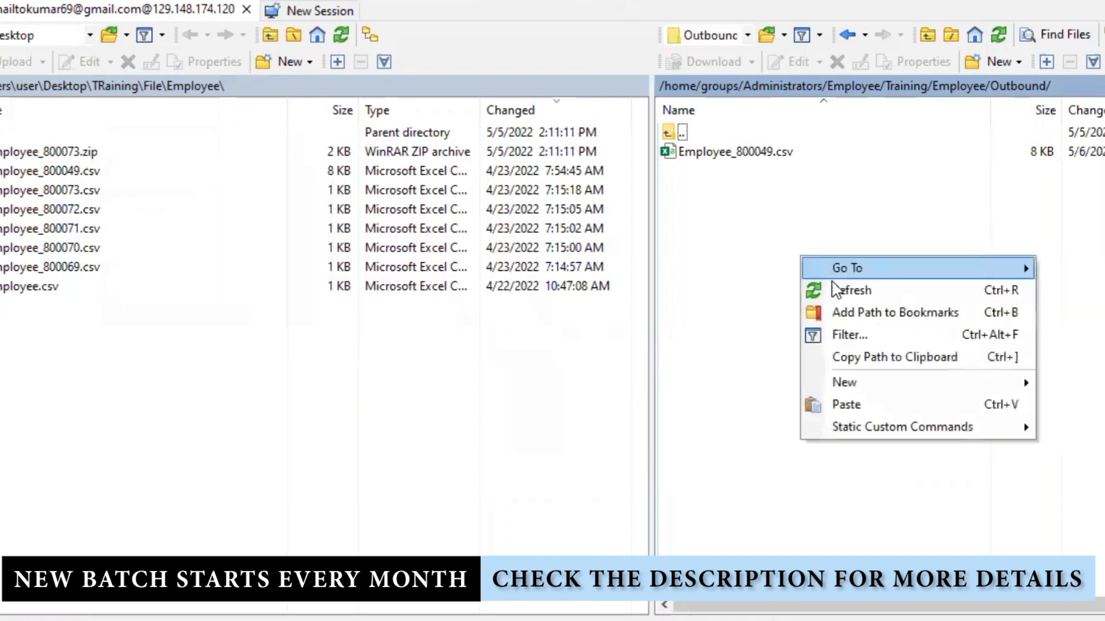
pyautogui.click(849, 292)
# - Check the DownloadFile run's status in Oracle Integration, and refresh the remote Outbound folder once more in WinSCP
pyautogui.hotkey('alt', 'Tab')
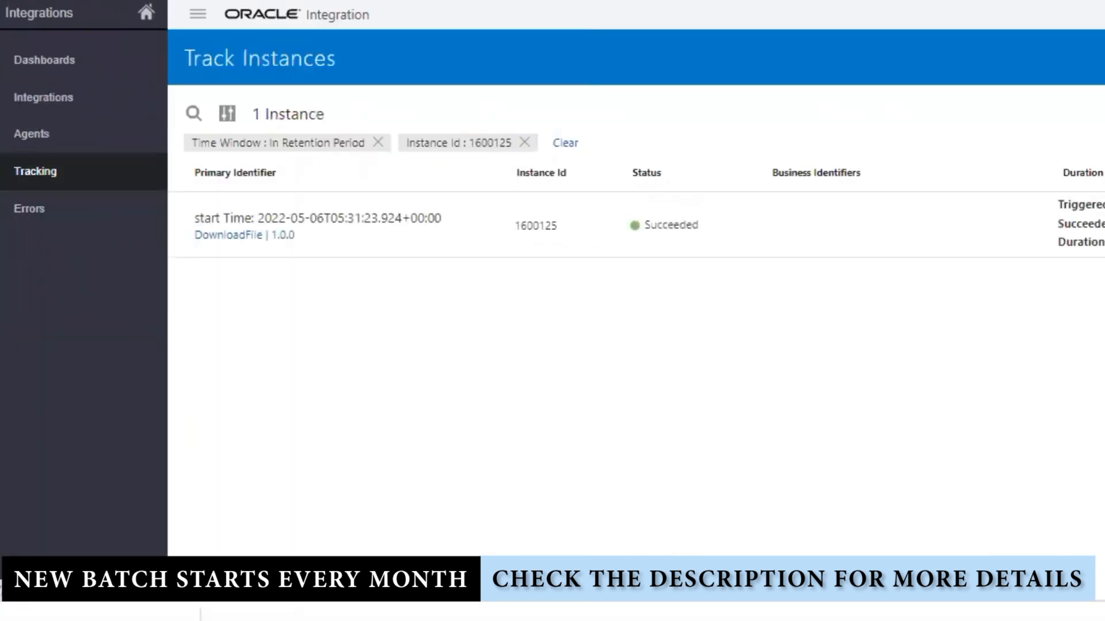
pyautogui.hotkey('alt', 'Tab')
pyautogui.rightClick(833, 264)
pyautogui.click(950, 302)
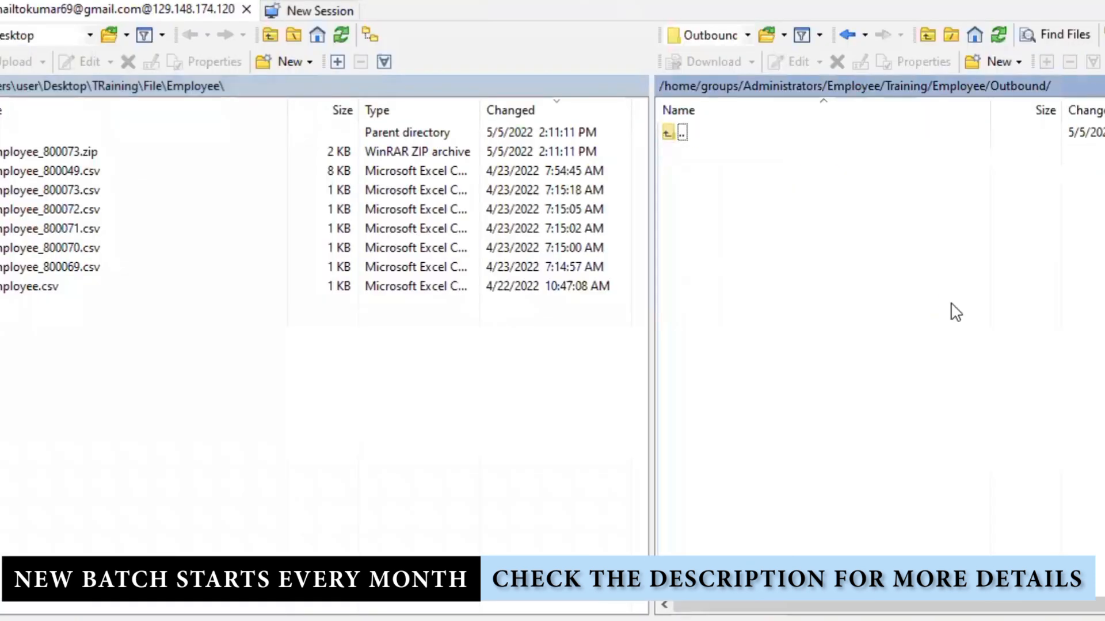
# - Go up to the remote Training folder, open its Inbound folder and refresh the list of output files
pyautogui.click(944, 85)
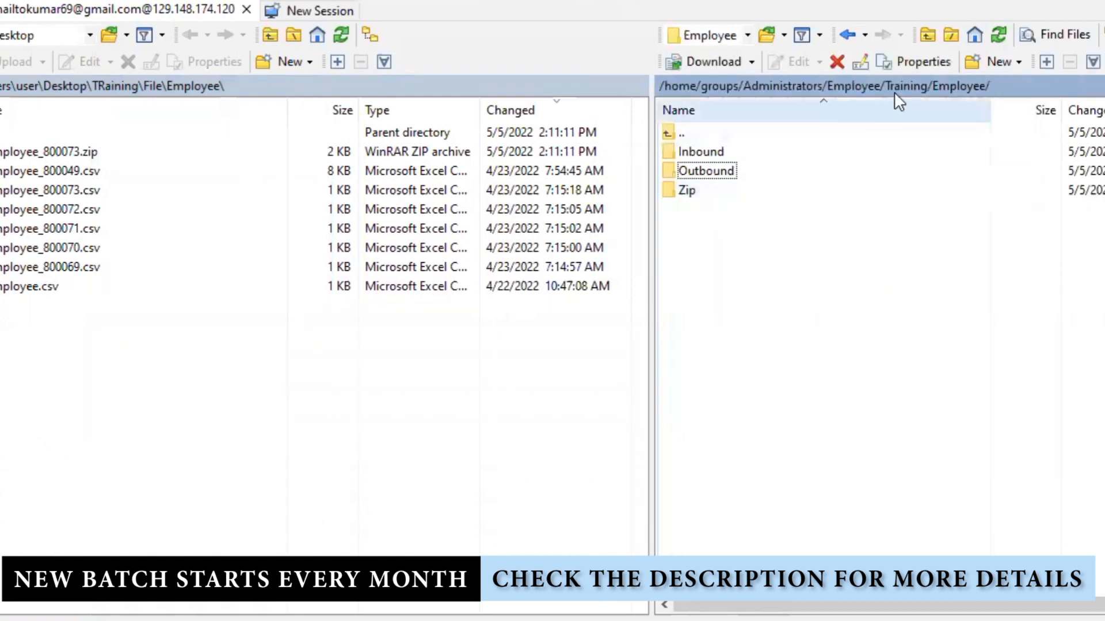
pyautogui.click(917, 88)
pyautogui.doubleClick(714, 209)
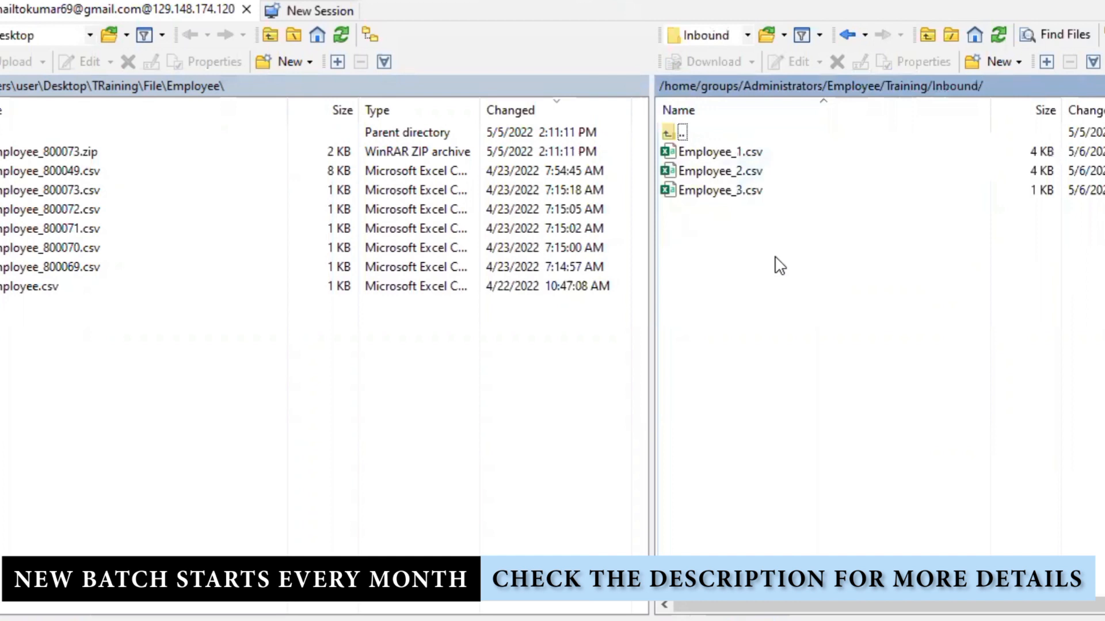
pyautogui.rightClick(814, 309)
pyautogui.click(859, 329)
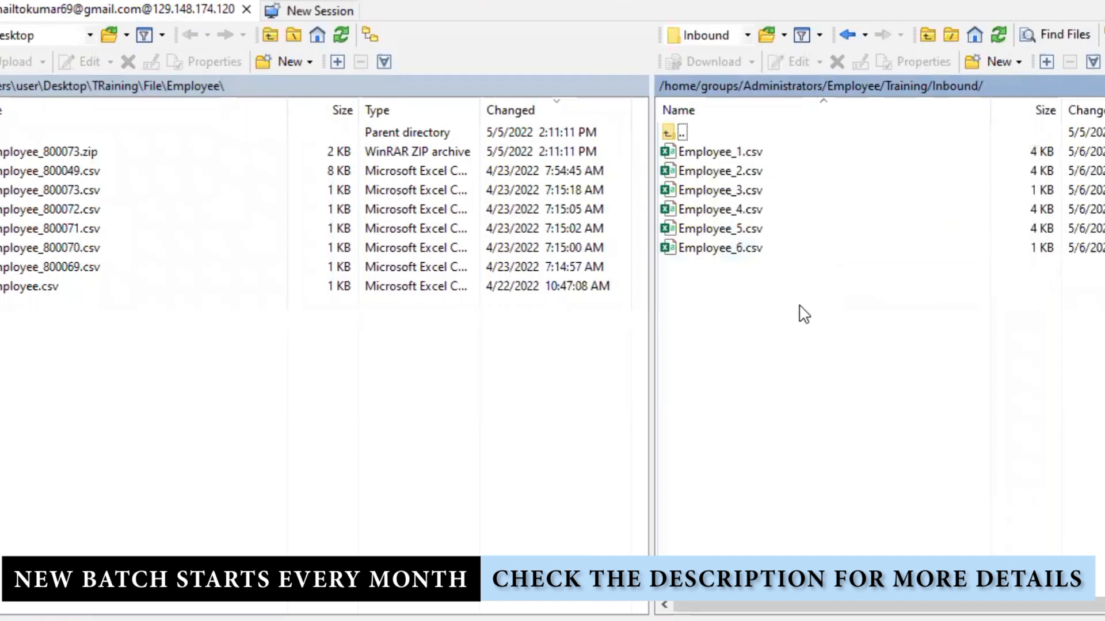
# - Open Employee_4.csv from the Inbound folder in Notepad++, review its rows to the end, and switch back to WinSCP
pyautogui.rightClick(765, 209)
pyautogui.moveTo(912, 249)
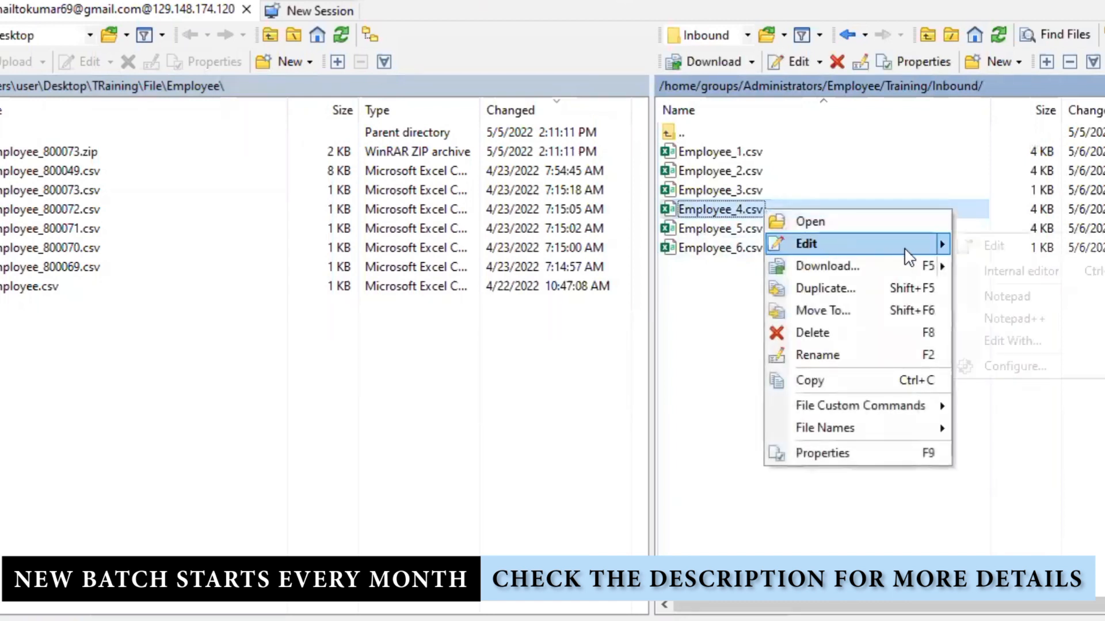
pyautogui.click(1039, 319)
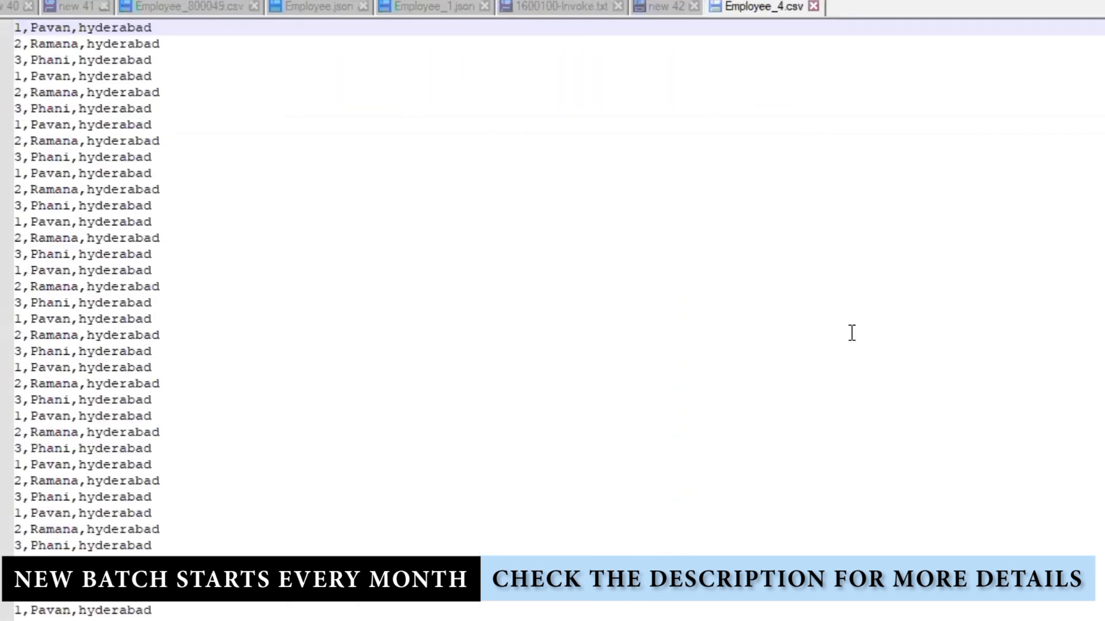
pyautogui.scroll(-2, 878, 410)
pyautogui.scroll(-10, 956, 425)
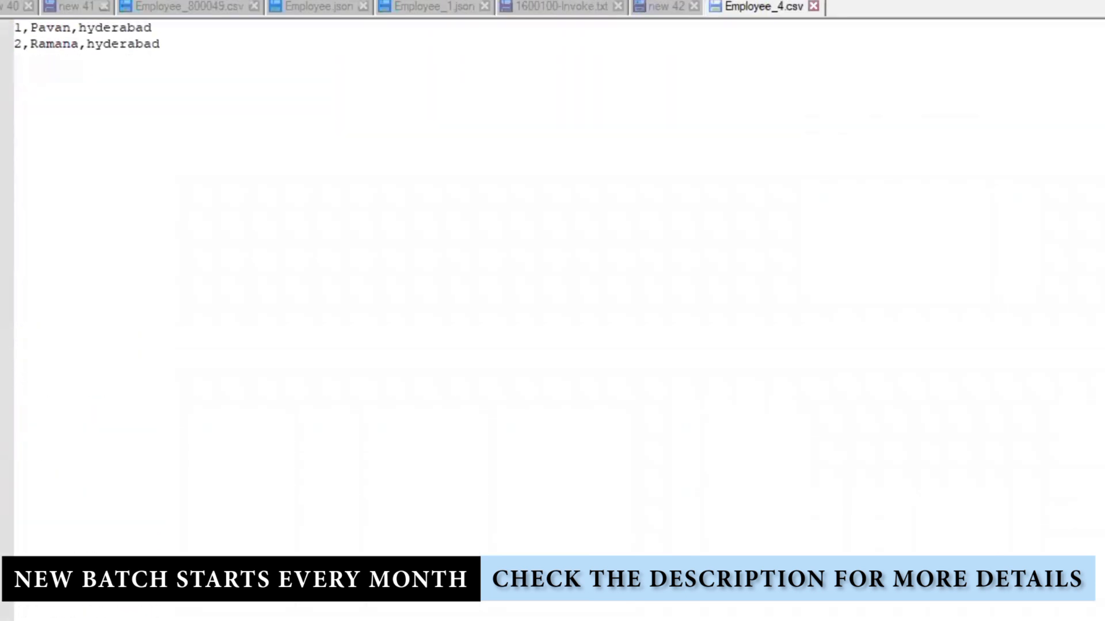
pyautogui.scroll(8, 956, 424)
pyautogui.hotkey('alt', 'Tab')
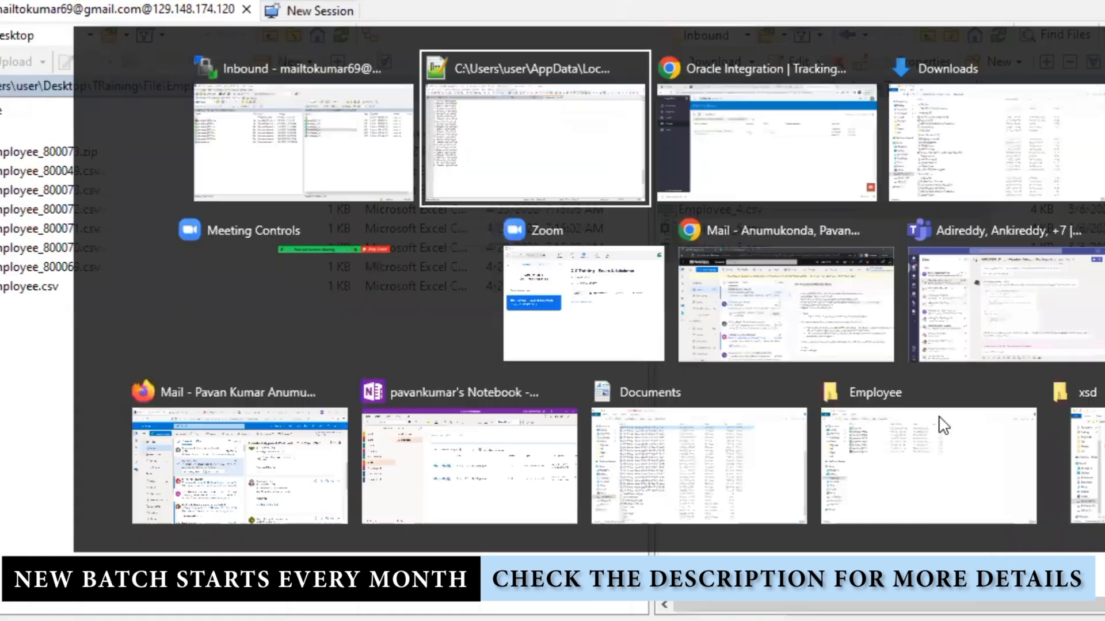
# - Switch to Oracle Integration, open the DownloadFile integration, and check the segment size in the ReadinChunks stage file action
pyautogui.hotkey('alt', 'Tab')
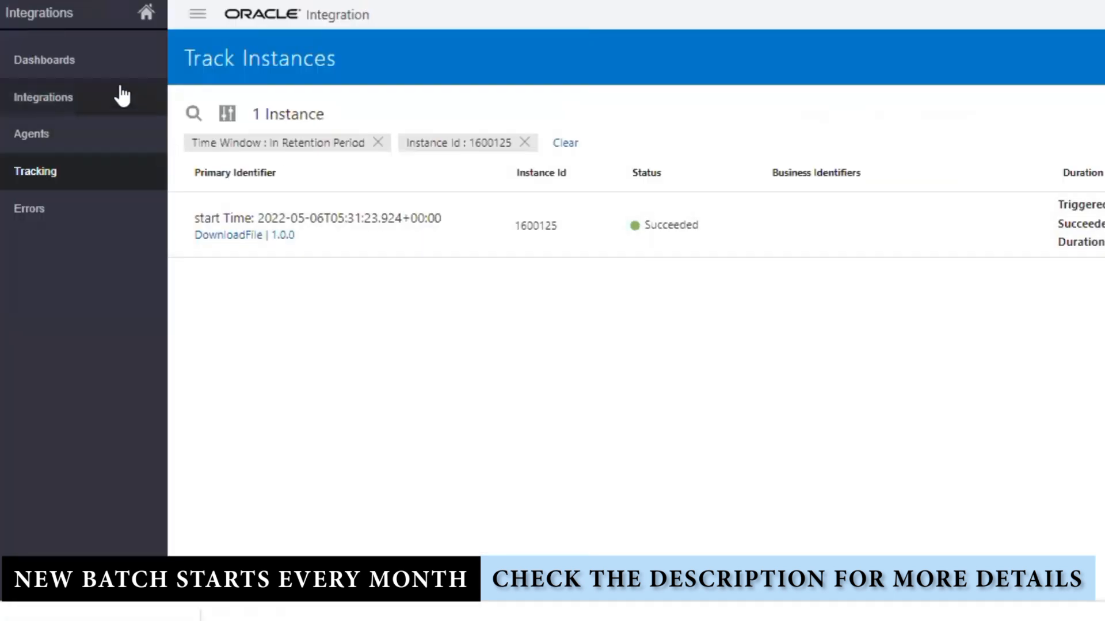
pyautogui.click(40, 13)
pyautogui.click(40, 13)
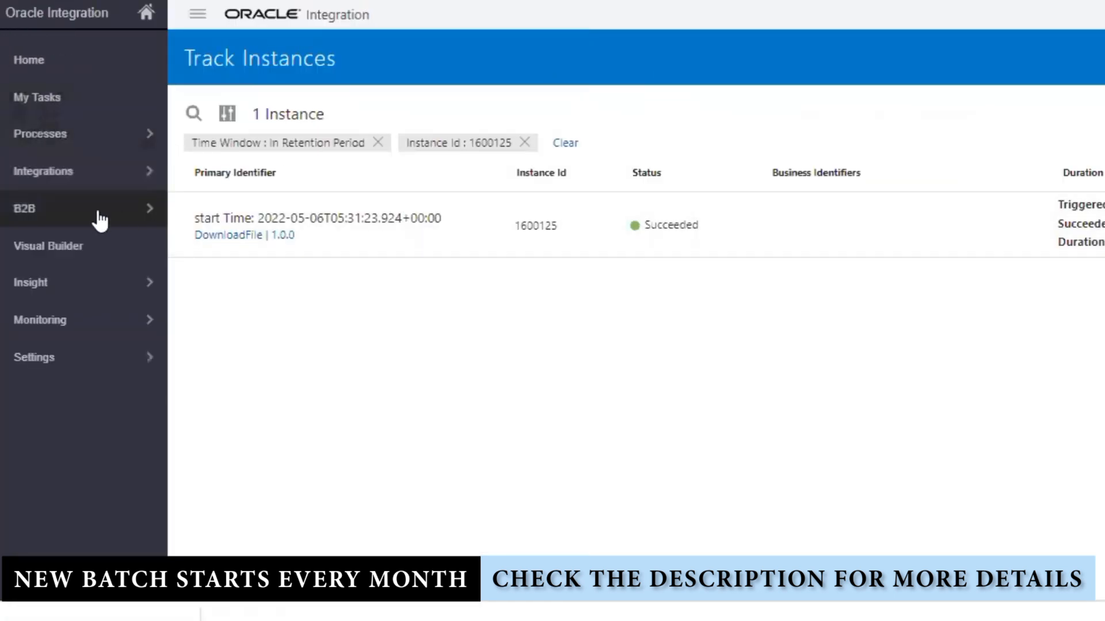
pyautogui.click(69, 176)
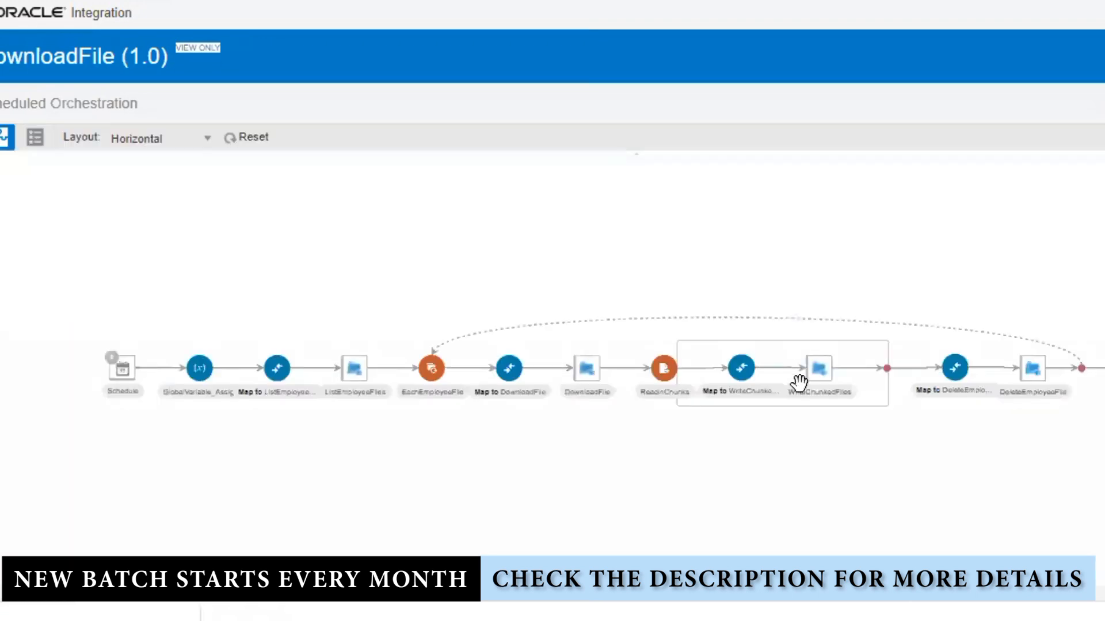
pyautogui.click(663, 380)
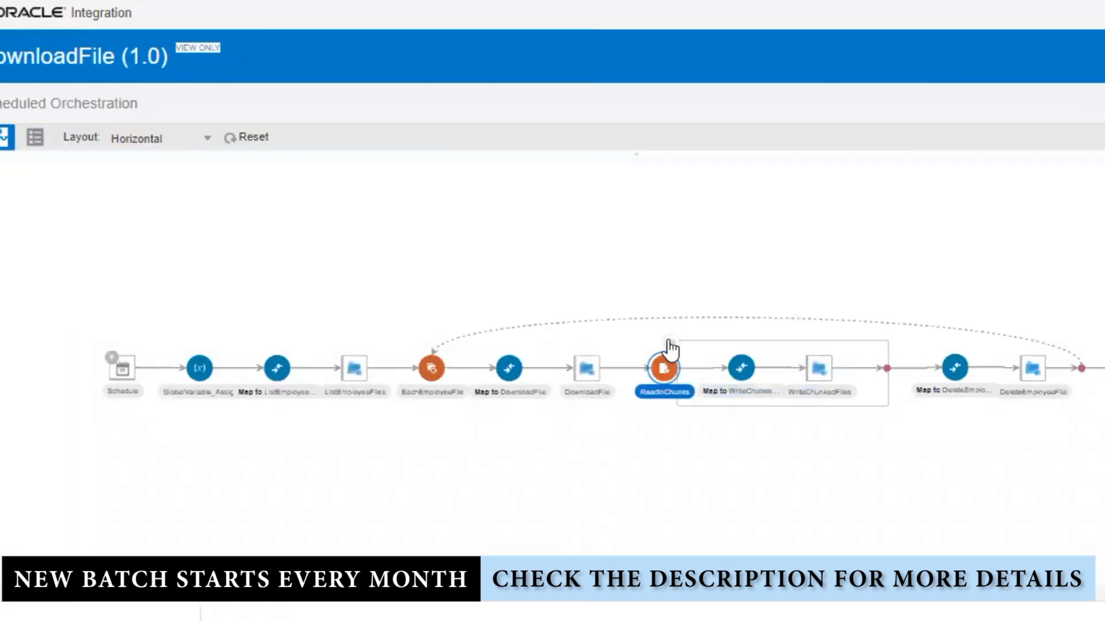
pyautogui.click(672, 343)
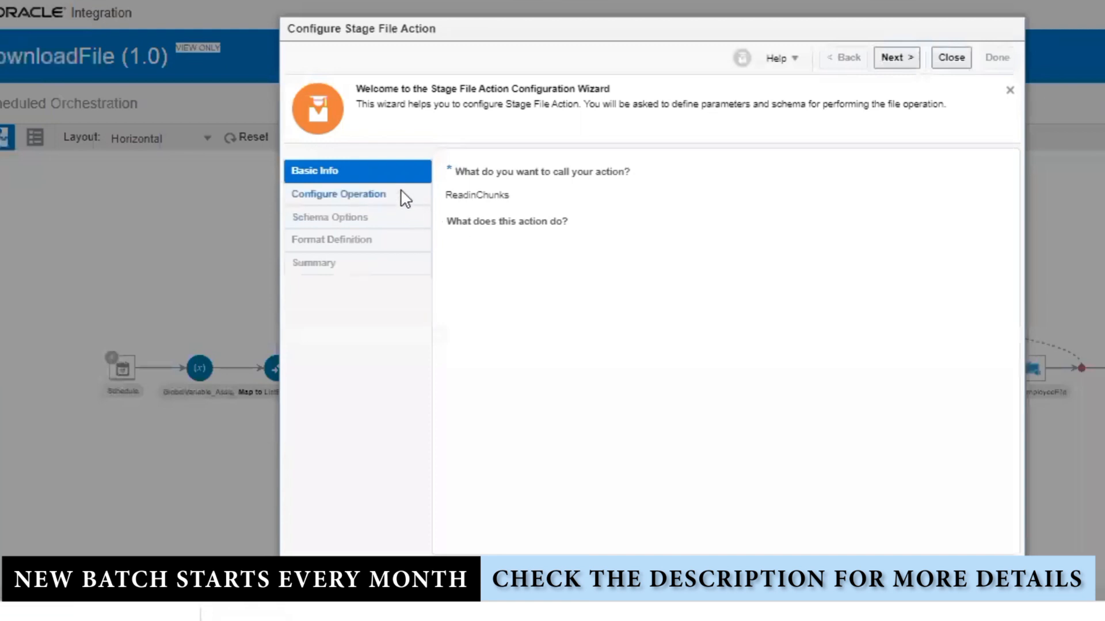
pyautogui.click(896, 58)
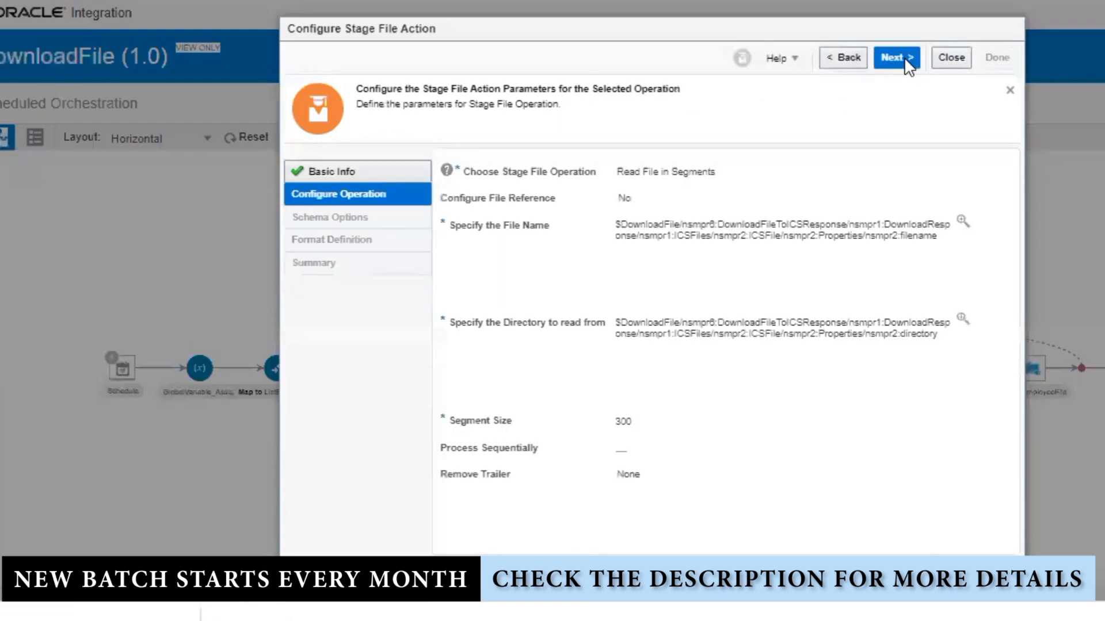
pyautogui.click(951, 57)
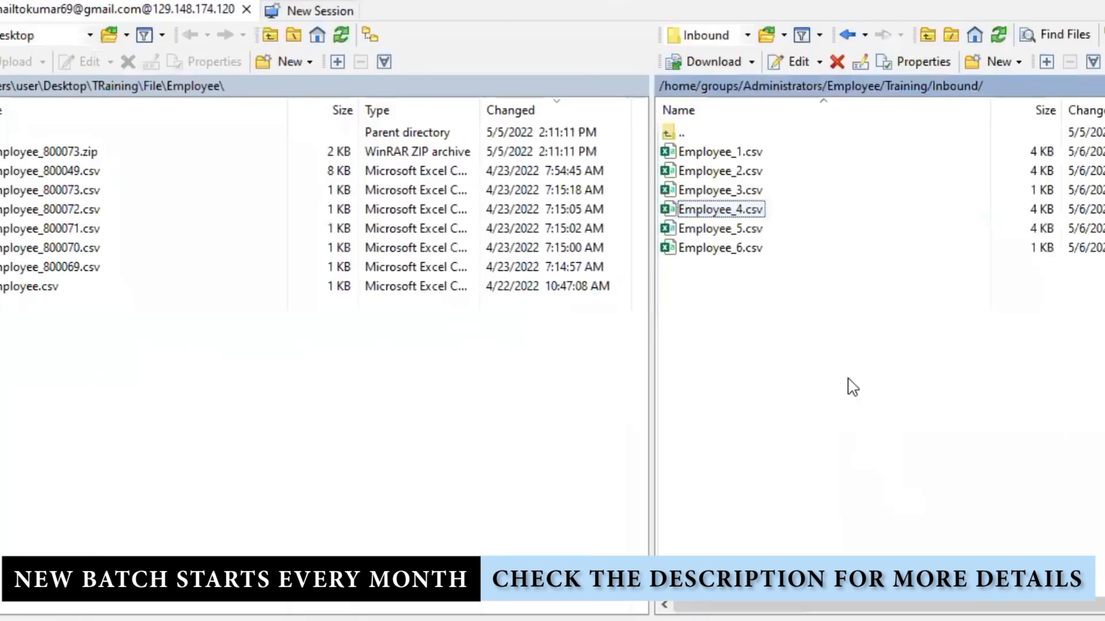
# - In WinSCP, delete Employee_1.csv through Employee_6.csv from the remote Inbound folder
pyautogui.click(748, 152)
pyautogui.keyDown('shift'); pyautogui.click(740, 248); pyautogui.keyUp('shift')
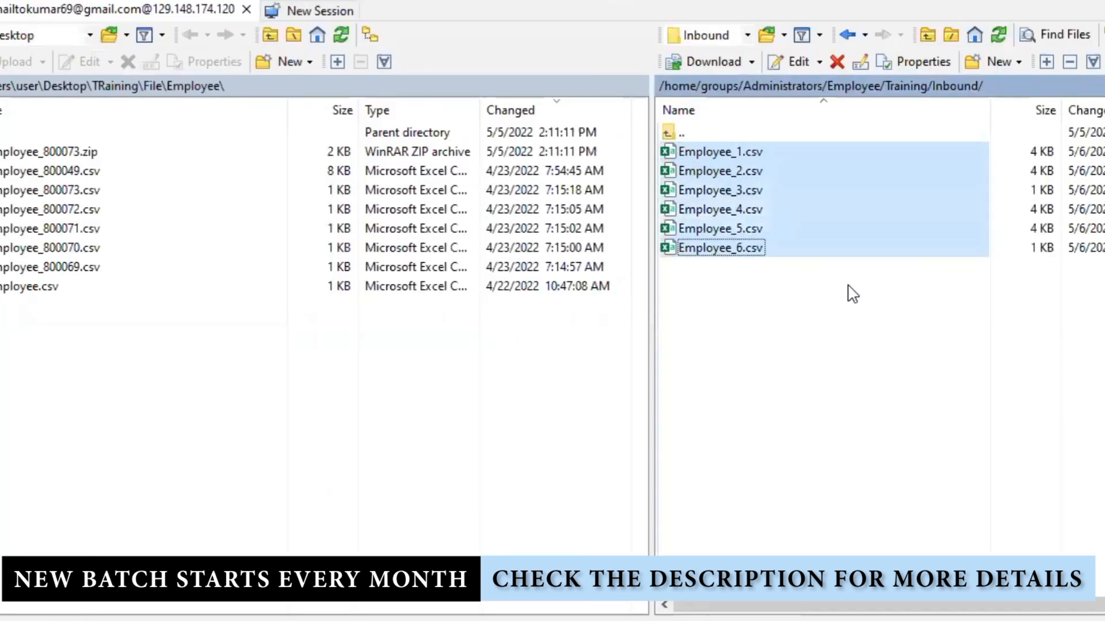
pyautogui.press('Delete')
pyautogui.click(658, 334)
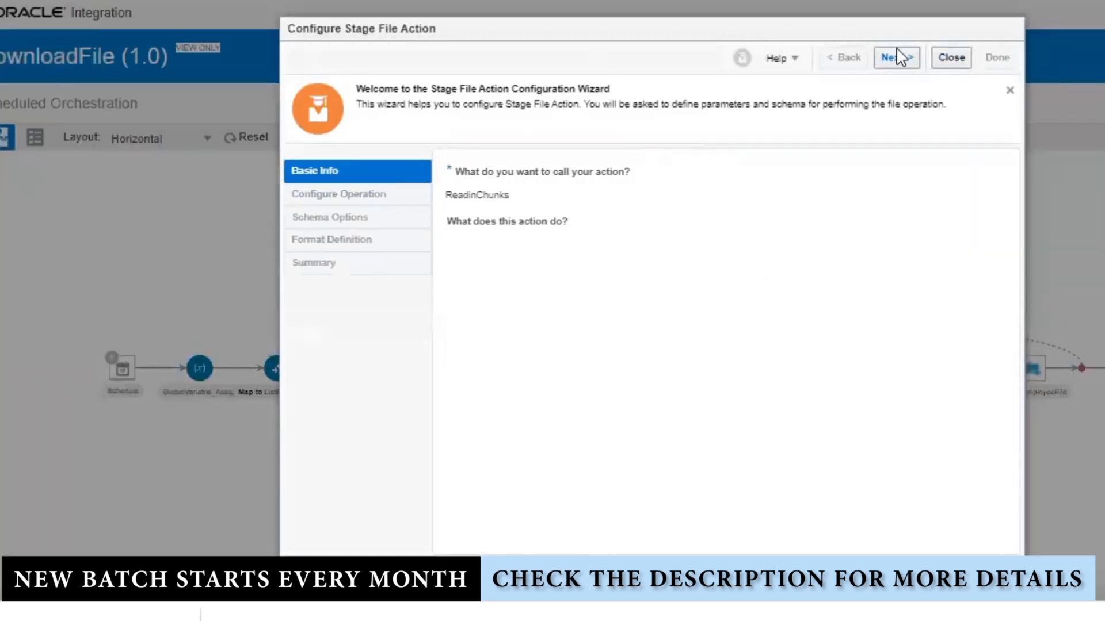
# - Back in Oracle Integration, review the ReadinChunks operation settings once more and close the configuration wizard
pyautogui.click(897, 53)
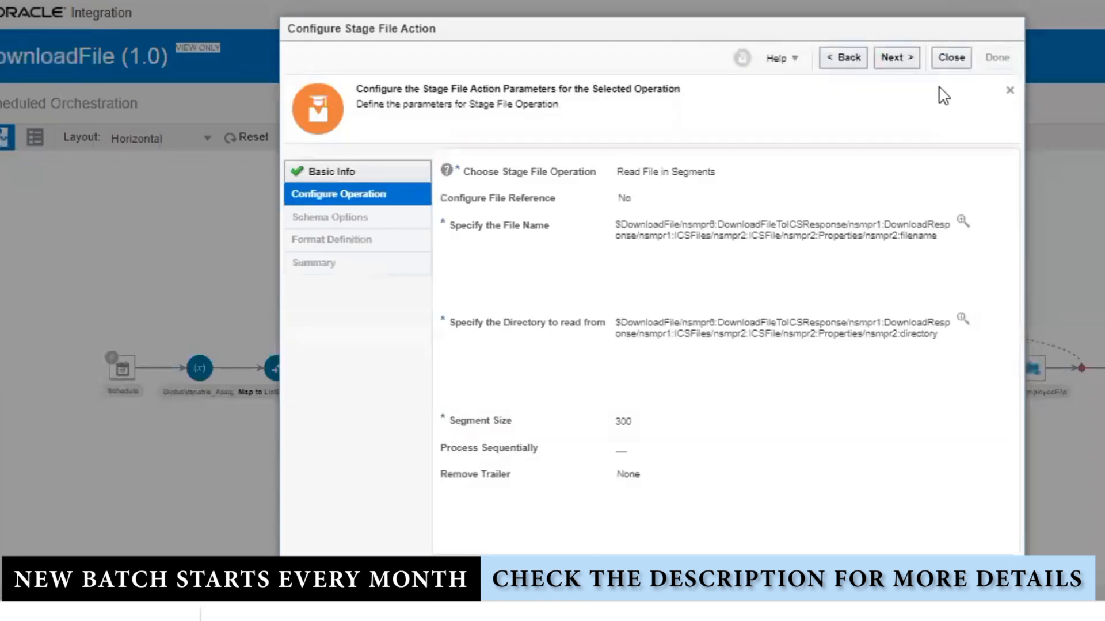
pyautogui.click(900, 57)
pyautogui.click(955, 61)
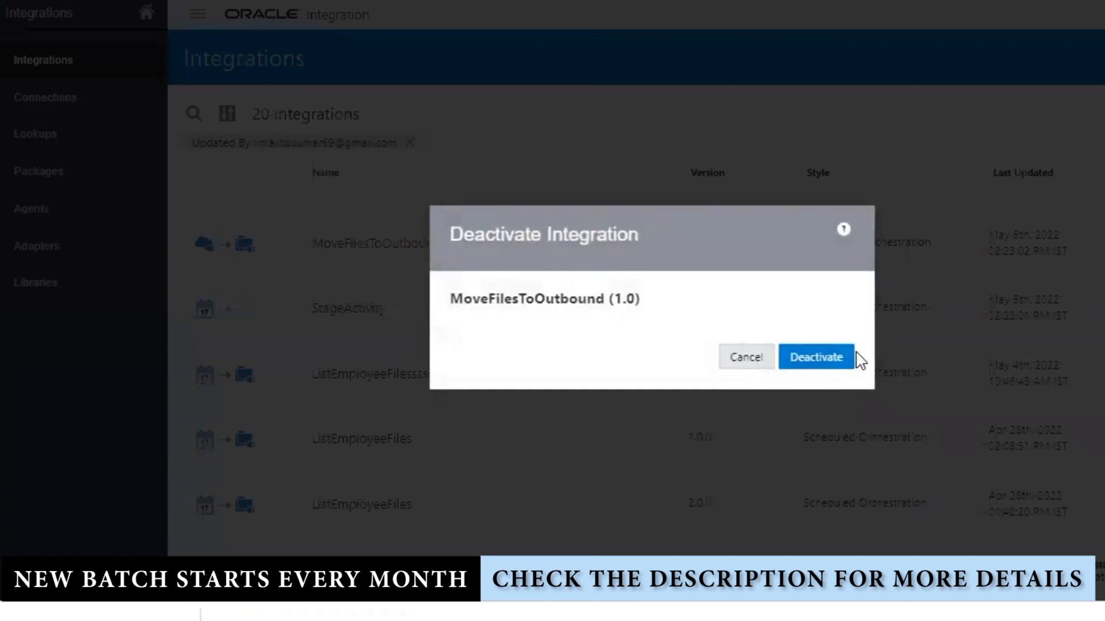
# - Deactivate the MoveFilesToOutbound (1.0) integration and open its orchestration flow for viewing
pyautogui.click(851, 359)
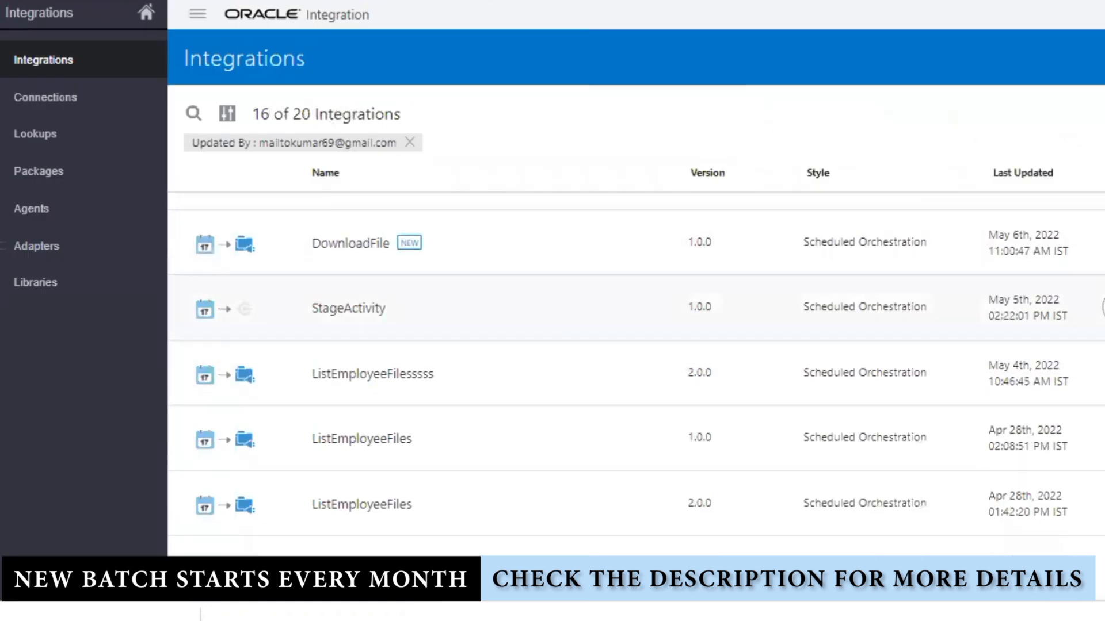
pyautogui.click(880, 236)
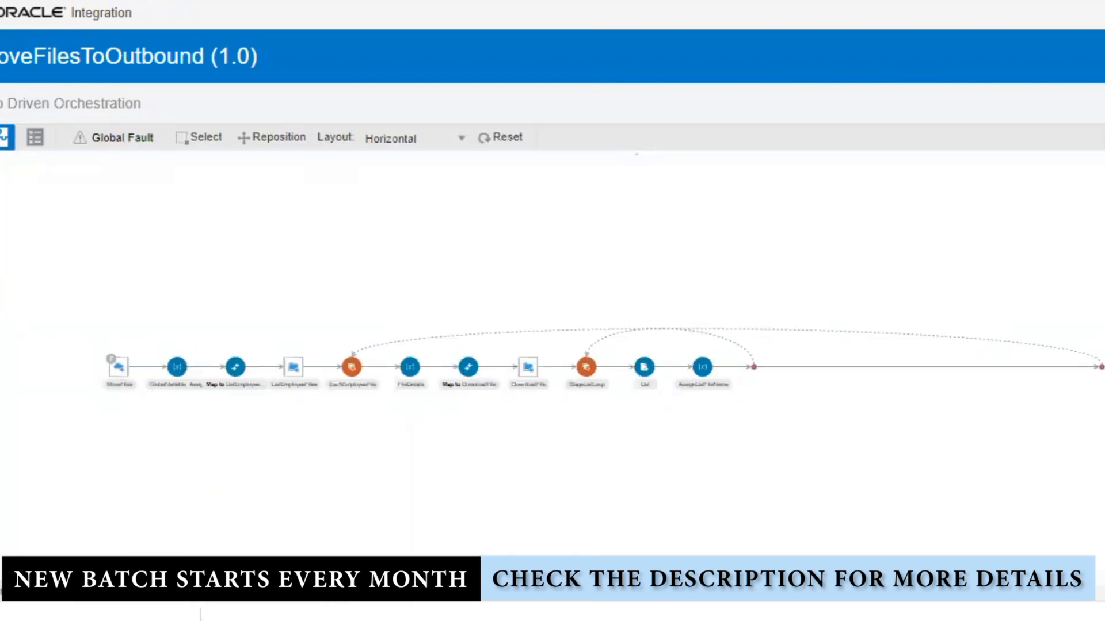
pyautogui.click(515, 141)
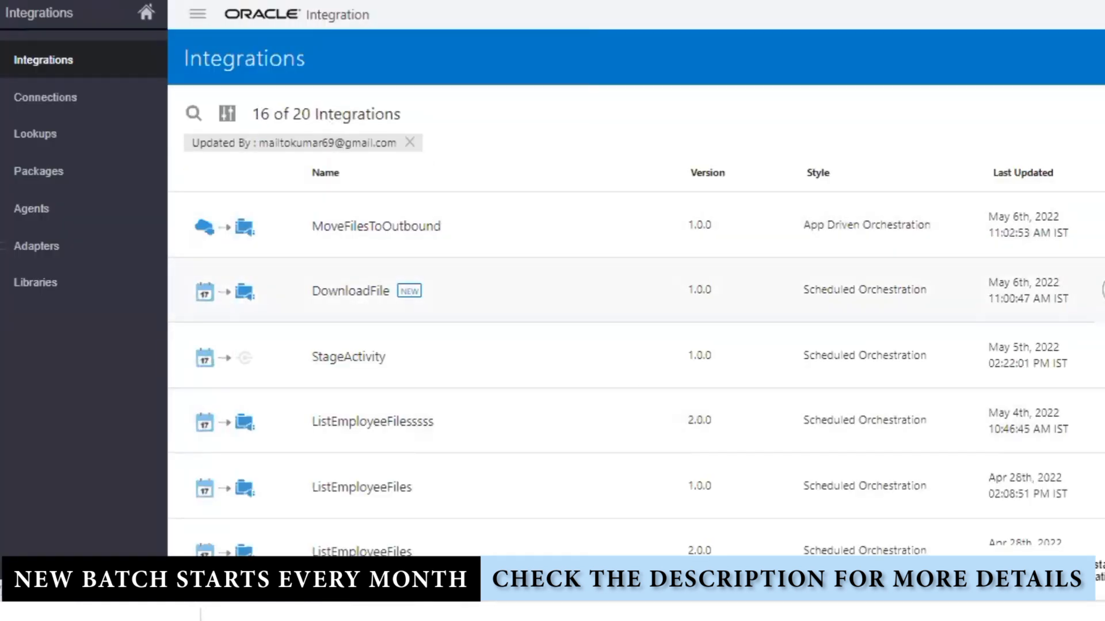
# - Deactivate the DownloadFile integration and open the operation settings of its ReadinChunks stage file action for editing
pyautogui.click(1100, 290)
pyautogui.click(828, 379)
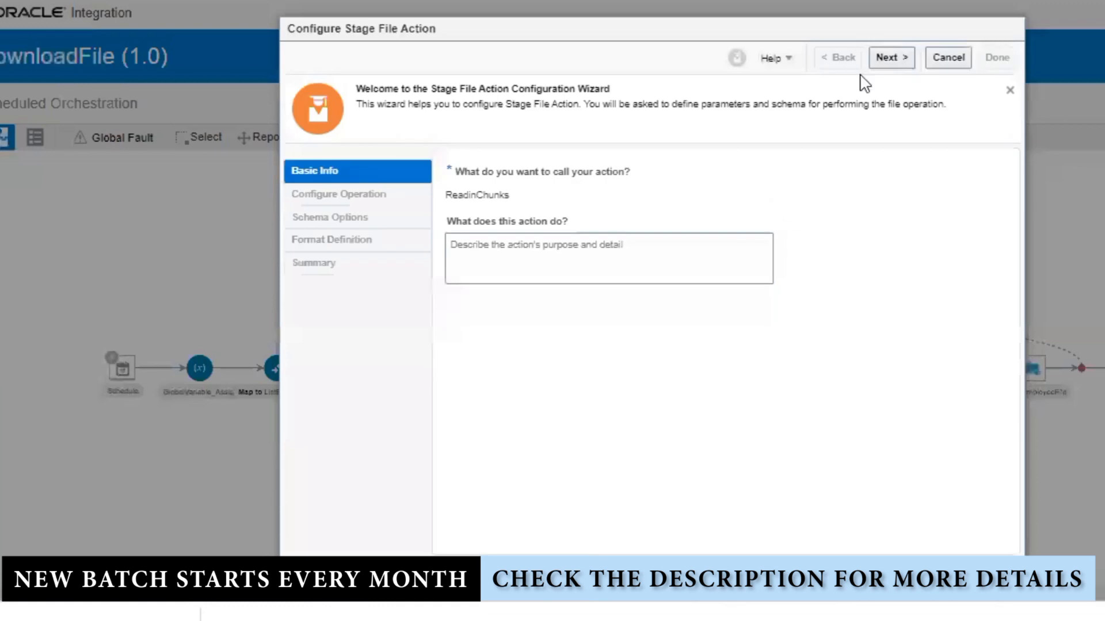
pyautogui.click(894, 58)
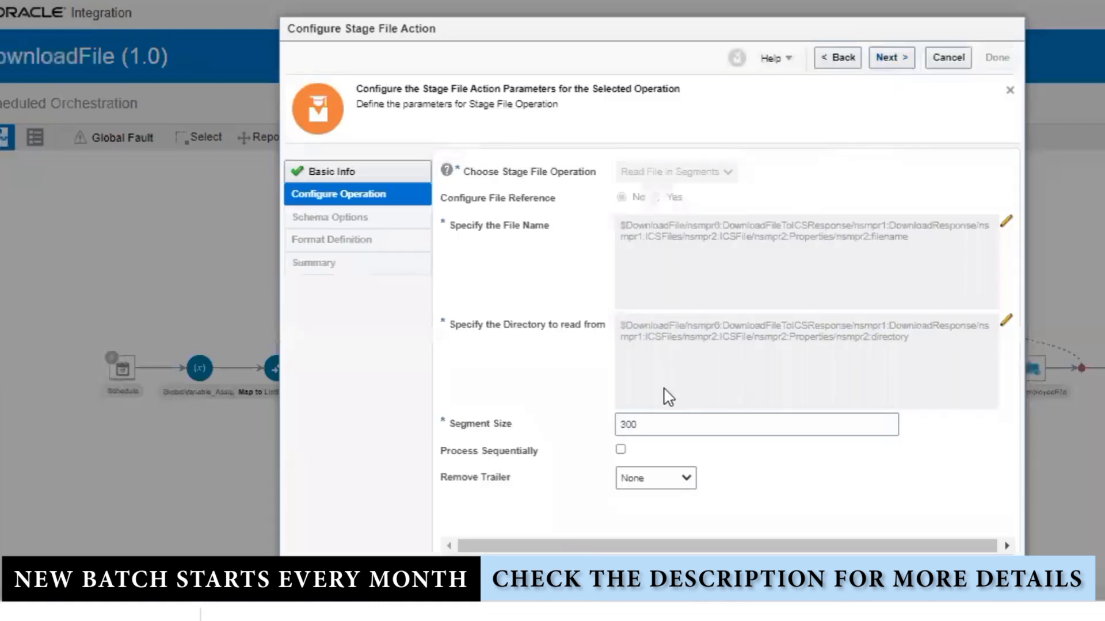
# - Try to set the ReadinChunks segment size to 250, and close the wizard without saving
pyautogui.click(686, 424)
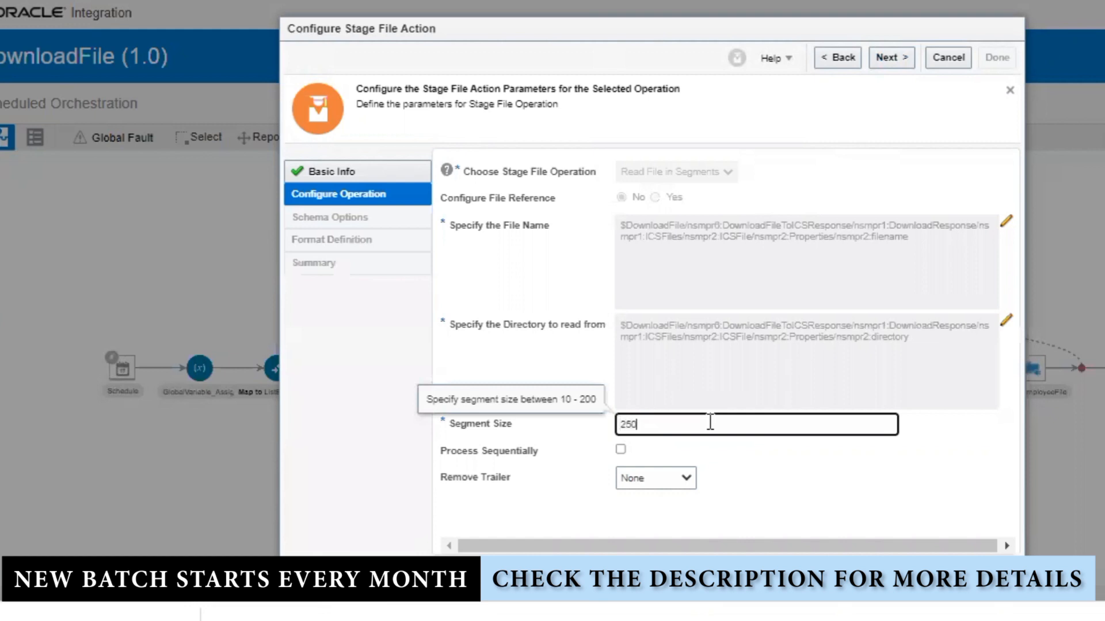
pyautogui.click(838, 490)
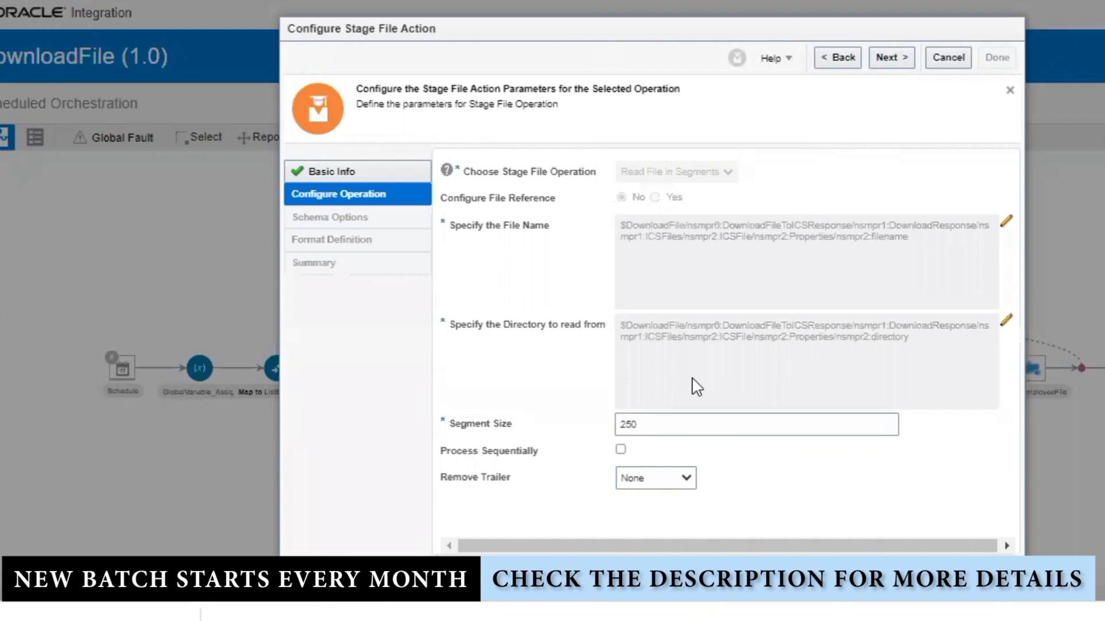
pyautogui.click(898, 59)
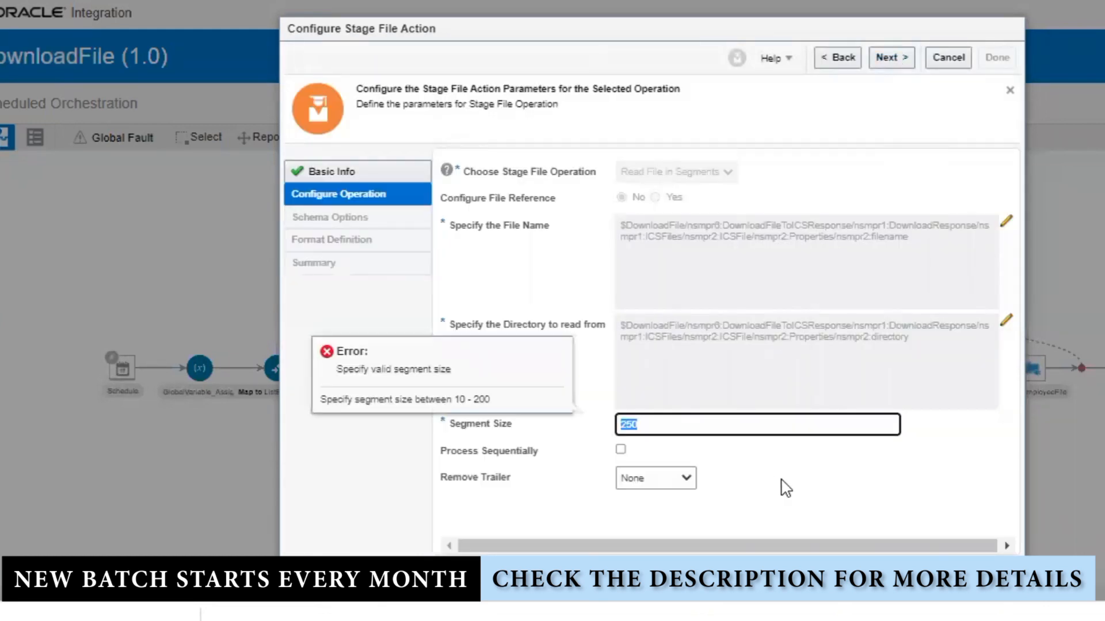
pyautogui.click(710, 424)
pyautogui.click(948, 57)
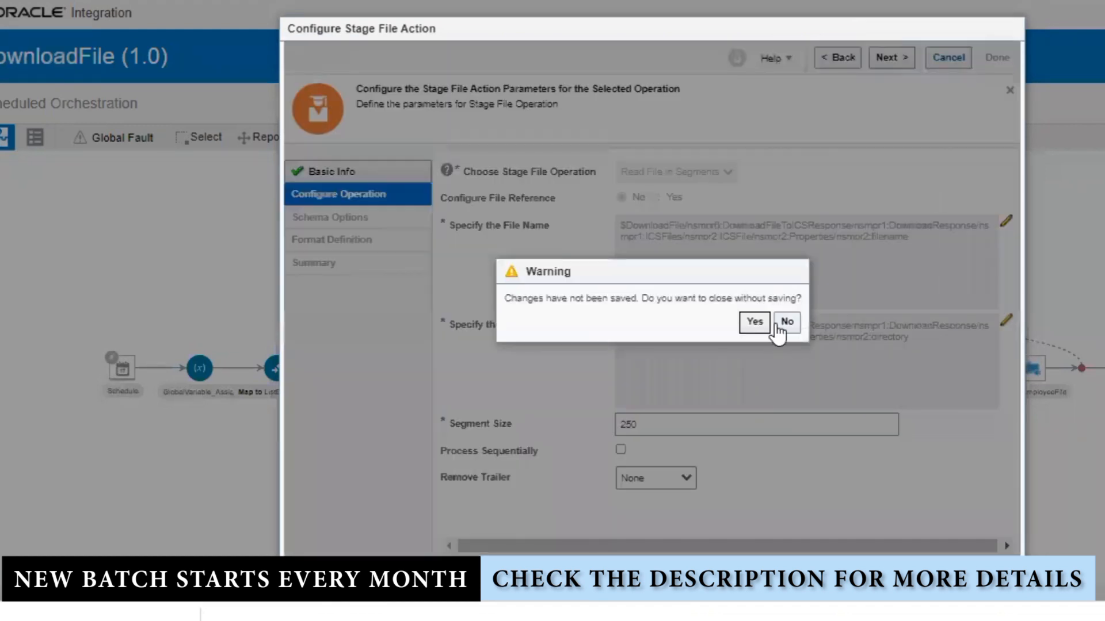
pyautogui.click(755, 321)
# - Reopen ReadinChunks for editing, try to continue past the operation settings with segment size 300, and cancel the wizard
pyautogui.click(664, 367)
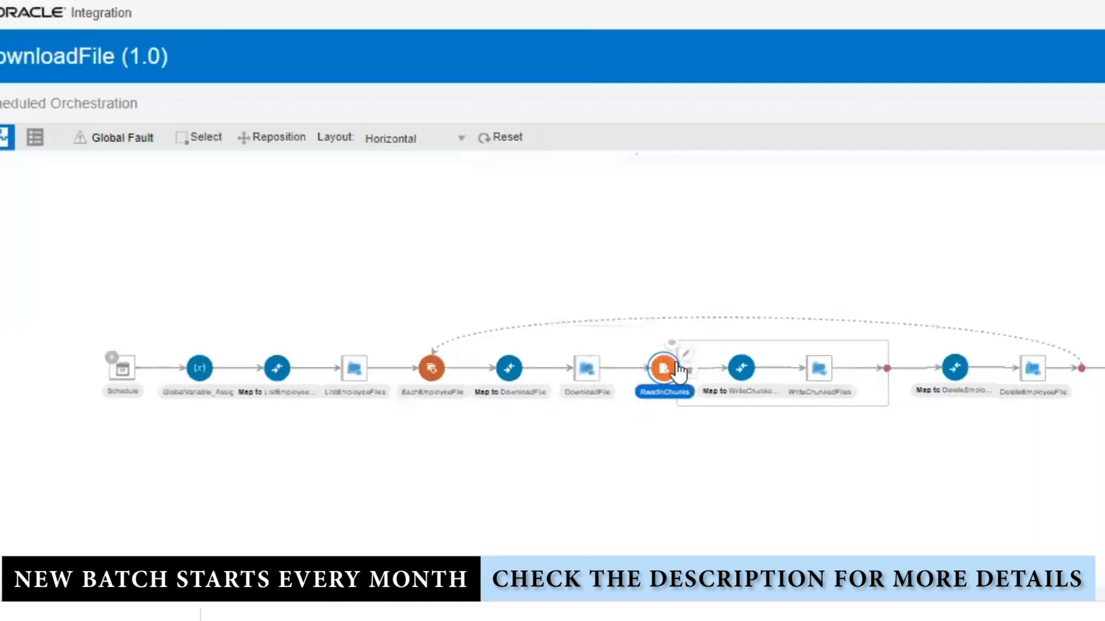
pyautogui.click(687, 354)
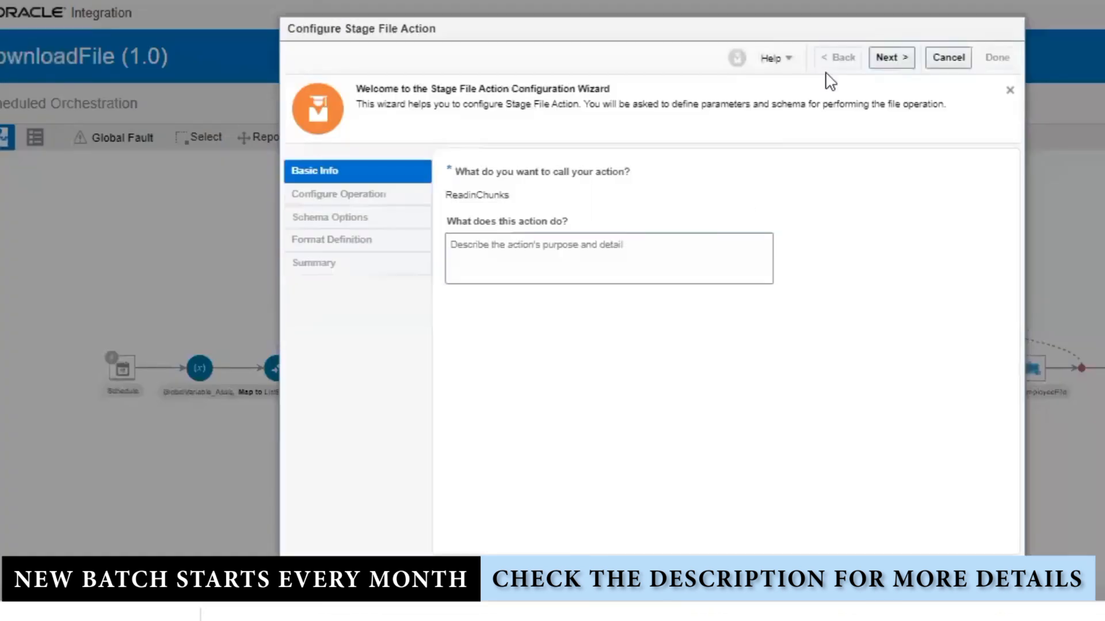
pyautogui.click(881, 58)
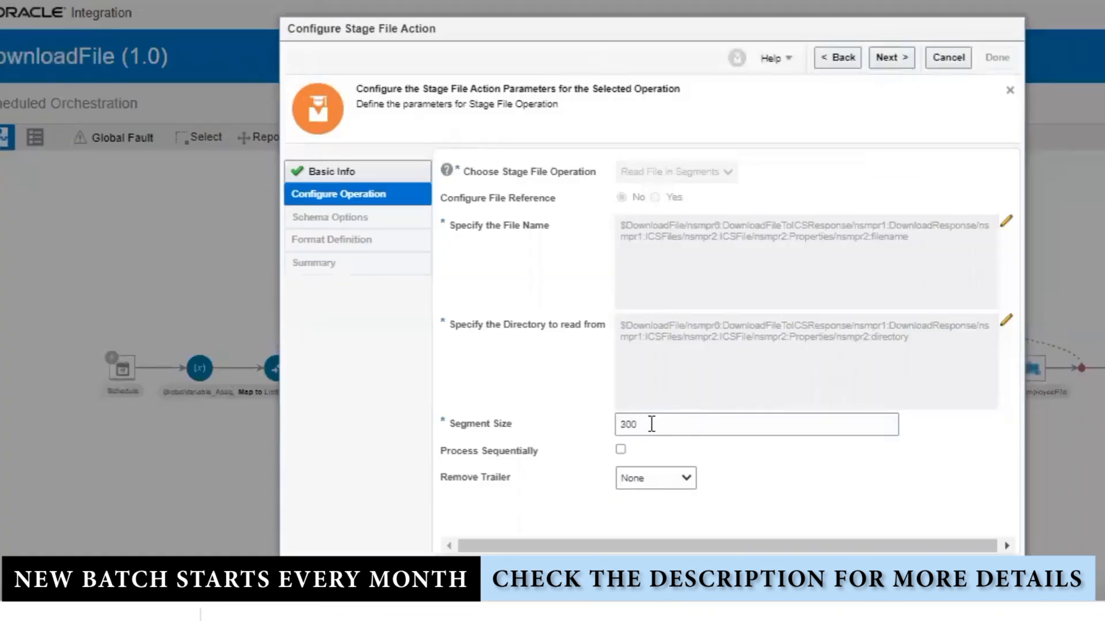
pyautogui.click(891, 48)
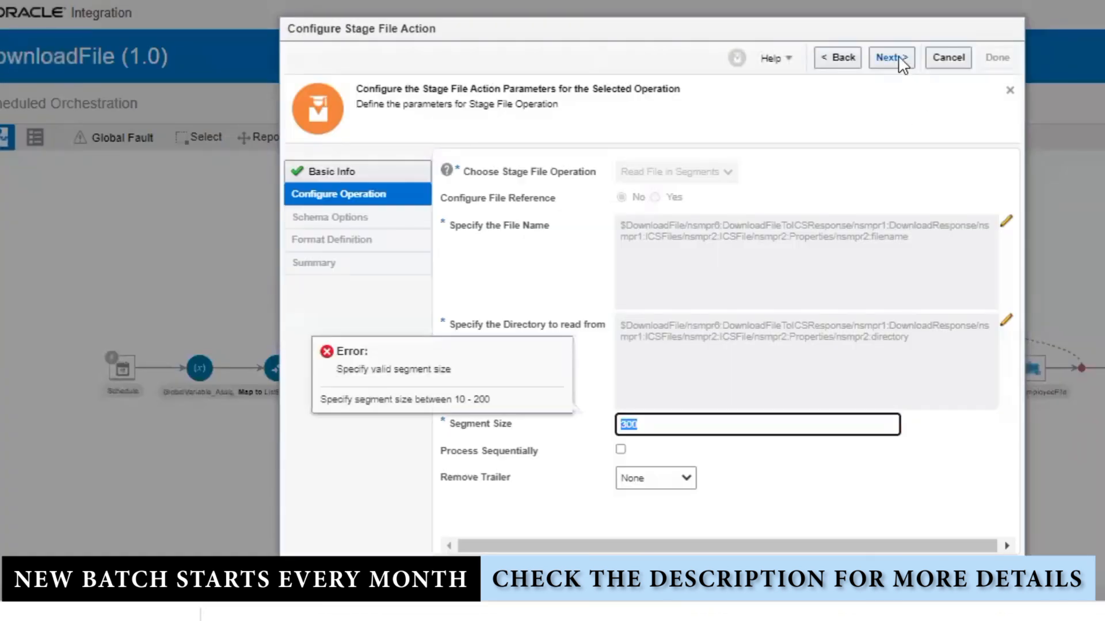
pyautogui.click(875, 486)
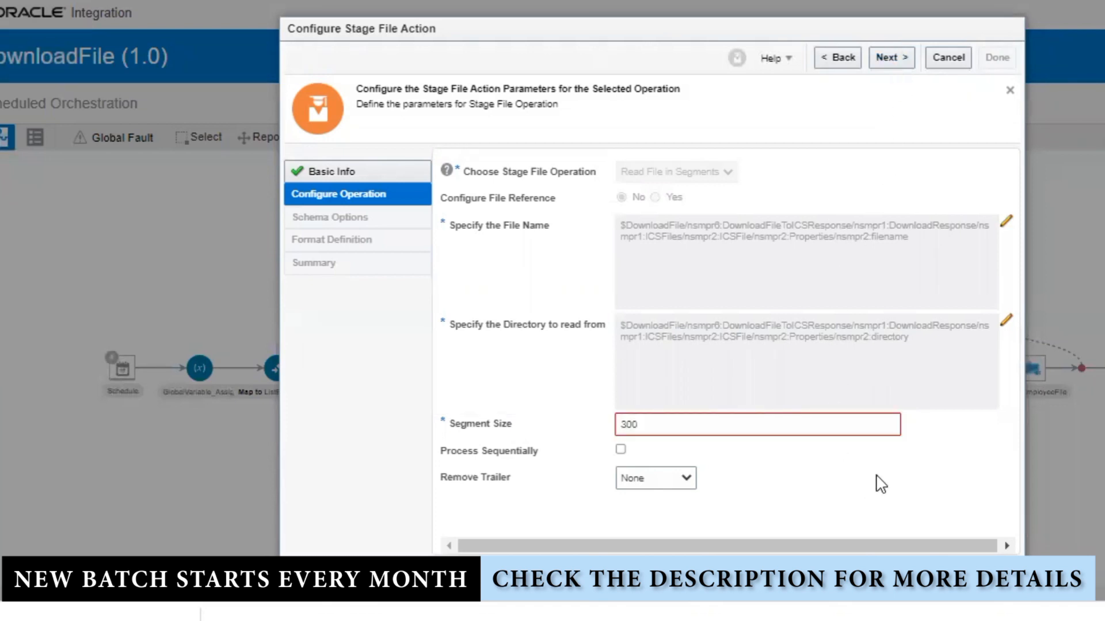
pyautogui.click(959, 56)
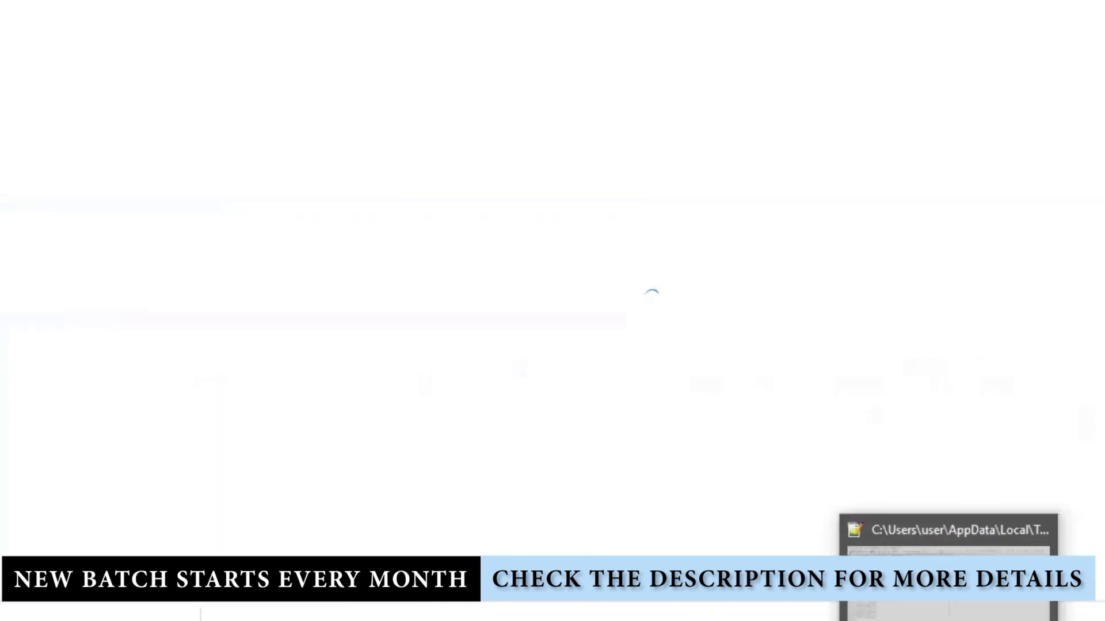
# - Open DOWNLOADFILE_01.00.0000.iar from Downloads in 7-Zip and browse through icspackage and project to the DOWNLOADFILE_01.00.0000 resources folder
pyautogui.moveTo(479, 620)
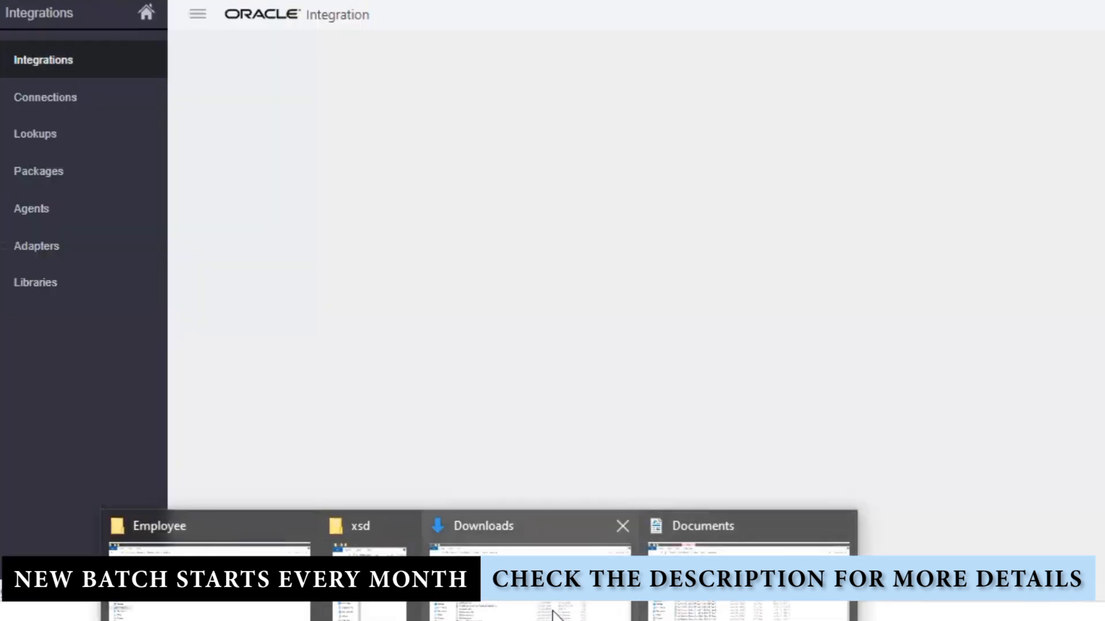
pyautogui.click(529, 610)
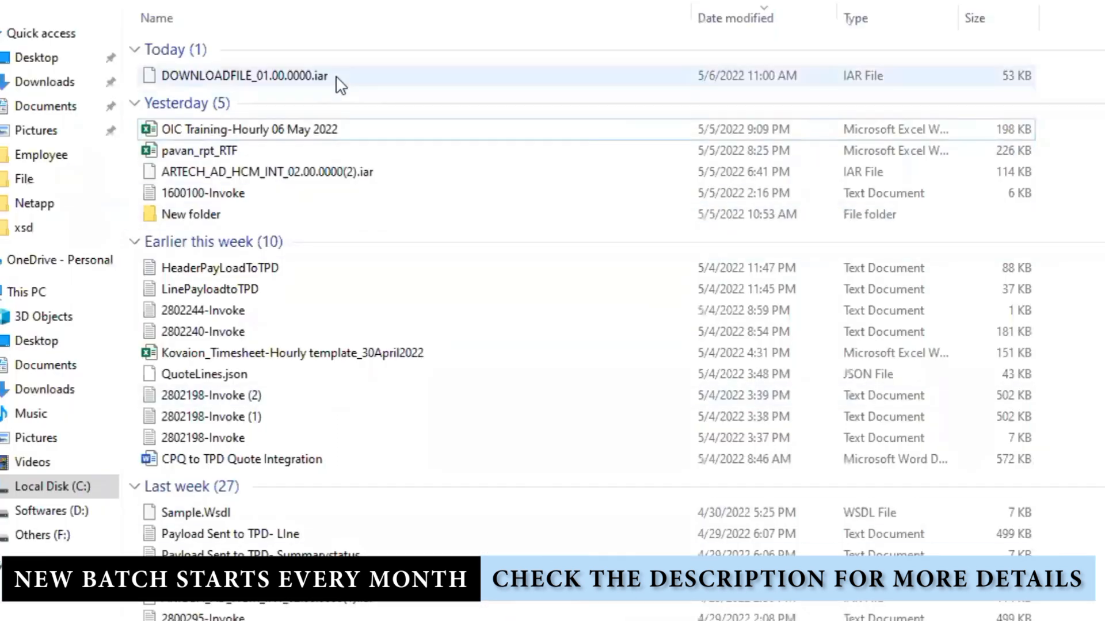
pyautogui.rightClick(420, 84)
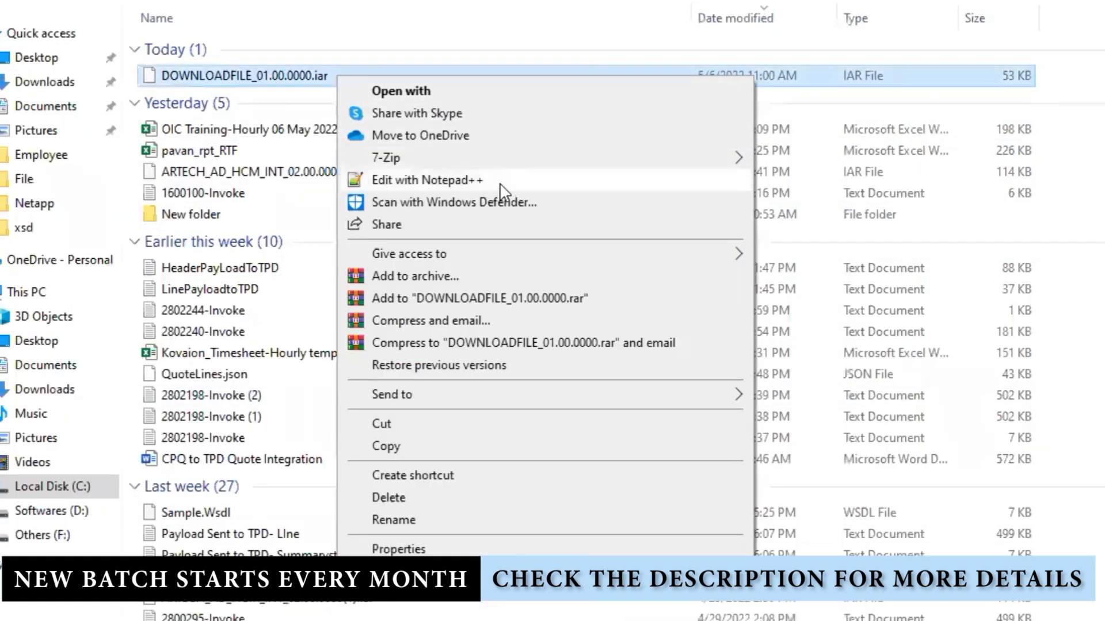
pyautogui.moveTo(413, 161)
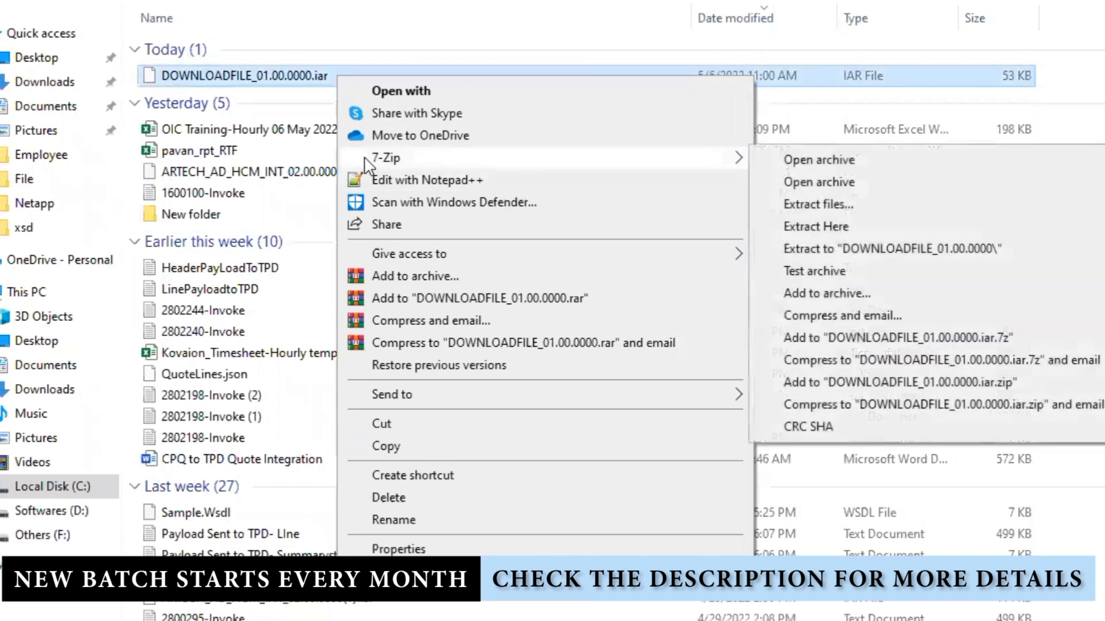
pyautogui.click(878, 161)
pyautogui.doubleClick(23, 80)
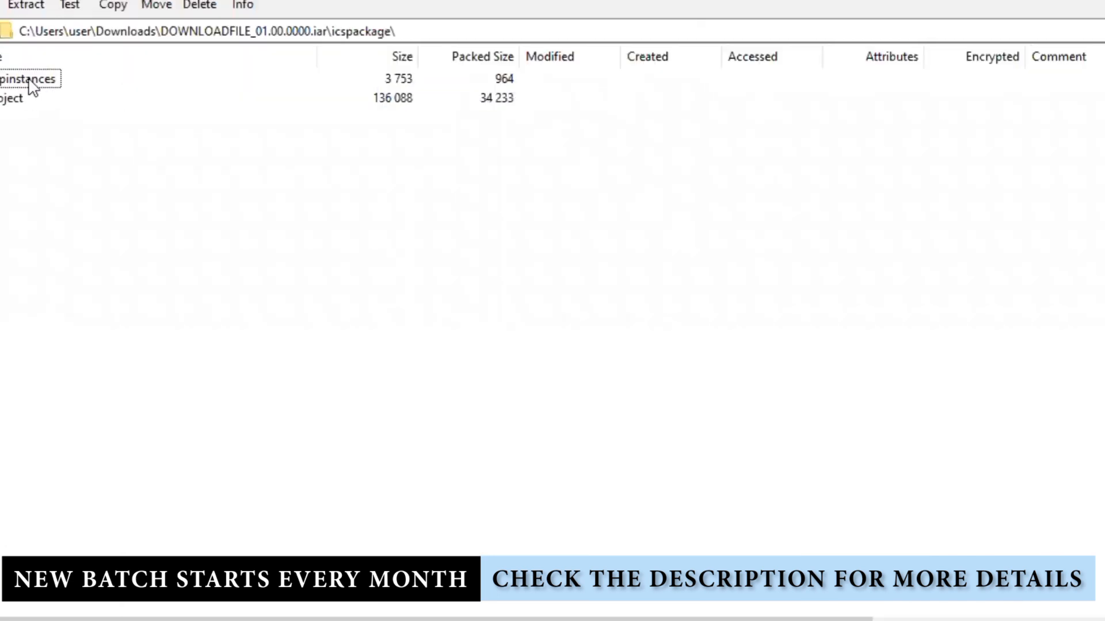
pyautogui.click(20, 98)
pyautogui.doubleClick(20, 99)
pyautogui.click(54, 81)
pyautogui.doubleClick(54, 81)
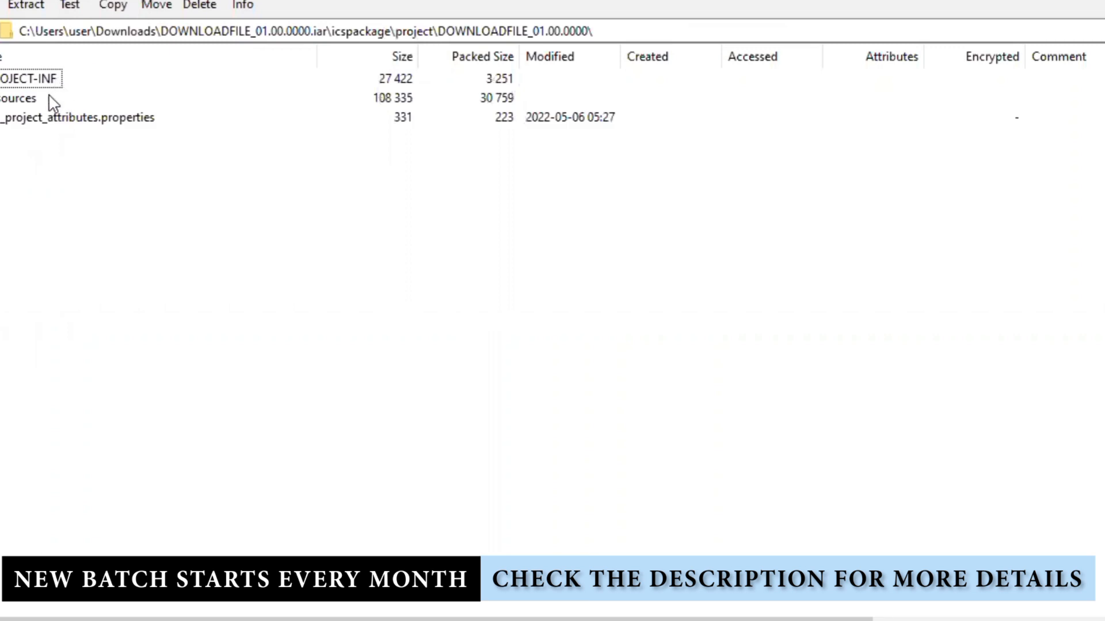
pyautogui.click(30, 99)
pyautogui.doubleClick(30, 99)
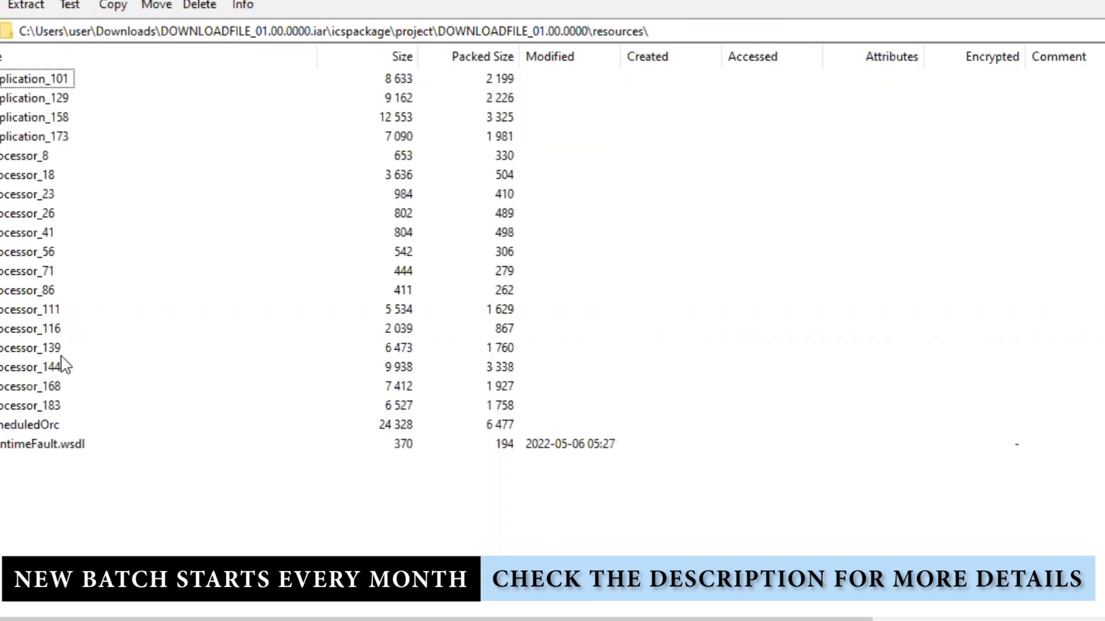
# - Look inside resourcegroup_153 of the processor_116 folder and return to the resources folder
pyautogui.click(43, 336)
pyautogui.doubleClick(44, 336)
pyautogui.click(58, 103)
pyautogui.doubleClick(58, 103)
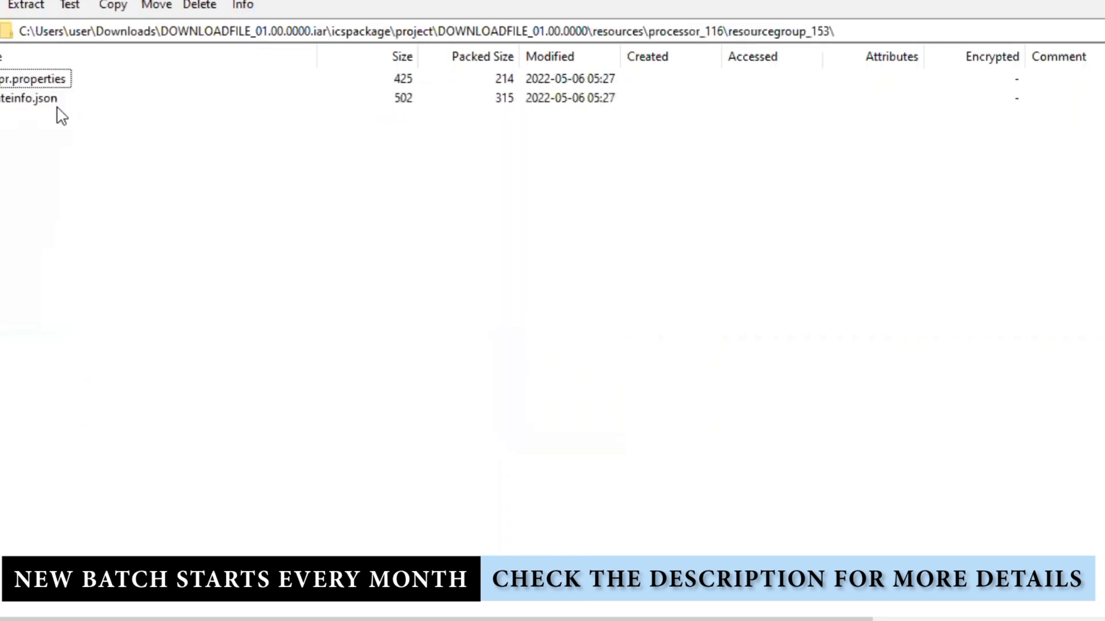
pyautogui.press('BackSpace')
pyautogui.press('BackSpace')
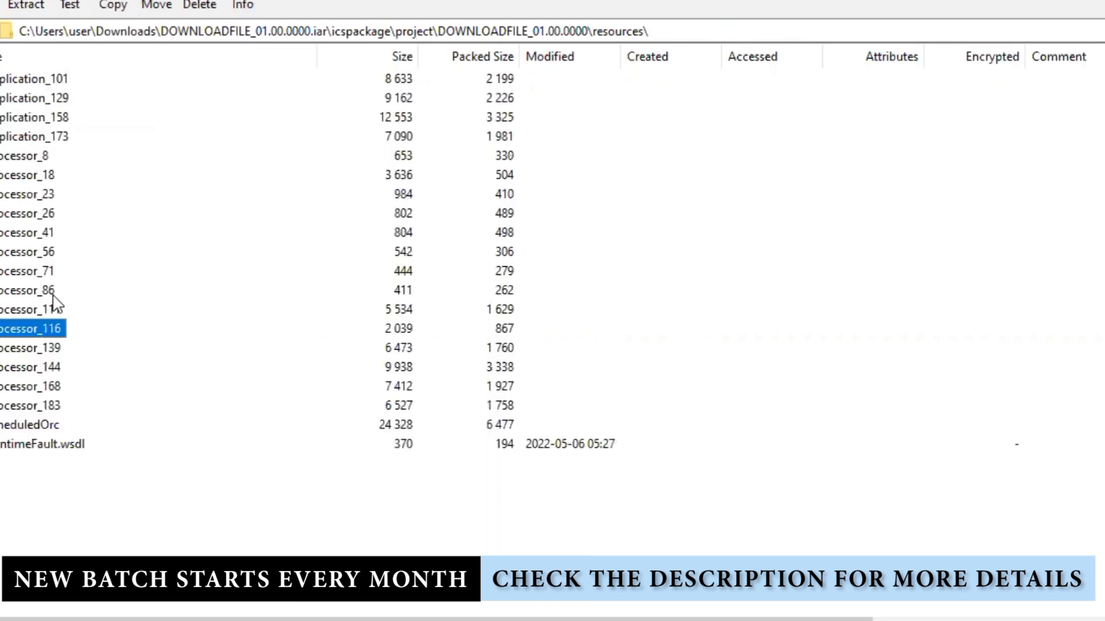
# - Look inside processor_116's resourcegroup_123 and processor_139's resourcegroup_142, and return to the resources folder
pyautogui.doubleClick(49, 325)
pyautogui.doubleClick(57, 80)
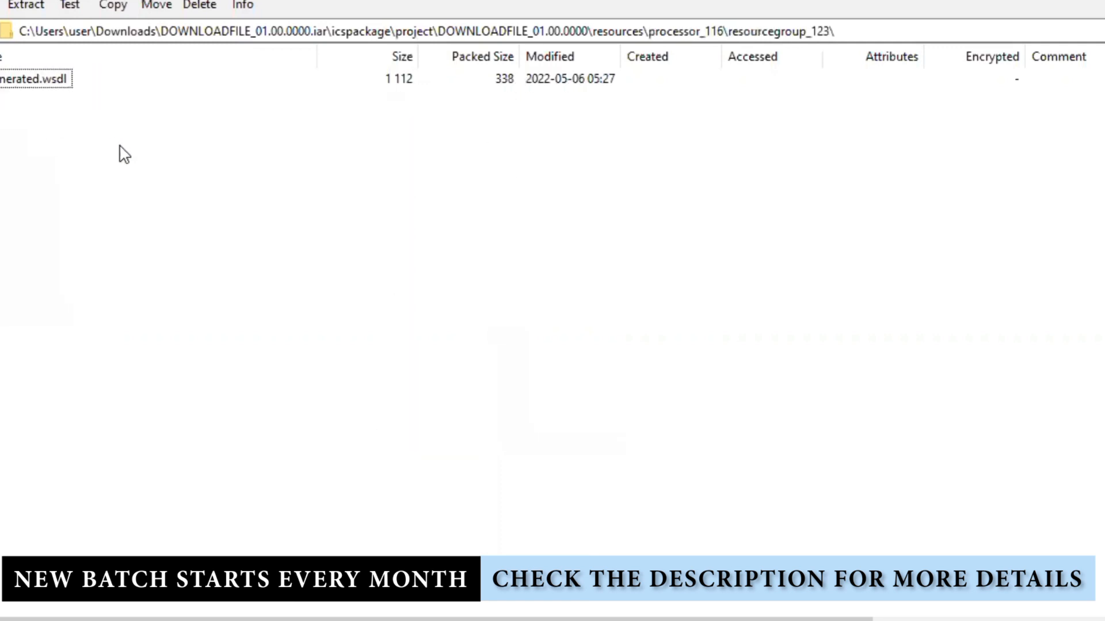
pyautogui.press('BackSpace')
pyautogui.press('BackSpace')
pyautogui.doubleClick(55, 348)
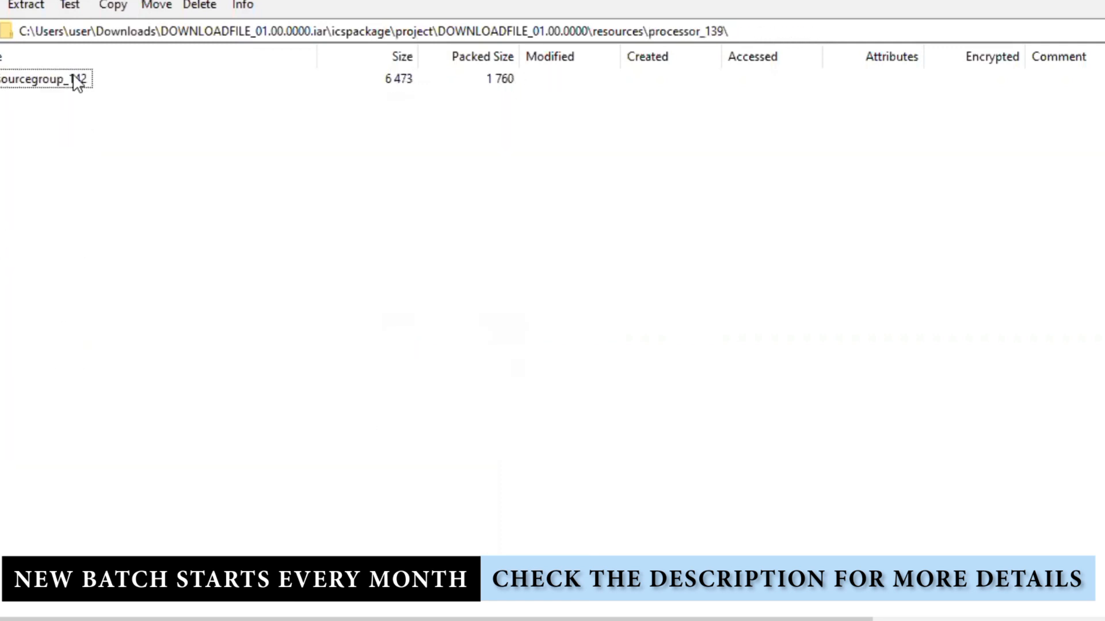
pyautogui.doubleClick(80, 80)
pyautogui.press('BackSpace')
pyautogui.press('BackSpace')
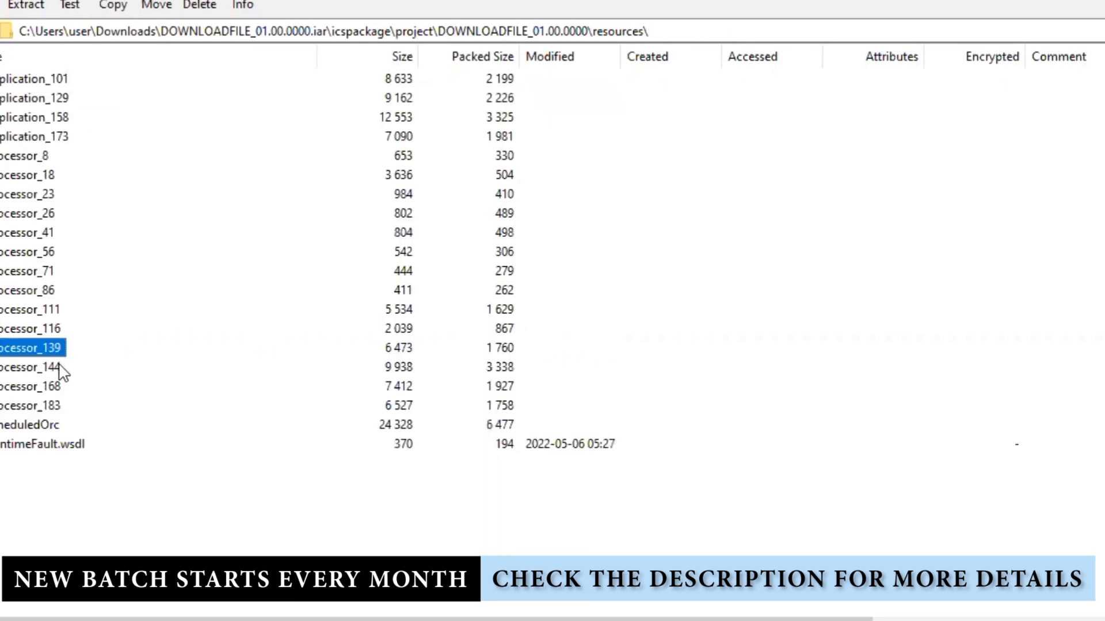
# - Open ReadinChunks_REQUEST.wsdl for editing from resourcegroup_145 of processor_144 and copy its entire text
pyautogui.doubleClick(61, 371)
pyautogui.doubleClick(79, 74)
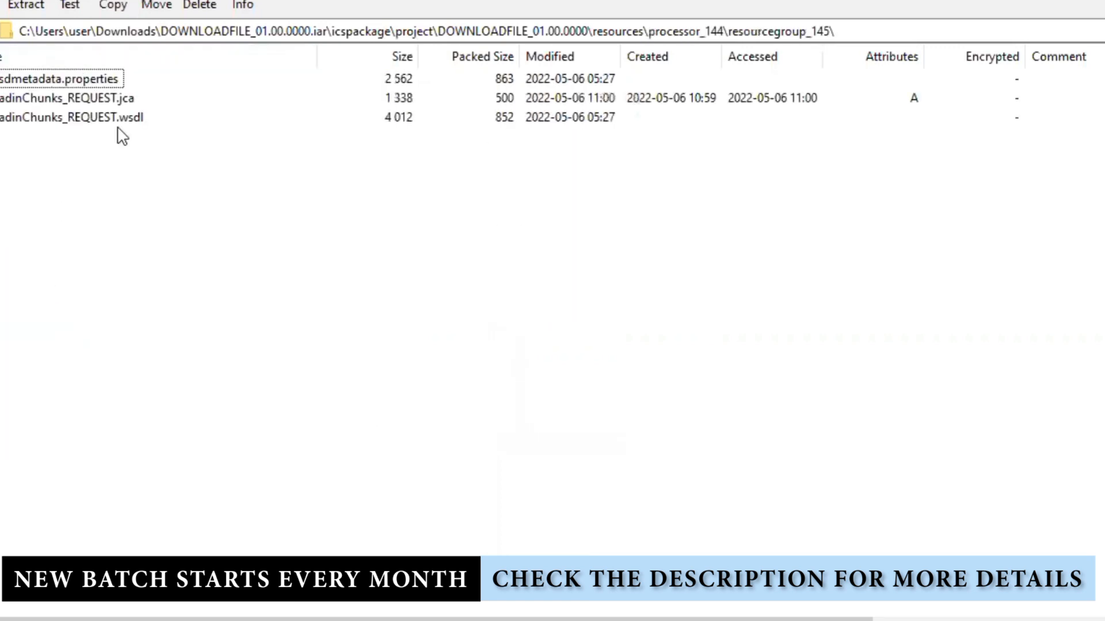
pyautogui.rightClick(115, 119)
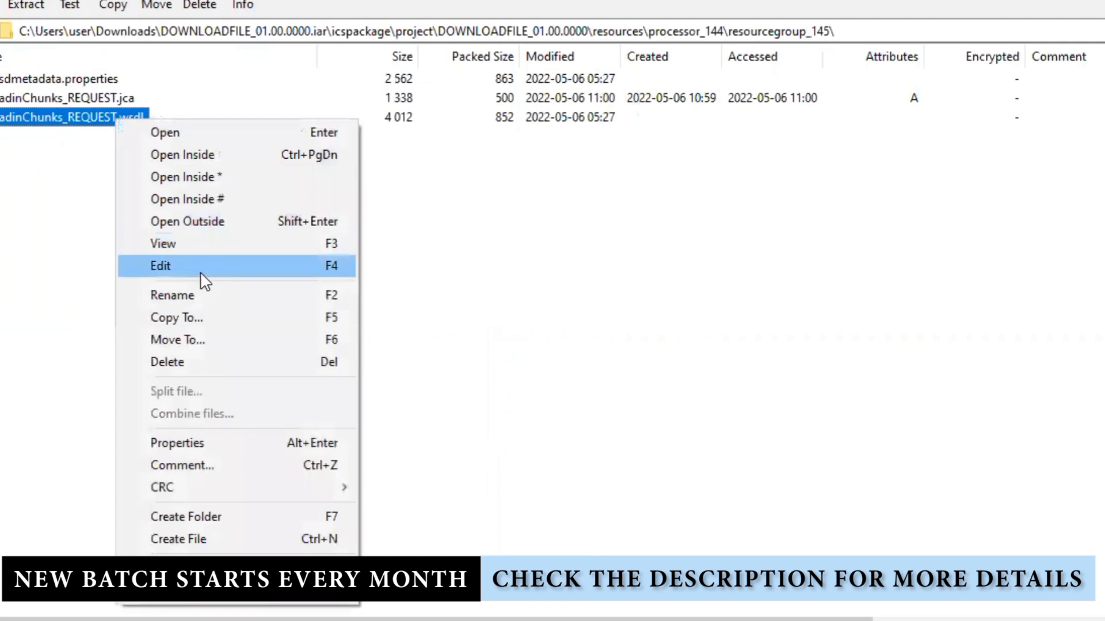
pyautogui.click(201, 266)
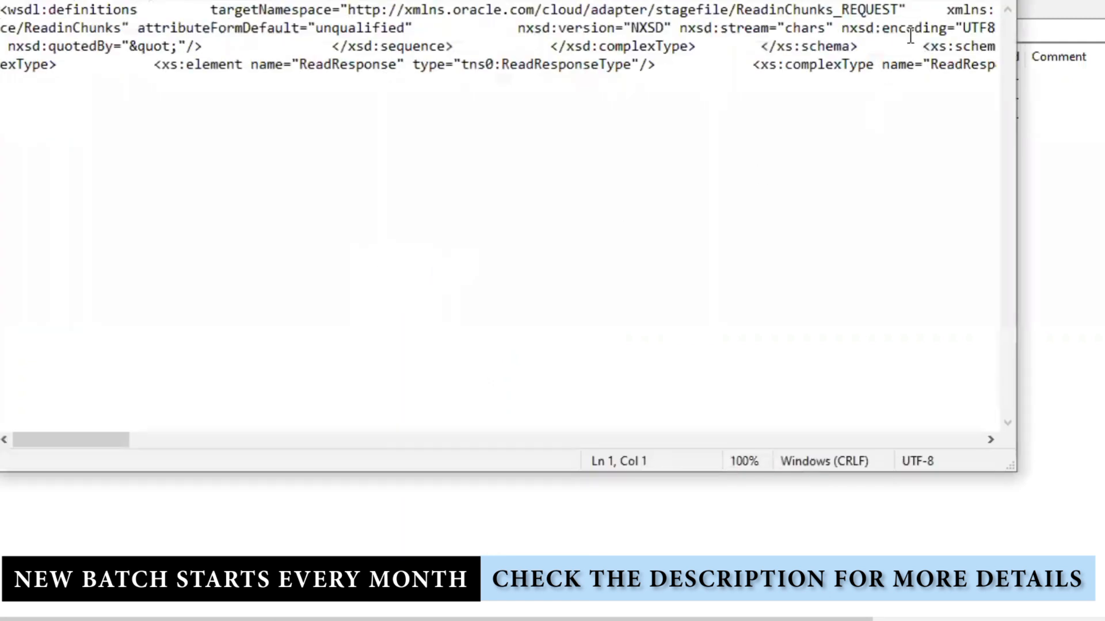
pyautogui.click(870, 169)
pyautogui.hotkey('ctrl', 'a')
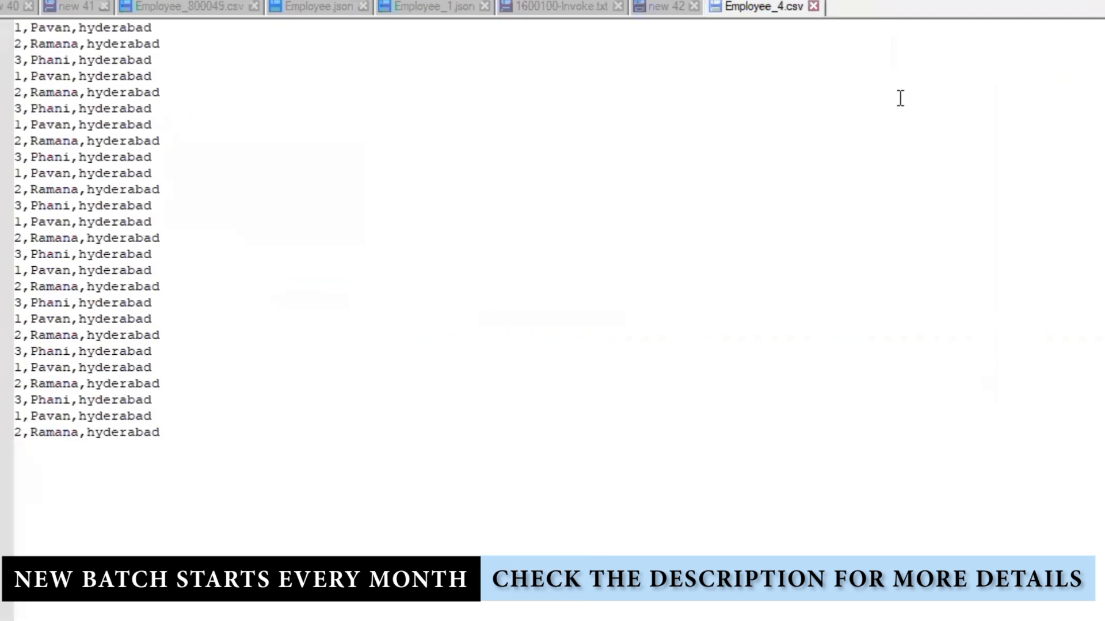
# - Pretty-print the WSDL text in a new Notepad++ document, look through it, discard it unsaved and close the source file
pyautogui.doubleClick(875, 14)
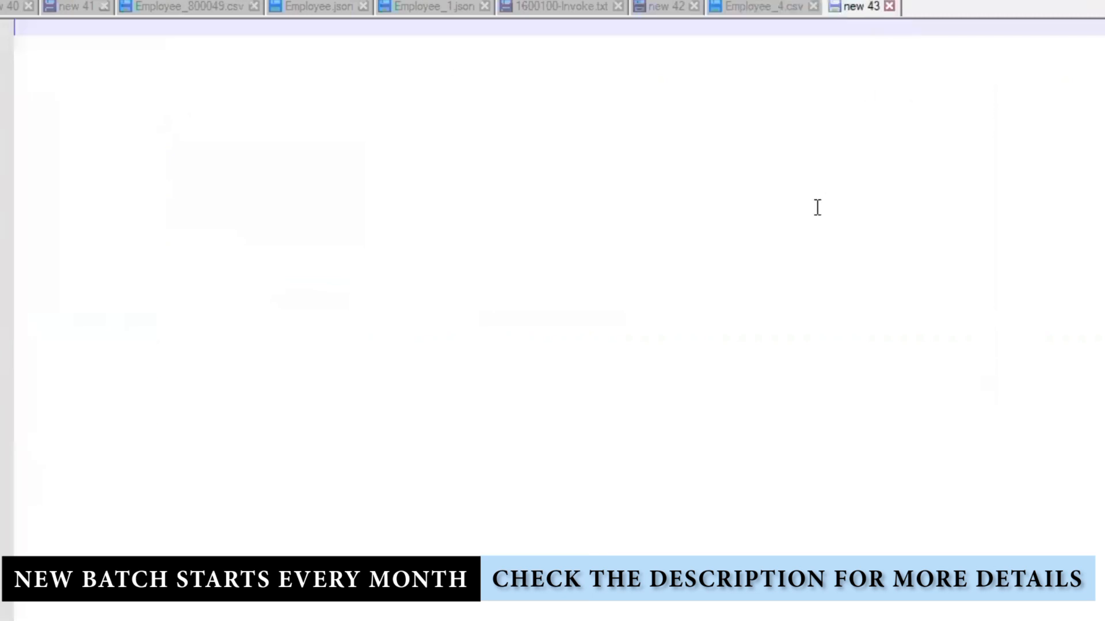
pyautogui.hotkey('ctrl', 'v')
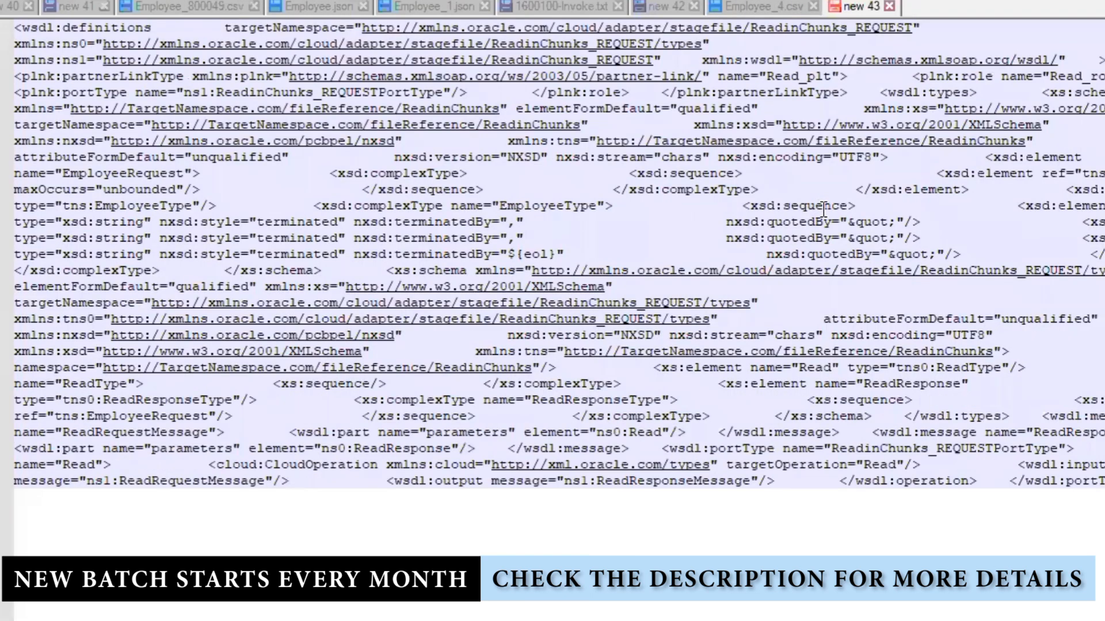
pyautogui.hotkey('ctrl', 'alt', 'shift', 'b')
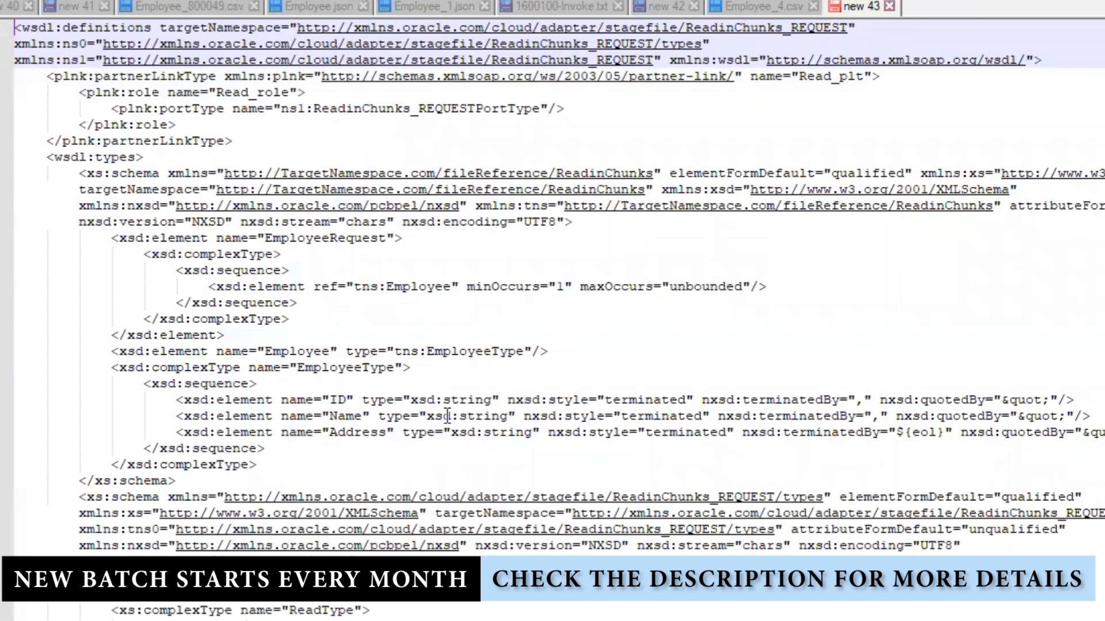
pyautogui.scroll(-9, 707, 392)
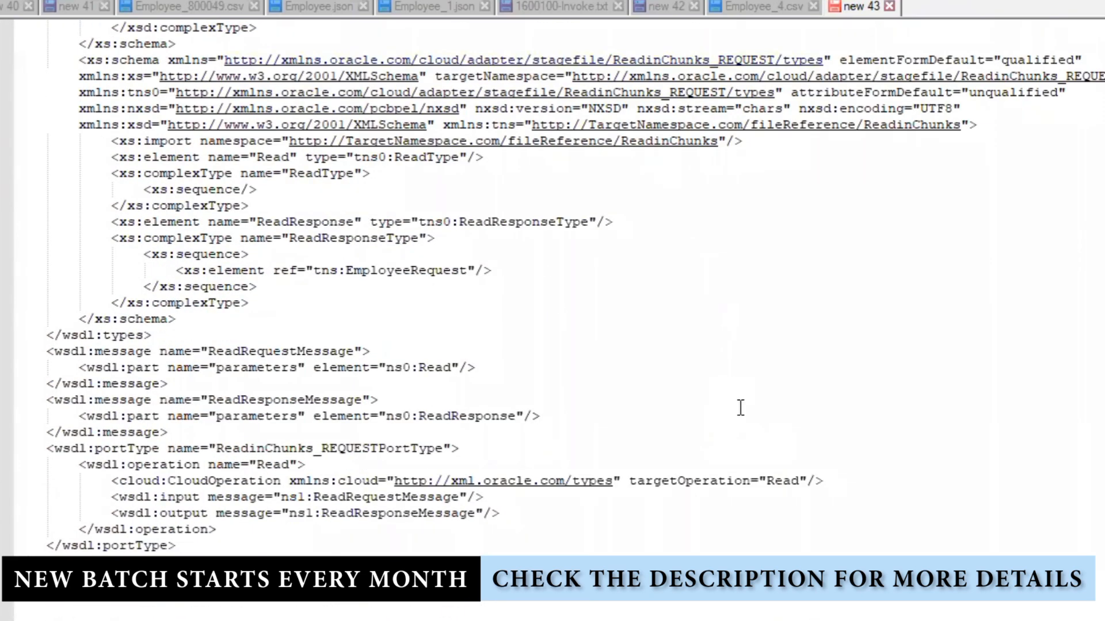
pyautogui.scroll(9, 741, 408)
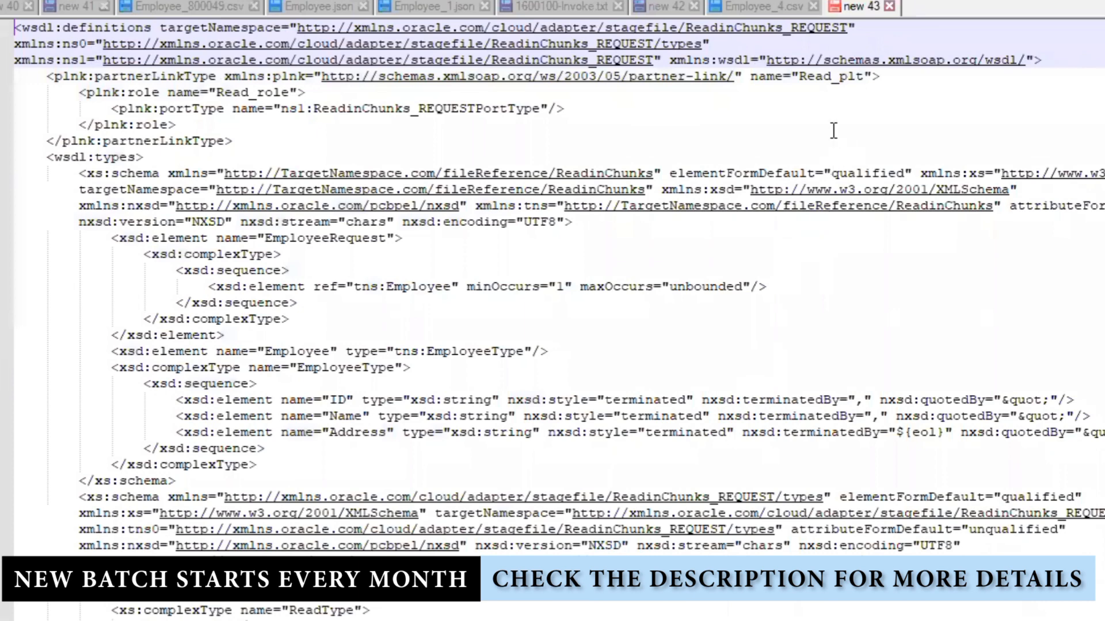
pyautogui.click(892, 7)
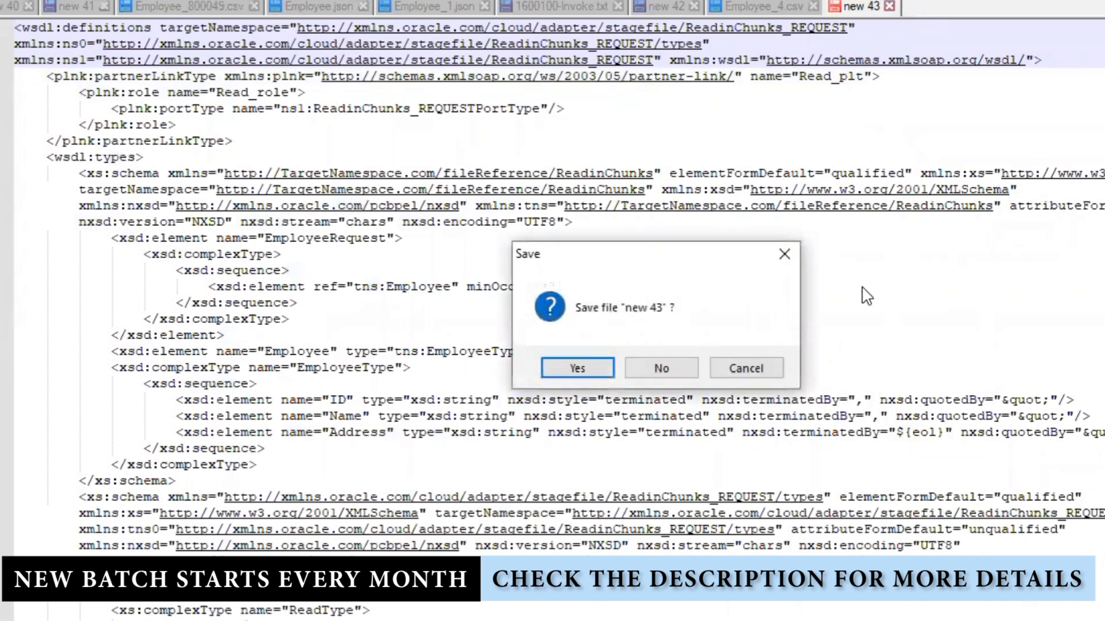
pyautogui.click(679, 364)
pyautogui.hotkey('alt', 'Tab')
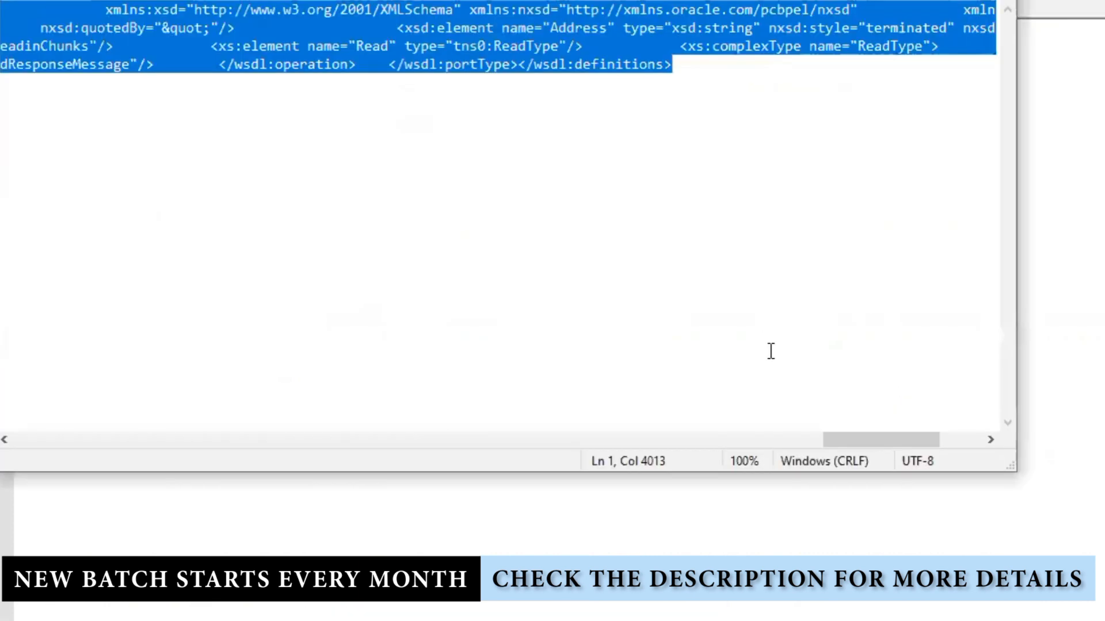
pyautogui.click(1001, 1)
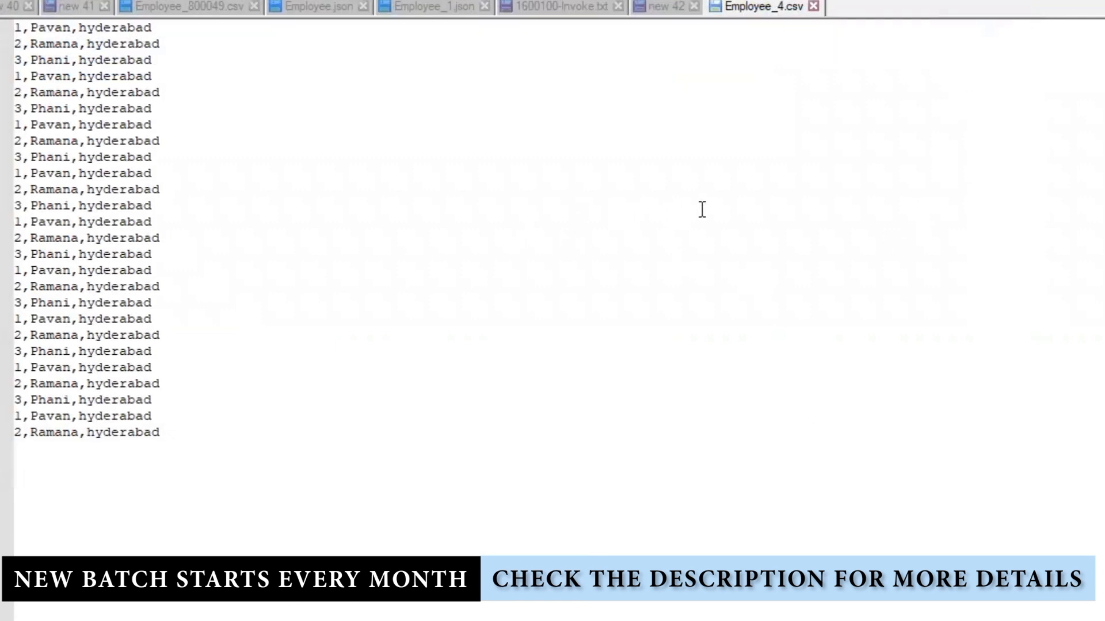
# - Return to resourcegroup_145 in 7-Zip, open the metadata properties file for editing and copy its entire text
pyautogui.hotkey('alt', 'Tab')
pyautogui.click(72, 95)
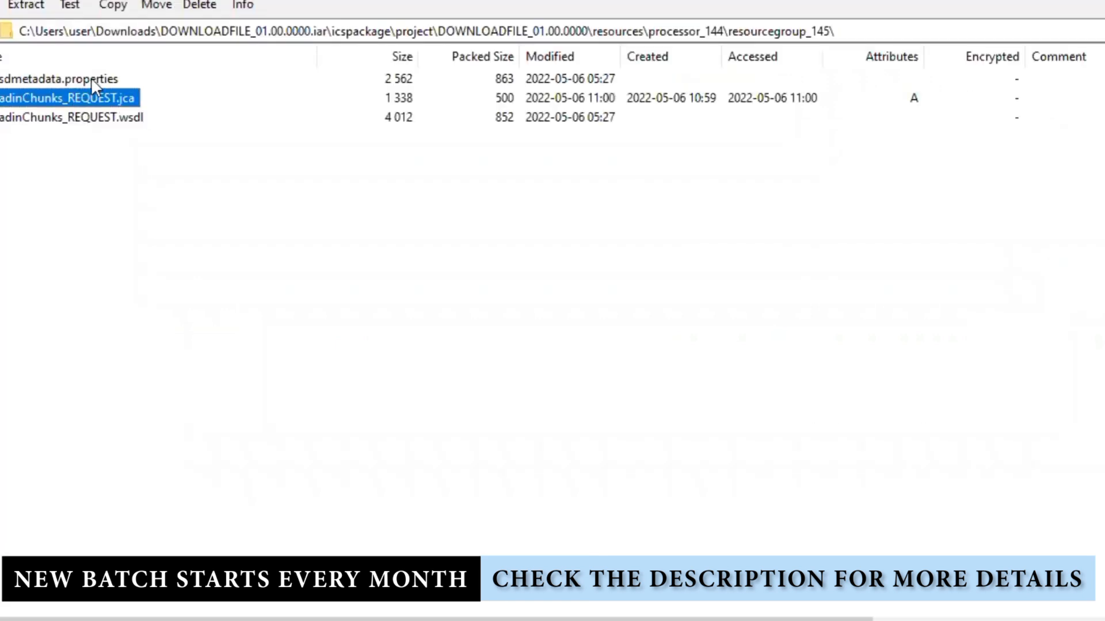
pyautogui.rightClick(91, 77)
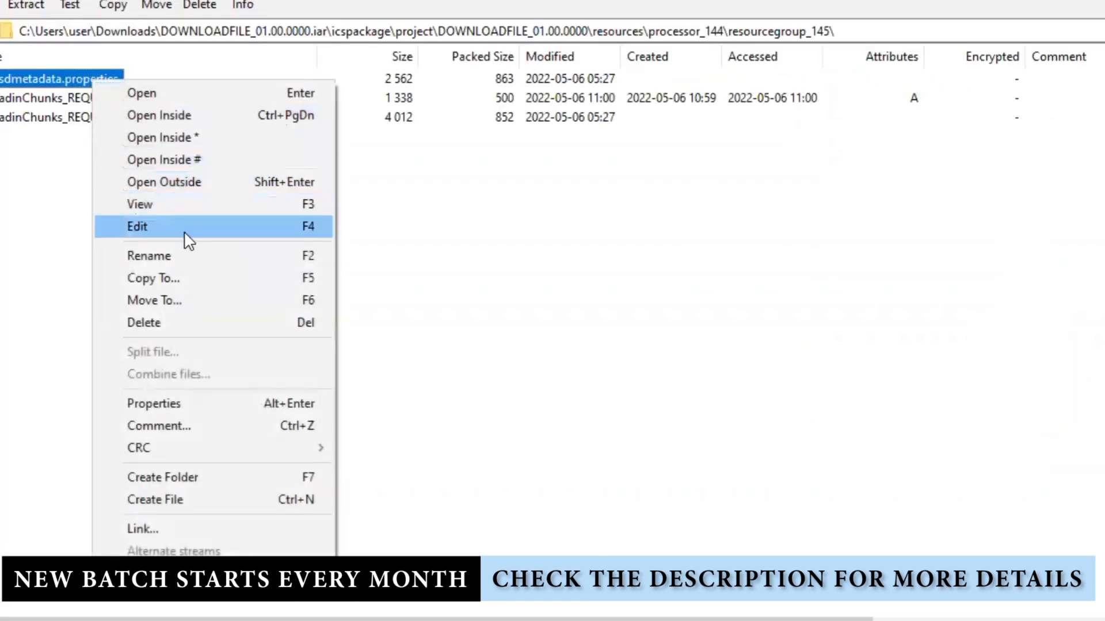
pyautogui.click(183, 229)
pyautogui.click(500, 256)
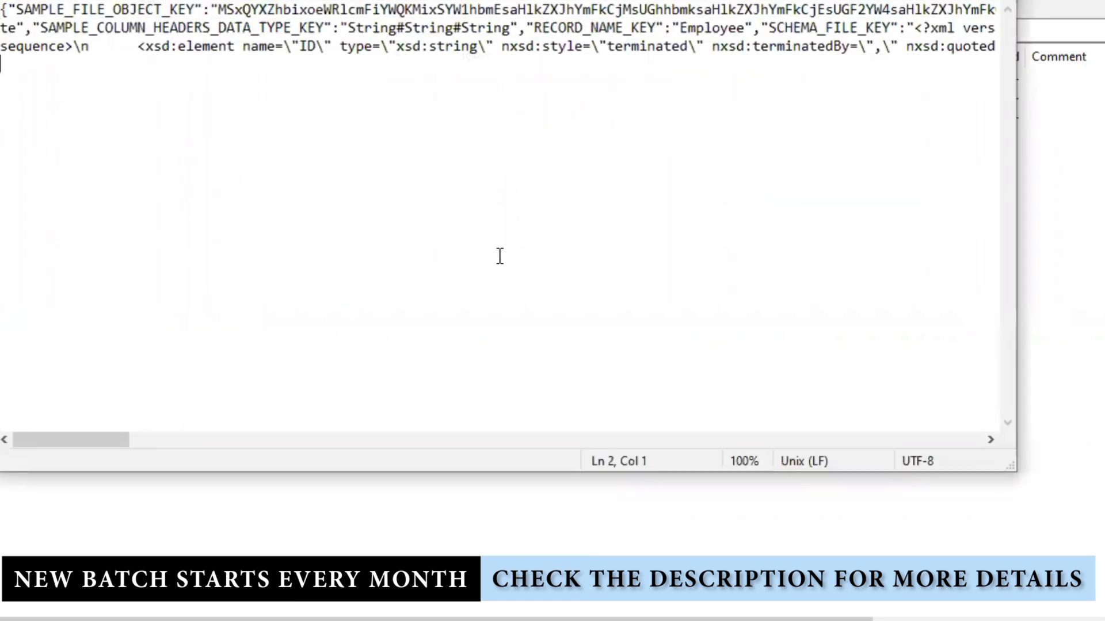
pyautogui.hotkey('ctrl', 'a')
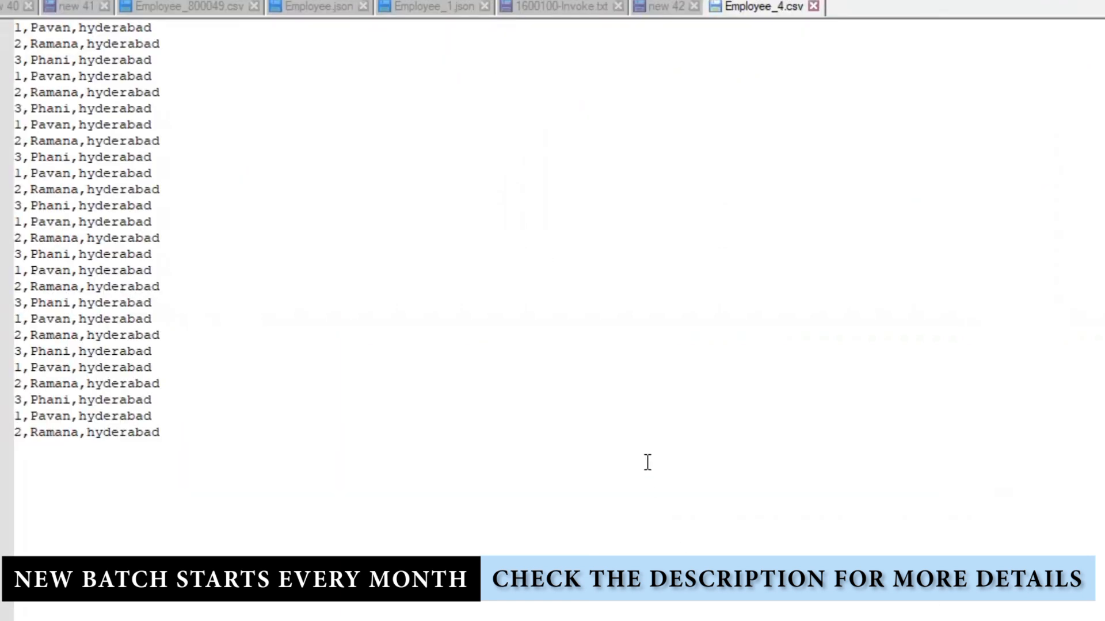
# - Replace the contents of Employee_4.csv in Notepad++ with the copied metadata text, pretty-print it and examine its keys
pyautogui.click(627, 416)
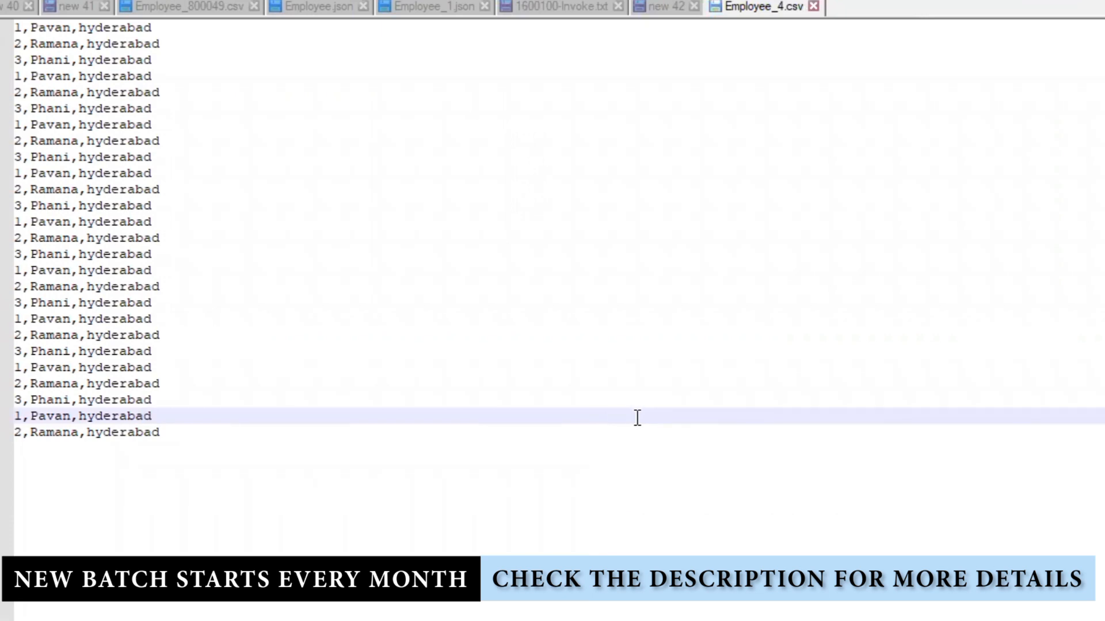
pyautogui.hotkey('ctrl', 'a')
pyautogui.hotkey('ctrl', 'v')
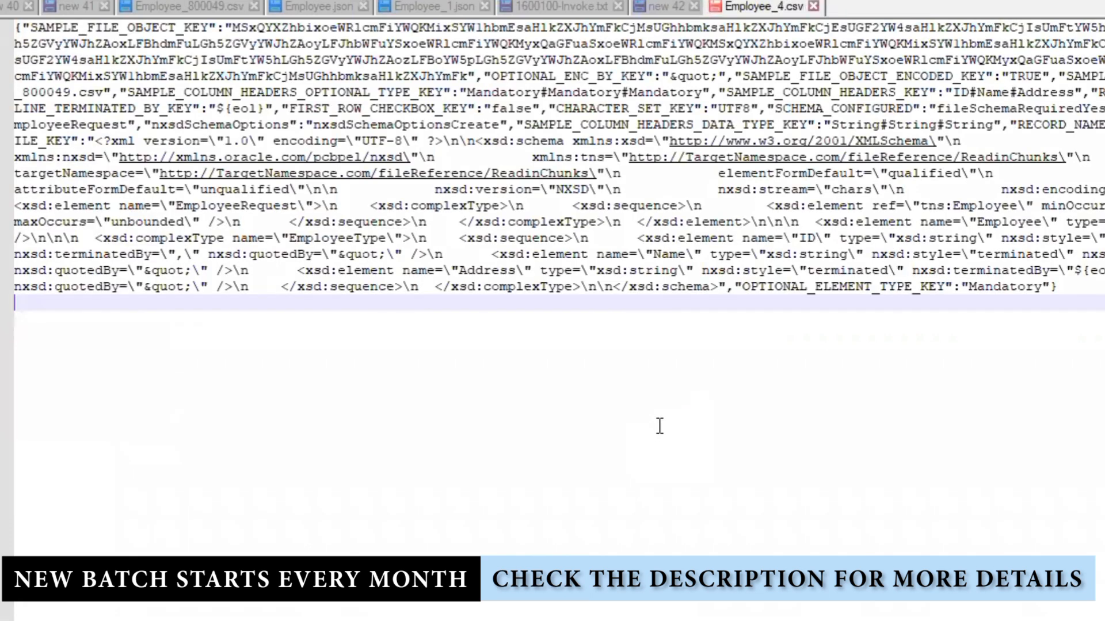
pyautogui.hotkey('ctrl', 'alt', 'shift', 'b')
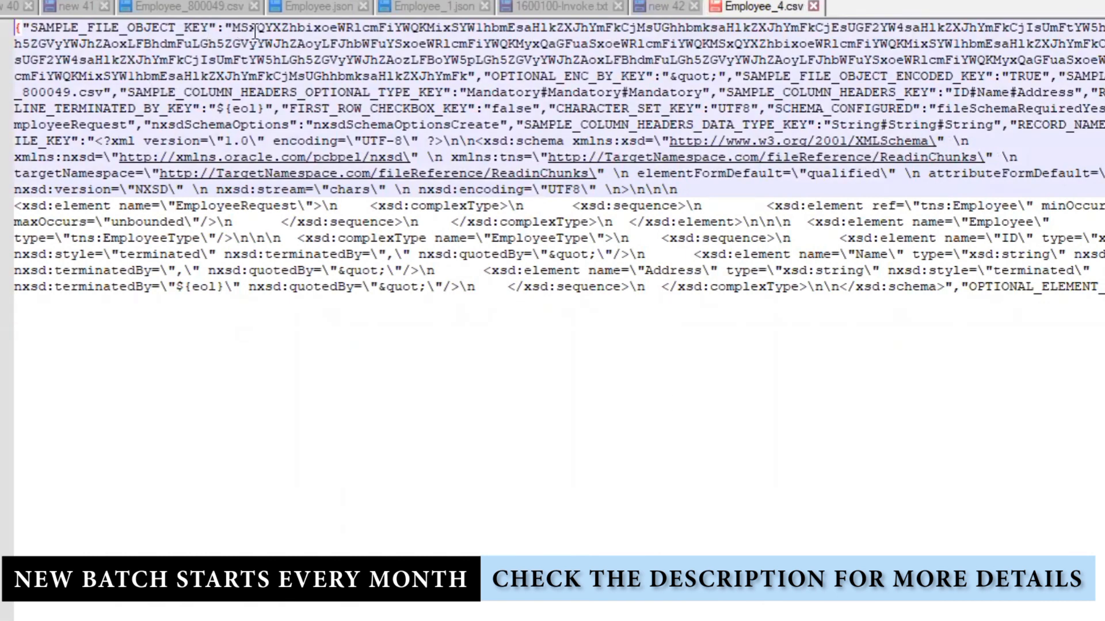
pyautogui.doubleClick(282, 92)
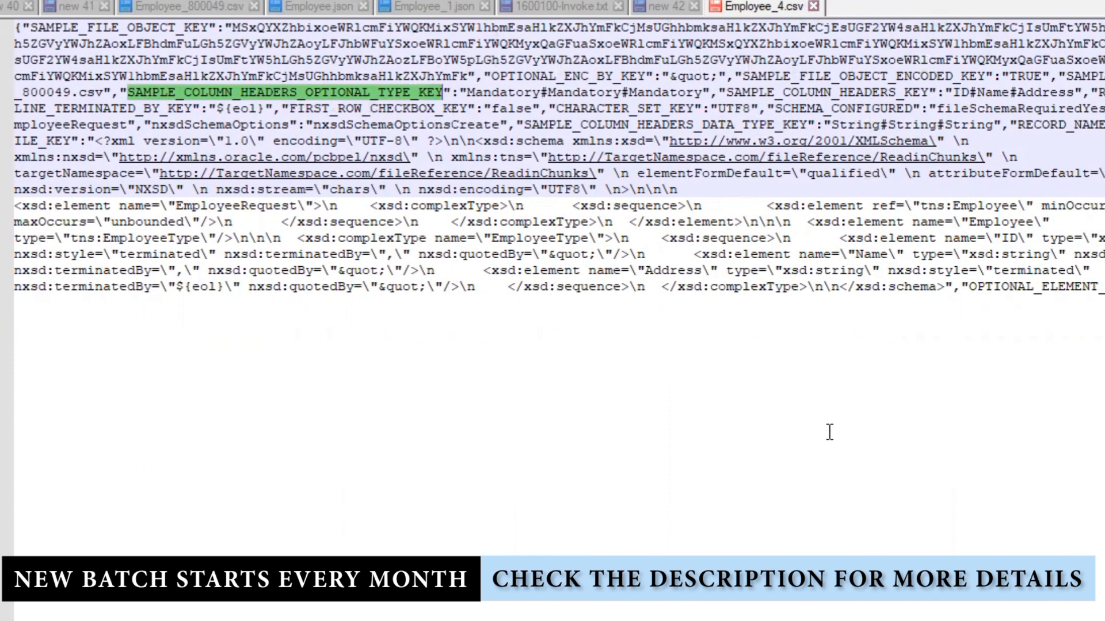
# - Close the metadata file, open ReadinChunks_REQUEST.jca for editing from 7-Zip, examine its ChunkSize property value and close it
pyautogui.hotkey('alt', 'Tab')
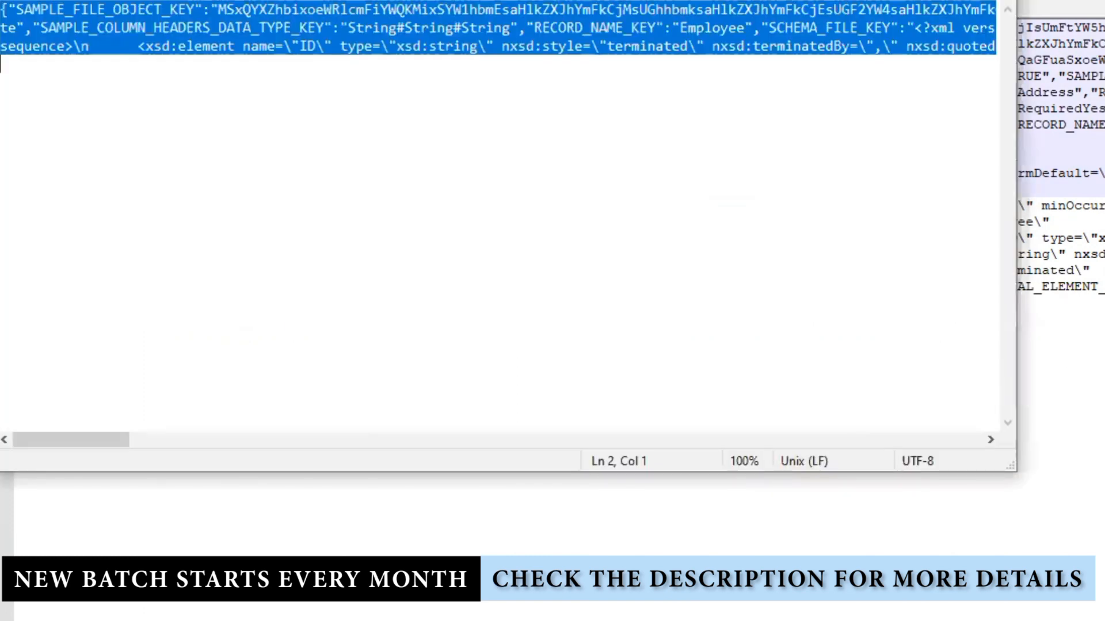
pyautogui.hotkey('alt', 'Tab')
pyautogui.hotkey('alt', 'Tab')
pyautogui.press('Tab')
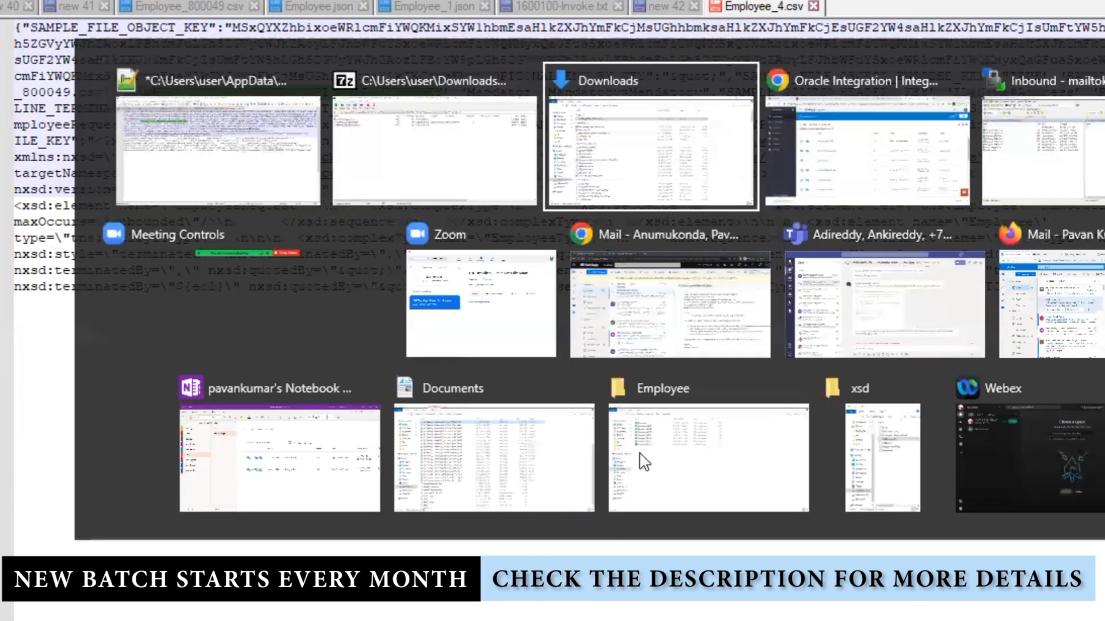
pyautogui.press('Tab')
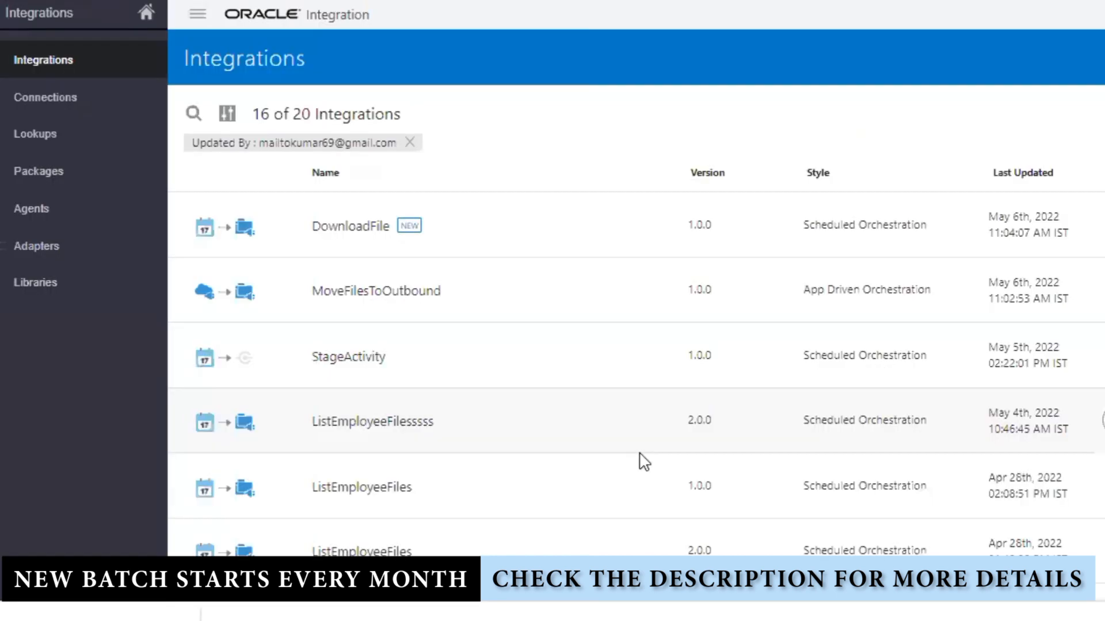
pyautogui.hotkey('alt', 'Tab')
pyautogui.press('Tab')
pyautogui.rightClick(111, 104)
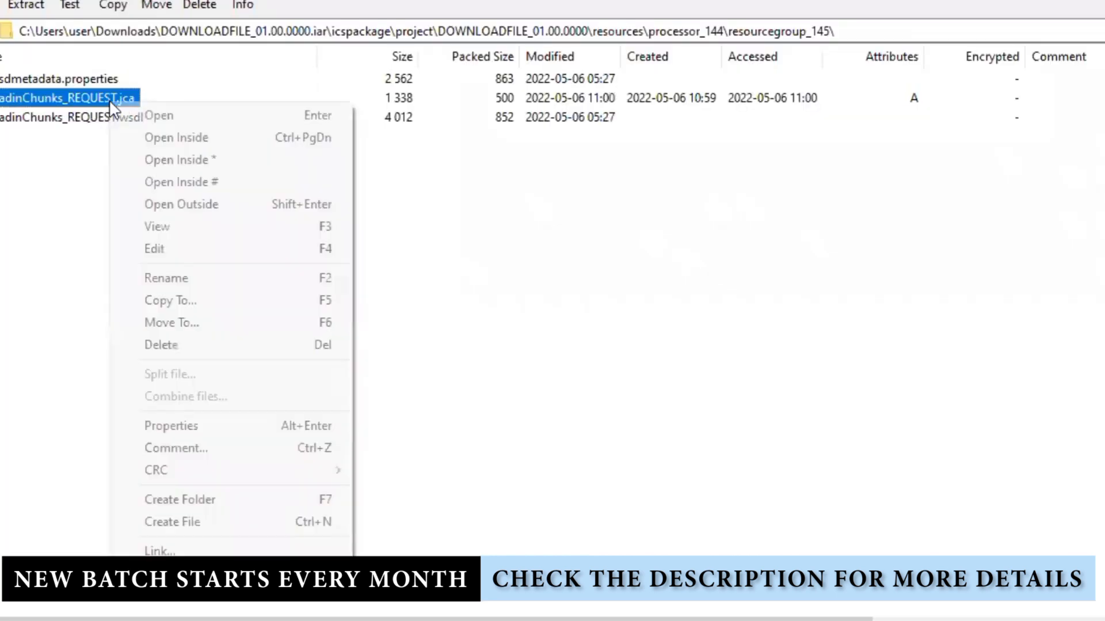
pyautogui.click(200, 254)
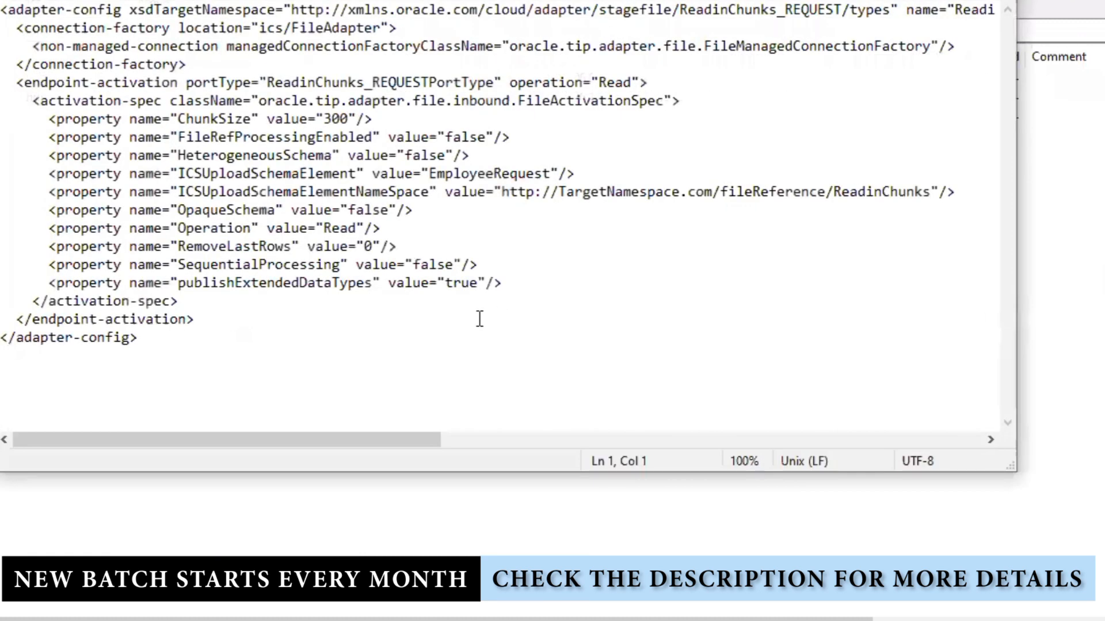
pyautogui.doubleClick(337, 119)
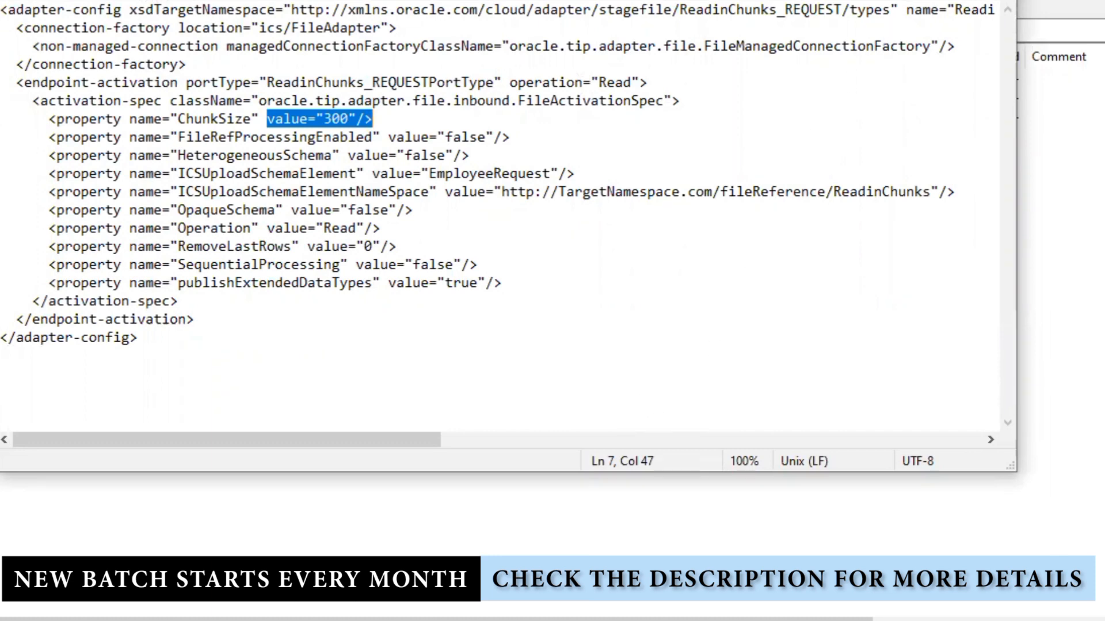
pyautogui.hotkey('alt', 'F4')
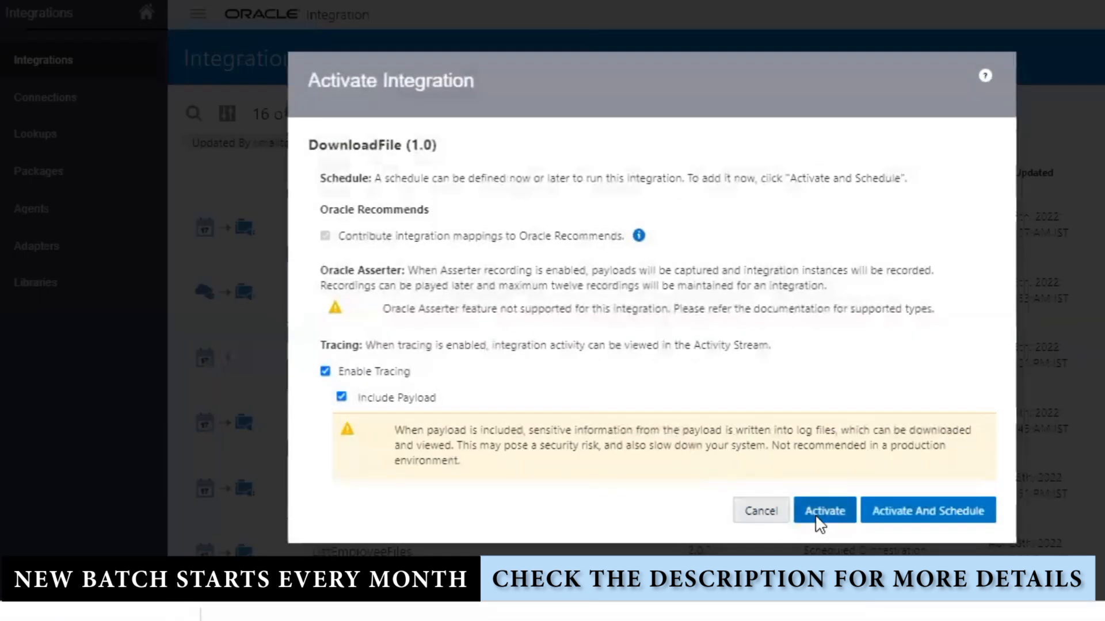
# - Activate the DownloadFile (1.0) integration in Oracle Integration with tracing and payload included, and dismiss the confirmation
pyautogui.click(820, 514)
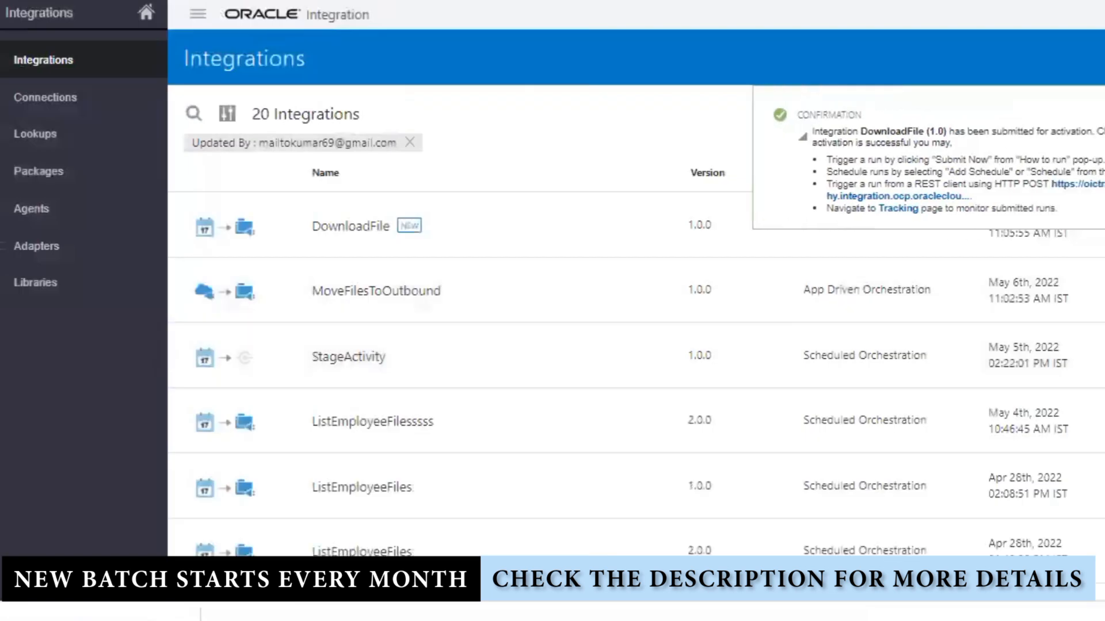
pyautogui.click(1103, 85)
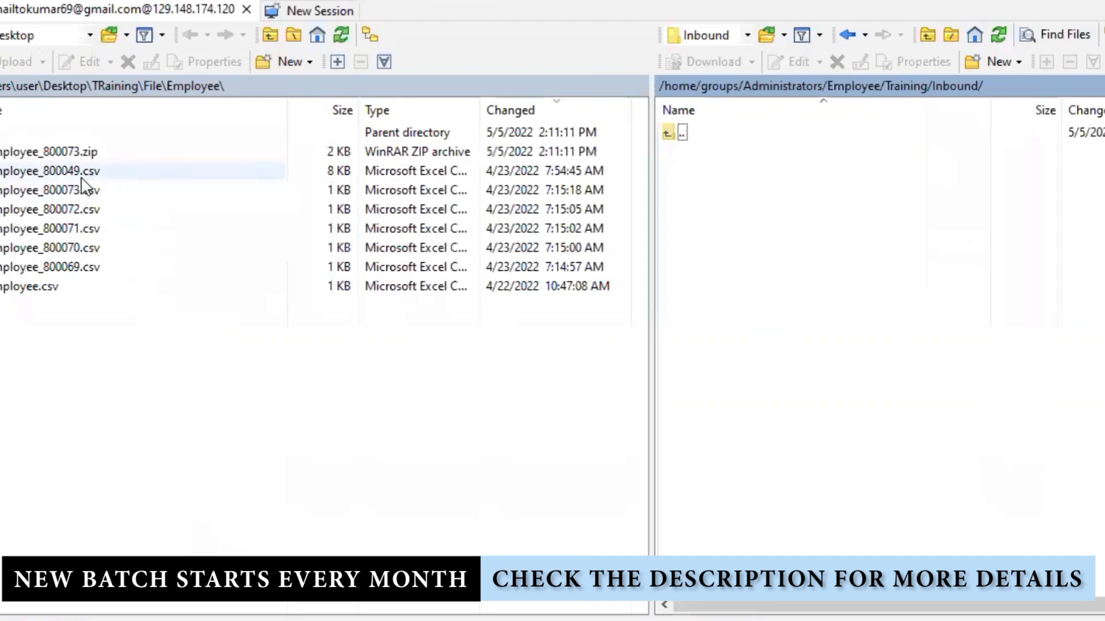
# - Upload Employee_800049.csv to the server's Inbound folder in WinSCP and go up to the Training folder
pyautogui.moveTo(81, 171); pyautogui.dragTo(794, 225)
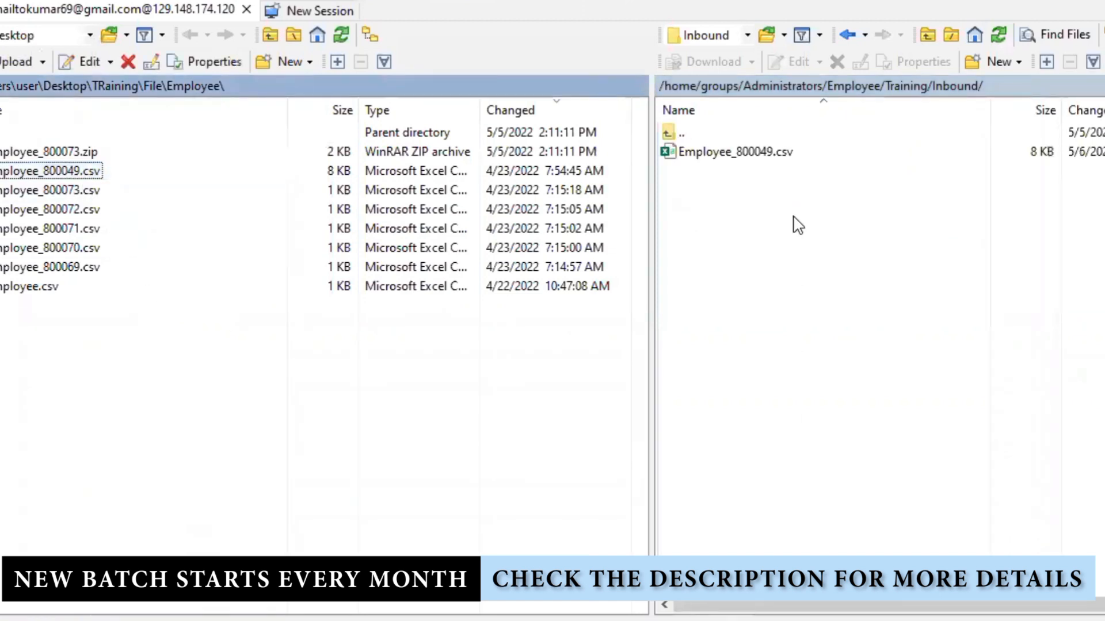
pyautogui.click(798, 284)
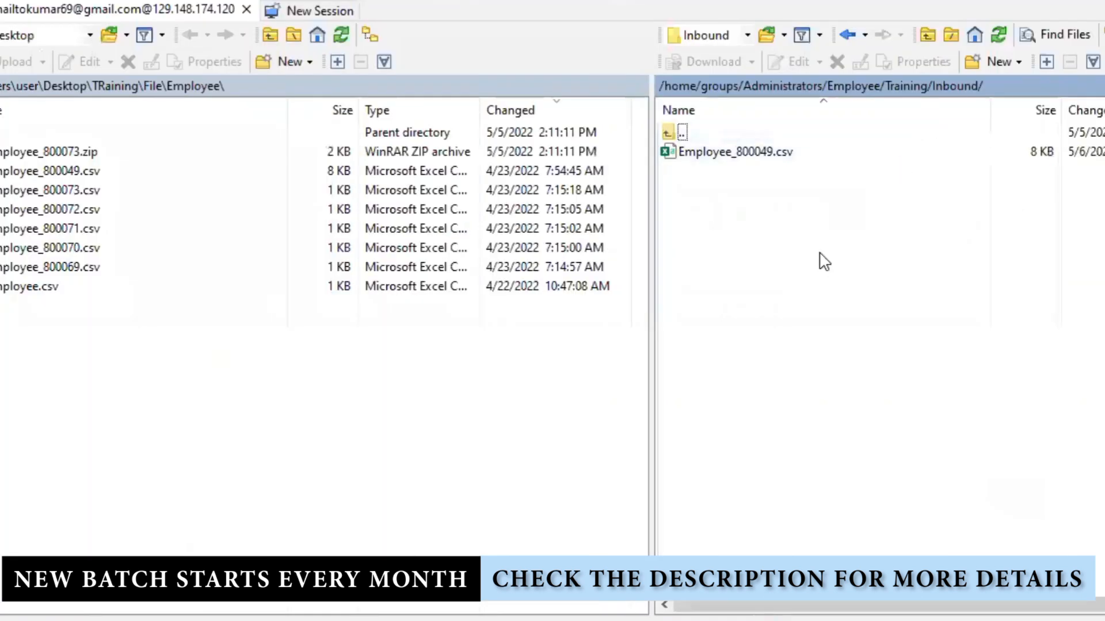
pyautogui.click(900, 88)
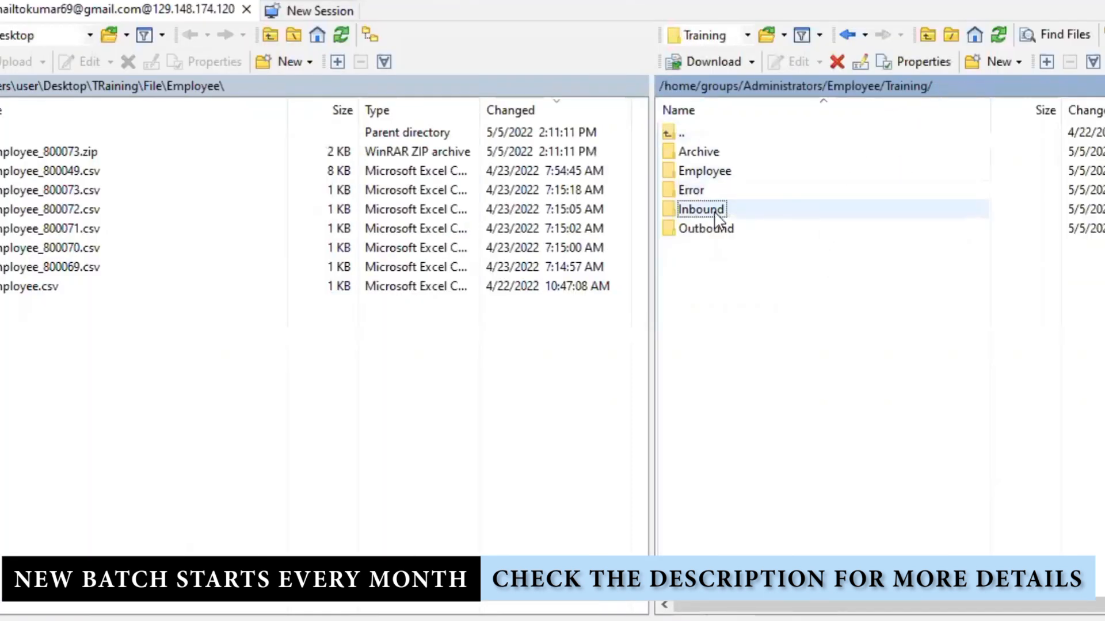
# - Upload Employee_800049.csv from the local folder to the server's Training/Employee/Outbound folder in WinSCP
pyautogui.doubleClick(724, 171)
pyautogui.doubleClick(717, 172)
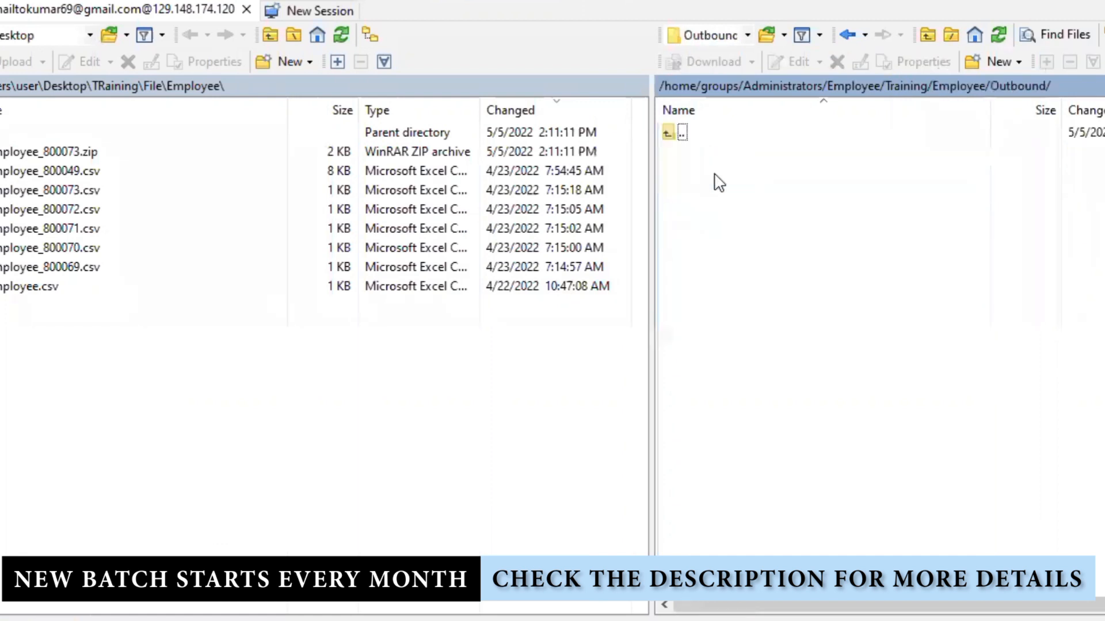
pyautogui.moveTo(98, 173); pyautogui.dragTo(908, 239)
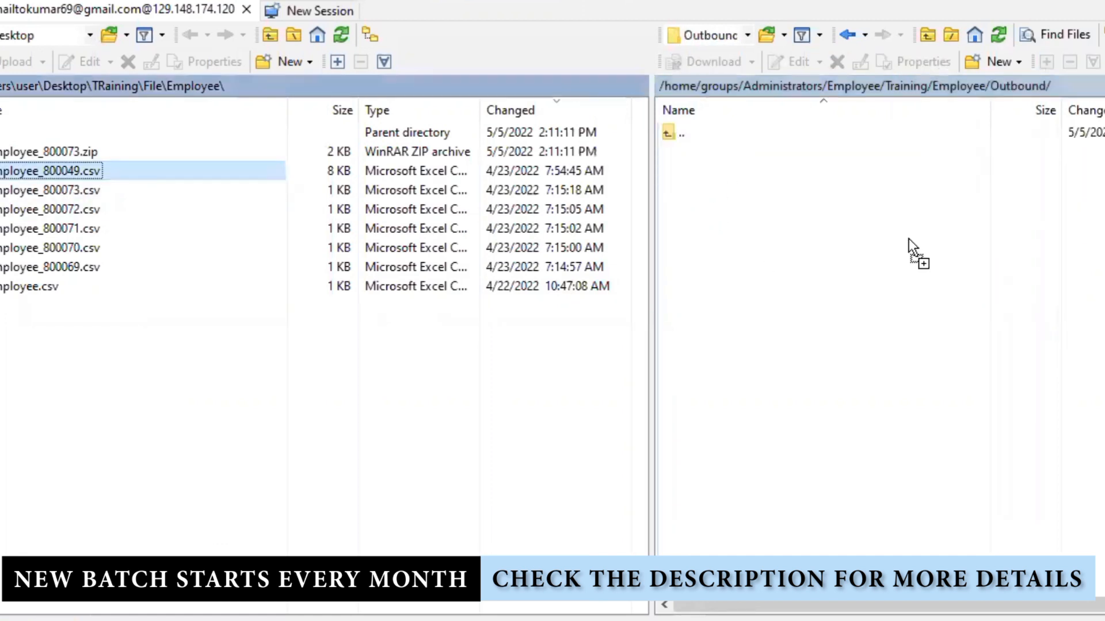
pyautogui.moveTo(781, 212); pyautogui.dragTo(789, 183)
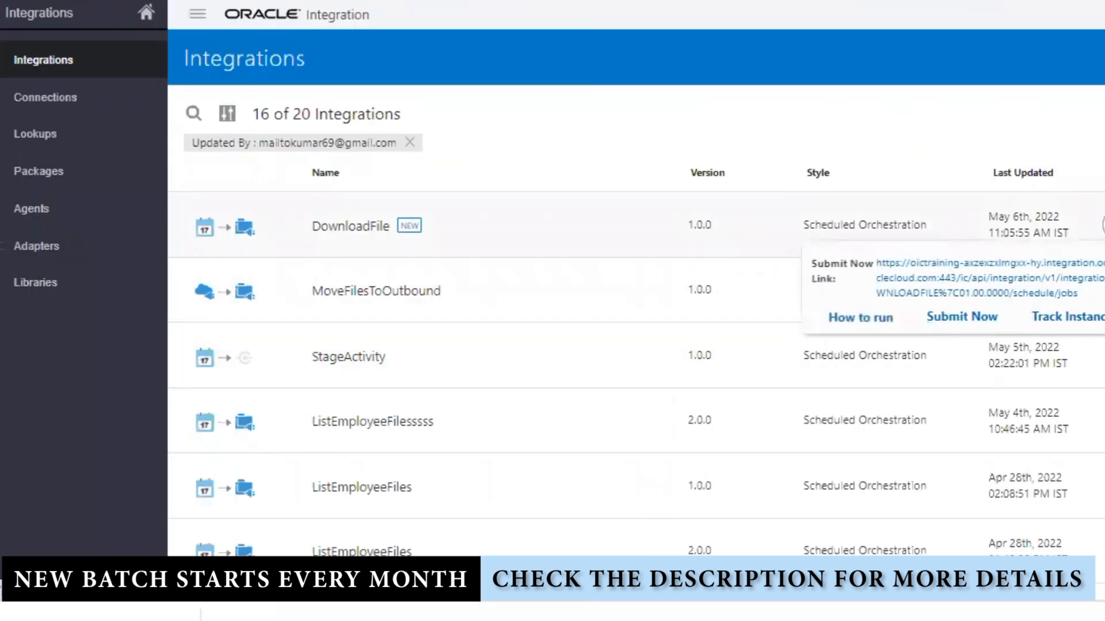
# - Switch to Oracle Integration, deactivate the DownloadFile (1.0) integration and reactivate it with tracing and payload included
pyautogui.click(1104, 225)
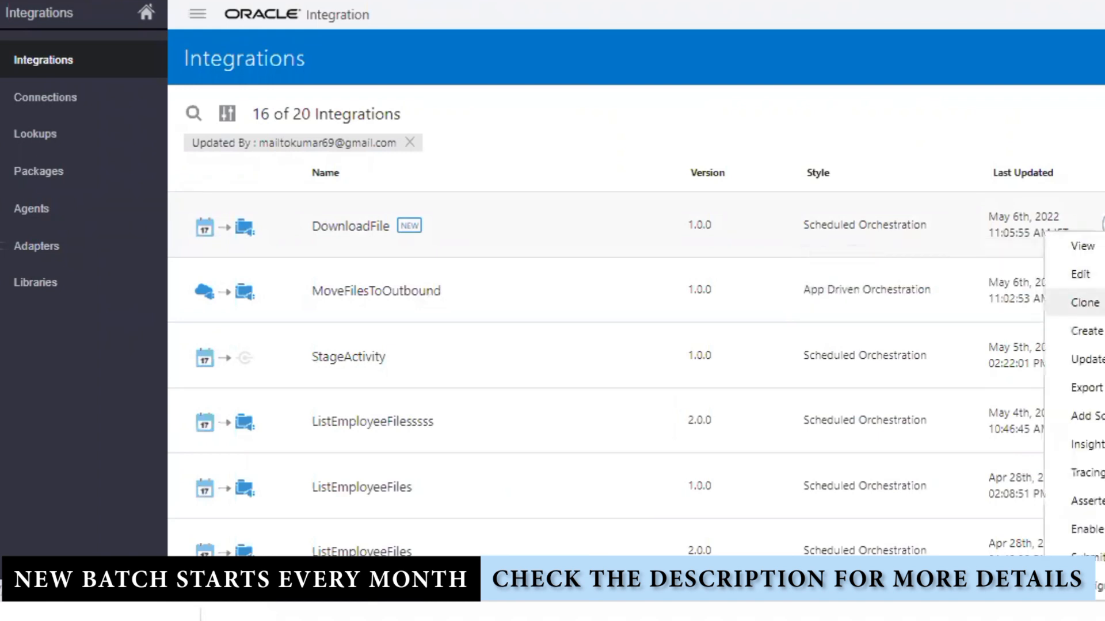
pyautogui.click(1084, 247)
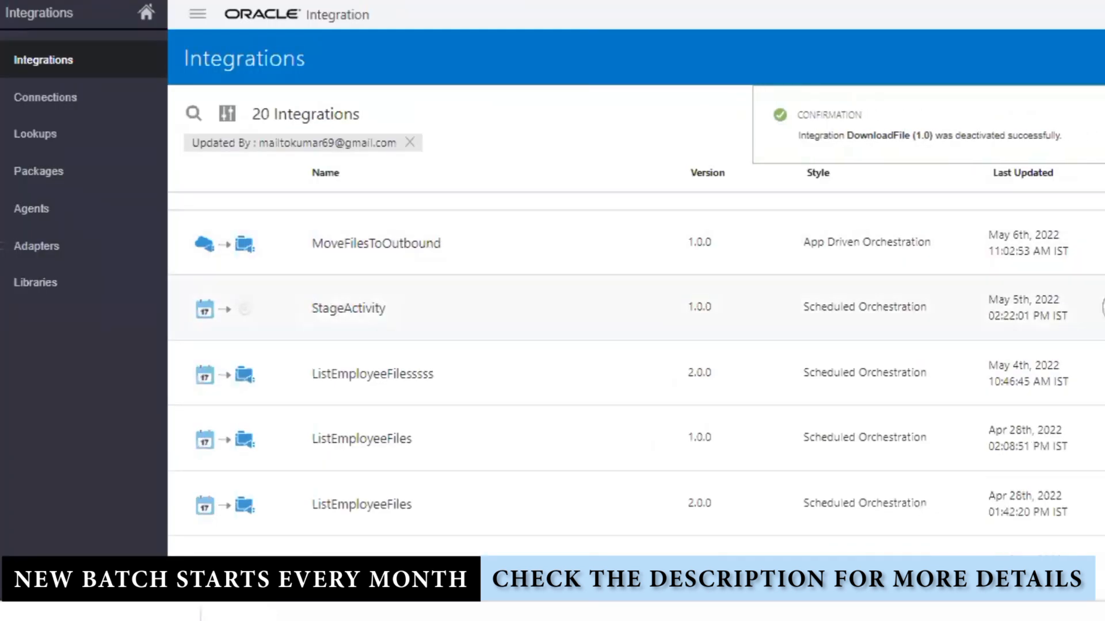
pyautogui.click(1103, 225)
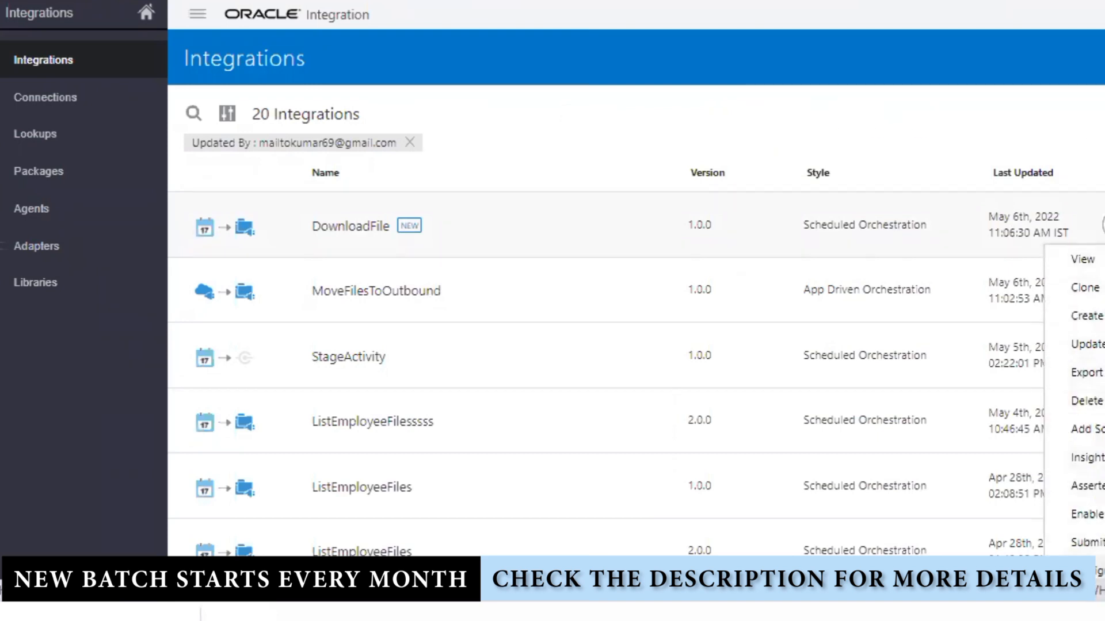
pyautogui.click(1083, 260)
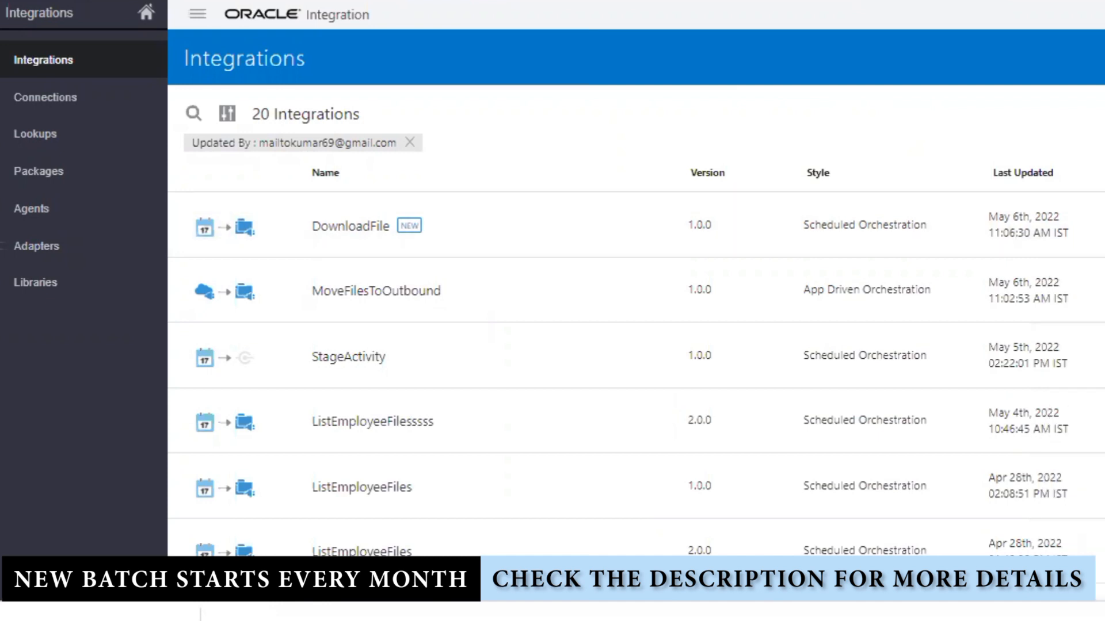
pyautogui.click(1103, 225)
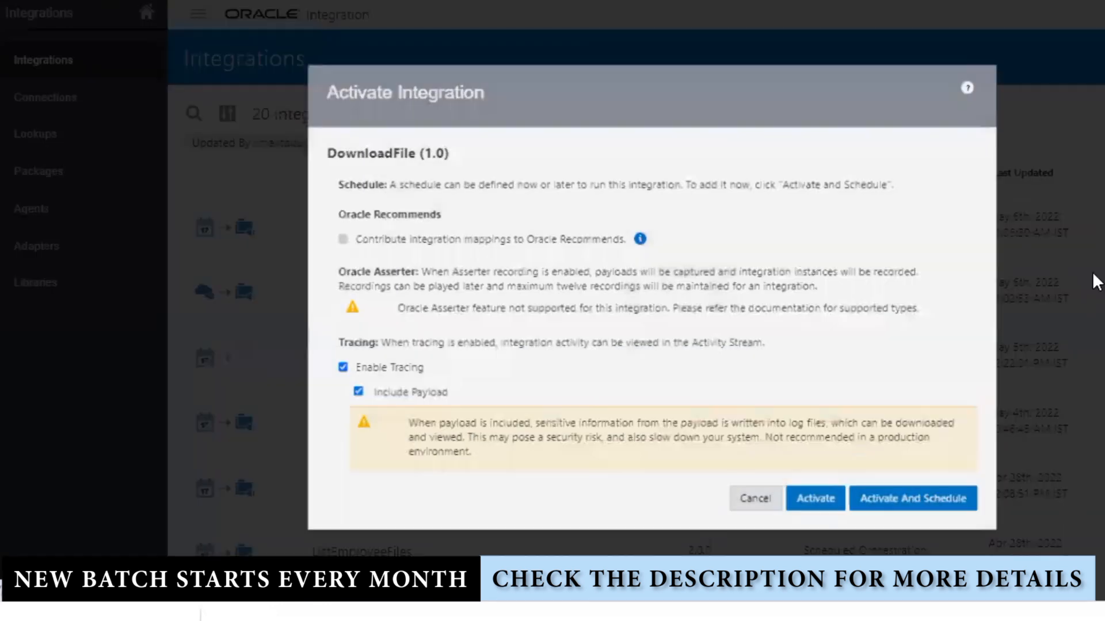
pyautogui.click(819, 514)
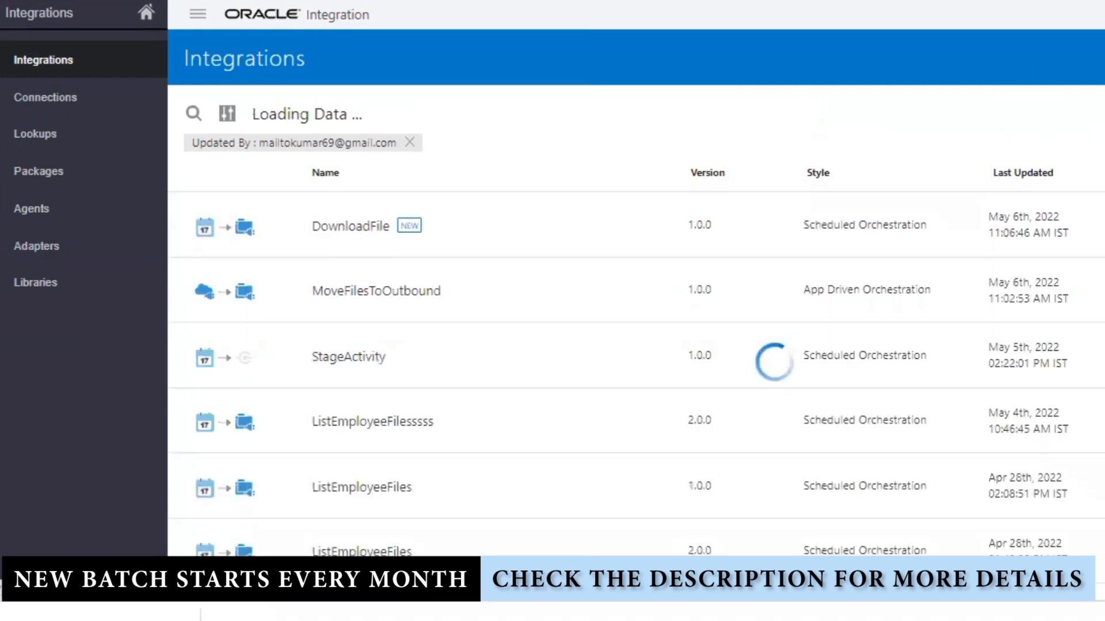
# - Submit the DownloadFile integration as an ad hoc request and open the submitted run from its confirmation
pyautogui.scroll(-1, 635, 374)
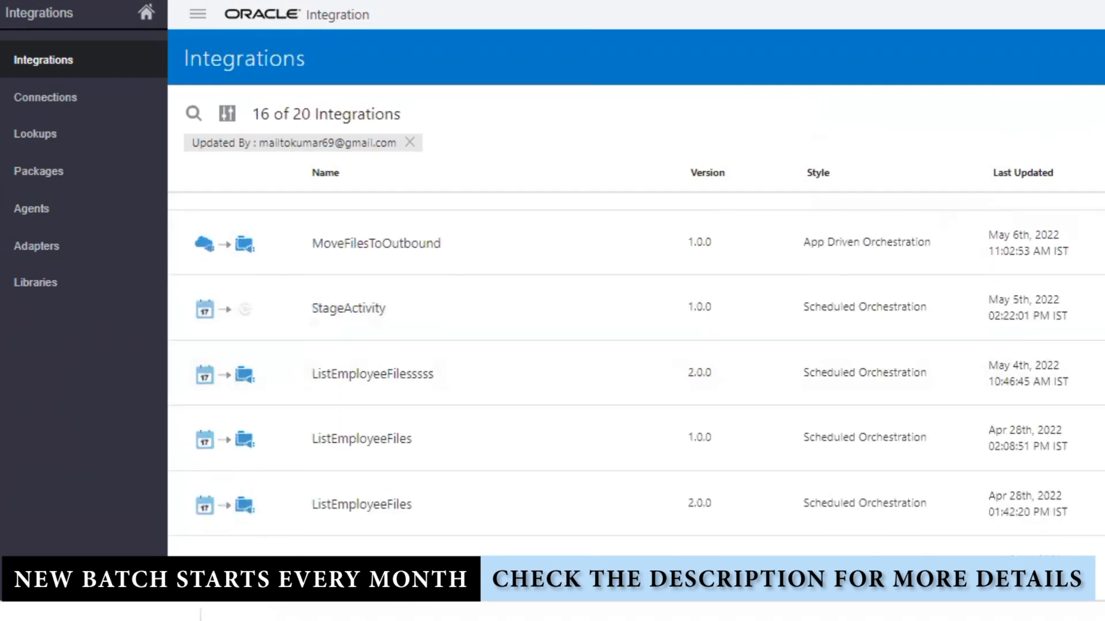
pyautogui.scroll(1, 636, 374)
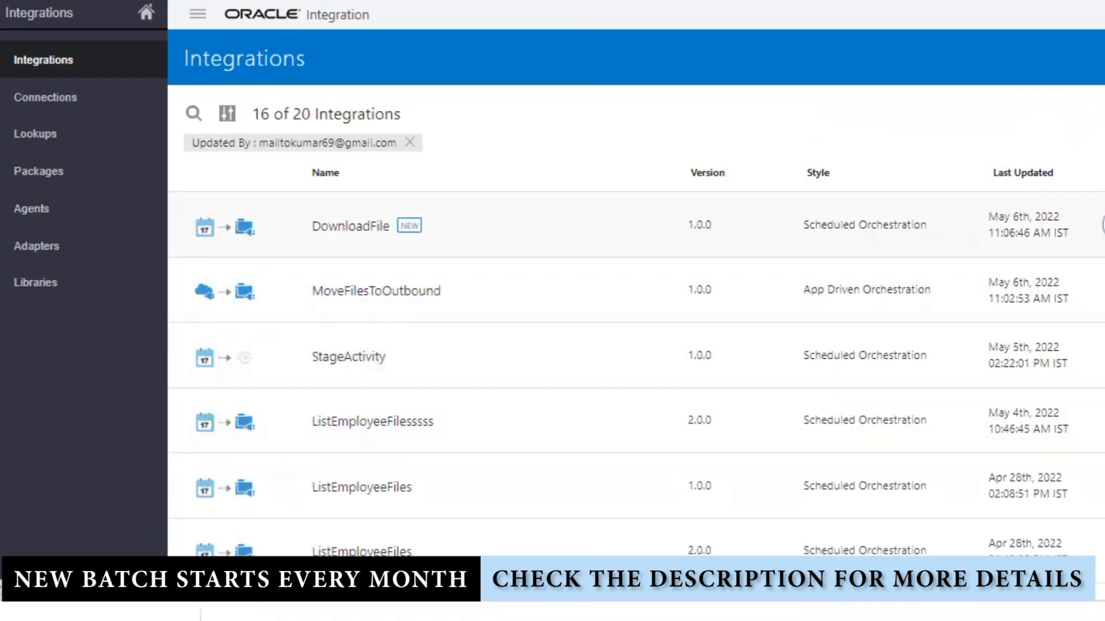
pyautogui.moveTo(1100, 226)
pyautogui.click(973, 317)
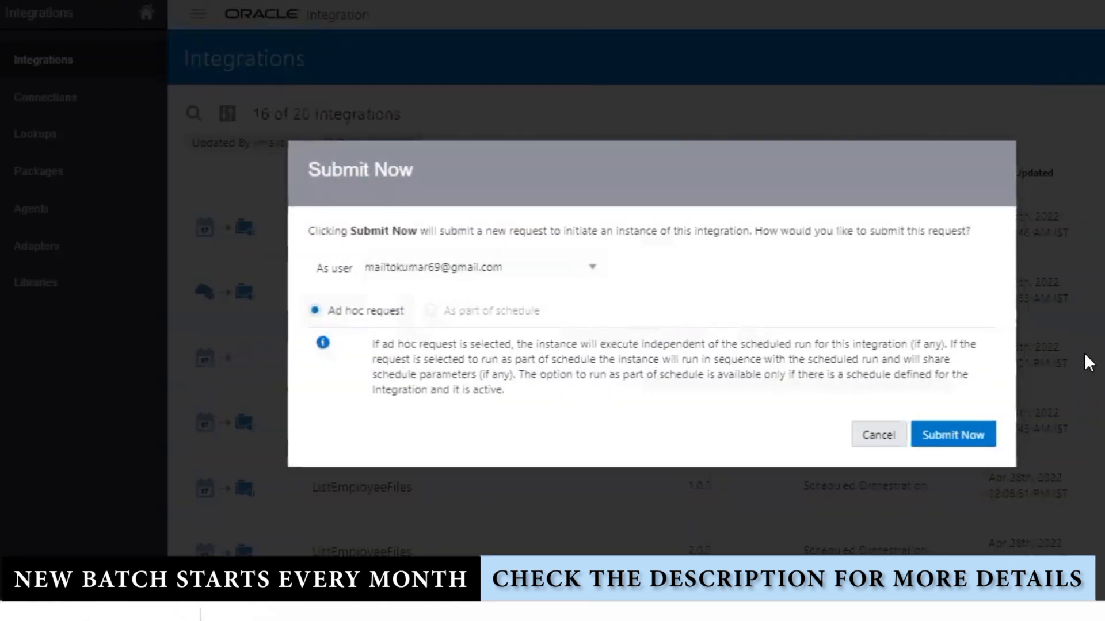
pyautogui.click(953, 436)
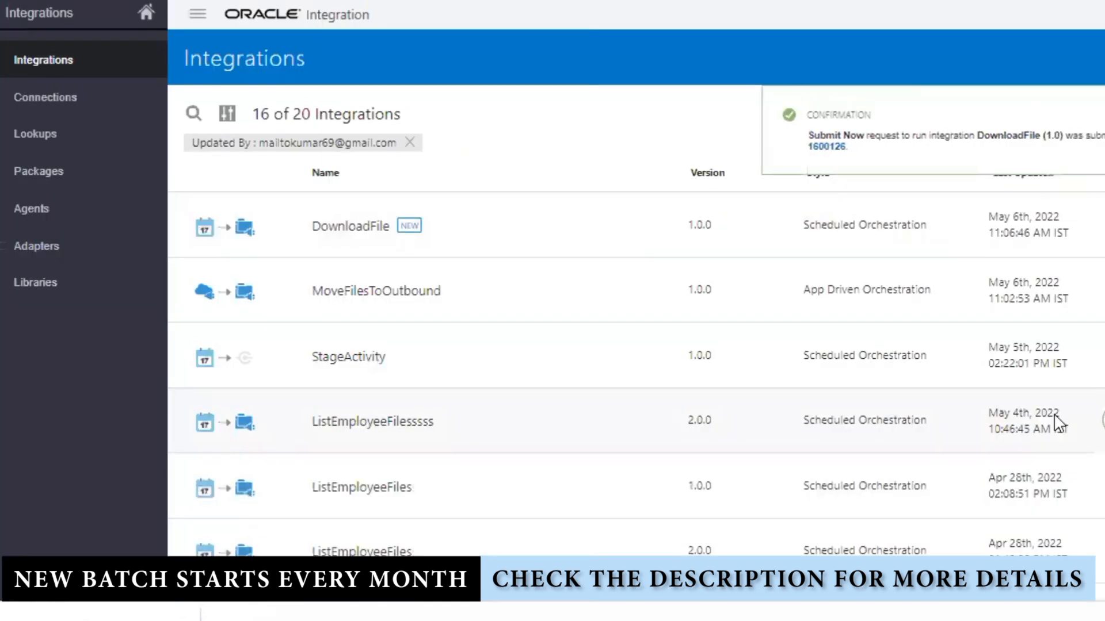
pyautogui.click(818, 147)
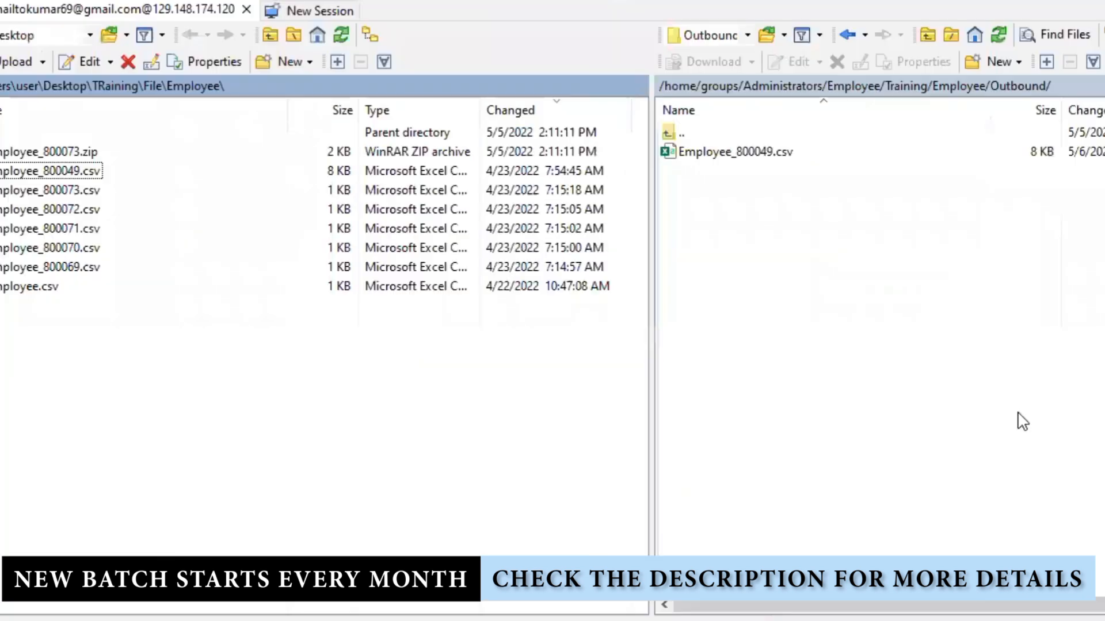
# - Switch to WinSCP, refresh the server's Training/Employee/Outbound folder, and check the refreshed Training/Inbound folder for output files
pyautogui.rightClick(946, 275)
pyautogui.click(993, 300)
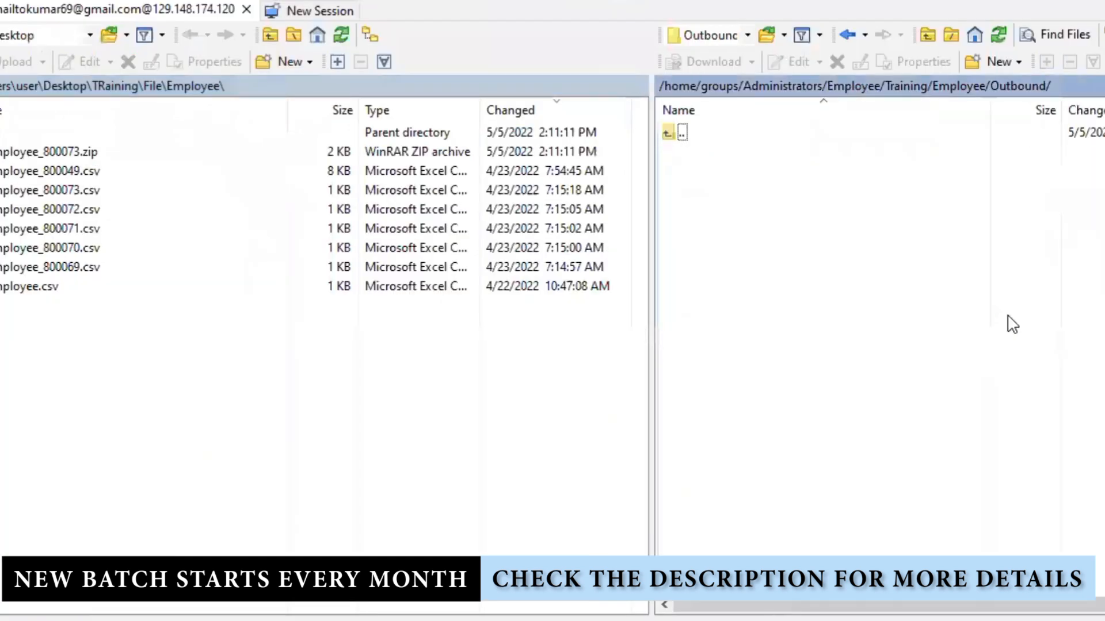
pyautogui.click(960, 88)
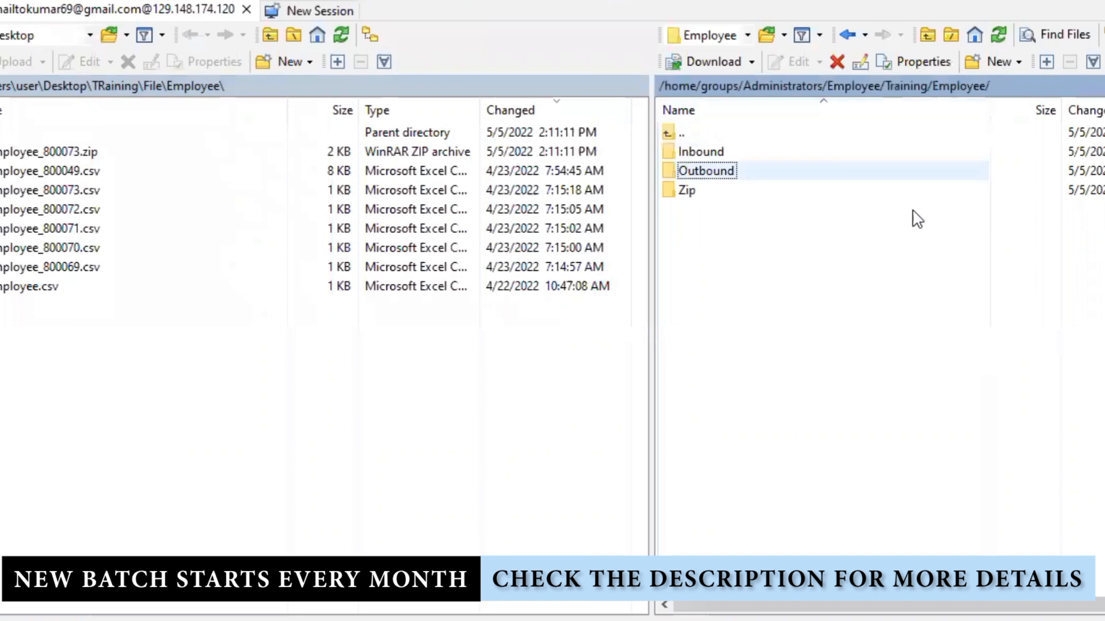
pyautogui.click(906, 86)
pyautogui.doubleClick(728, 211)
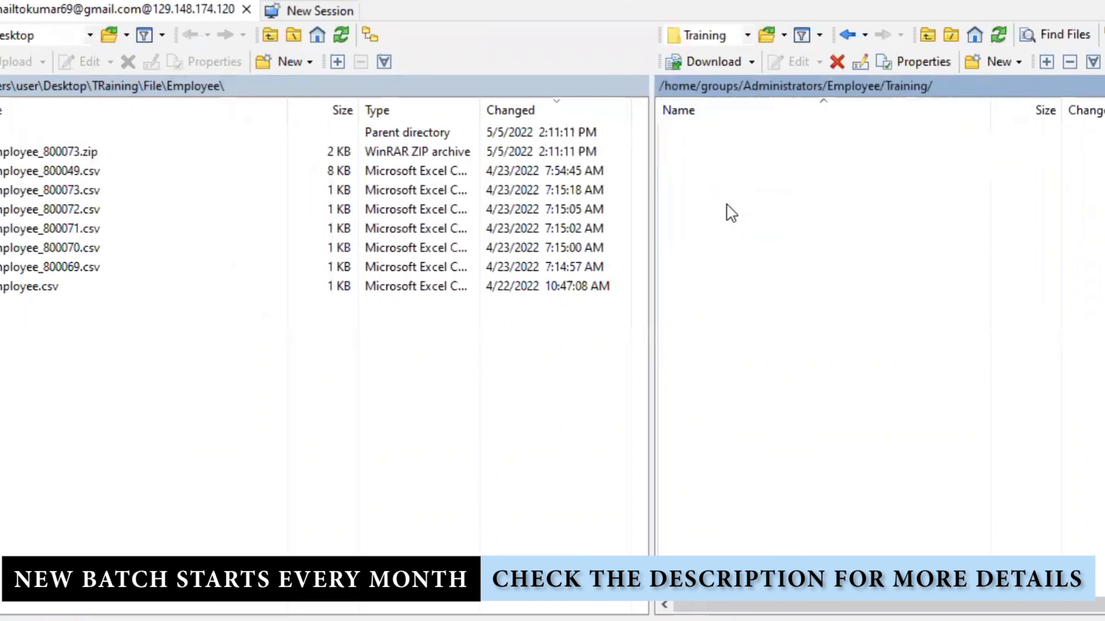
pyautogui.rightClick(768, 230)
pyautogui.click(845, 263)
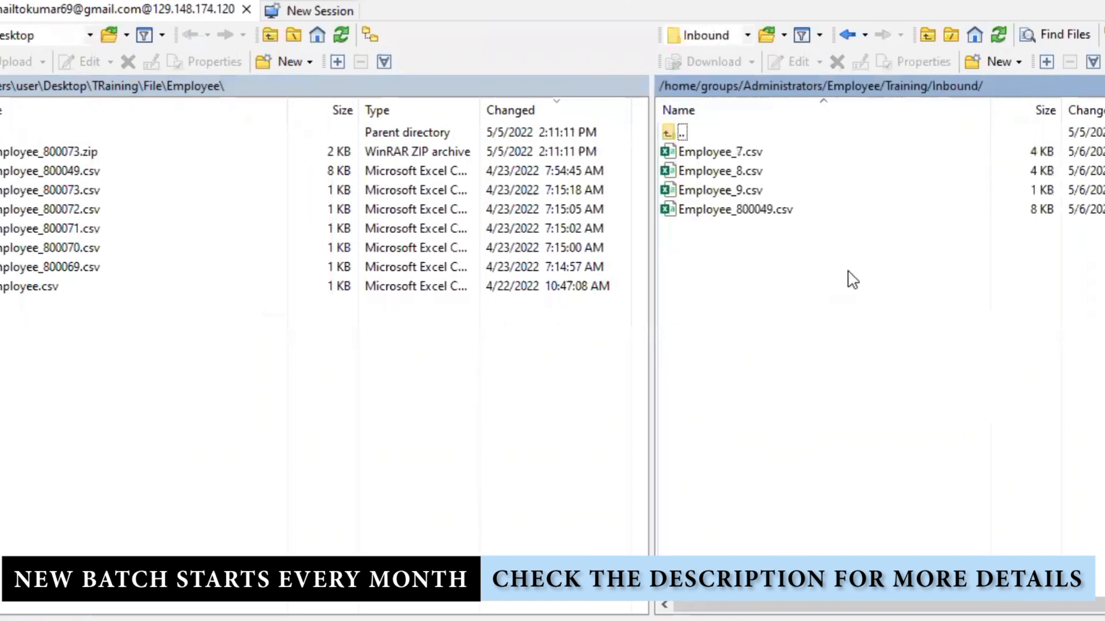
# - Open Employee_7.csv from the server's Inbound folder in Notepad++, examine its rows from start to end, and return to WinSCP
pyautogui.rightClick(770, 154)
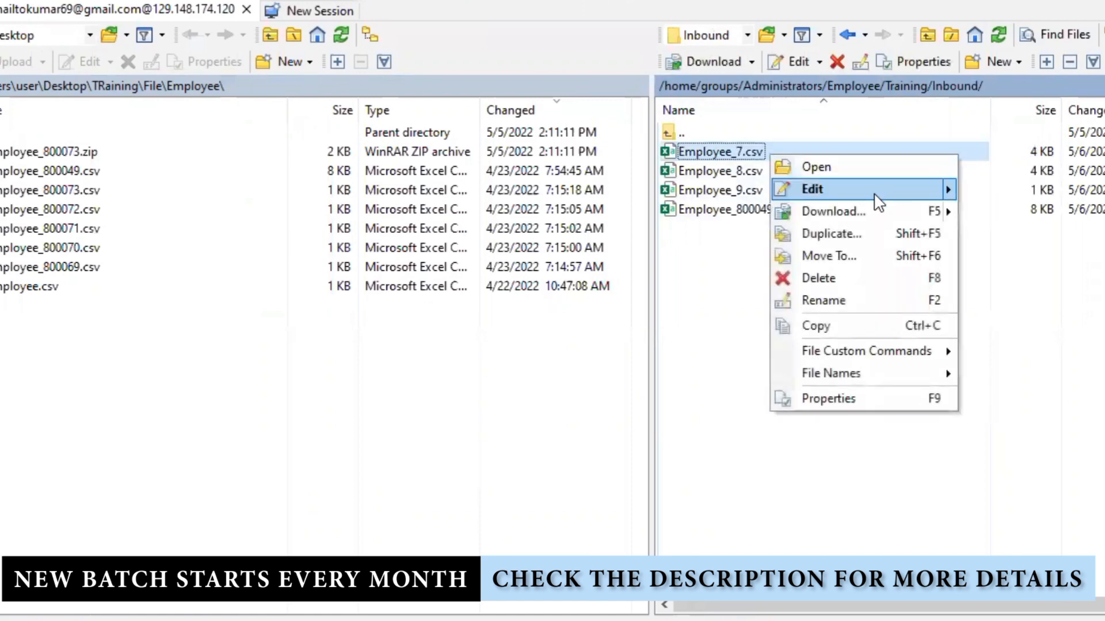
pyautogui.moveTo(874, 194)
pyautogui.click(1001, 264)
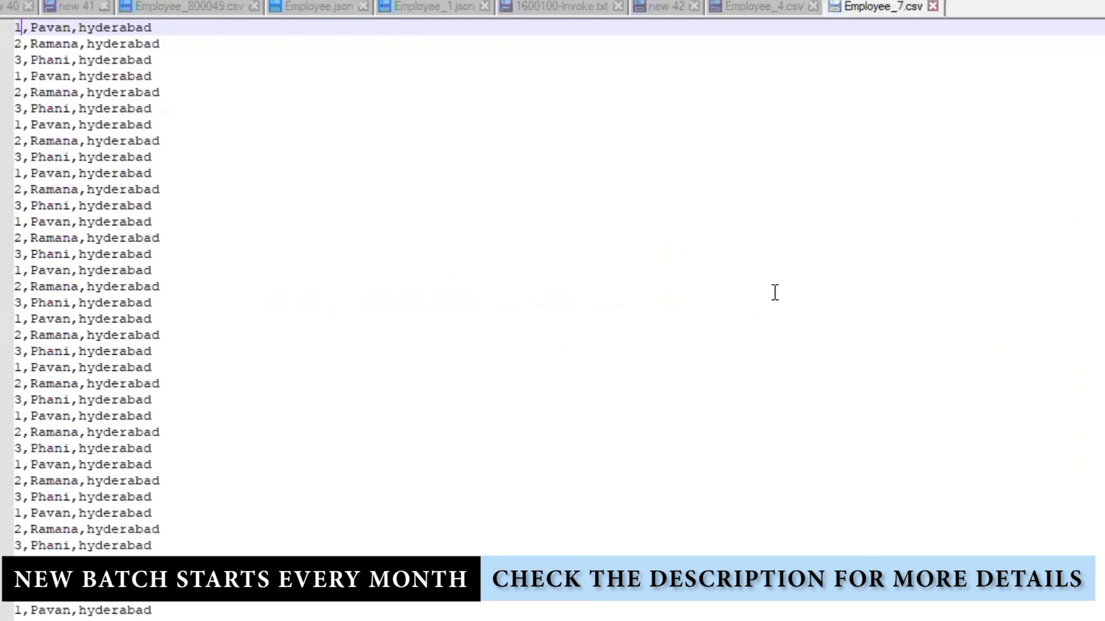
pyautogui.scroll(-10, 552, 288)
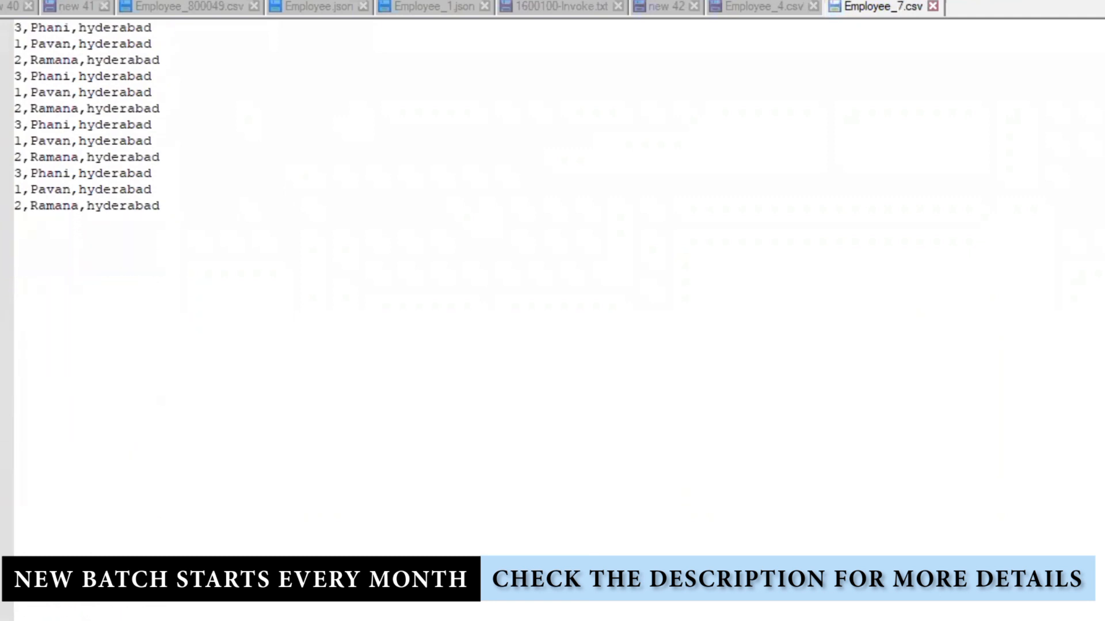
pyautogui.scroll(10, 552, 287)
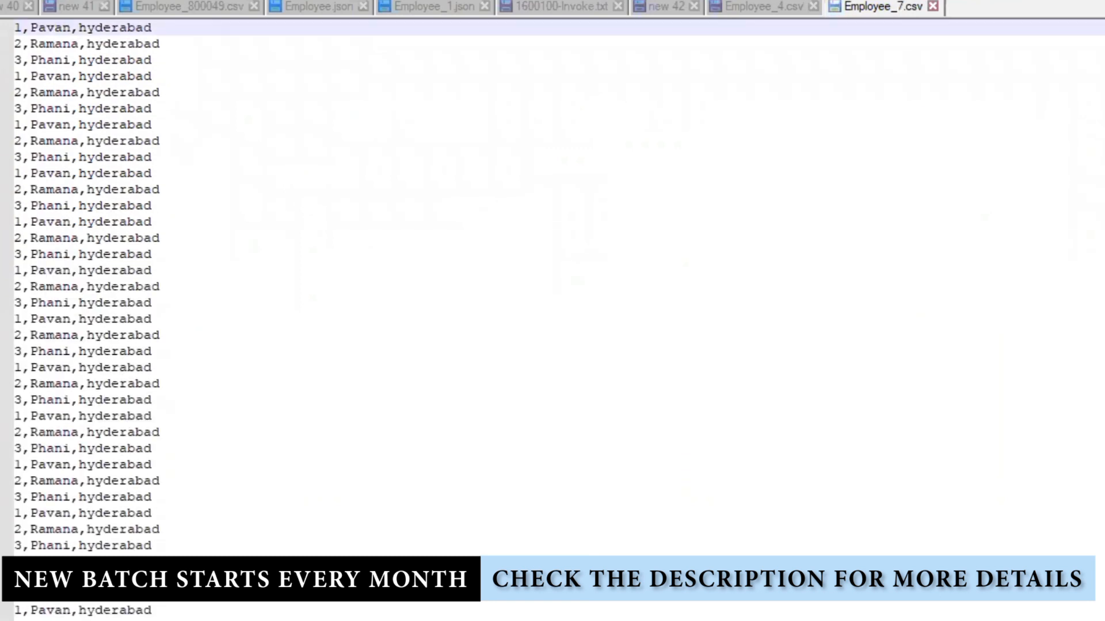
pyautogui.hotkey('alt', 'Tab')
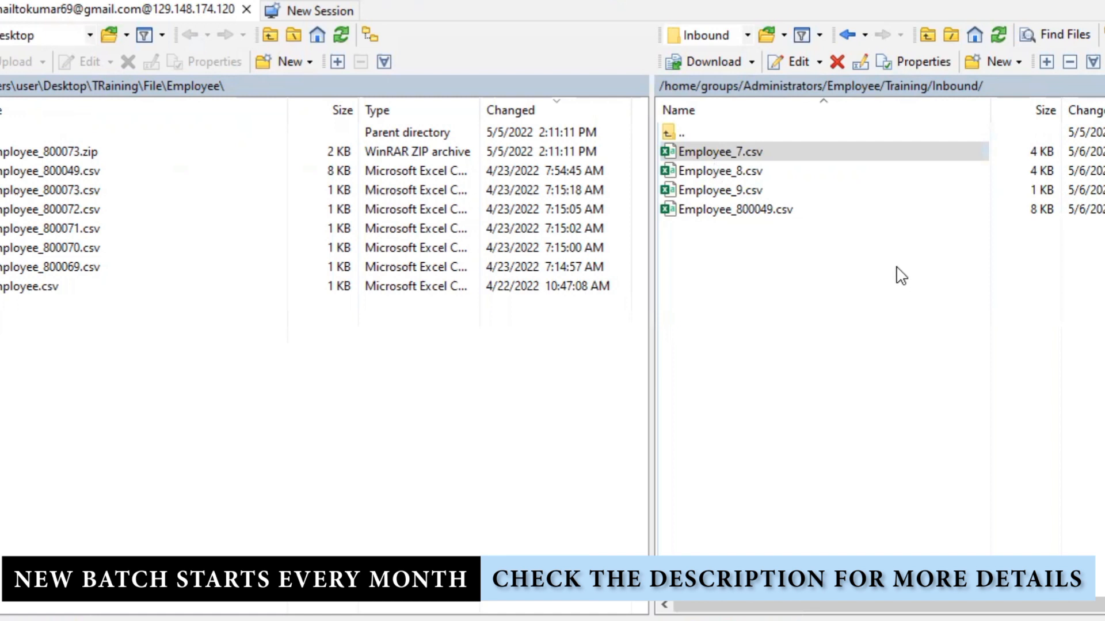
# - Go to the server's Training/Employee/Outbound folder and upload Employee_800049.csv into it again
pyautogui.click(907, 87)
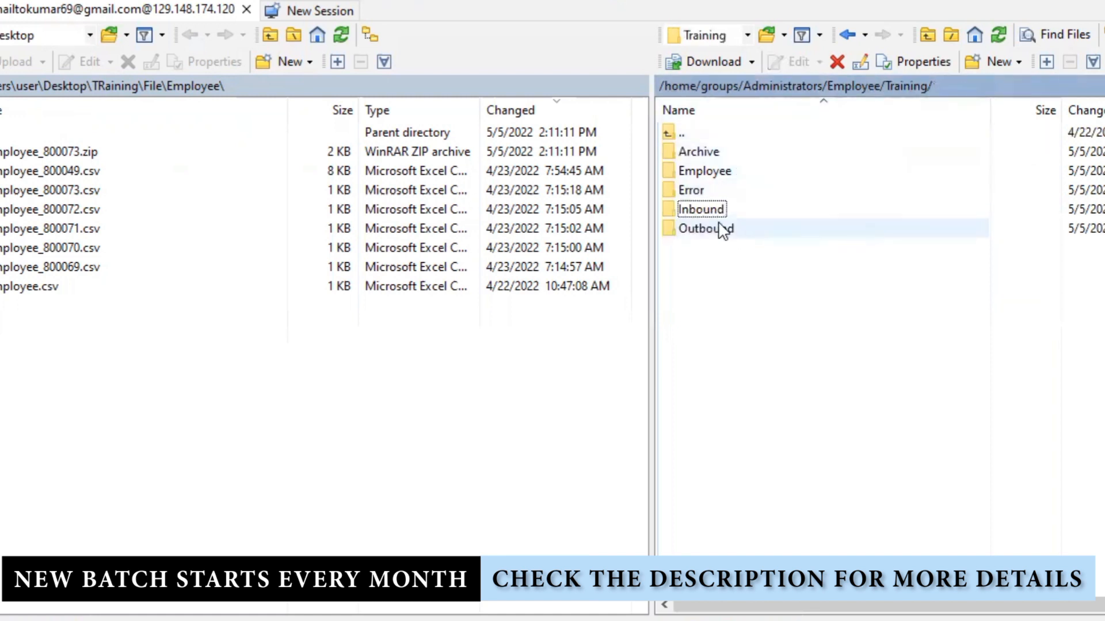
pyautogui.click(722, 179)
pyautogui.doubleClick(724, 173)
pyautogui.doubleClick(724, 172)
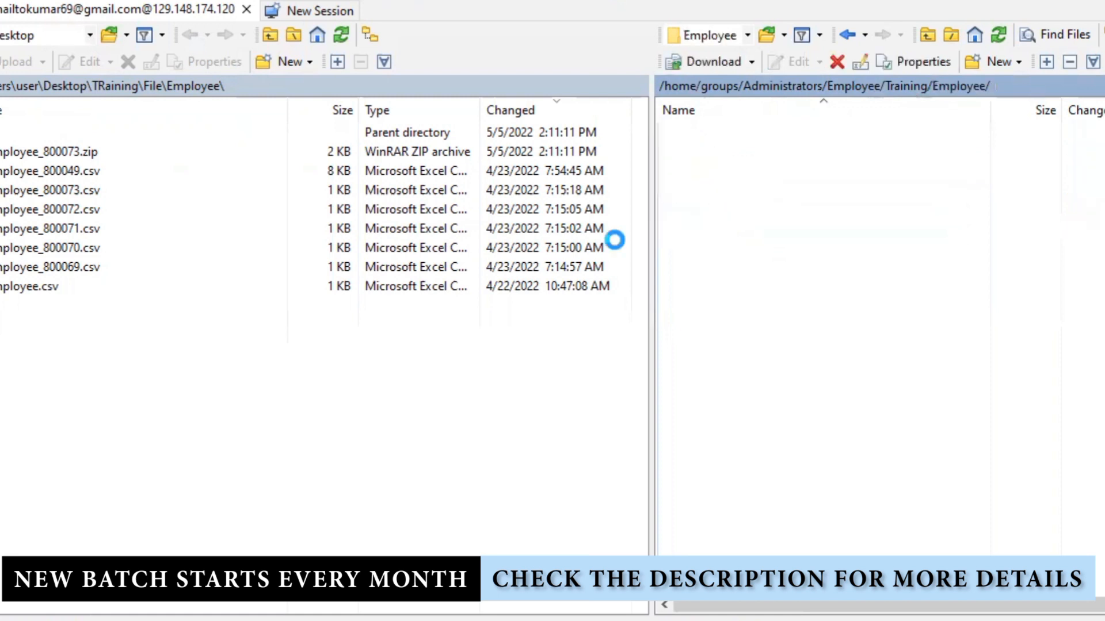
pyautogui.moveTo(91, 173); pyautogui.dragTo(736, 204)
pyautogui.click(767, 147)
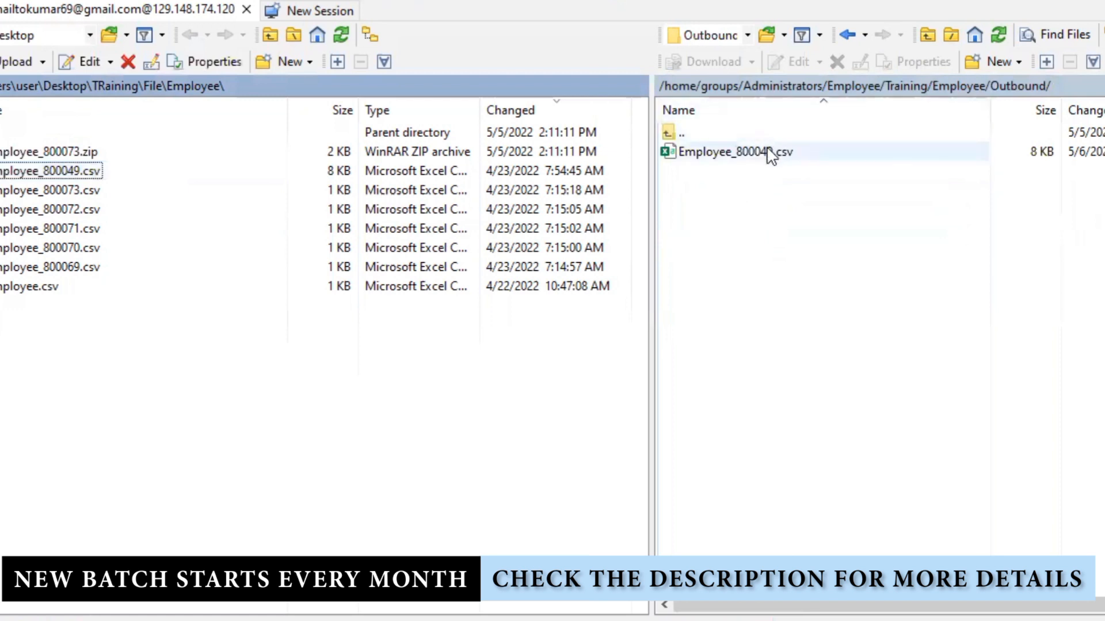
# - Open the uploaded Employee_800049.csv in Notepad++, delete a block of rows through the end of the file, and return to WinSCP
pyautogui.rightClick(766, 147)
pyautogui.moveTo(915, 185)
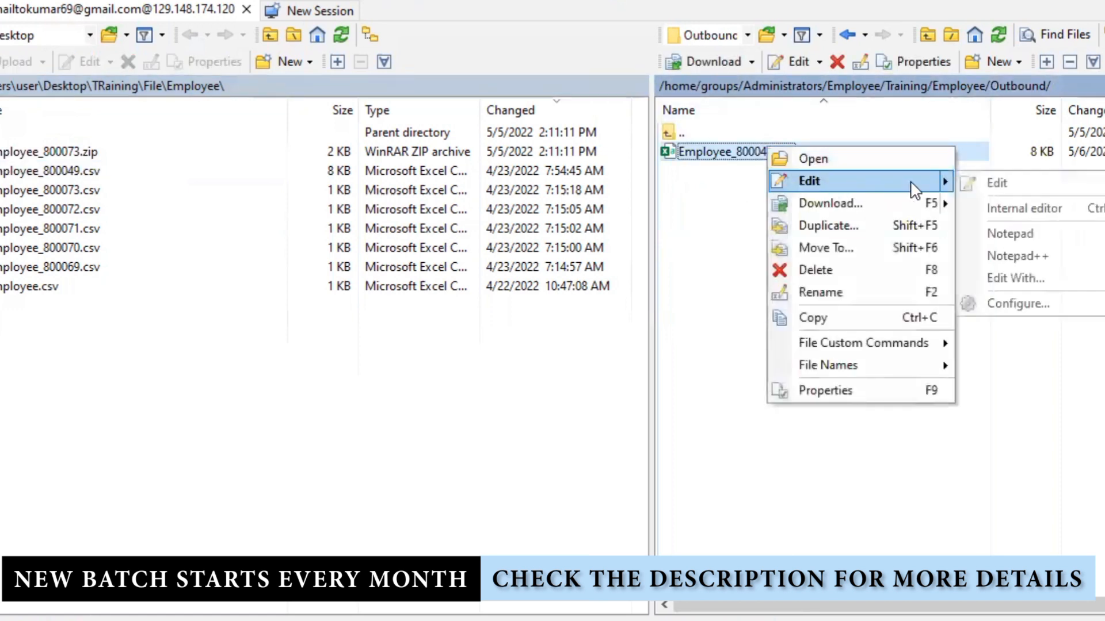
pyautogui.click(1046, 256)
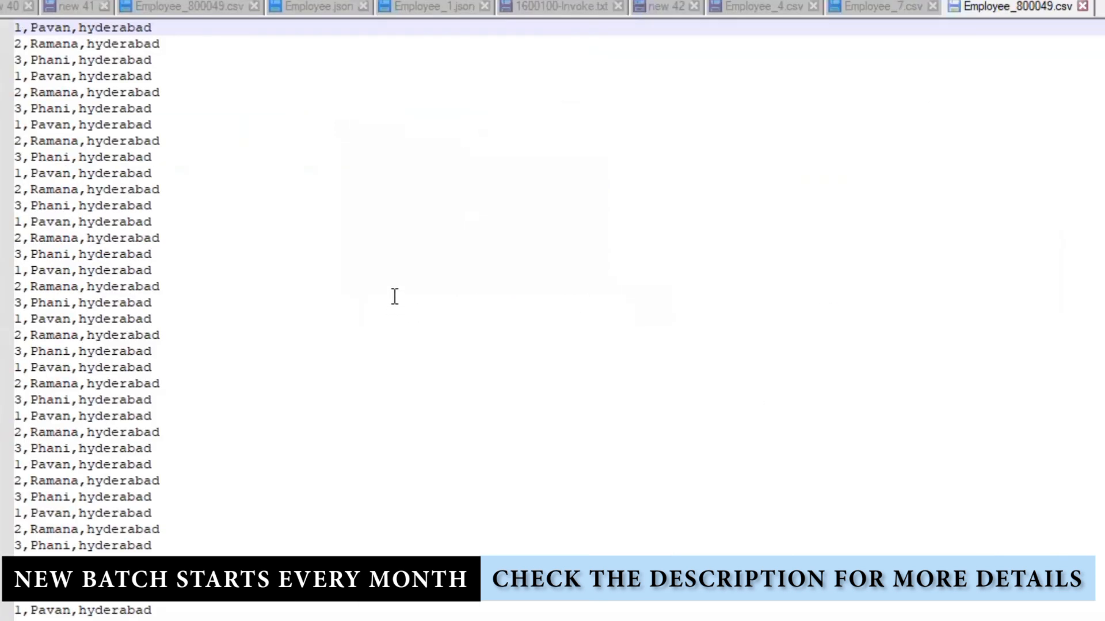
pyautogui.scroll(-10, 552, 310)
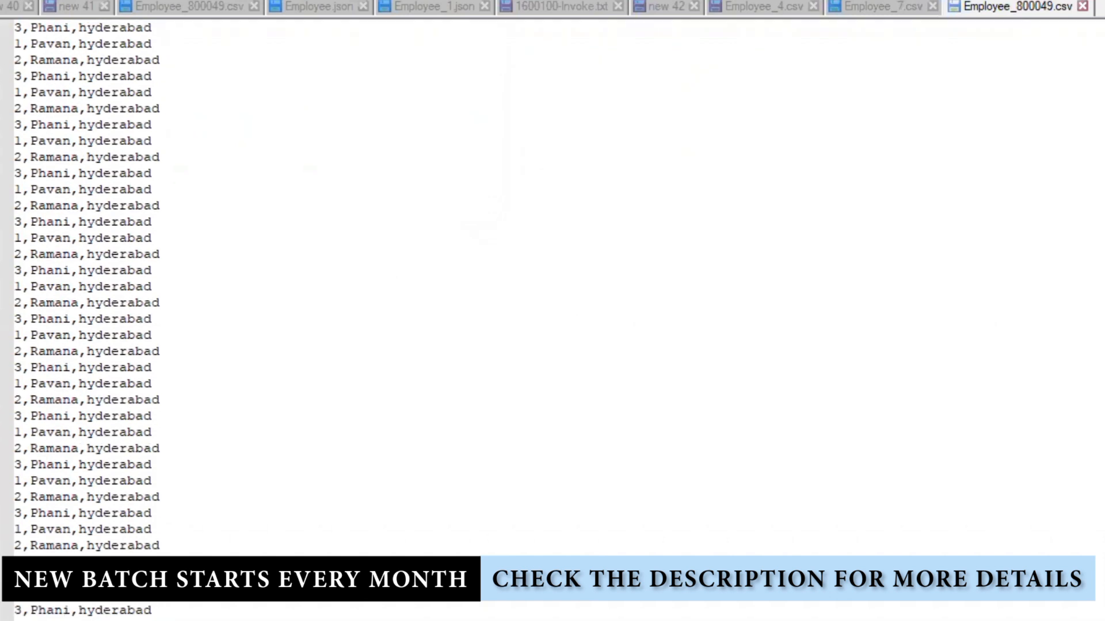
pyautogui.scroll(-10, 552, 311)
pyautogui.scroll(-10, 553, 311)
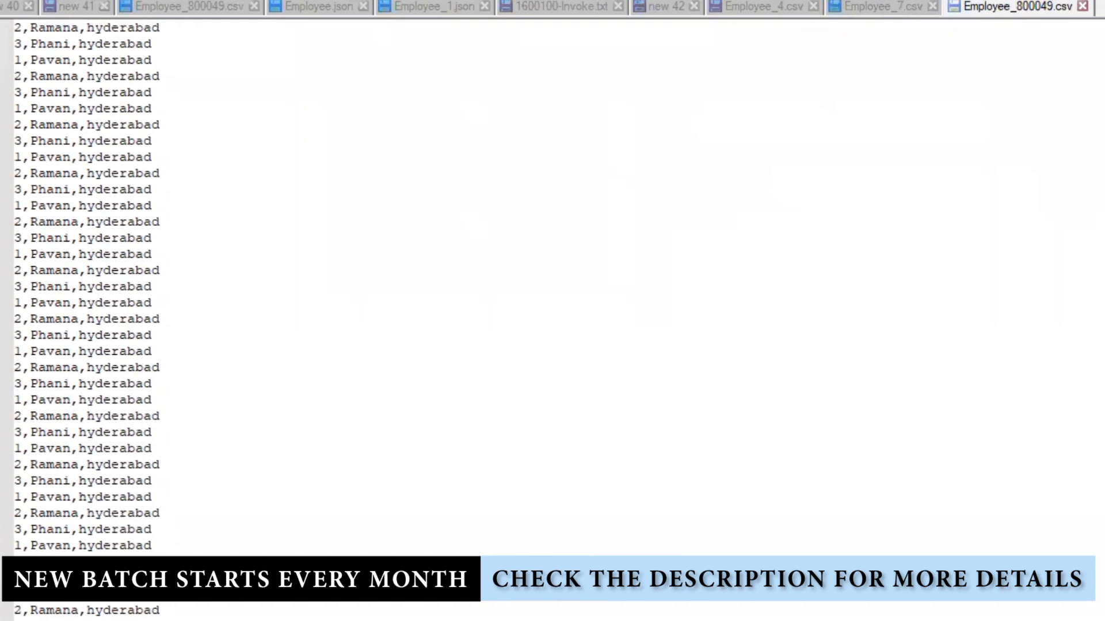
pyautogui.scroll(-5, 552, 311)
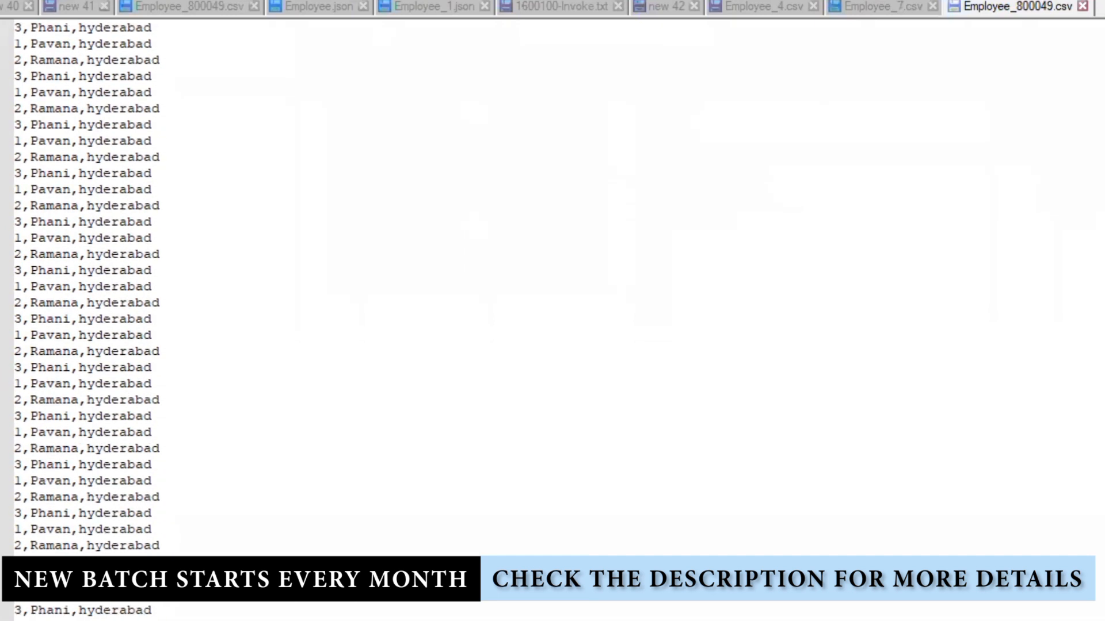
pyautogui.scroll(-7, 79, 270)
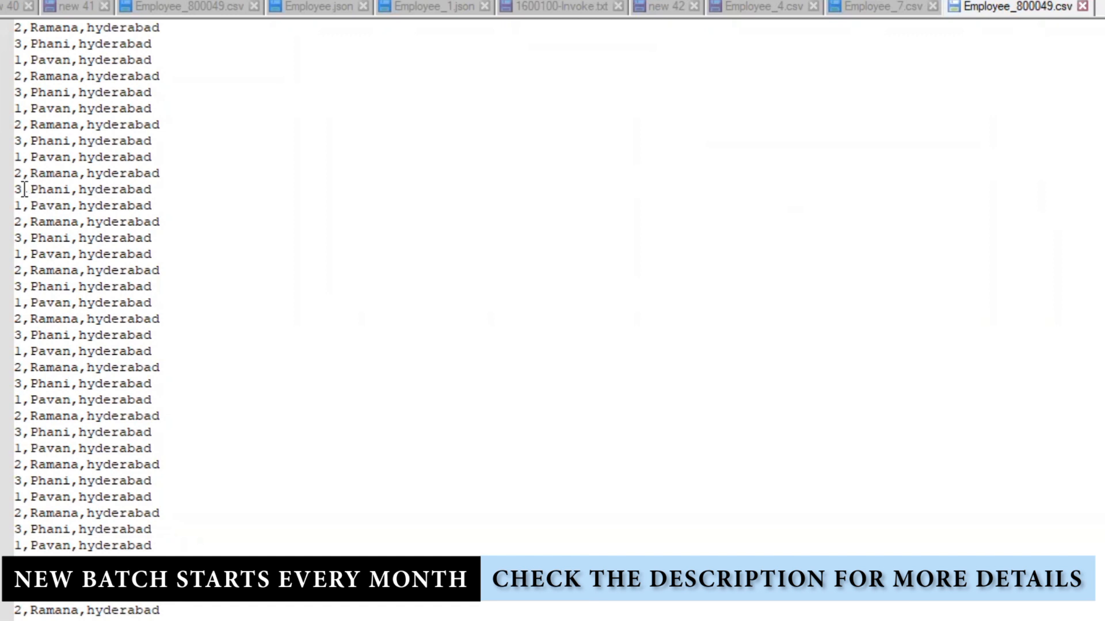
pyautogui.moveTo(16, 158); pyautogui.dragTo(187, 620)
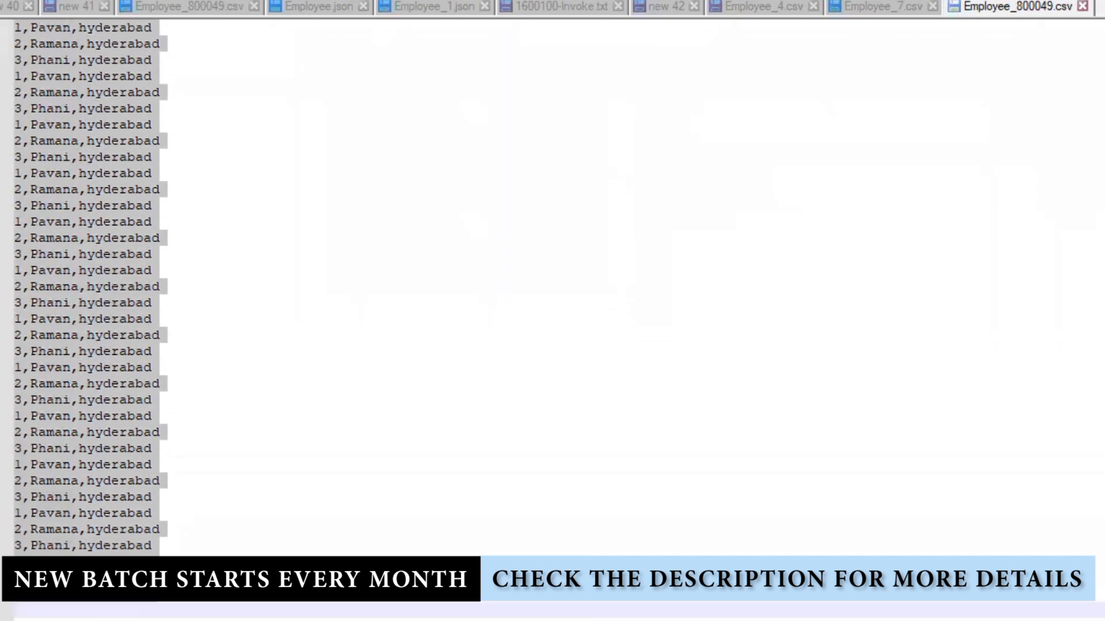
pyautogui.press('Delete')
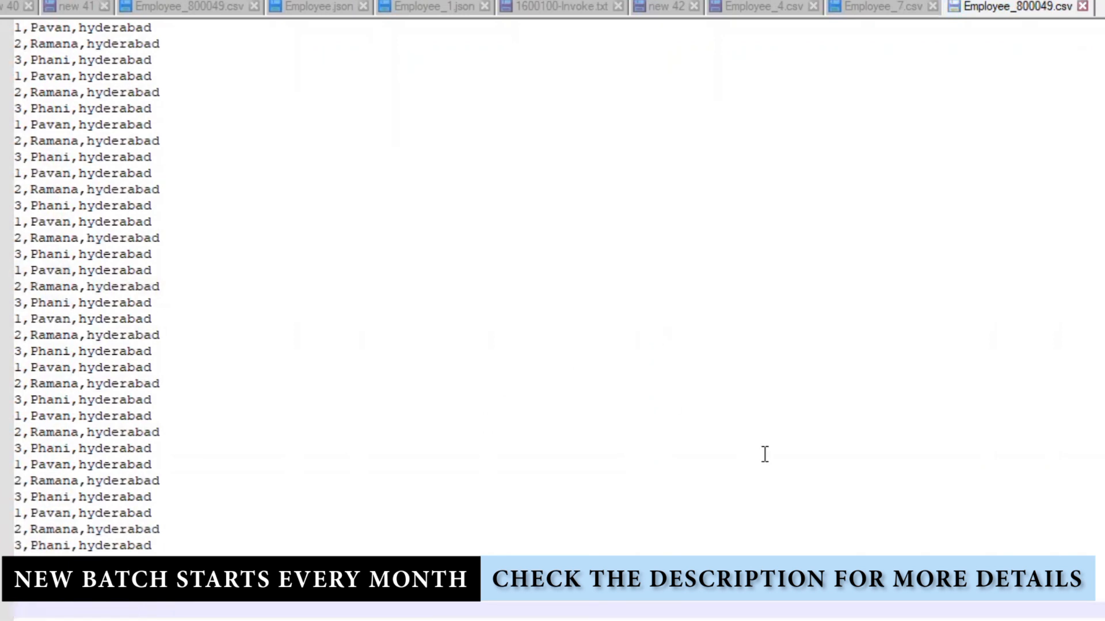
pyautogui.hotkey('alt', 'Tab')
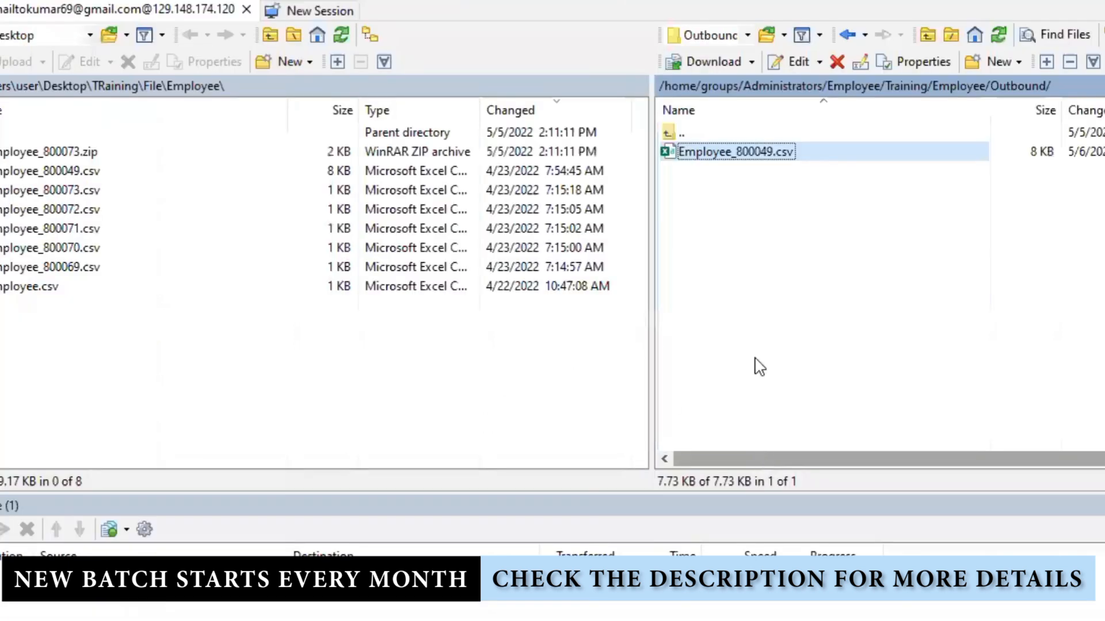
# - Refresh the server's Training/Employee/Outbound folder, and switch to Oracle Integration to open the Integrations list
pyautogui.rightClick(783, 306)
pyautogui.click(833, 340)
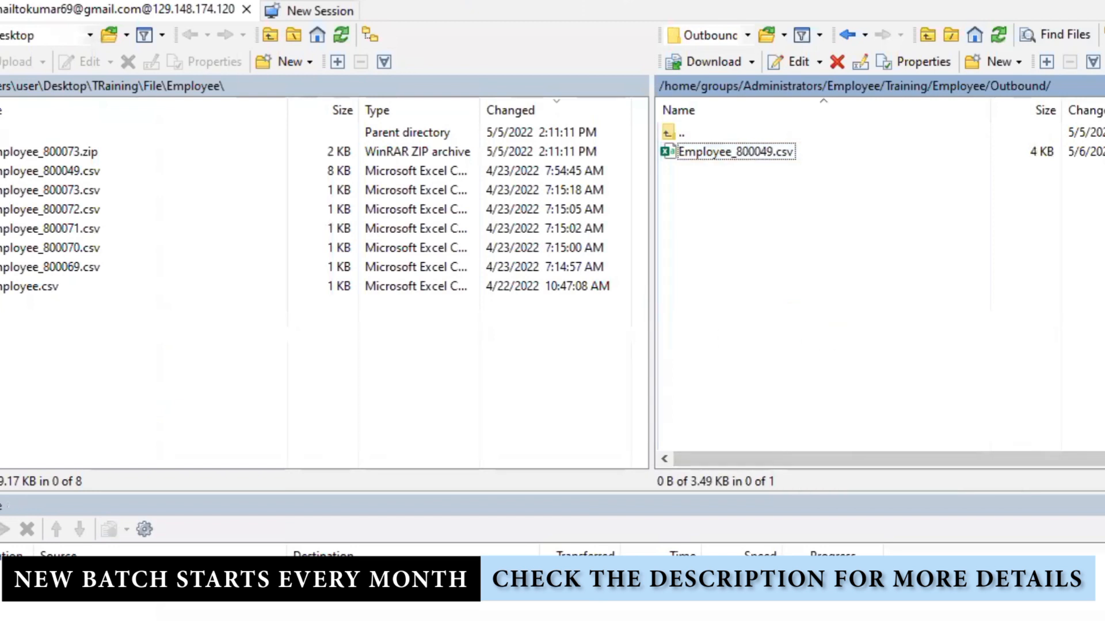
pyautogui.click(432, 614)
pyautogui.click(433, 614)
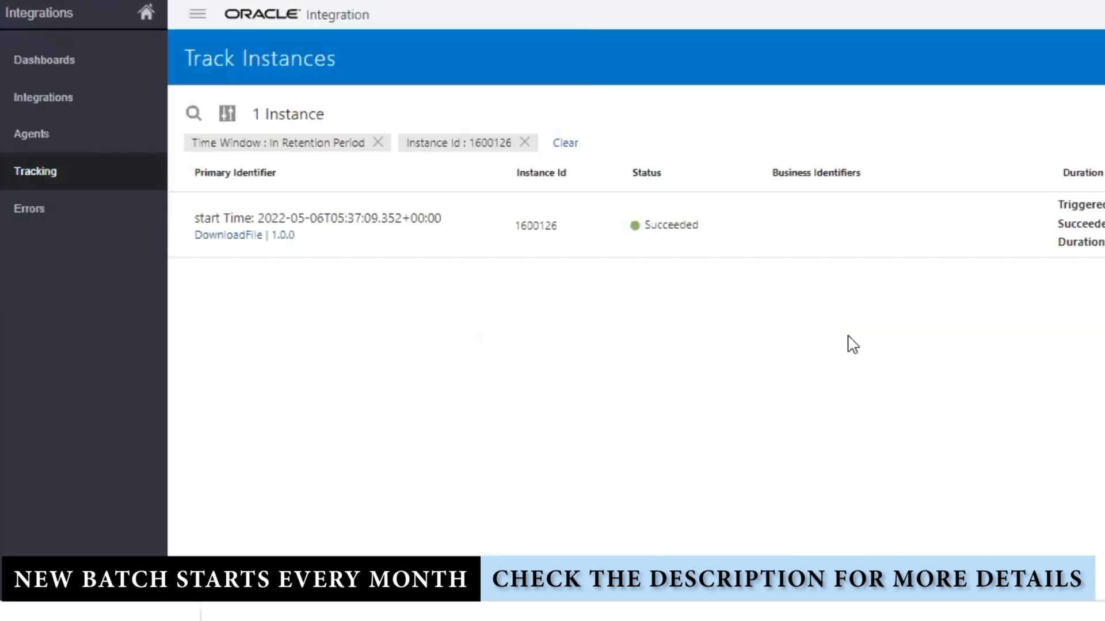
pyautogui.click(1, 15)
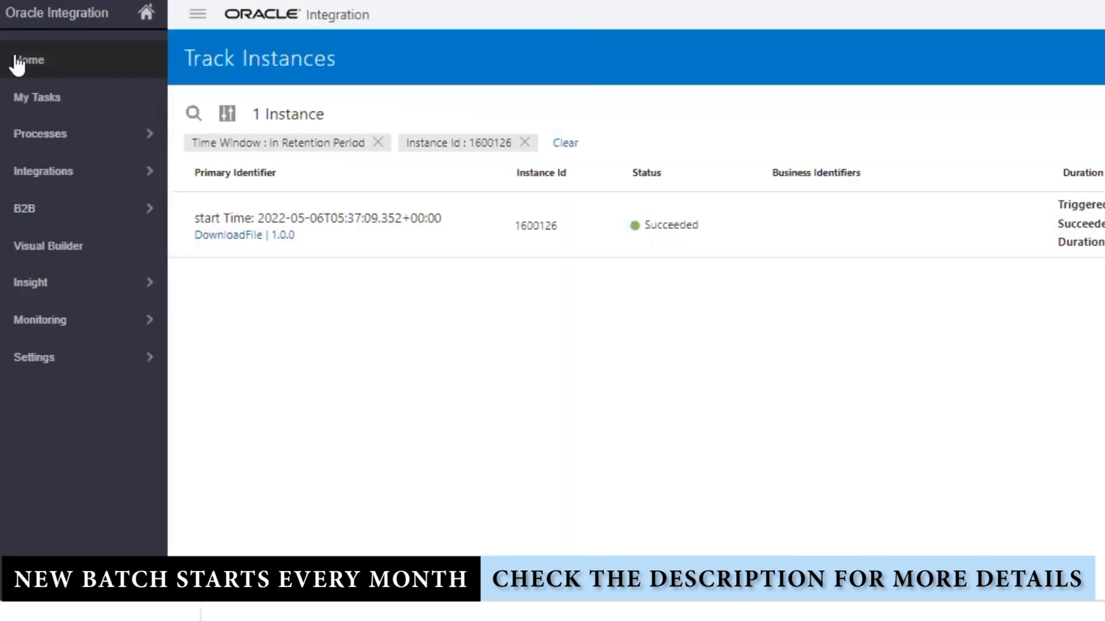
pyautogui.click(82, 164)
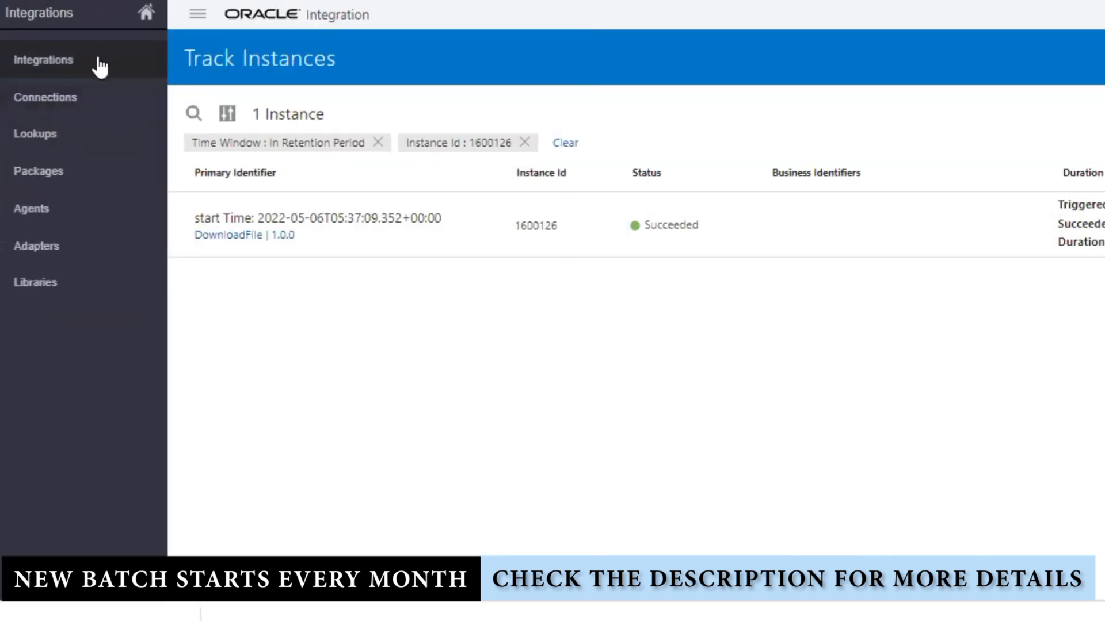
pyautogui.click(95, 60)
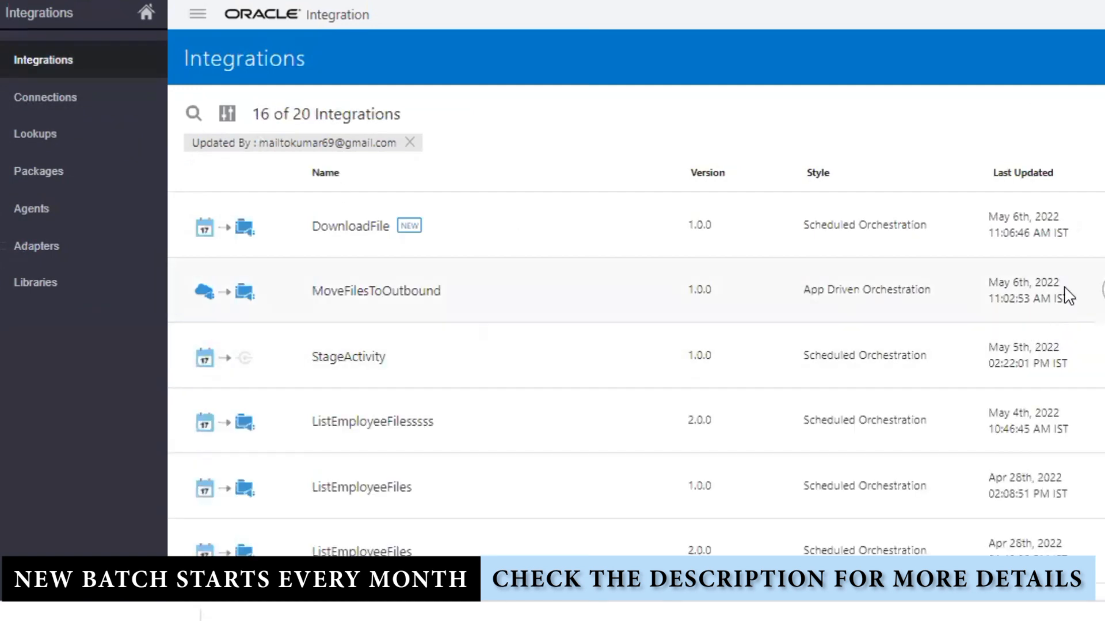
# - Submit a run of the DownloadFile 1.0.0 integration
pyautogui.click(1101, 224)
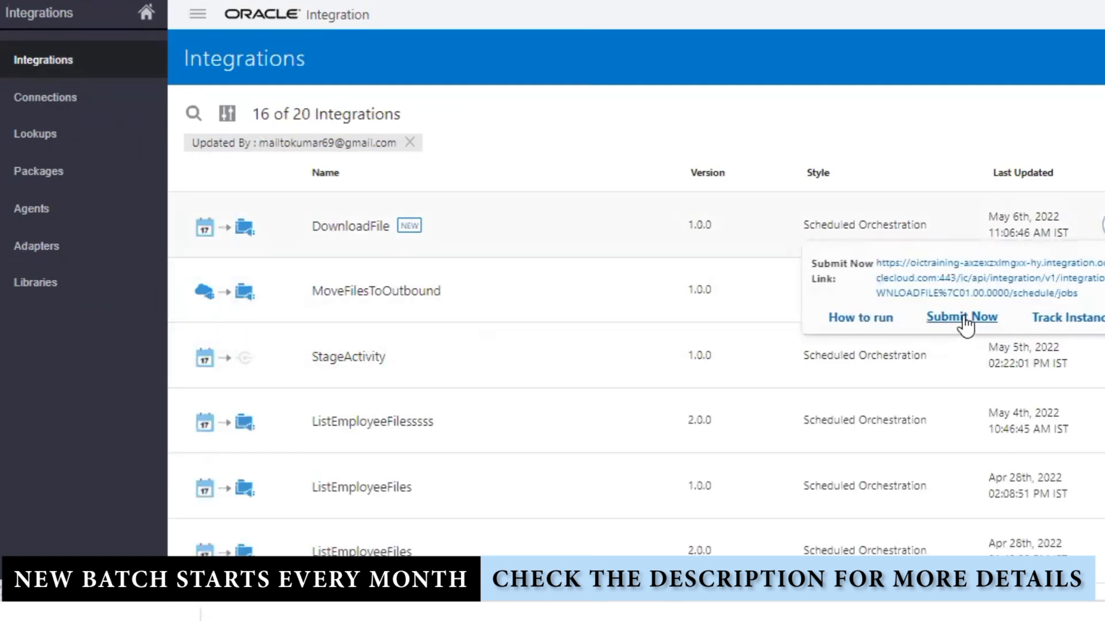
pyautogui.click(962, 316)
pyautogui.click(967, 433)
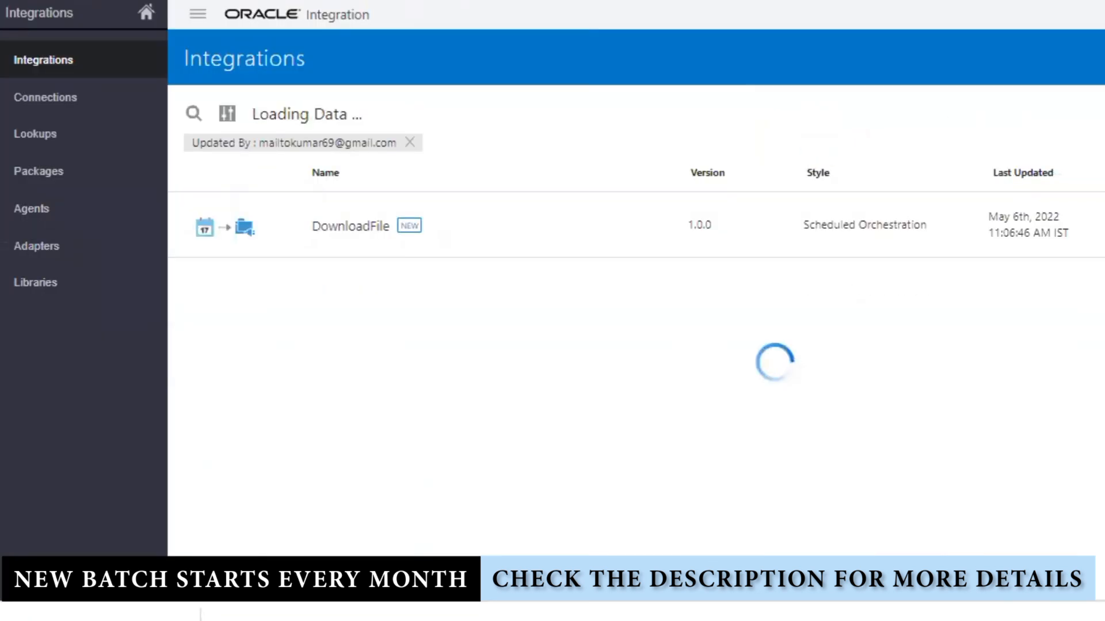
# - Switch to WinSCP and refresh the server's Training/Employee/Outbound folder repeatedly to check whether Employee_800049.csv has been picked up
pyautogui.hotkey('alt', 'Tab')
pyautogui.rightClick(906, 323)
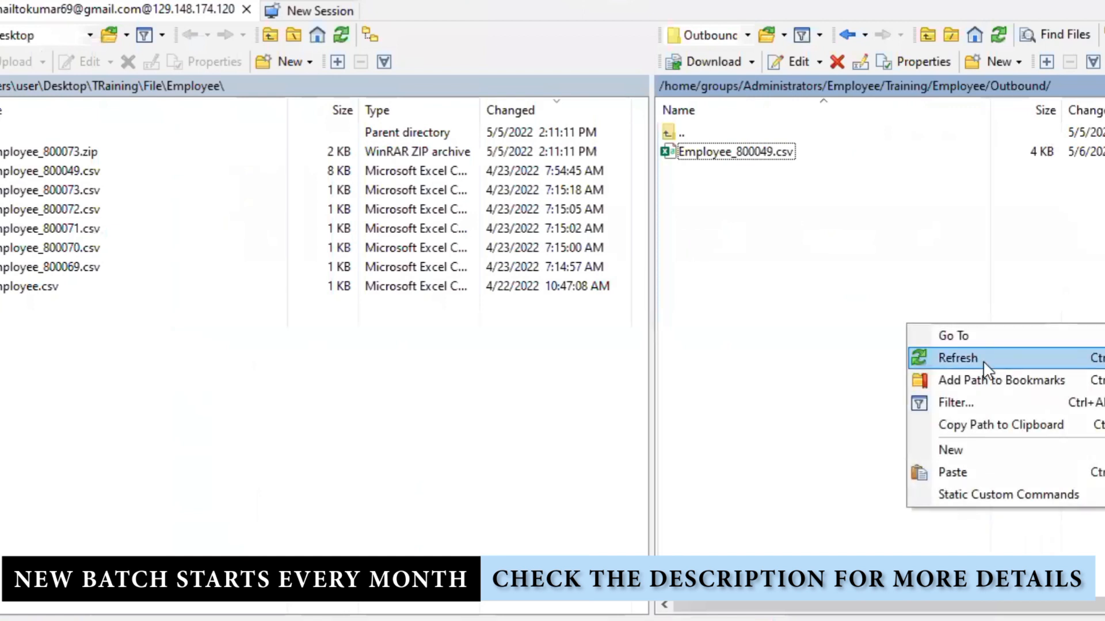
pyautogui.click(982, 360)
pyautogui.rightClick(846, 278)
pyautogui.click(880, 310)
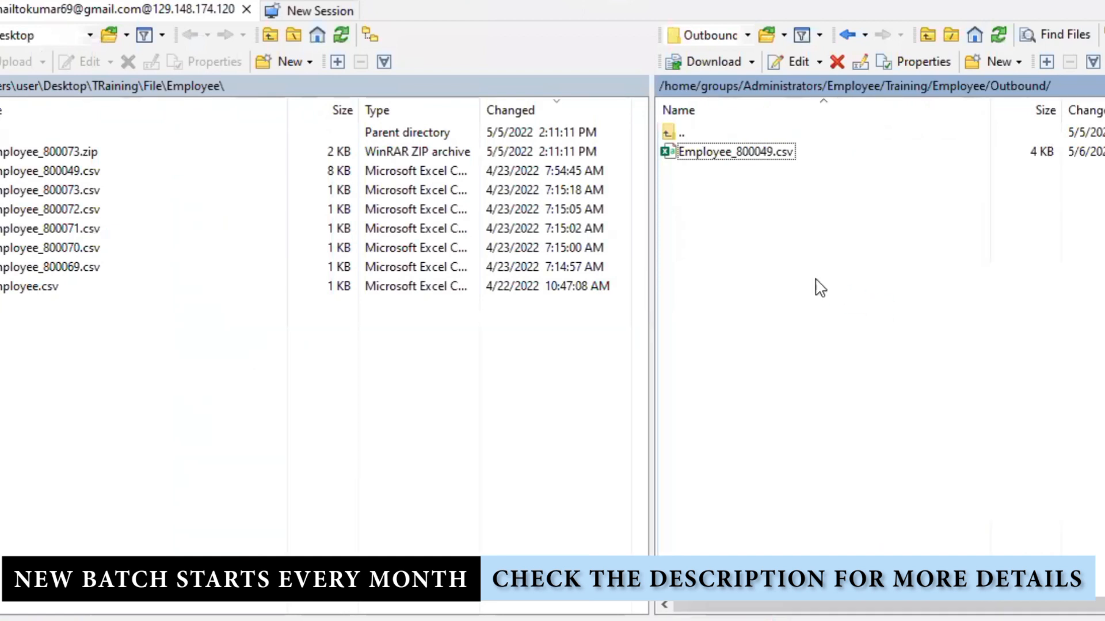
pyautogui.rightClick(801, 246)
pyautogui.click(853, 282)
pyautogui.rightClick(768, 242)
pyautogui.click(809, 277)
pyautogui.rightClick(770, 264)
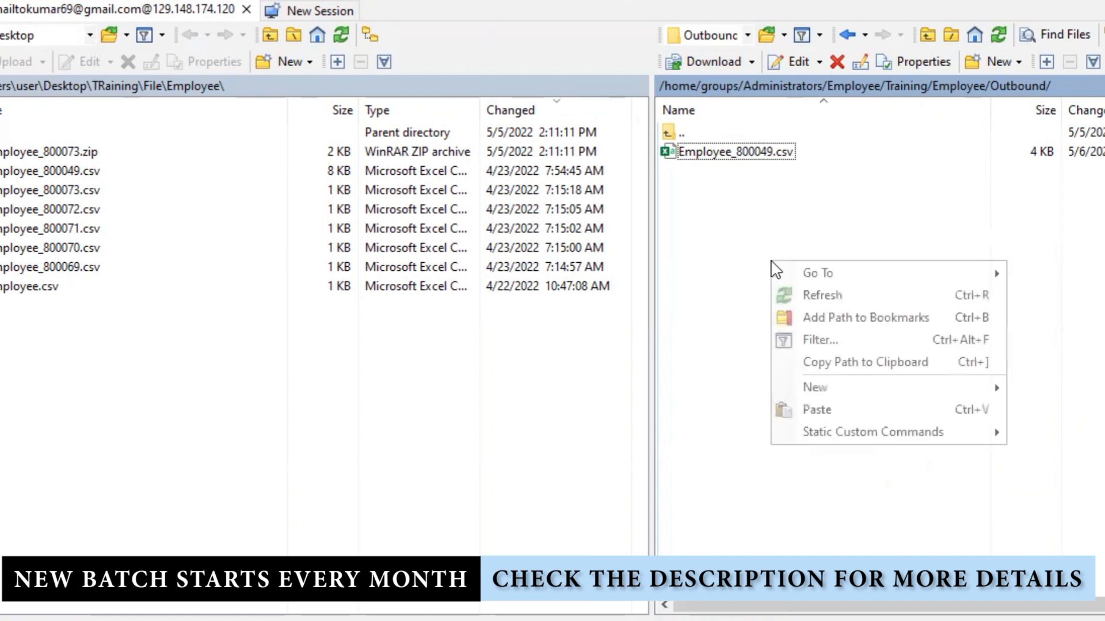
pyautogui.click(824, 293)
pyautogui.rightClick(769, 260)
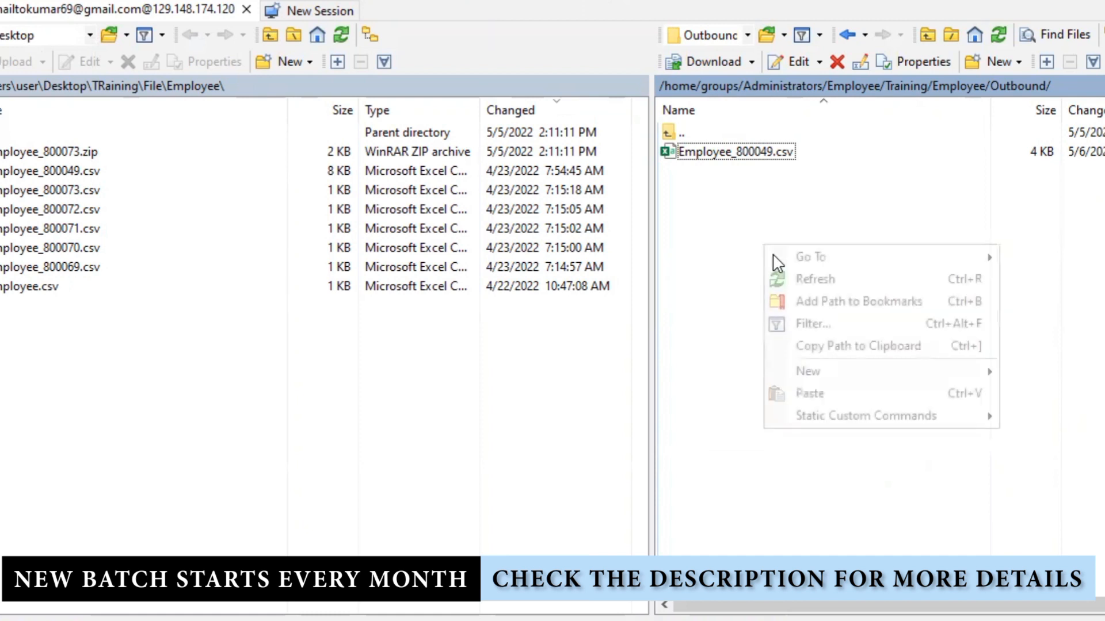
pyautogui.click(832, 279)
# - Go up to the server's Training folder, open its Inbound subfolder and refresh it to check for new output files
pyautogui.click(962, 87)
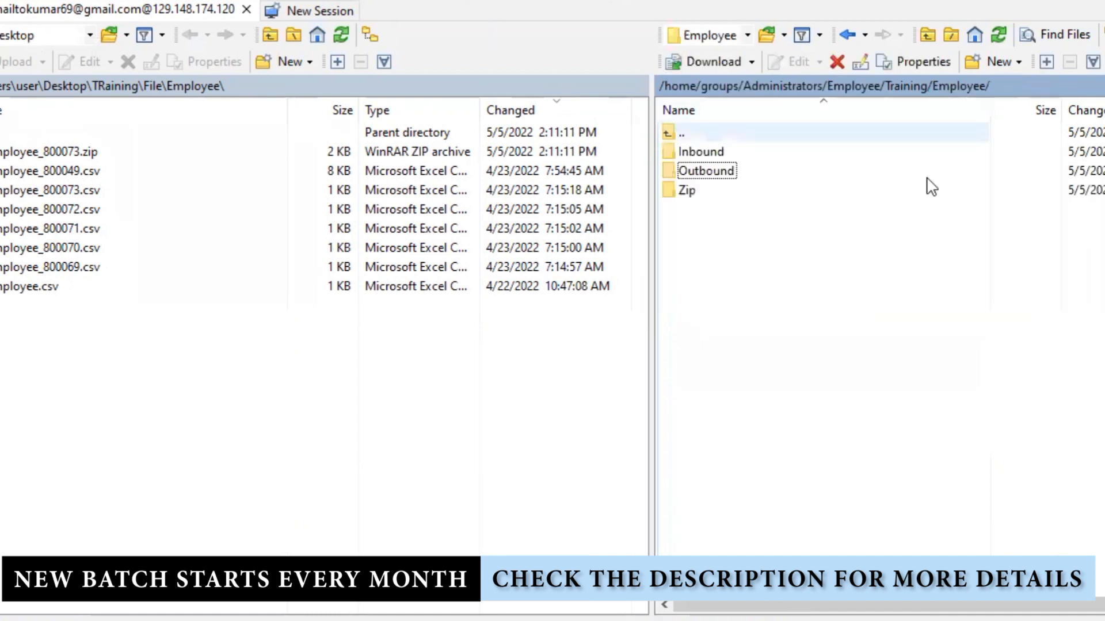
pyautogui.click(891, 88)
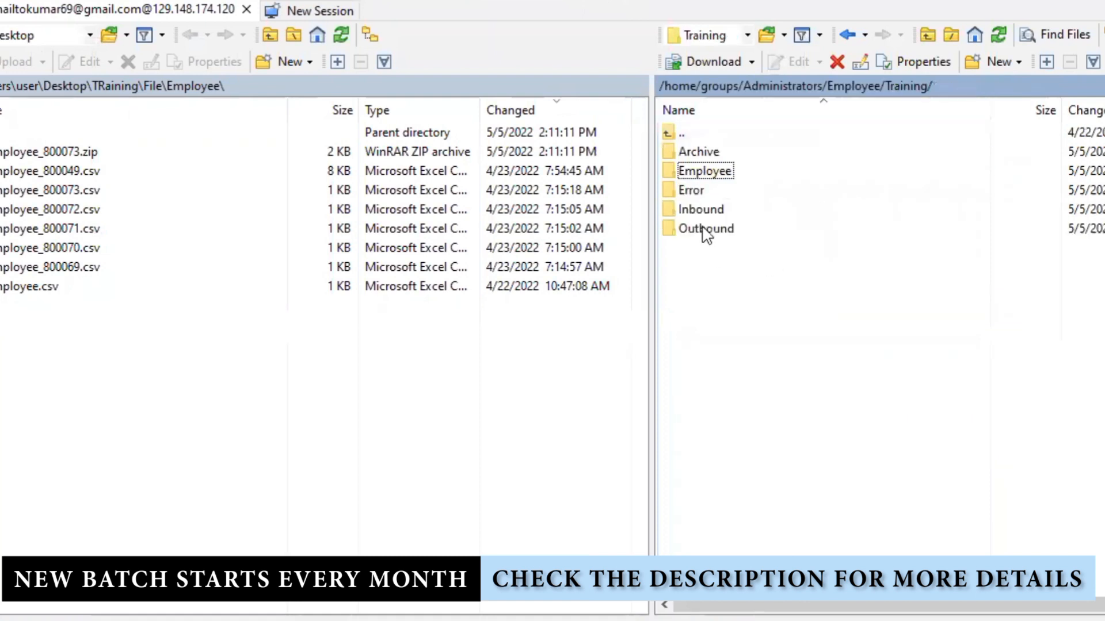
pyautogui.doubleClick(703, 211)
pyautogui.rightClick(761, 243)
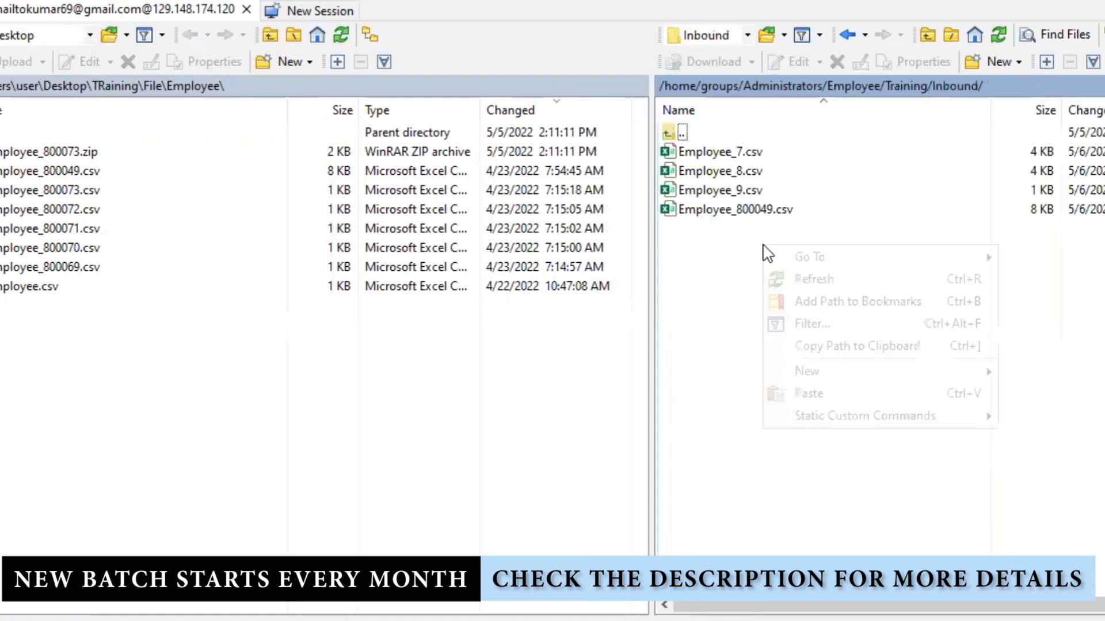
pyautogui.click(803, 276)
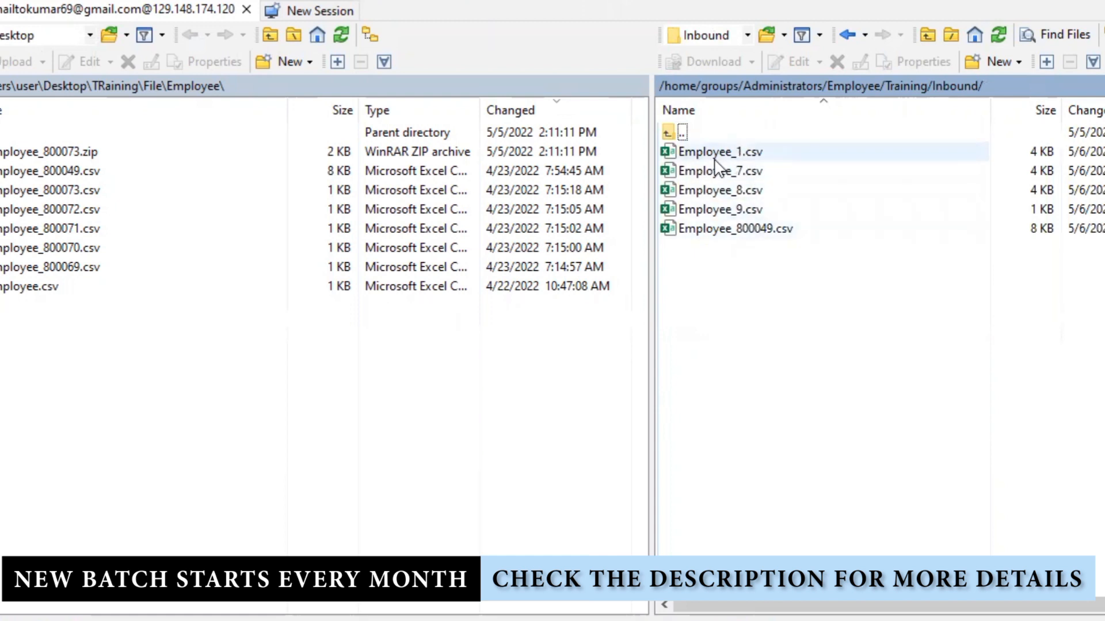
# - Open Employee_1.csv from the server's Training/Inbound folder in Notepad++
pyautogui.click(751, 152)
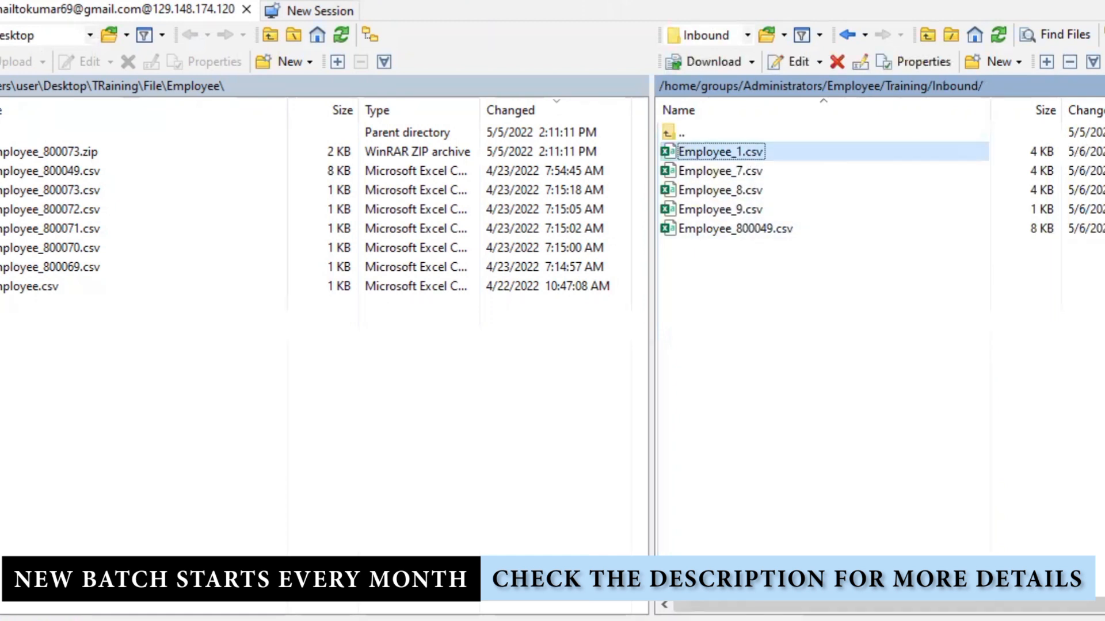
pyautogui.rightClick(739, 151)
pyautogui.moveTo(809, 188)
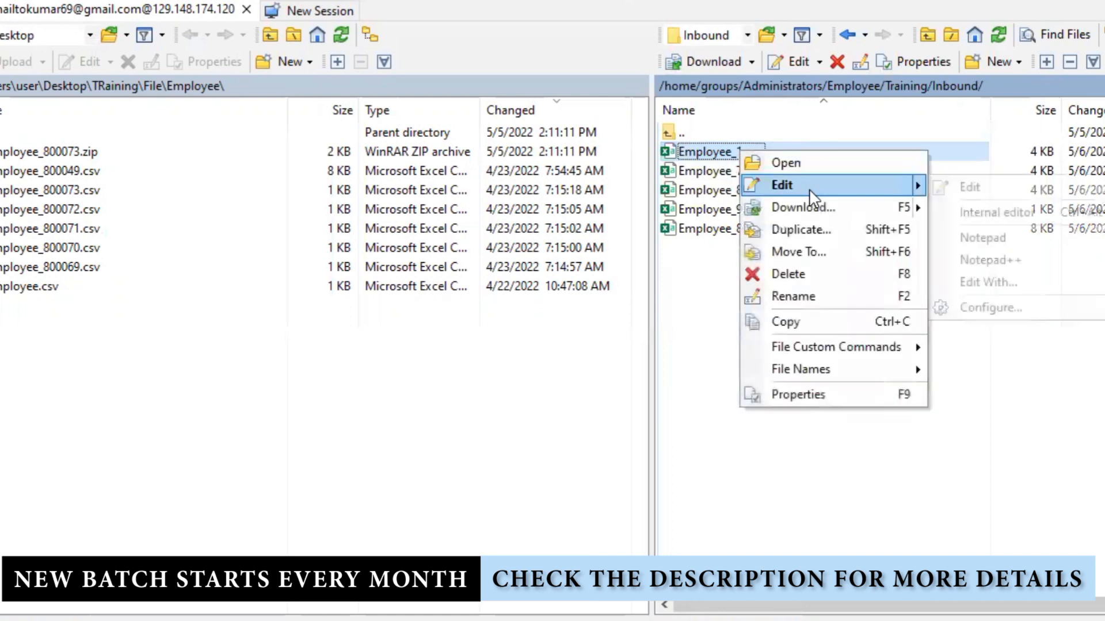
pyautogui.click(1004, 260)
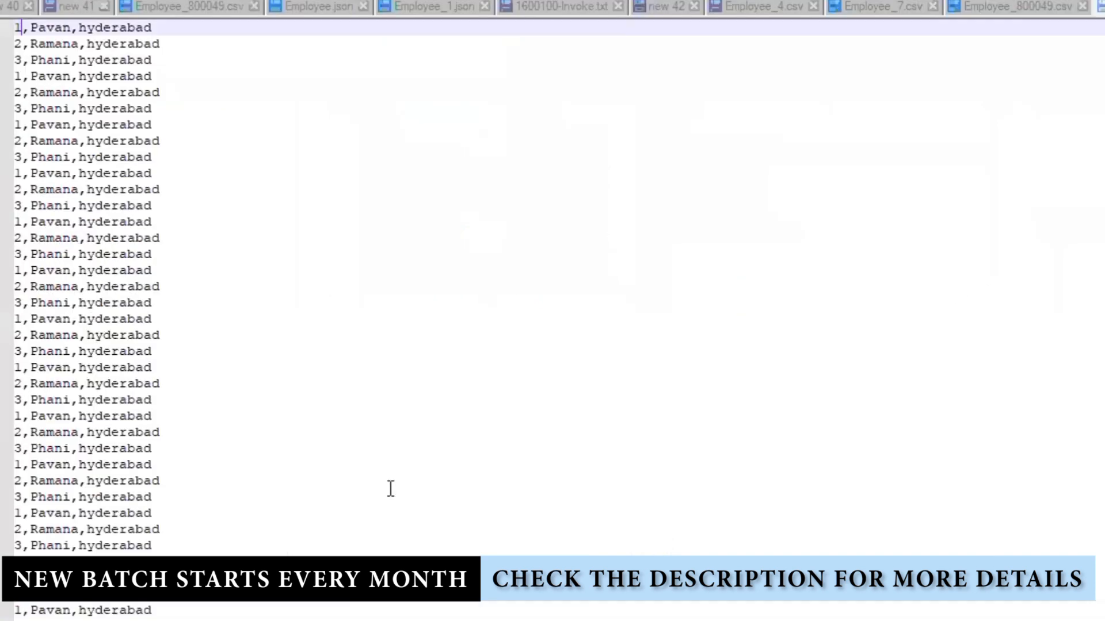